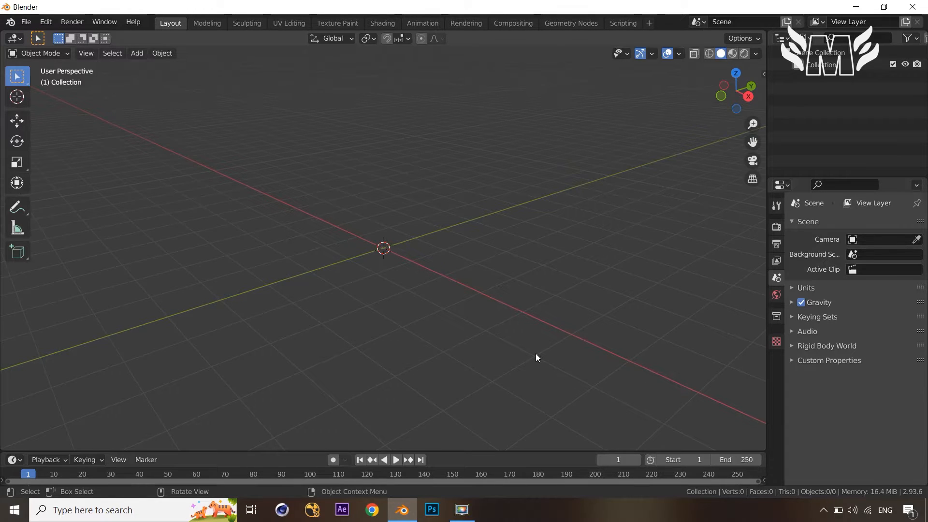
- Add a cylinder mesh to the scene, view its side faces, and delete it
key(shift+a)
mouse_move(506, 255)
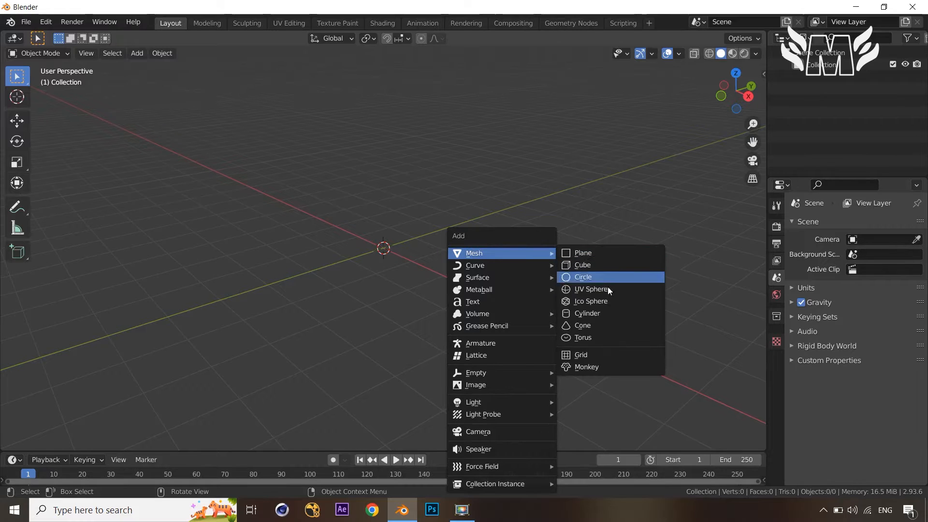
click(613, 317)
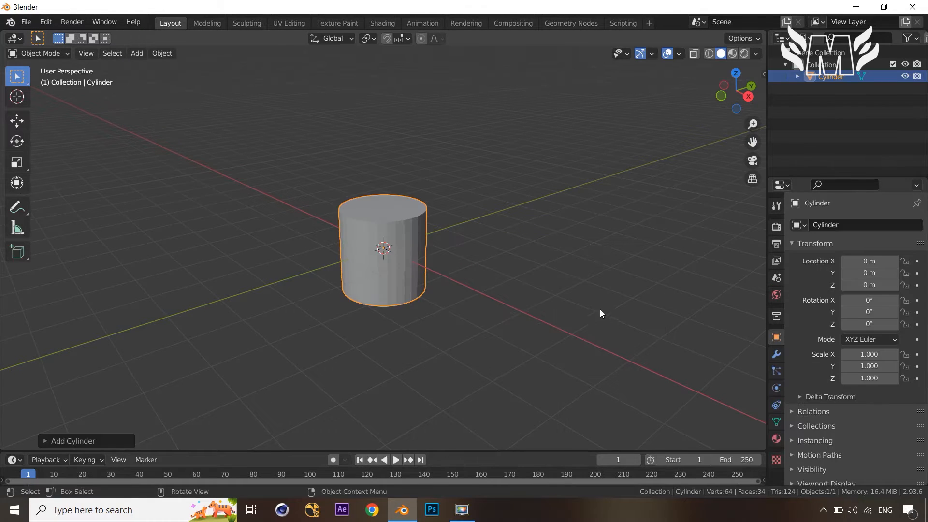
scroll(532, 276, up, 4)
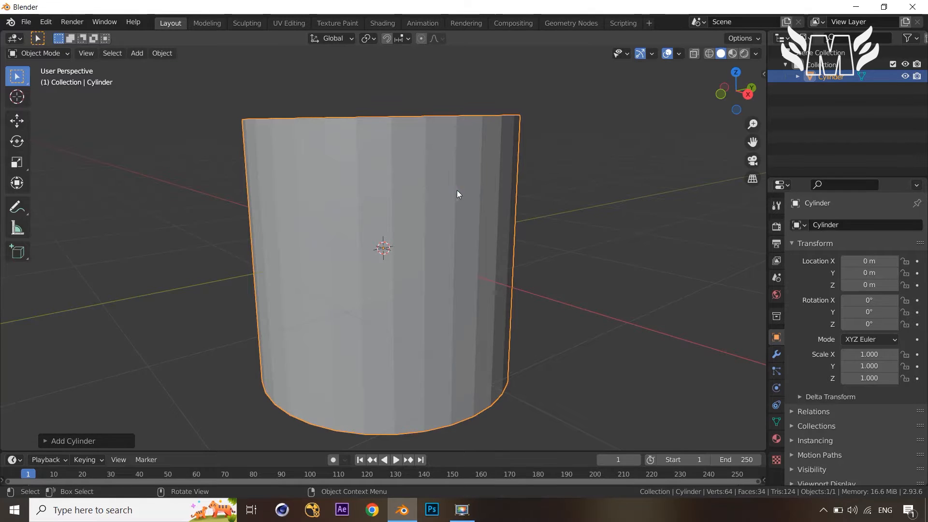
middle_drag(459, 194, 464, 201)
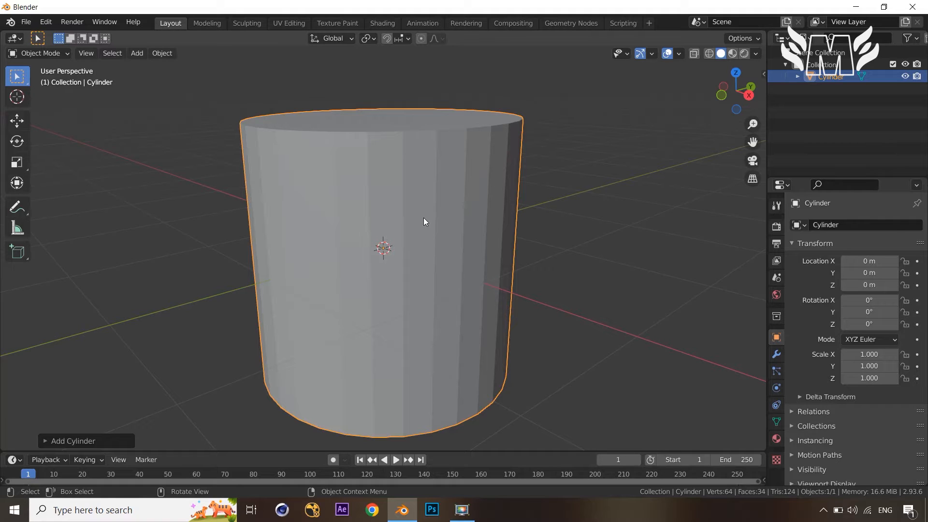
scroll(426, 221, down, 2)
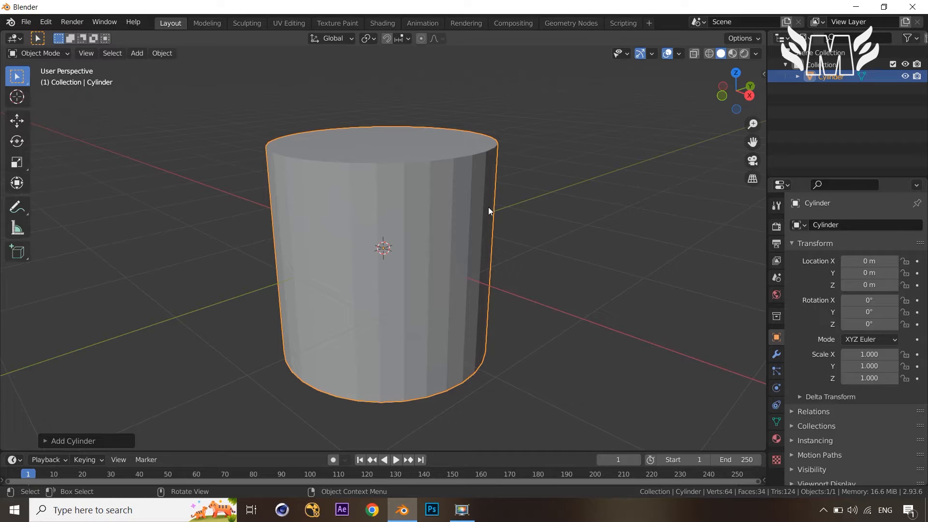
key(Delete)
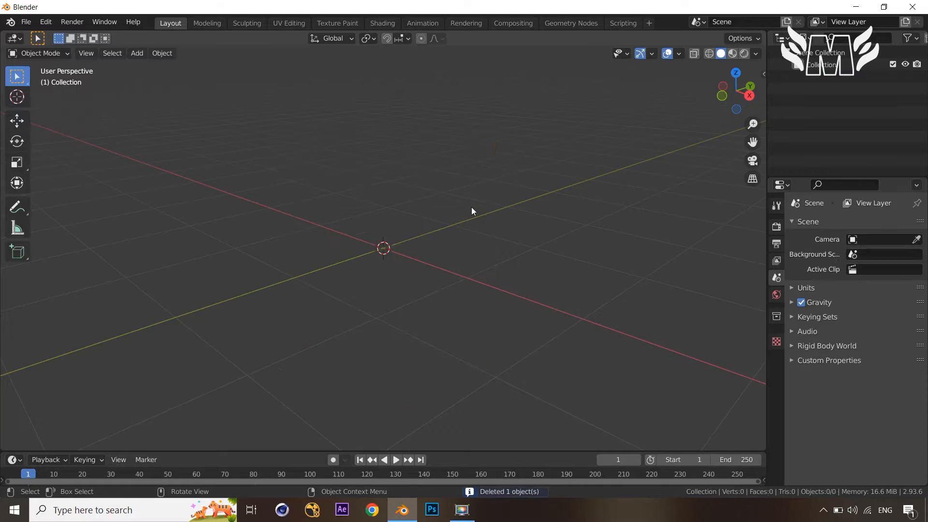
- Add a cube mesh at the scene's origin
key(shift+a)
mouse_move(472, 208)
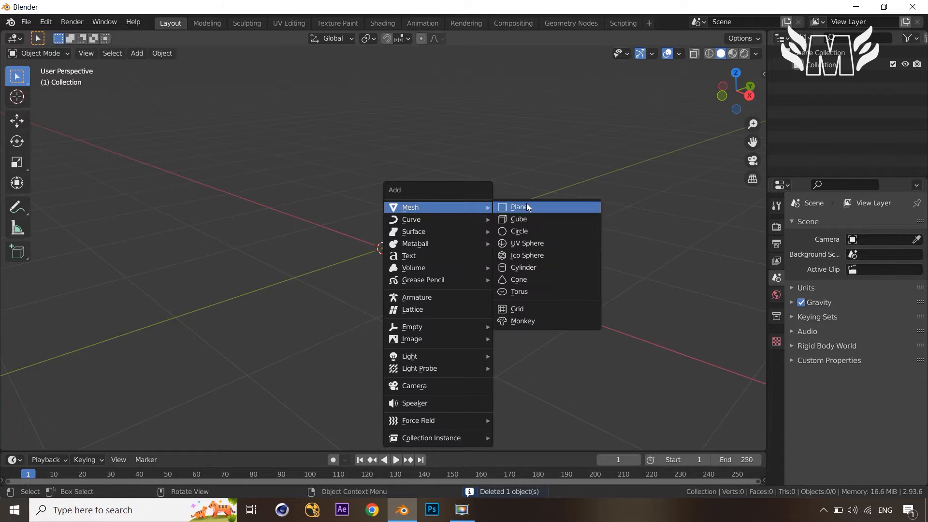
click(531, 219)
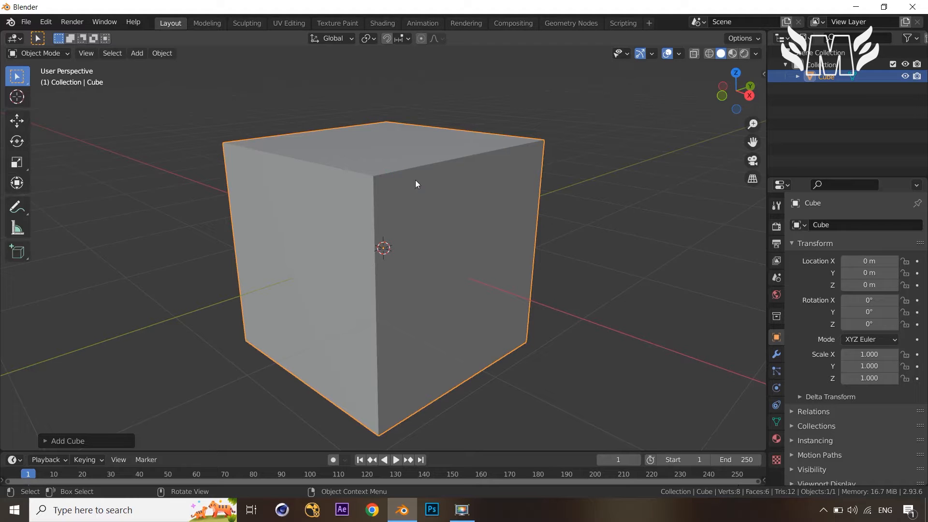
middle_drag(416, 181, 421, 182)
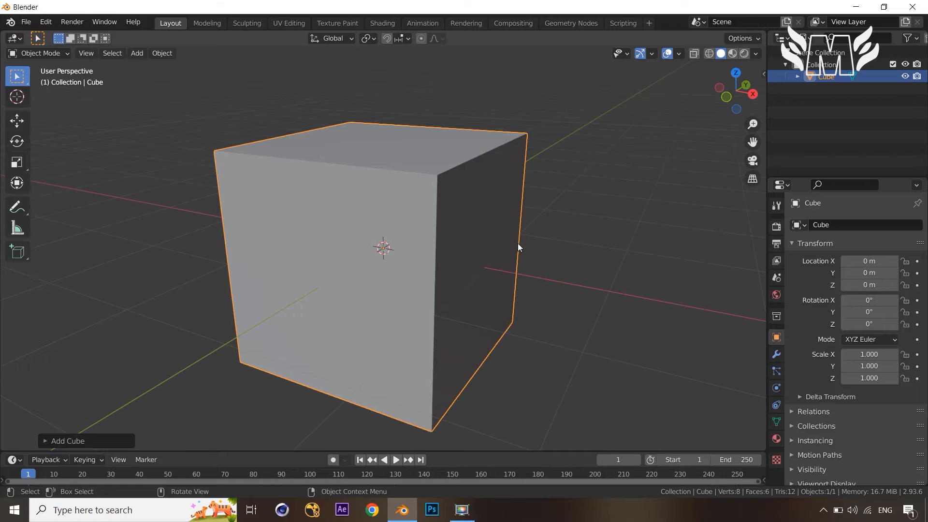
scroll(518, 242, down, 3)
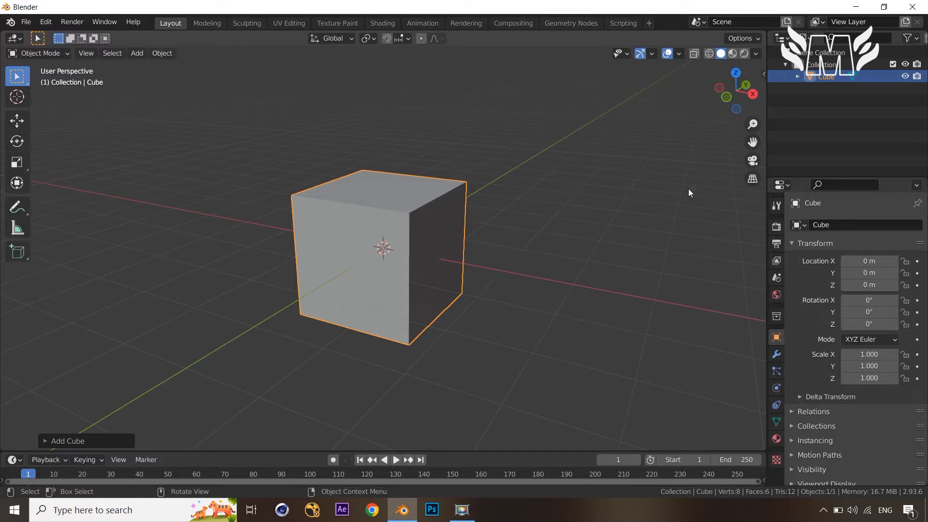
click(680, 55)
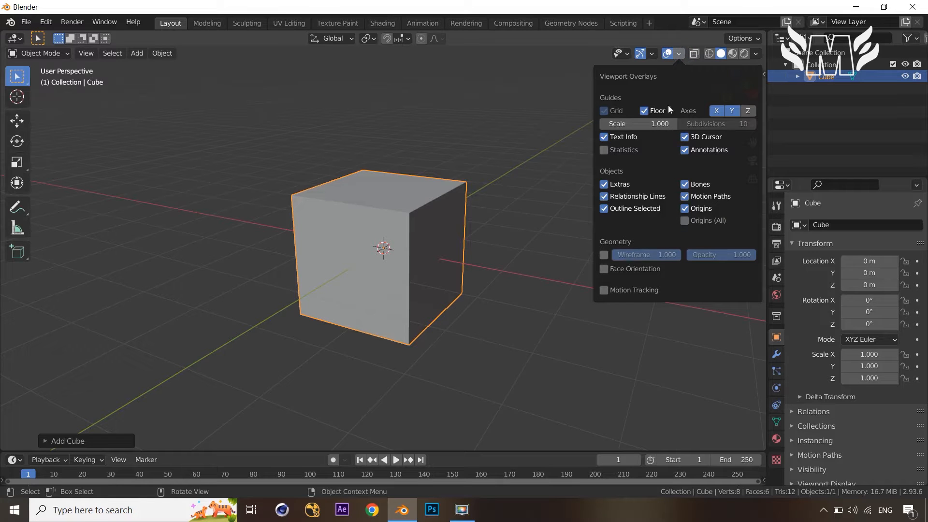
click(753, 53)
click(756, 55)
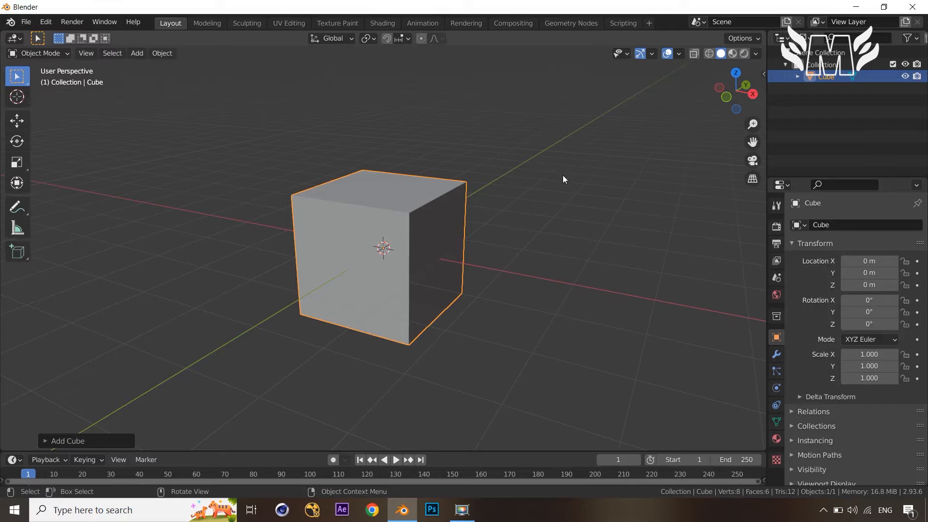
- Enter Edit Mode on the cube, display its face normals in the viewport overlays, and increase the normals' line size
key(Tab)
click(755, 53)
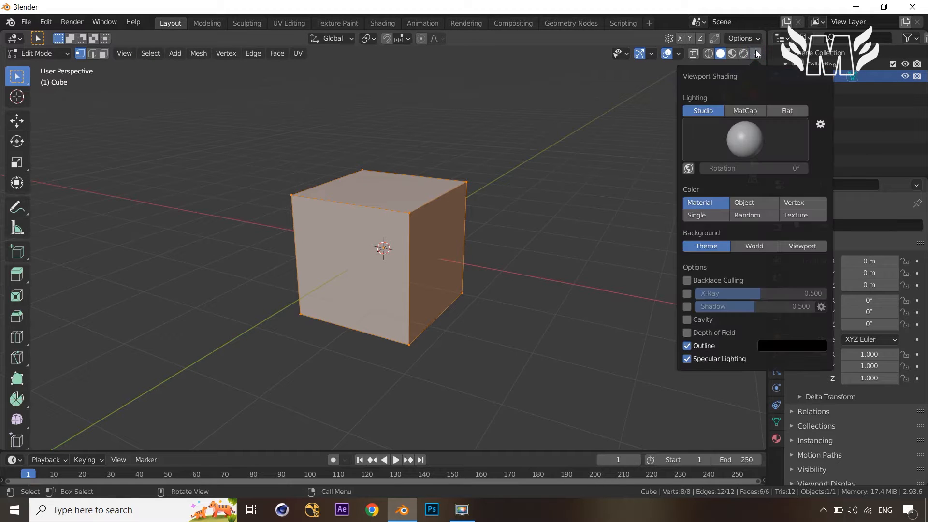
click(680, 53)
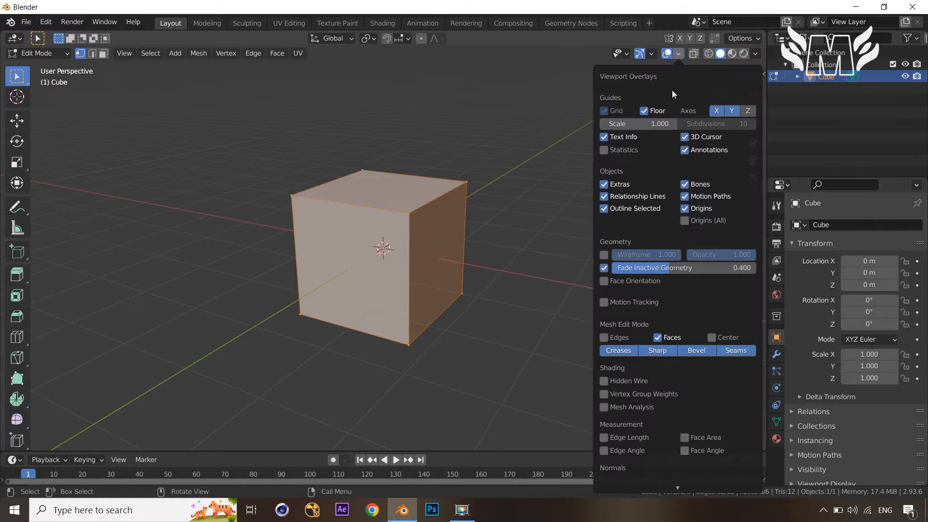
scroll(642, 378, down, 2)
scroll(643, 378, down, 1)
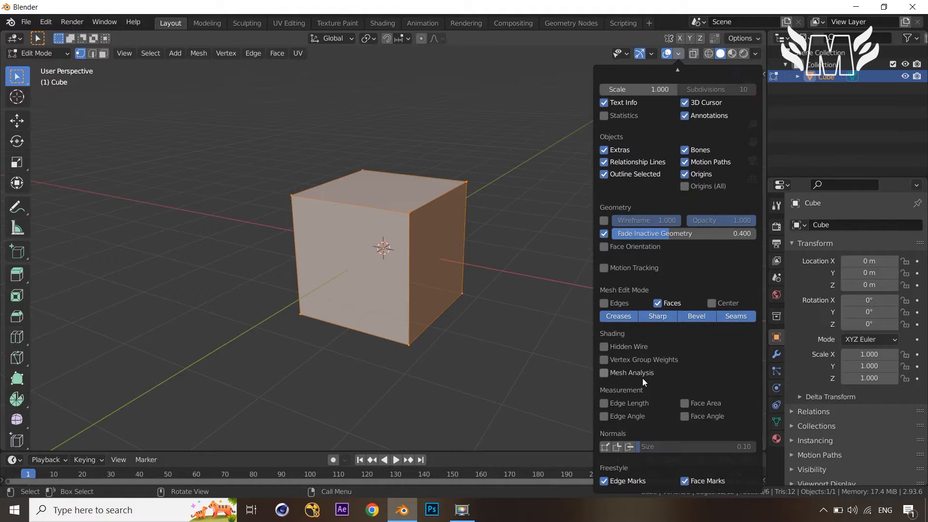
click(629, 447)
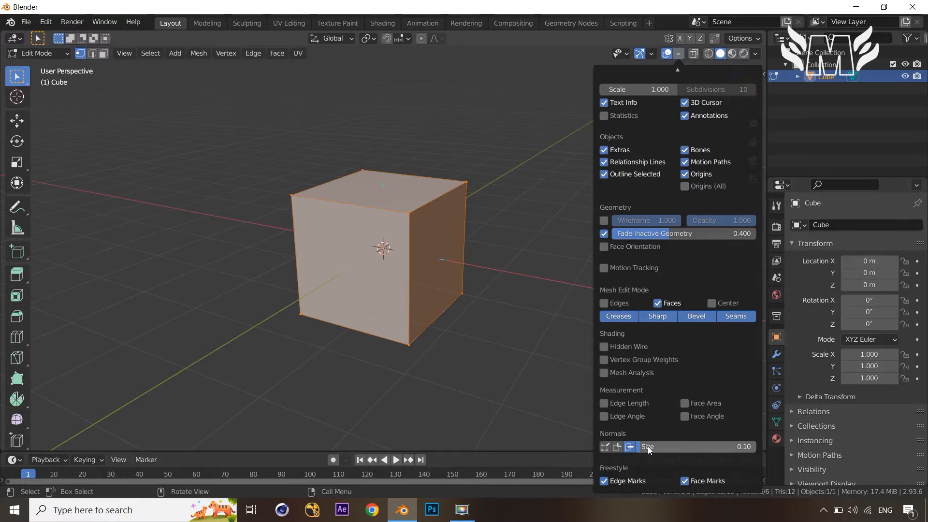
drag(646, 447, 672, 447)
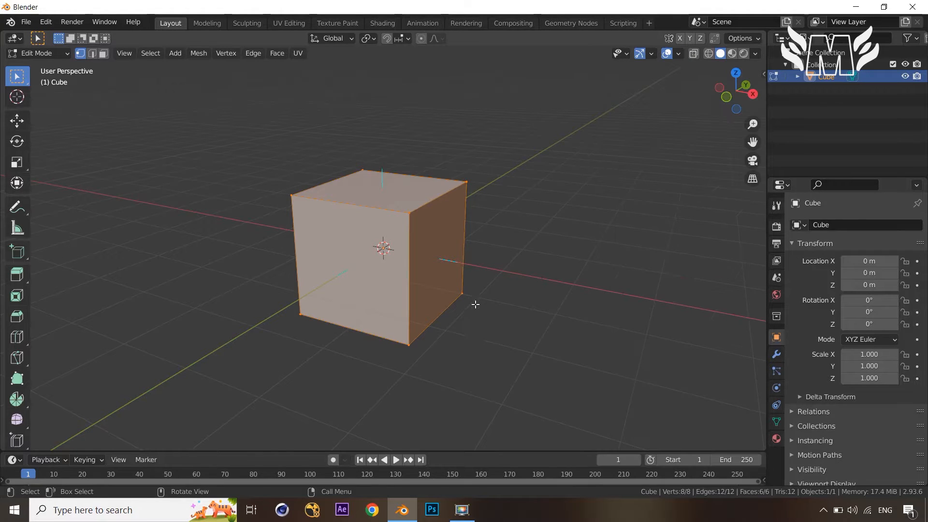
- Examine the direction of the cube's face normals from several angles, comparing Object Mode with Edit Mode
middle_drag(474, 305, 411, 249)
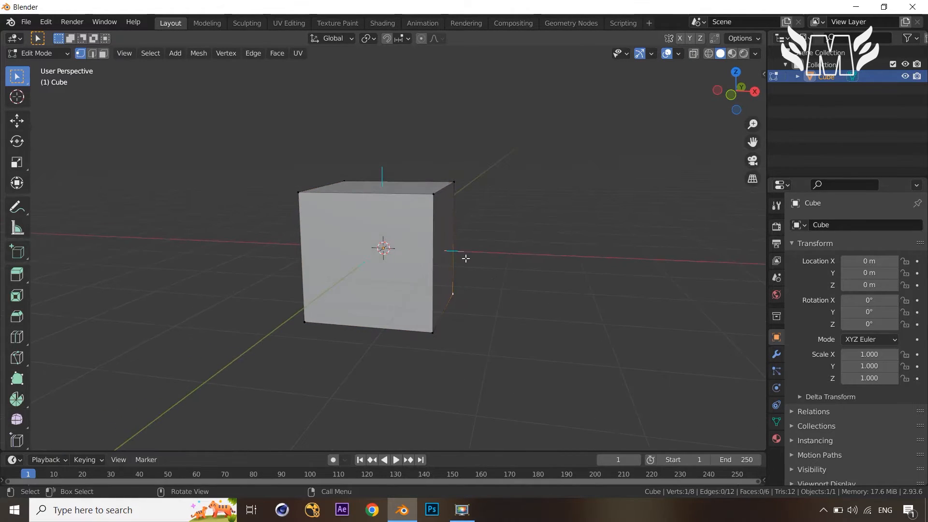
scroll(467, 258, up, 2)
key(Tab)
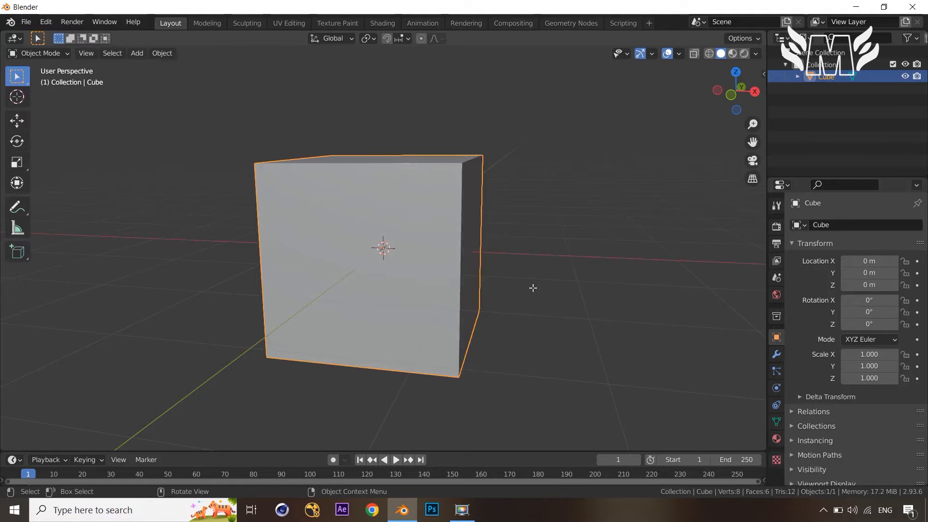
key(Tab)
middle_drag(532, 292, 491, 275)
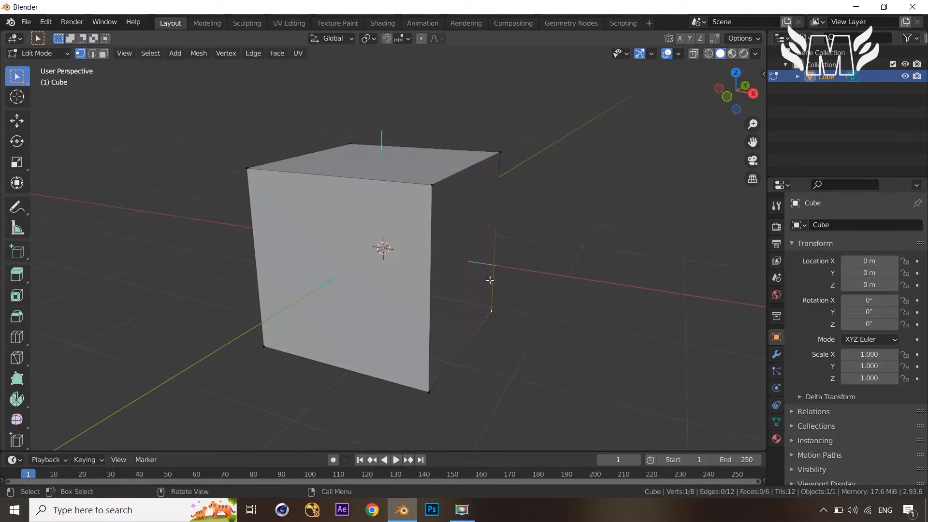
mouse_move(483, 187)
middle_down()
mouse_move(516, 197)
mouse_move(489, 187)
middle_up()
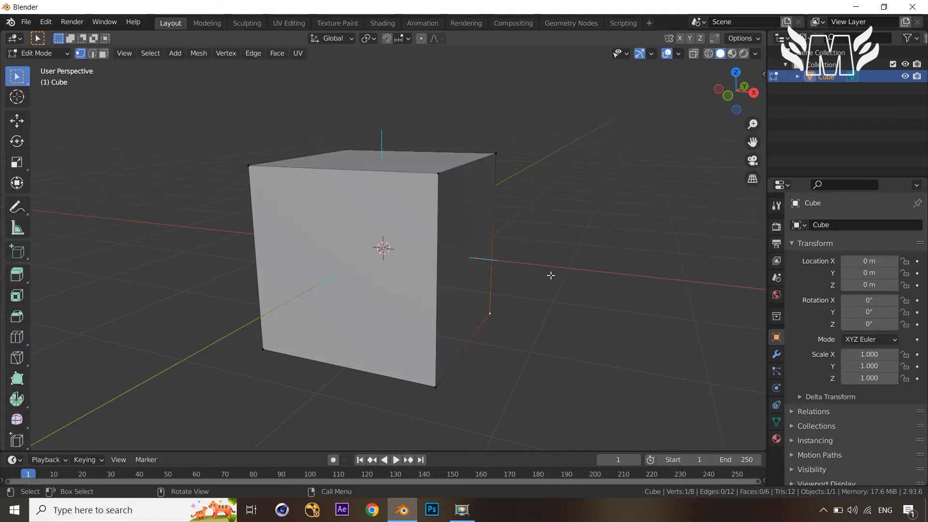
middle_drag(552, 276, 555, 293)
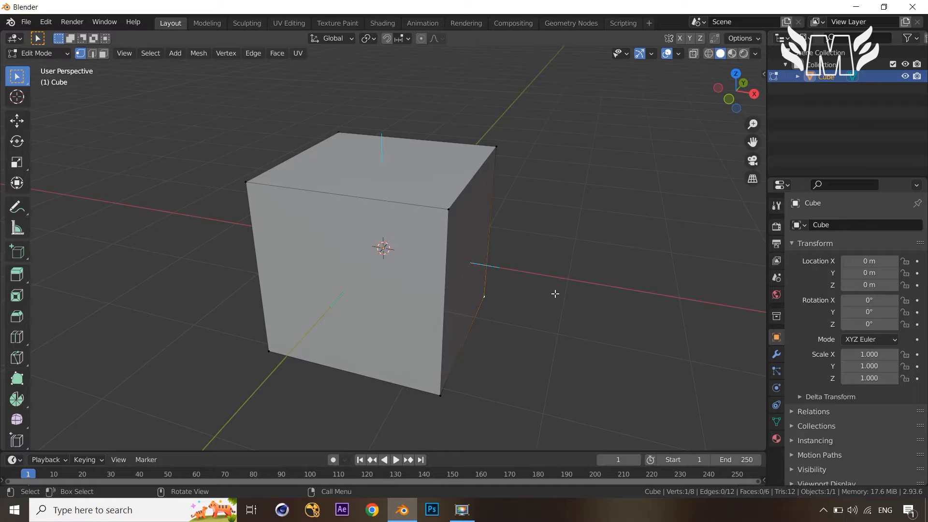
- In edge selection mode, select the cube's upper edge on the positive X side and move it inward so the side face slants
key(alt+a)
key(2)
click(468, 181)
shift+click(472, 178)
click(472, 178)
key(g)
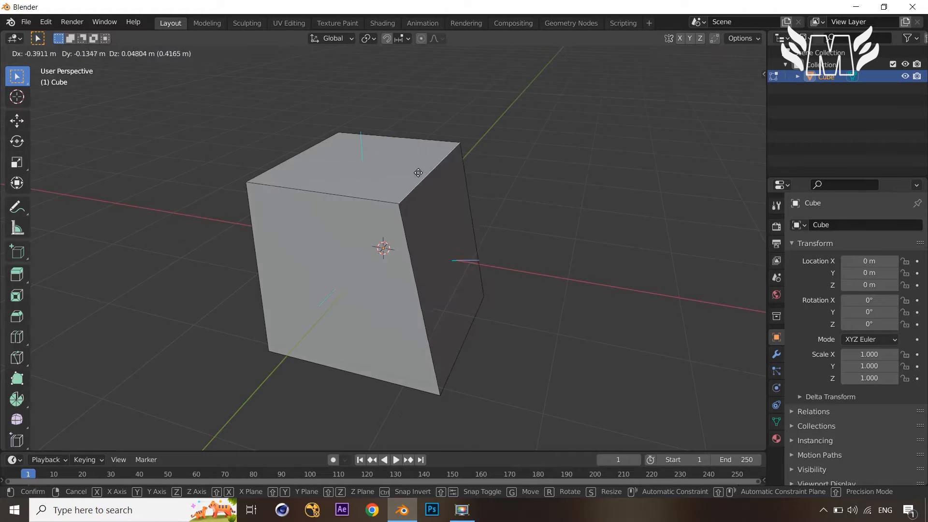
click(395, 170)
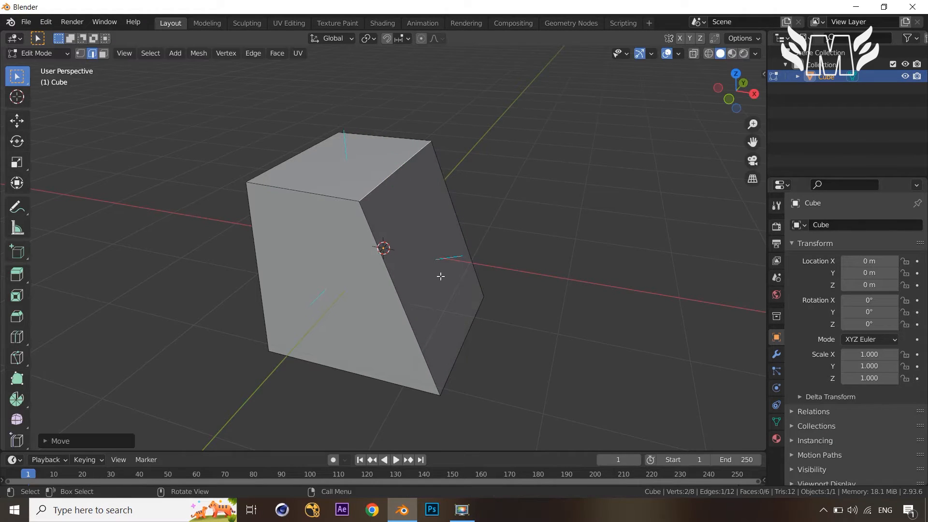
- Move the selected upper edge down along the Z axis so the cube's top face slopes steeply
middle_drag(522, 244, 523, 232)
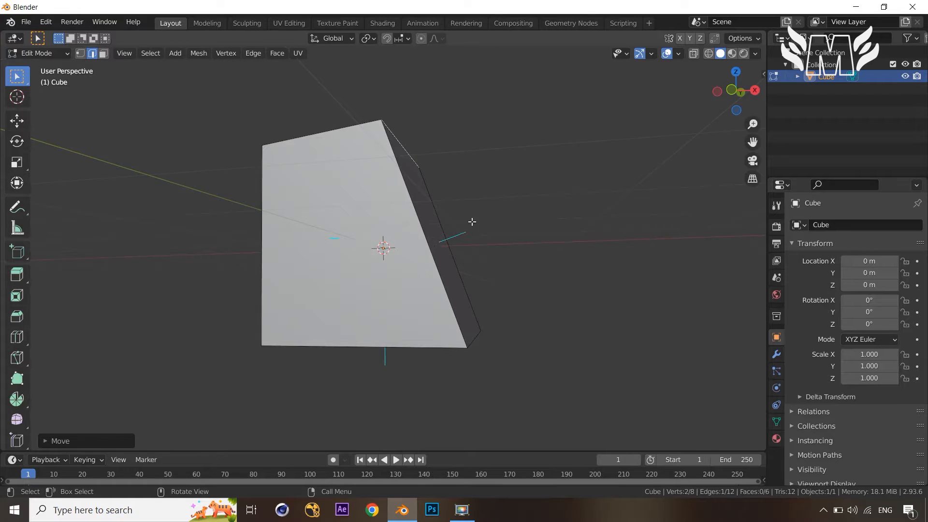
middle_drag(473, 253, 450, 200)
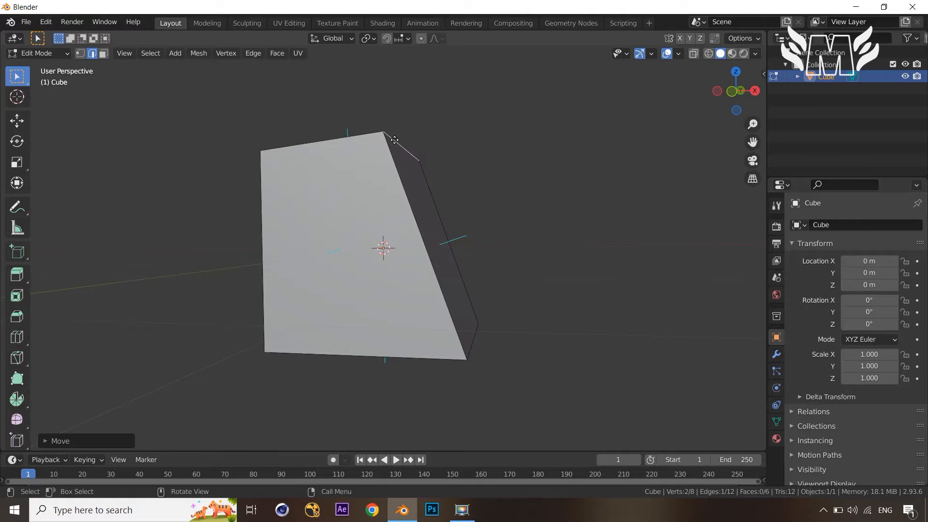
key(g)
key(z)
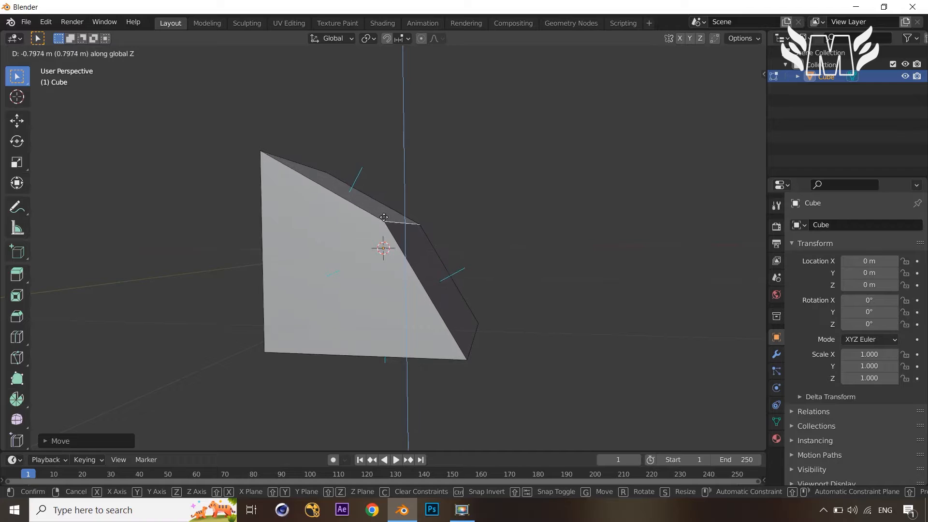
click(373, 222)
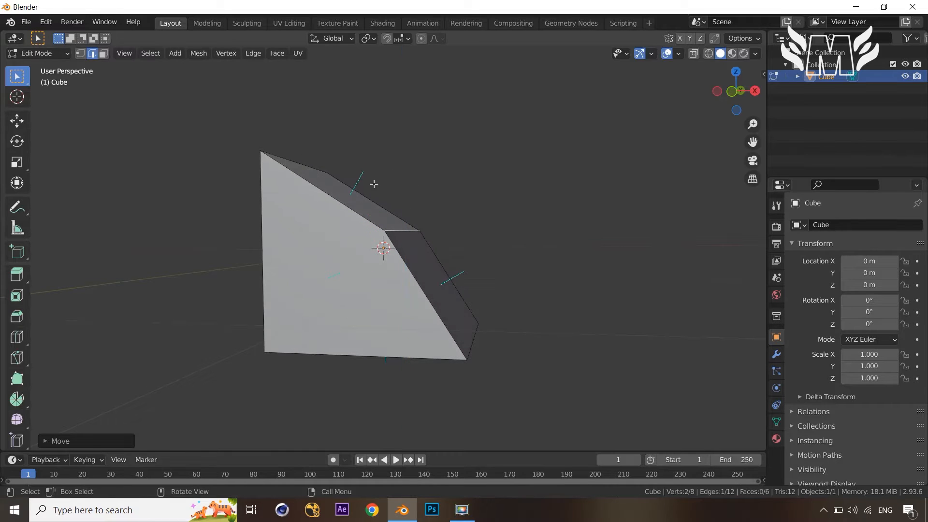
mouse_move(492, 197)
middle_down()
mouse_move(463, 218)
mouse_move(502, 247)
mouse_move(485, 230)
mouse_move(489, 213)
middle_up()
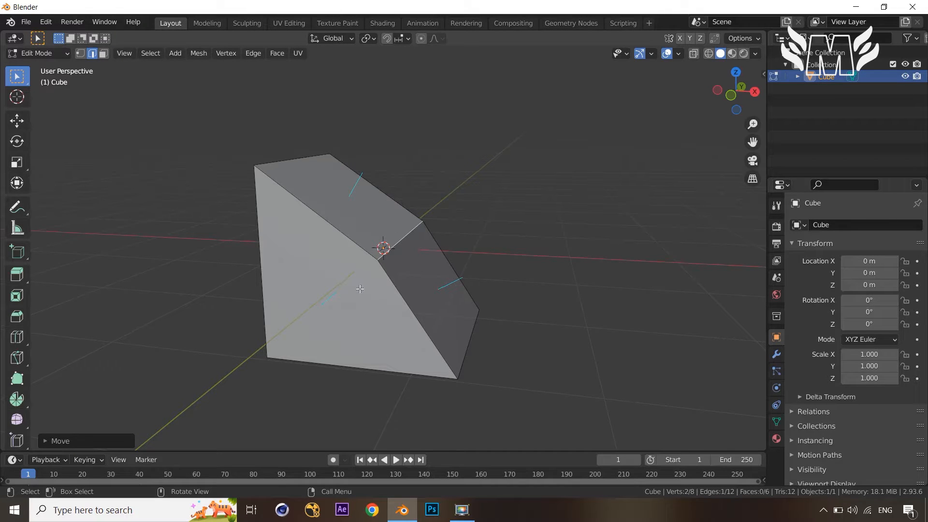
- In vertex selection mode, move the cube's bottom corner vertex below its tallest edge upward and outward to distort the adjoining faces
middle_drag(309, 306, 375, 279)
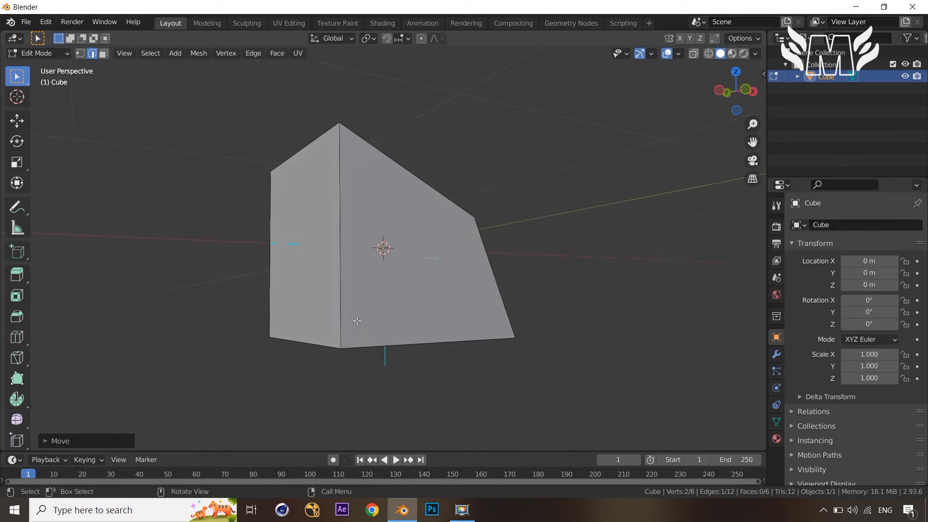
drag(336, 345, 360, 366)
key(1)
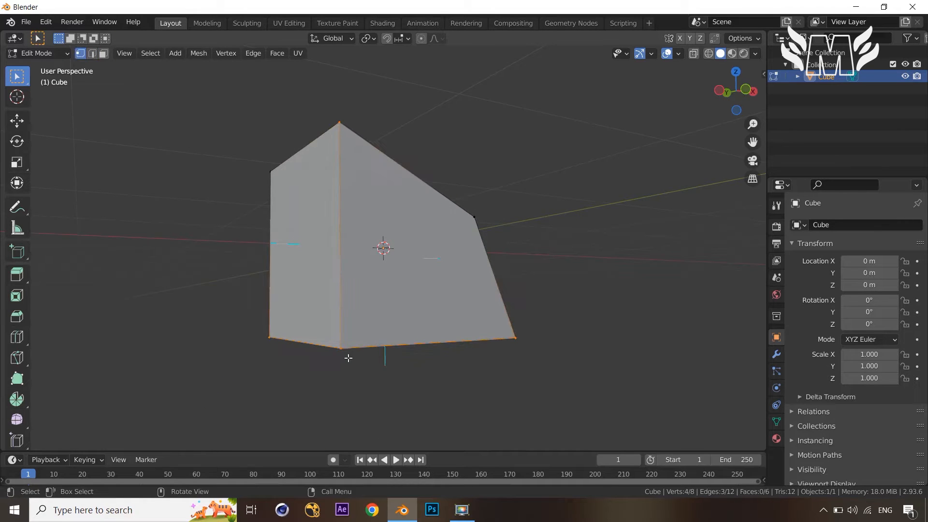
click(352, 360)
key(g)
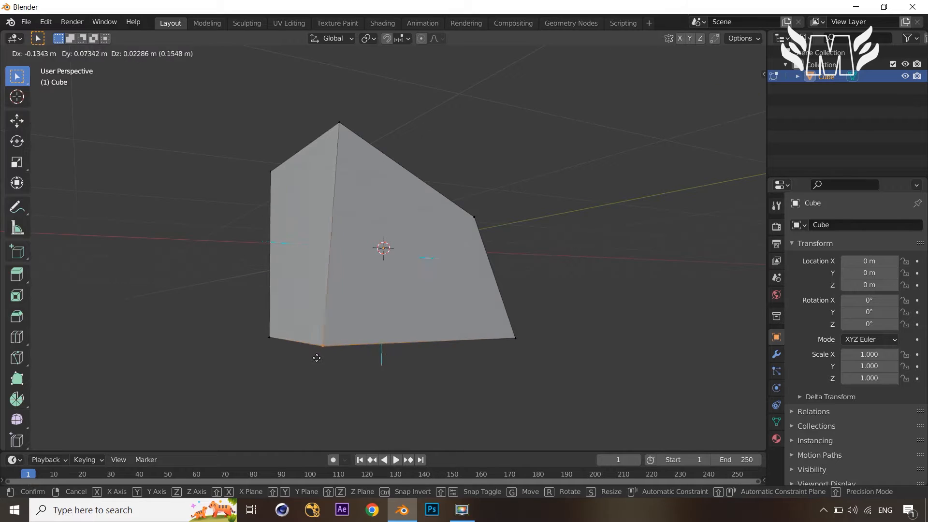
click(313, 276)
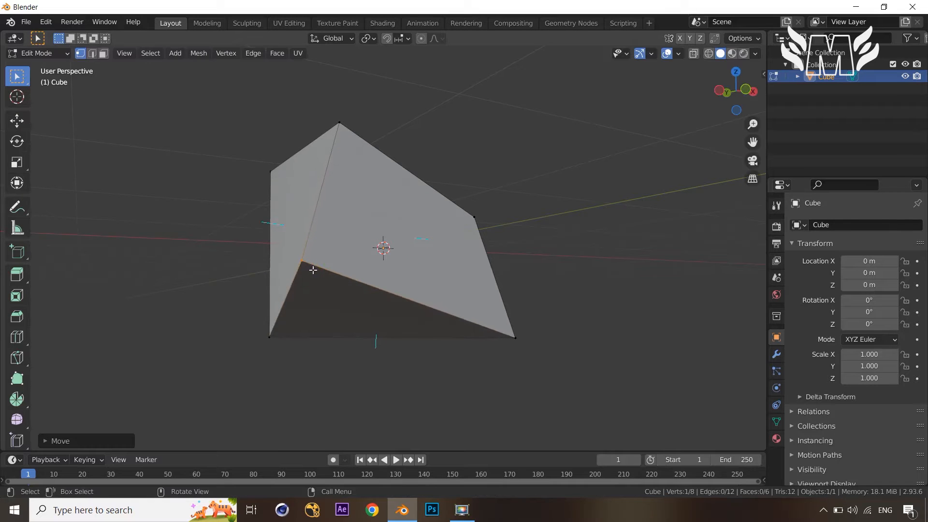
middle_drag(594, 301, 450, 319)
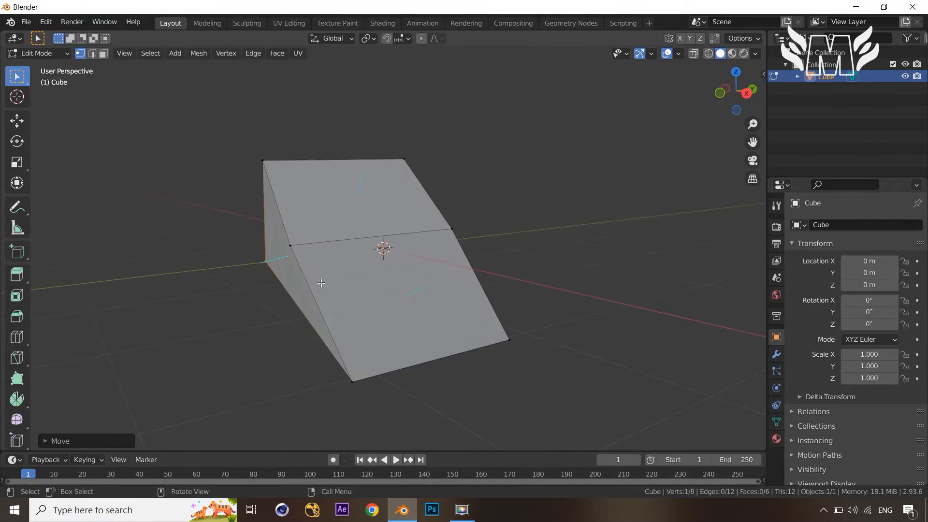
middle_drag(388, 287, 452, 295)
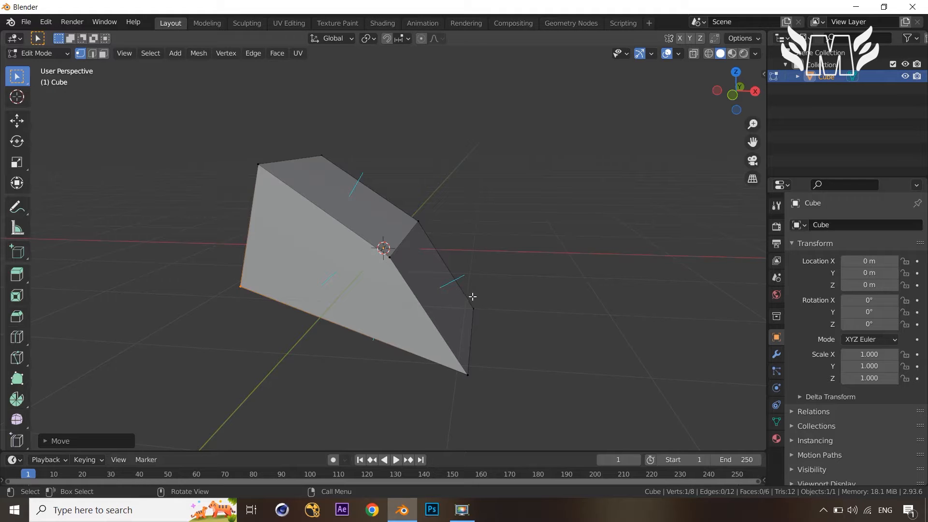
- In face selection mode, select the slanted side face on the positive X side and flip its normal
mouse_move(474, 299)
middle_down()
mouse_move(473, 288)
mouse_move(487, 289)
mouse_move(471, 287)
mouse_move(484, 297)
middle_up()
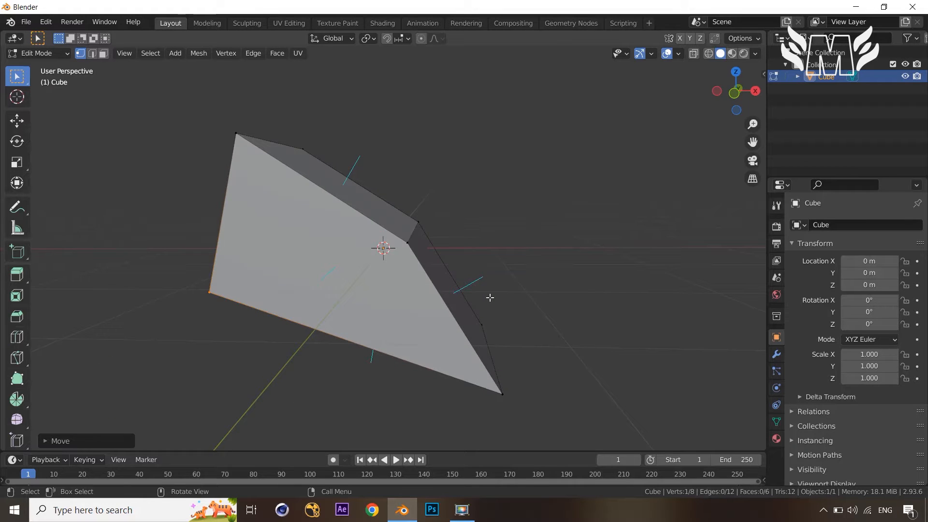
middle_drag(487, 296, 471, 300)
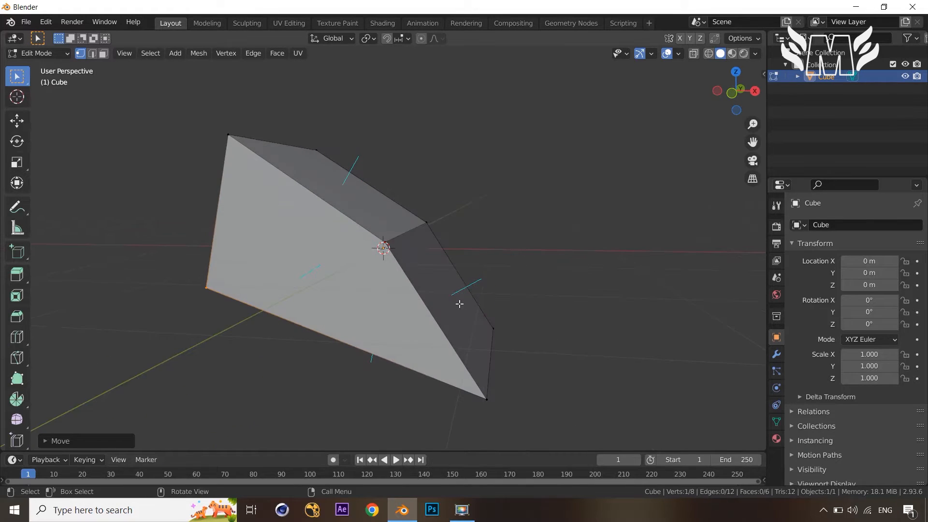
click(460, 304)
key(3)
click(459, 304)
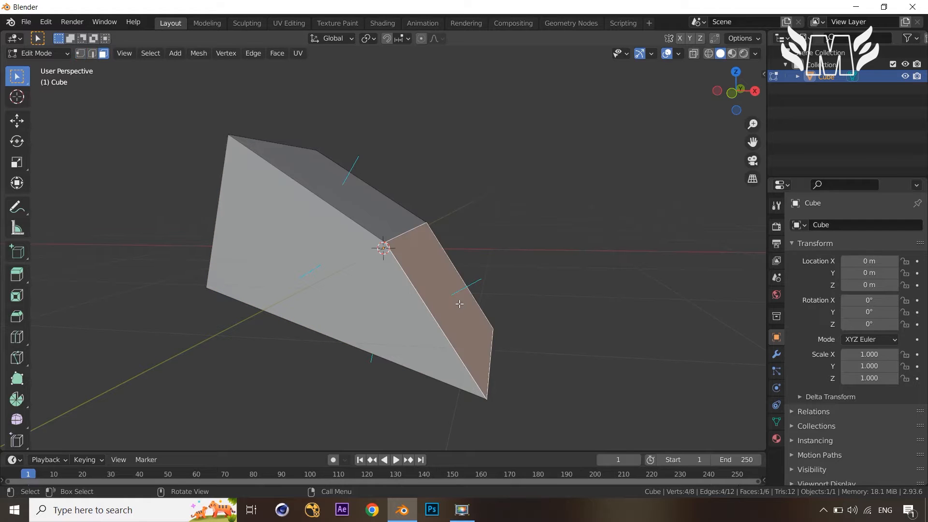
right_click(459, 304)
key(alt+n)
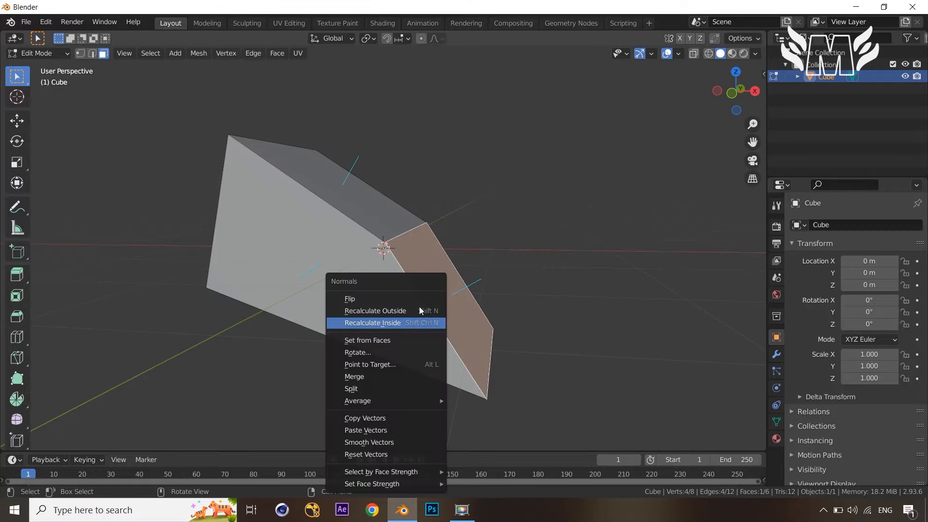
click(416, 302)
mouse_move(599, 266)
middle_down()
mouse_move(532, 256)
mouse_move(595, 260)
middle_up()
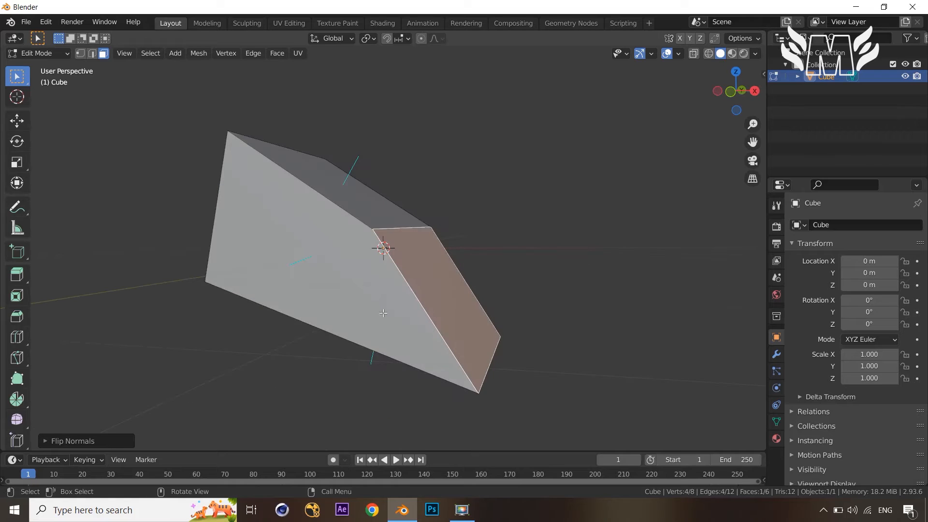
- Delete the mesh's large front face and examine the direction of the remaining normals from outside and inside
click(333, 306)
key(x)
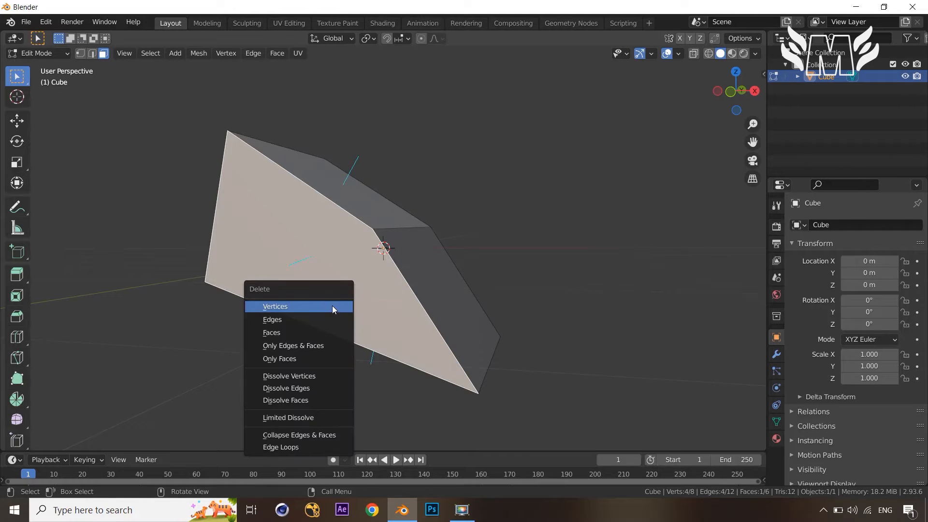
click(325, 332)
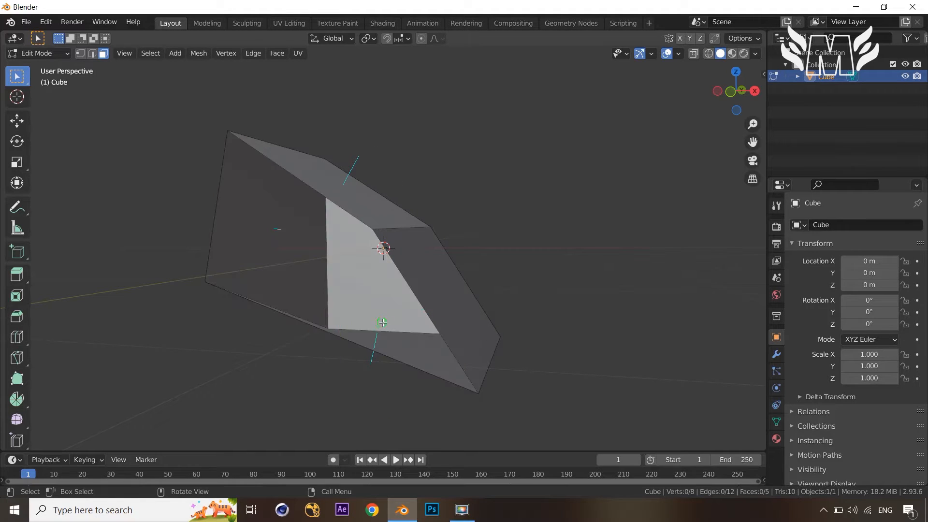
middle_drag(325, 332, 448, 304)
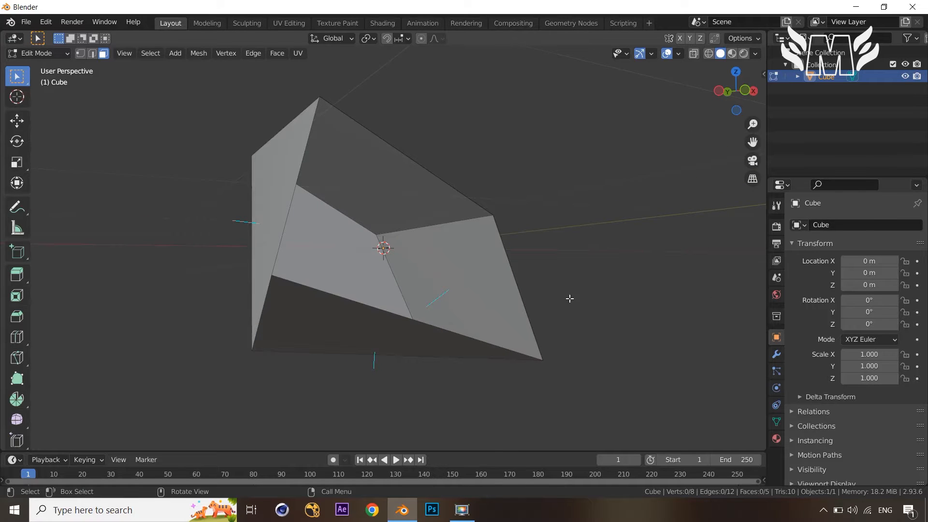
middle_drag(570, 298, 493, 295)
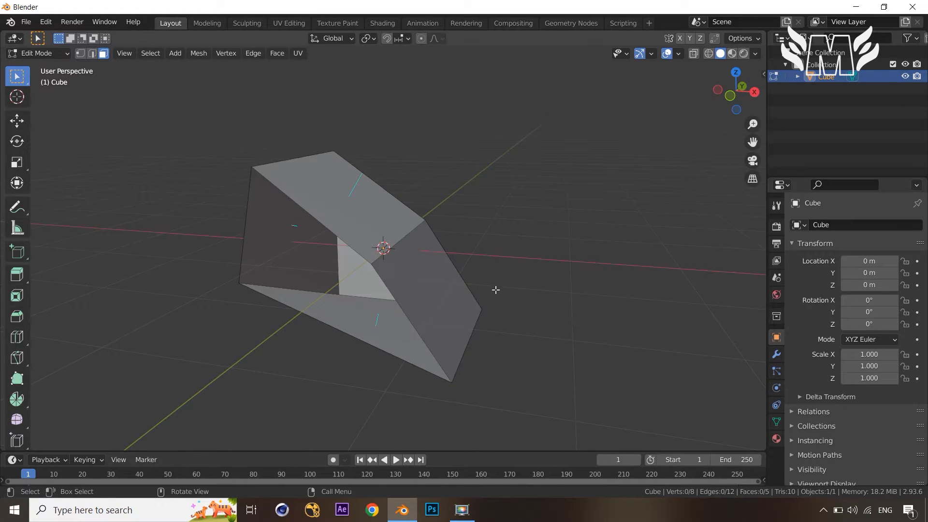
- Delete the distorted cube in Object Mode and add a new mesh cube in its place
key(a)
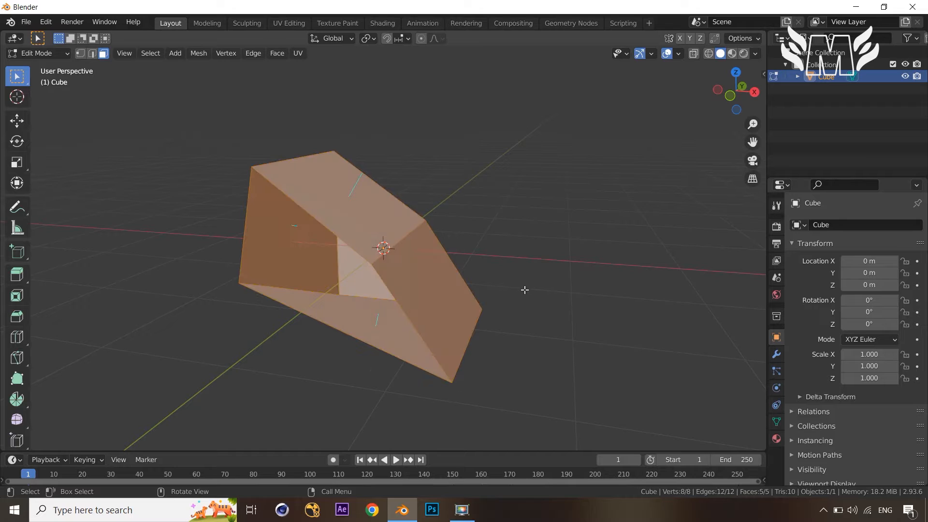
key(x)
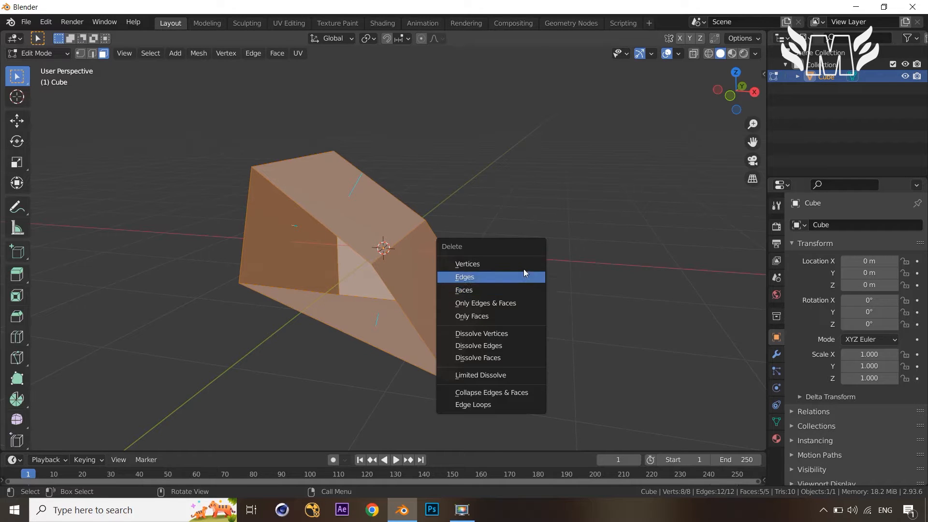
key(Tab)
key(x)
click(595, 202)
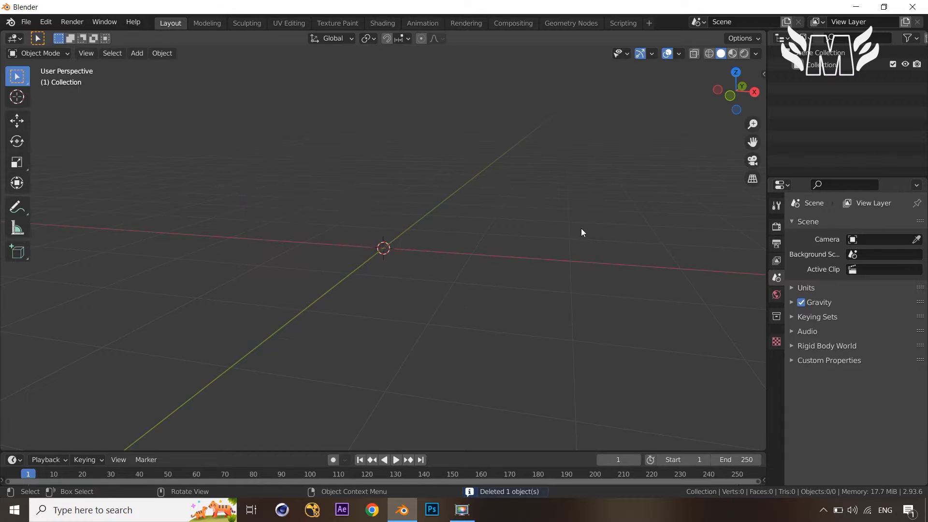
key(shift+a)
mouse_move(579, 225)
click(648, 238)
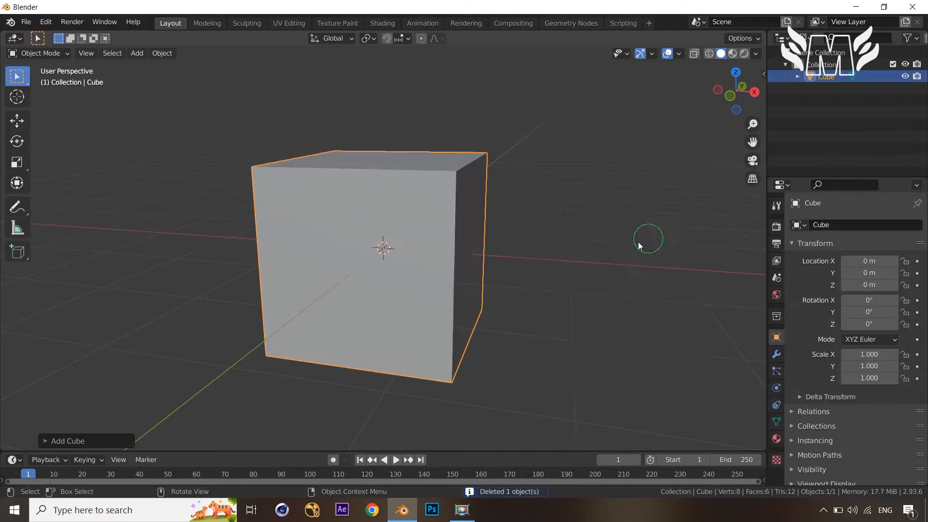
- Apply Shade Smooth to the new cube and inspect its shading
middle_drag(561, 262, 541, 269)
right_click(575, 189)
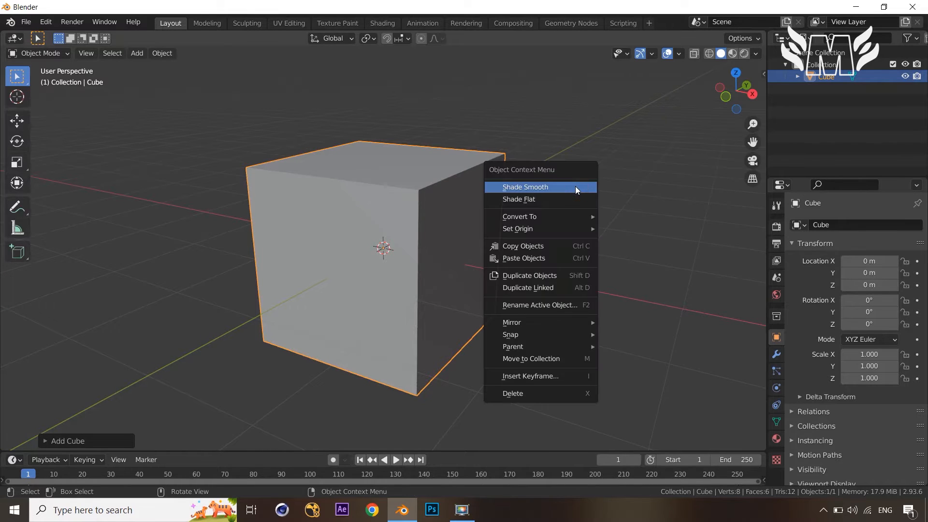
click(577, 188)
middle_drag(573, 222, 569, 212)
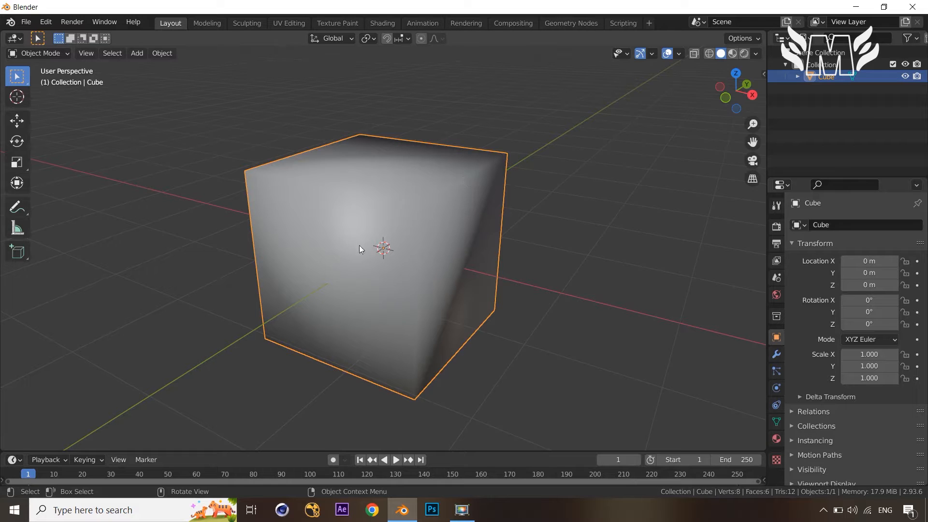
mouse_move(450, 251)
middle_down()
mouse_move(457, 229)
mouse_move(472, 229)
mouse_move(449, 239)
middle_up()
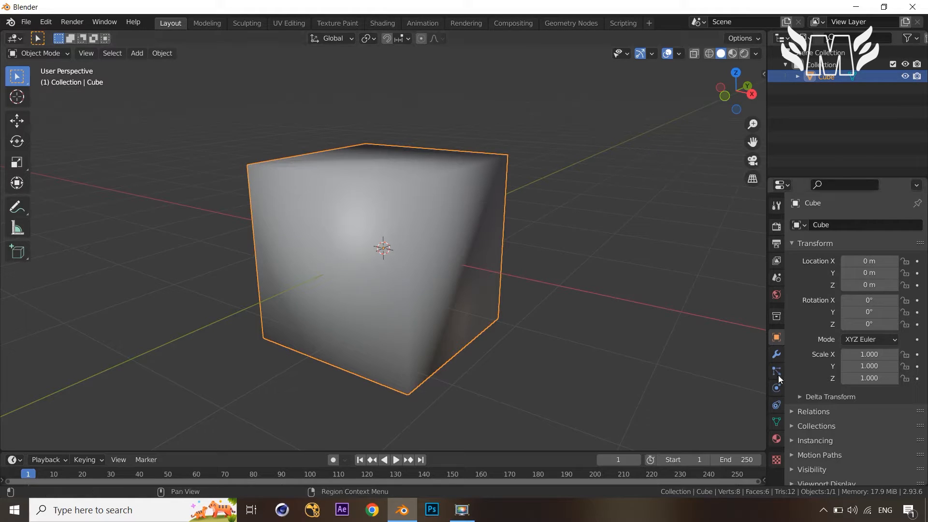
- Enable Auto Smooth in the cube's normals settings, trying an angle of 96.6° and settling on 89.8°
click(777, 423)
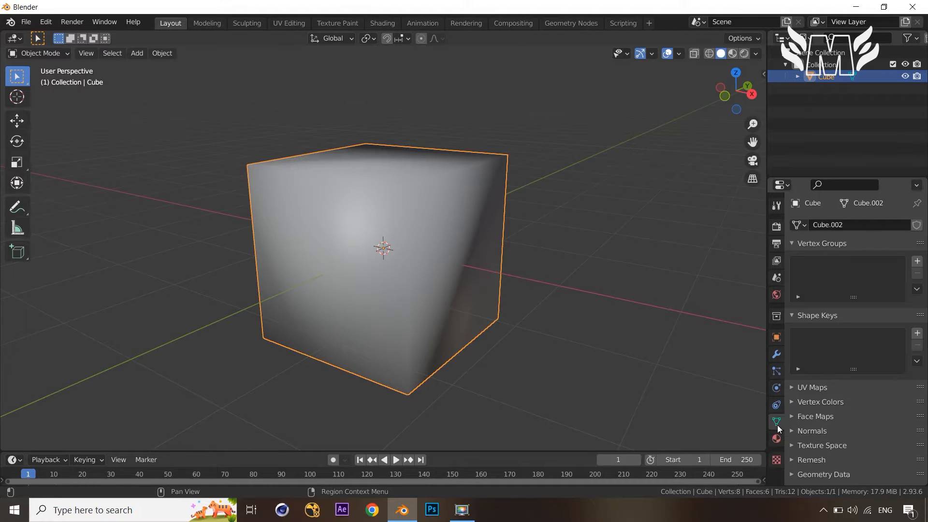
click(791, 432)
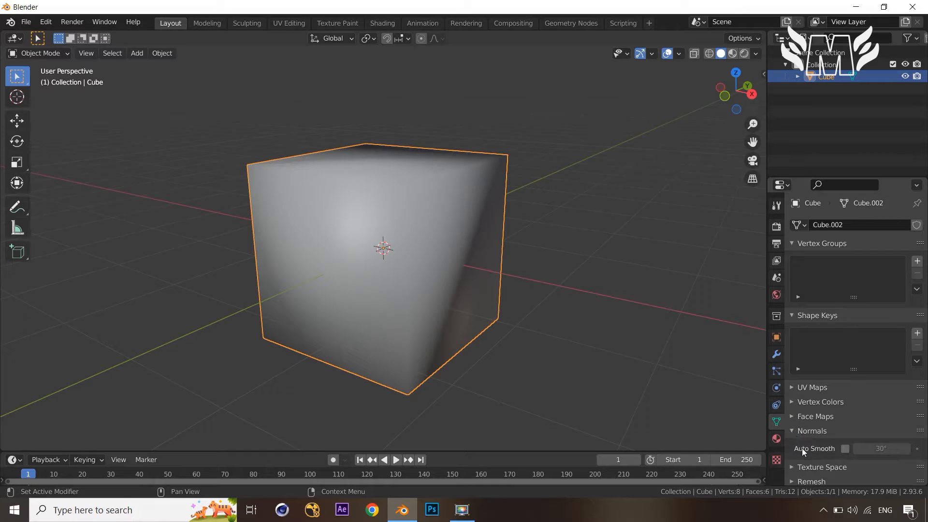
click(845, 450)
mouse_move(593, 292)
middle_down()
mouse_move(593, 304)
mouse_move(572, 266)
mouse_move(612, 291)
mouse_move(594, 282)
middle_up()
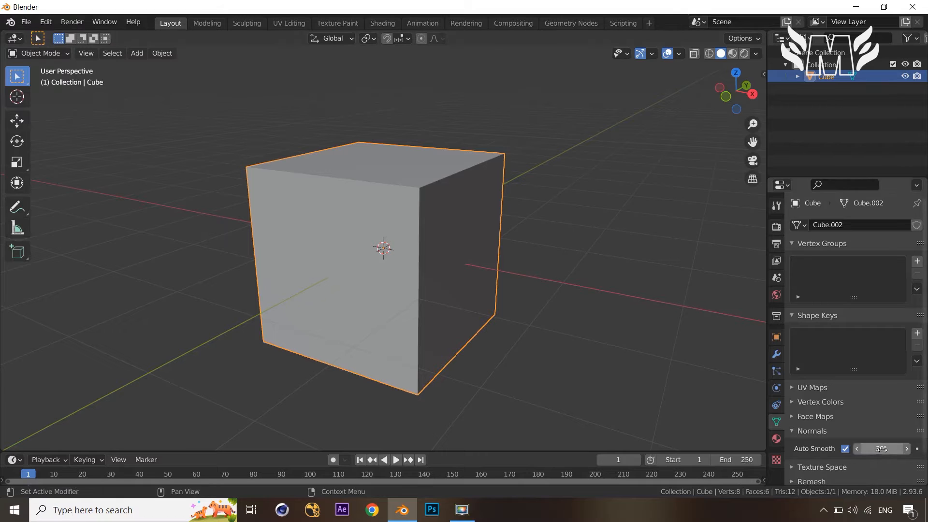
drag(878, 449, 927, 449)
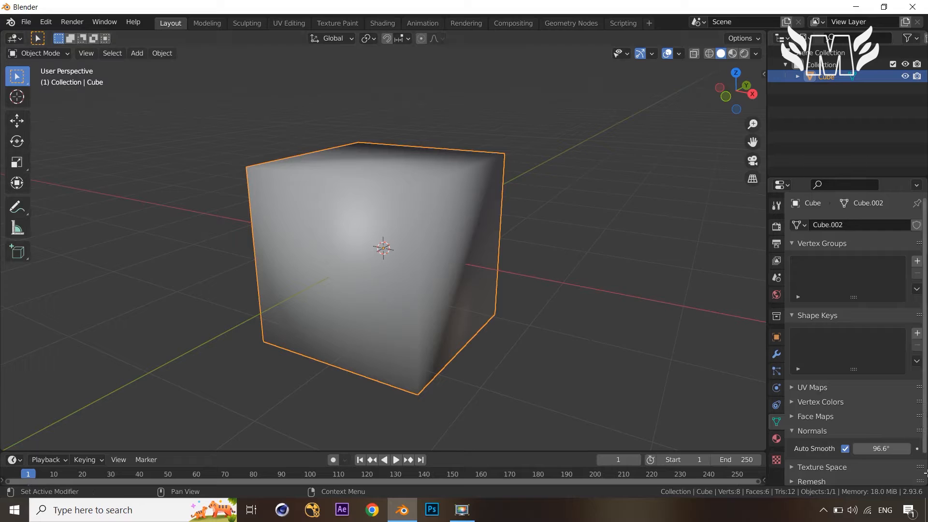
drag(883, 451, 871, 451)
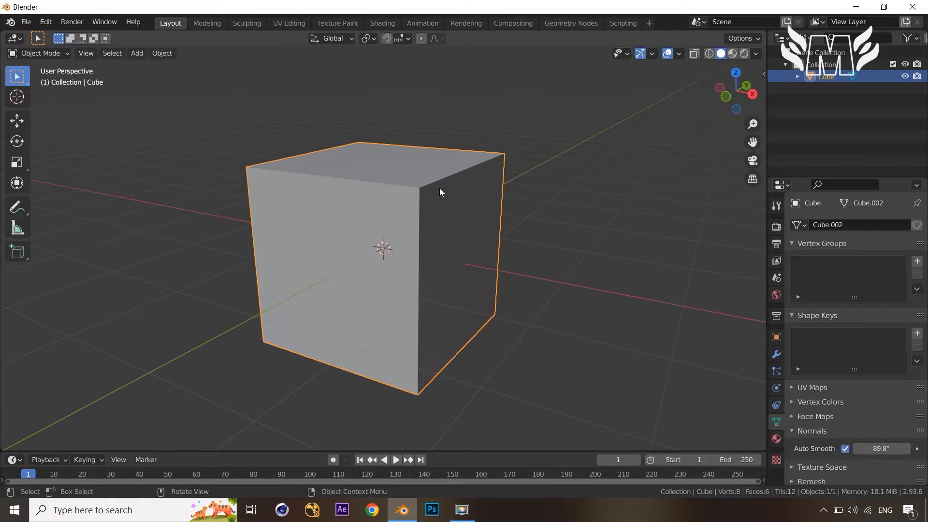
- Examine the cube's shading and its face normals in Edit Mode, and return to Object Mode
middle_drag(439, 188, 466, 215)
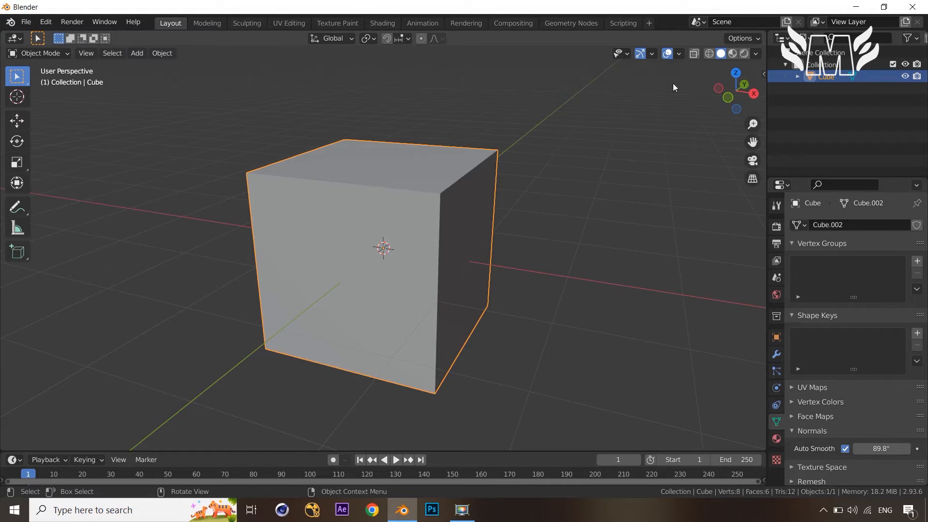
key(Tab)
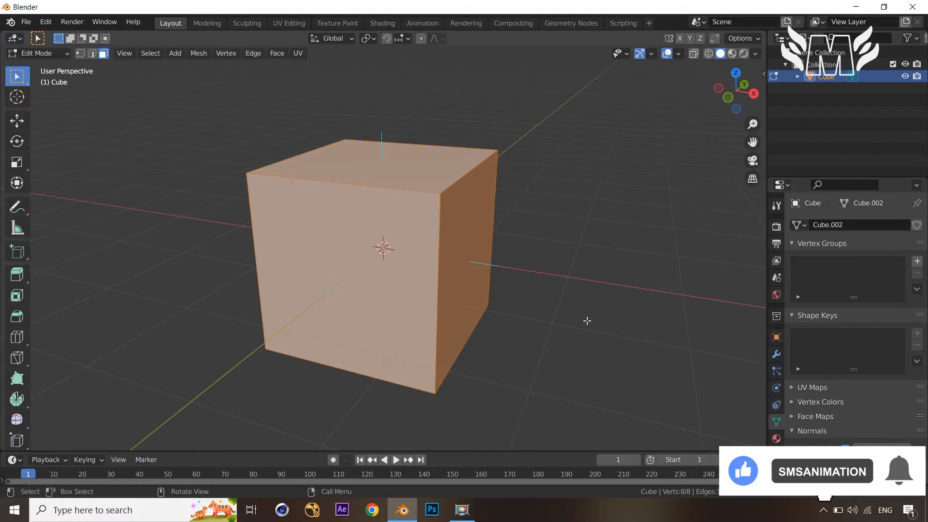
scroll(574, 307, down, 2)
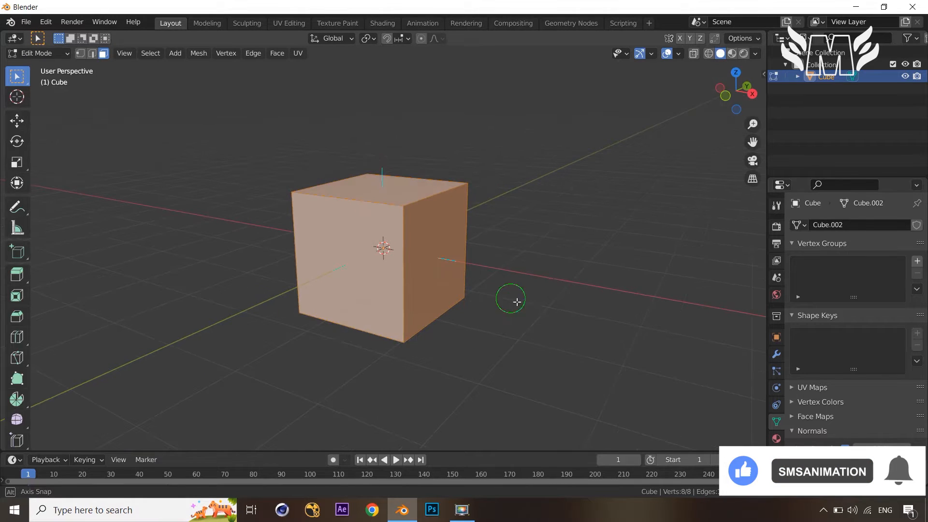
middle_drag(512, 298, 521, 304)
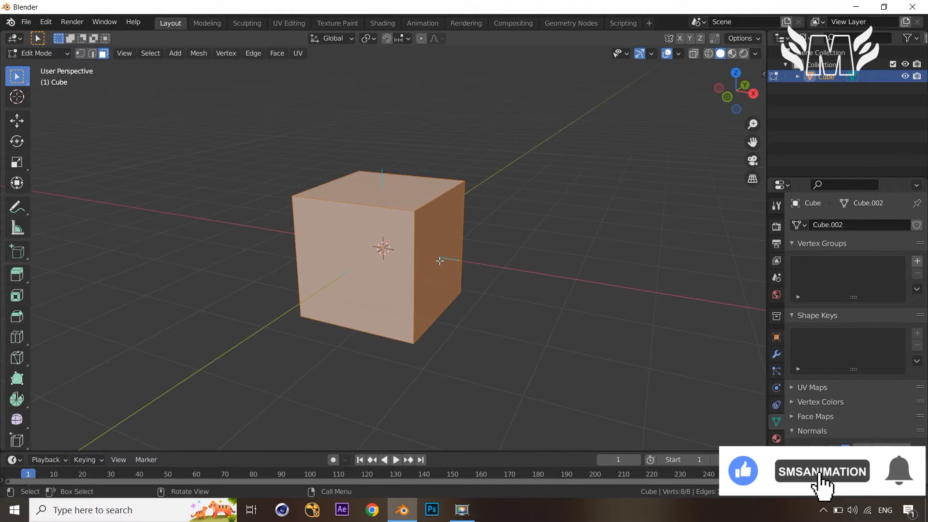
key(Tab)
middle_drag(486, 268, 497, 270)
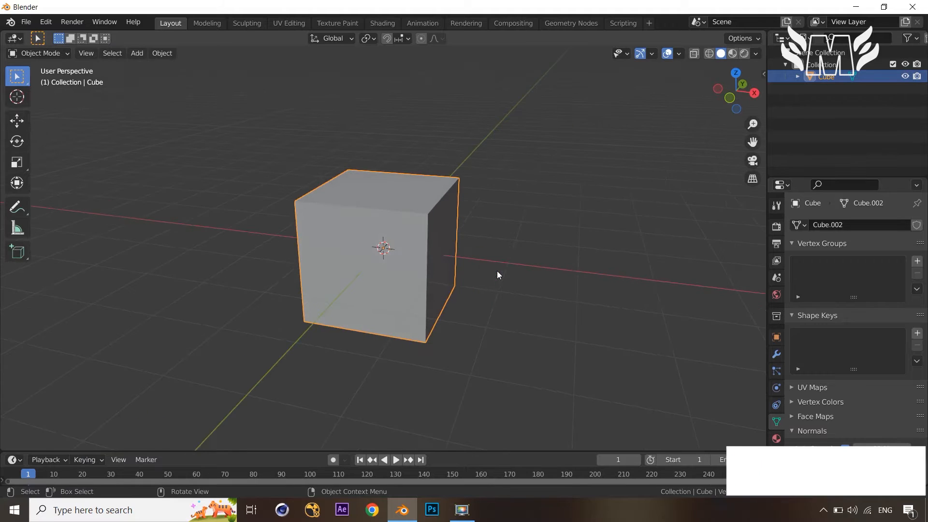
- Add a mesh cylinder and move it along the X axis so it stands beside the cube
key(shift+a)
mouse_move(556, 292)
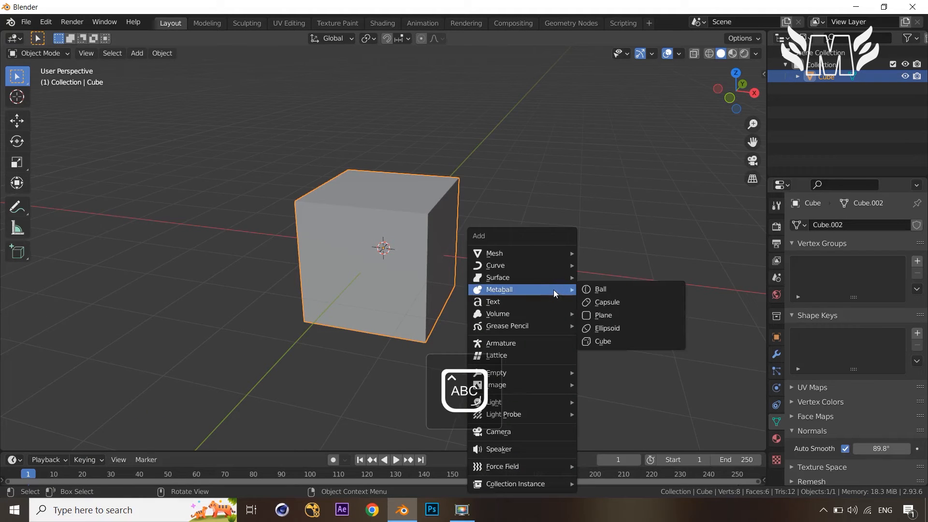
mouse_move(542, 253)
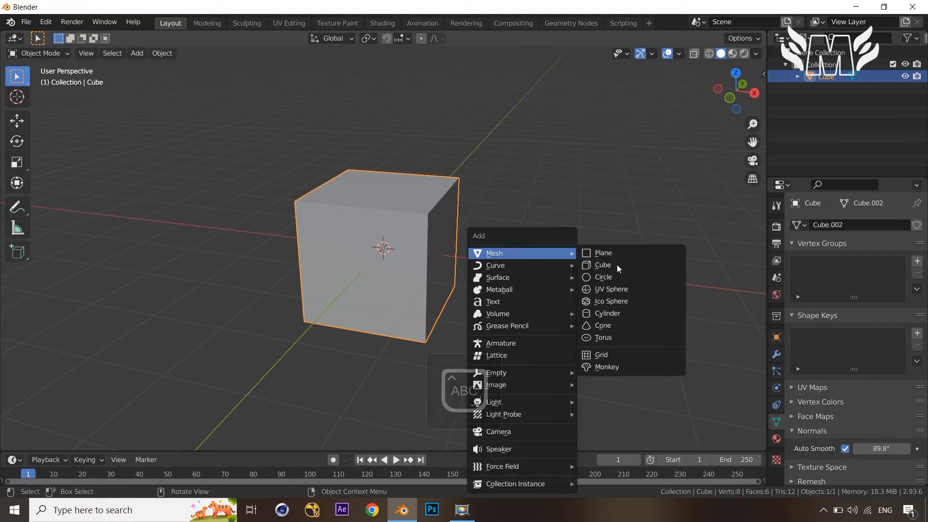
click(625, 313)
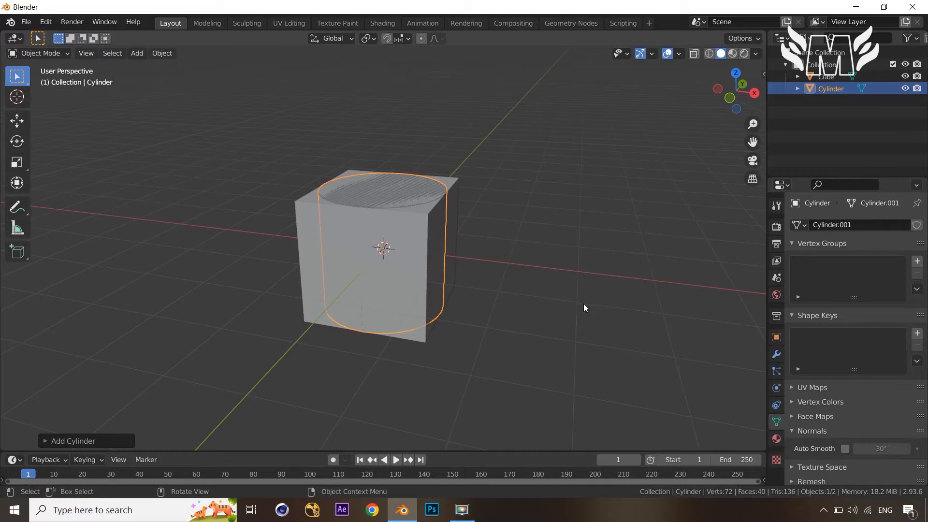
key(g)
key(y)
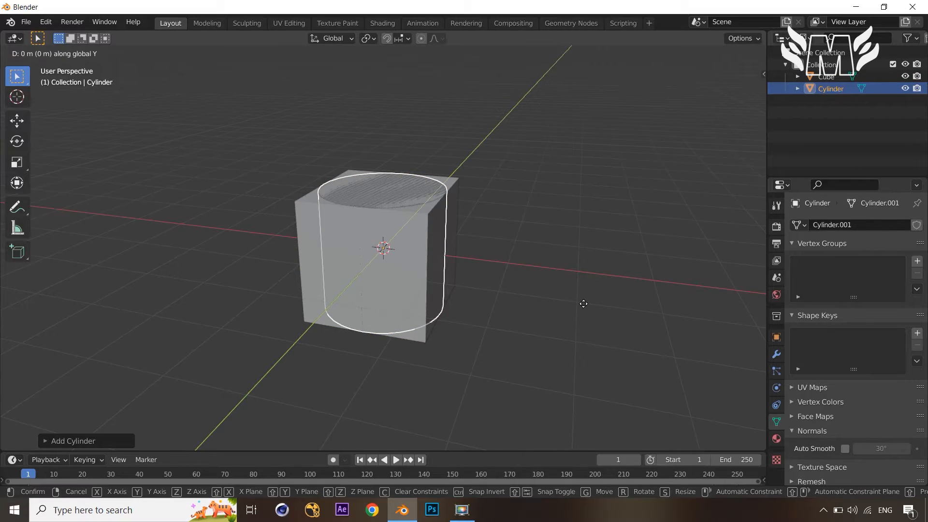
click(750, 314)
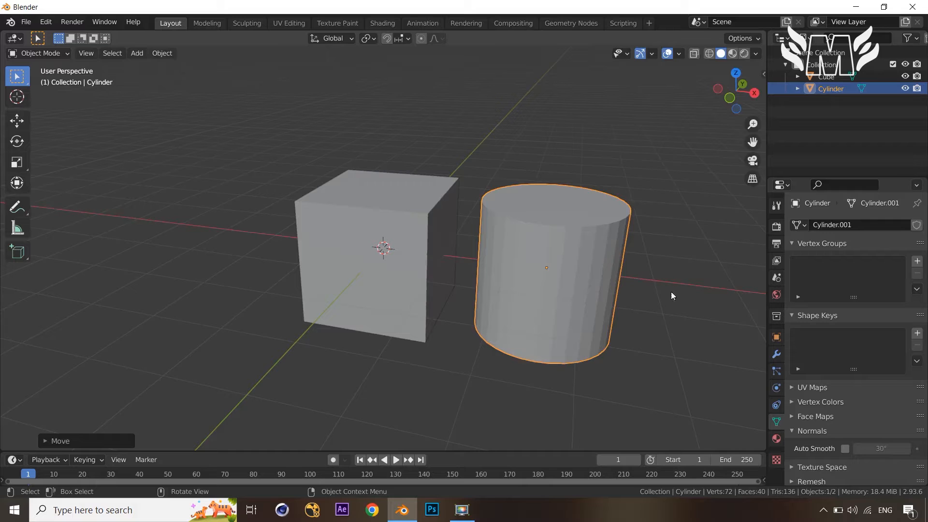
- Apply Shade Smooth to the cylinder and inspect its shading
right_click(595, 243)
click(592, 243)
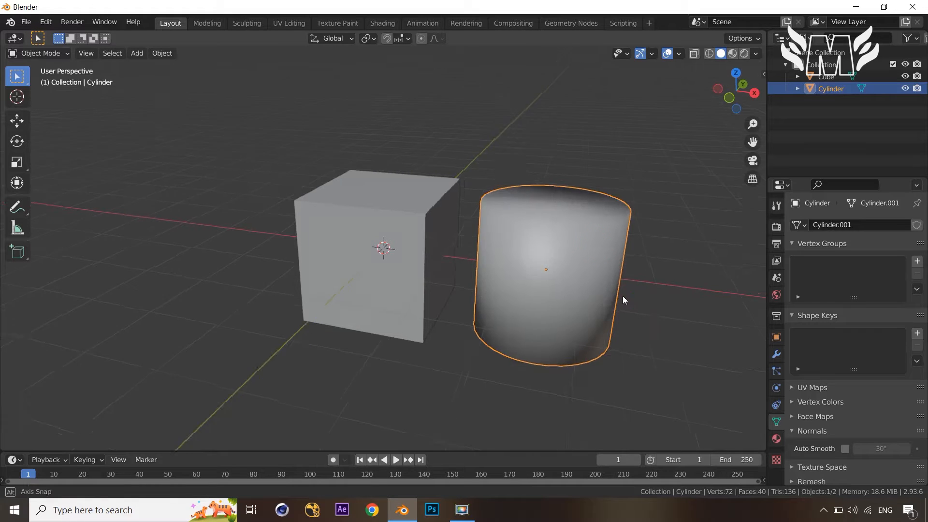
mouse_move(624, 297)
middle_down()
mouse_move(599, 272)
mouse_move(536, 265)
mouse_move(638, 304)
middle_up()
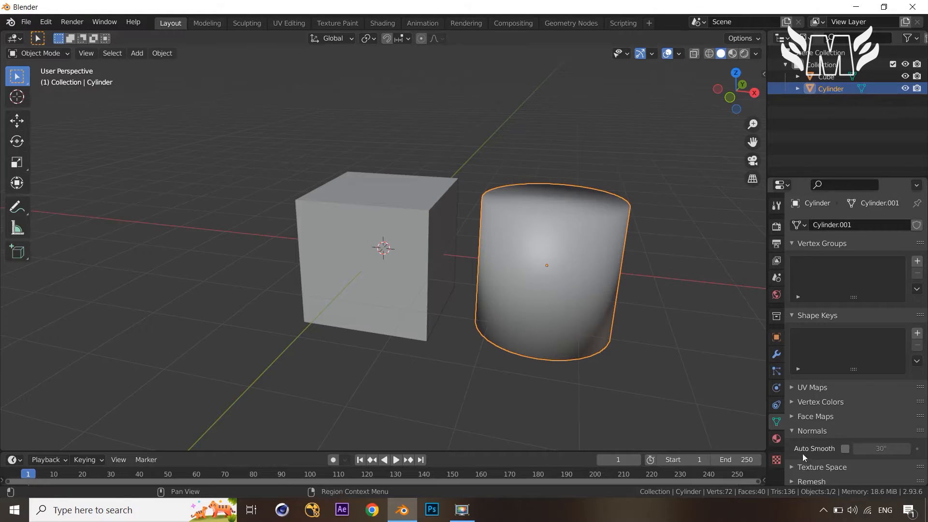
- Enable Auto Smooth for the cylinder with a 30° angle and enter Edit Mode to view its face normals
click(846, 449)
mouse_move(624, 359)
middle_down()
mouse_move(585, 332)
mouse_move(522, 315)
mouse_move(612, 341)
middle_up()
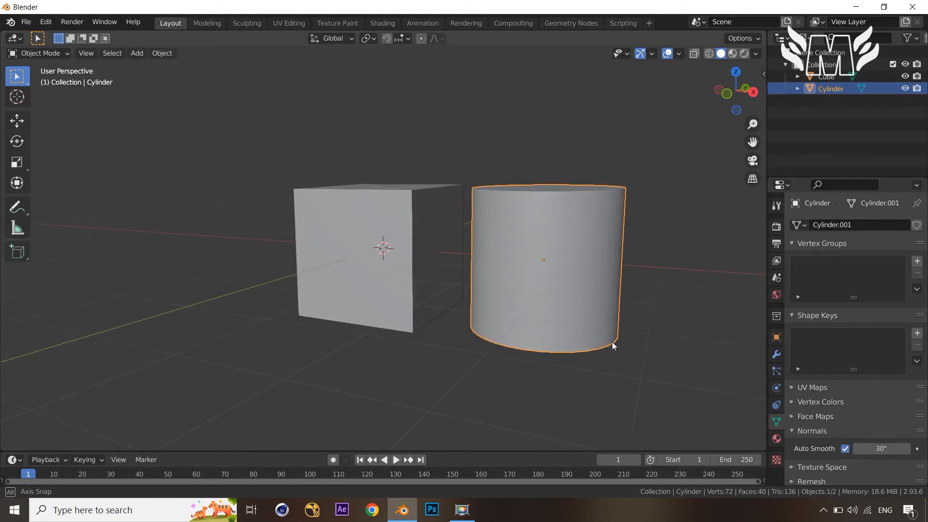
key(Tab)
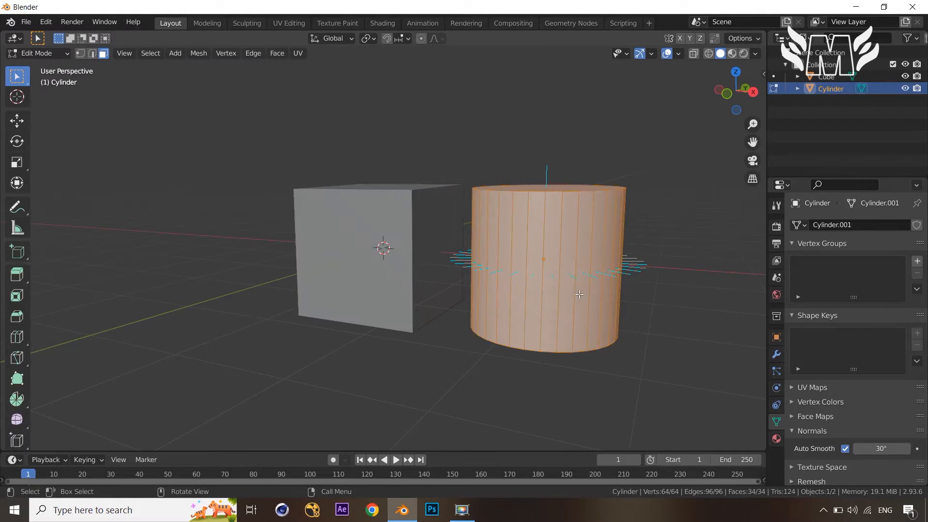
- Select three adjacent side faces of the cylinder and flip their normals
middle_drag(579, 294, 581, 282)
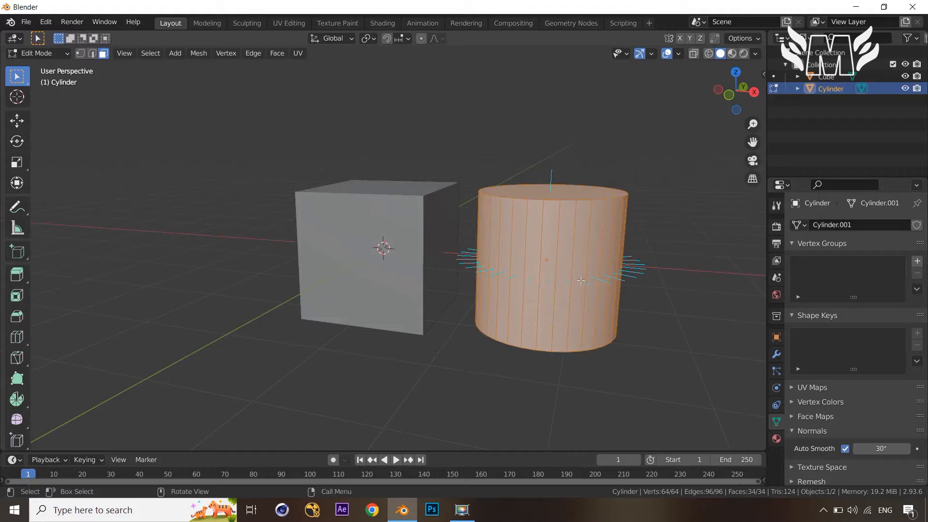
click(567, 259)
shift+click(595, 259)
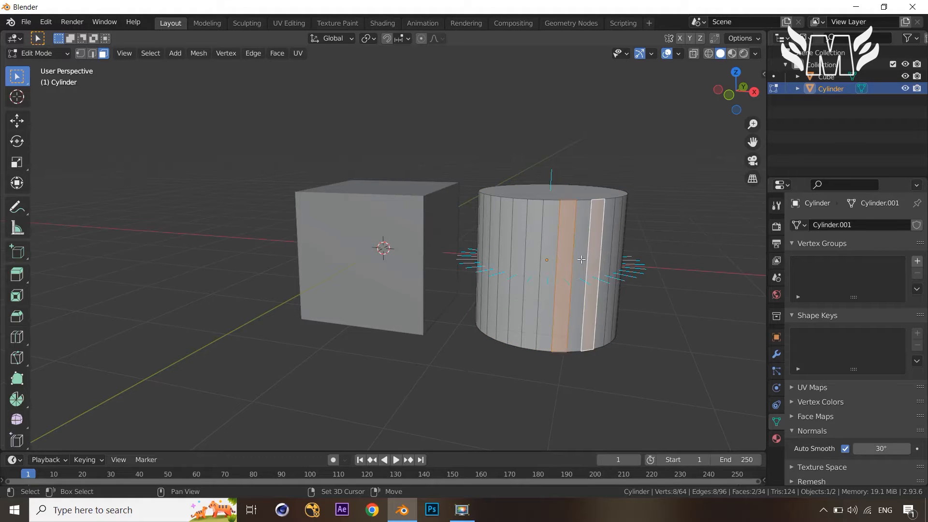
shift+click(581, 259)
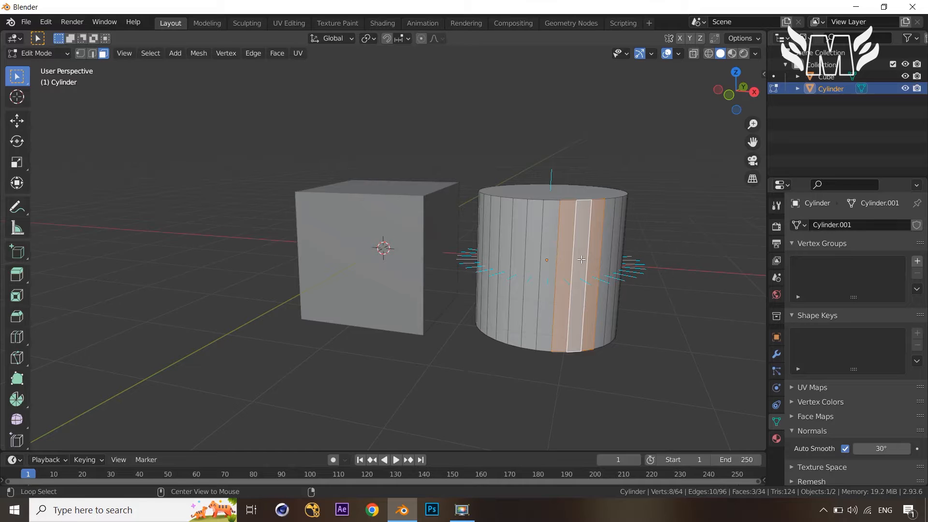
key(alt+n)
click(582, 262)
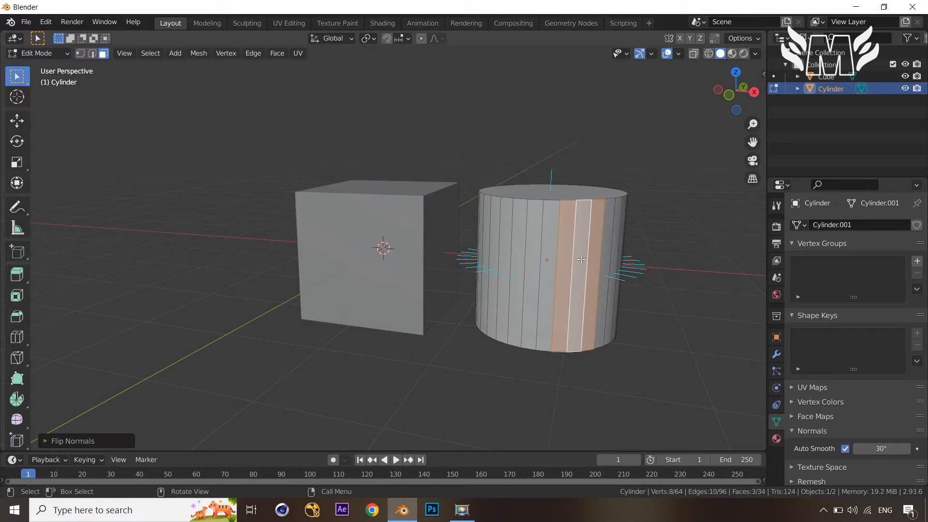
- Return to Object Mode and examine the cylinder's shading around the flipped faces from several angles
mouse_move(608, 317)
middle_down()
mouse_move(648, 319)
mouse_move(619, 308)
middle_up()
key(Tab)
scroll(618, 304, up, 1)
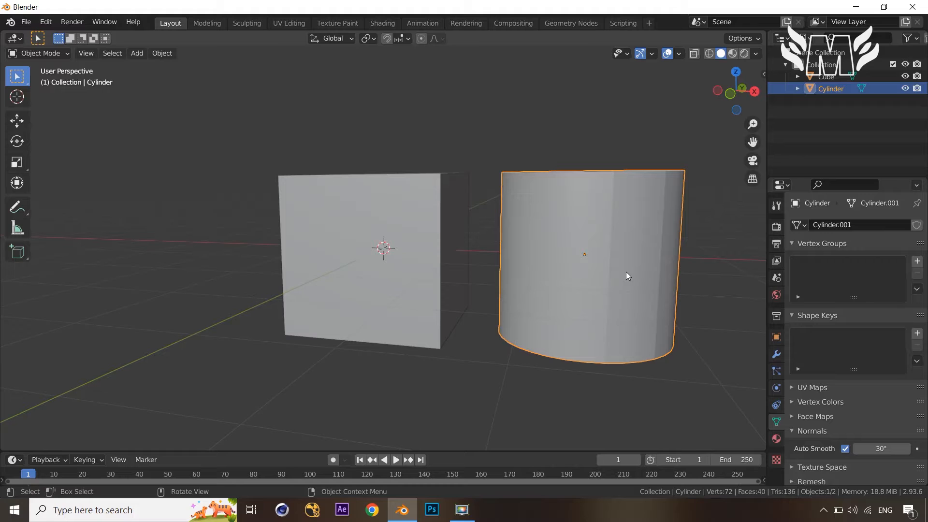
middle_drag(652, 249, 702, 276)
scroll(701, 275, down, 4)
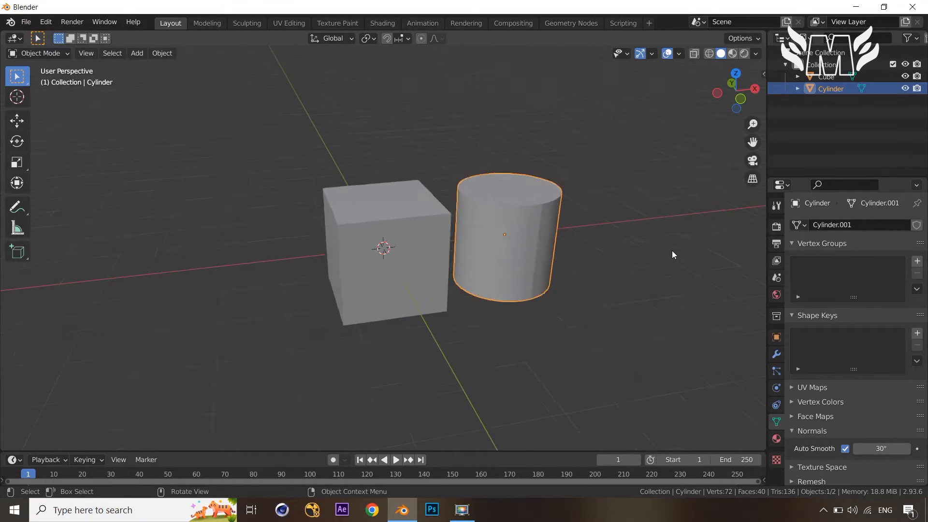
middle_drag(648, 253, 619, 230)
scroll(596, 242, up, 2)
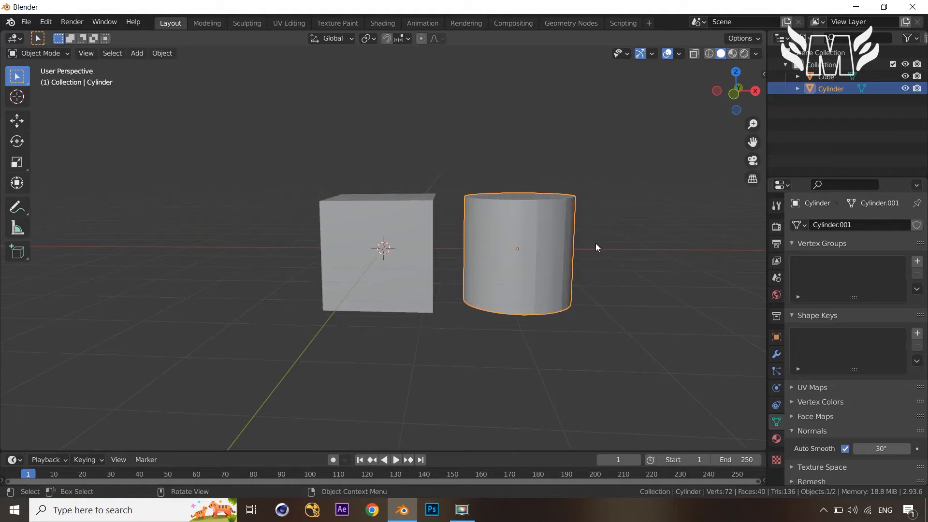
scroll(596, 249, up, 1)
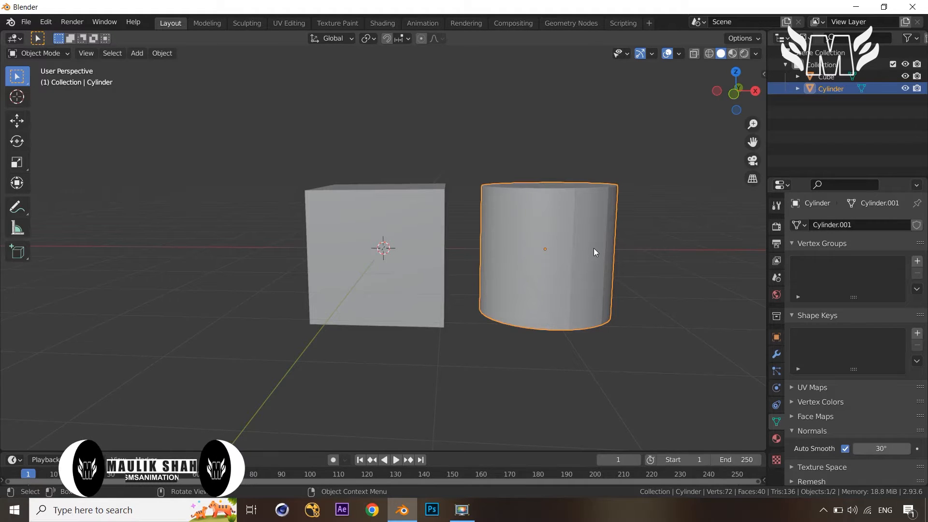
scroll(593, 248, down, 2)
middle_drag(593, 248, 607, 262)
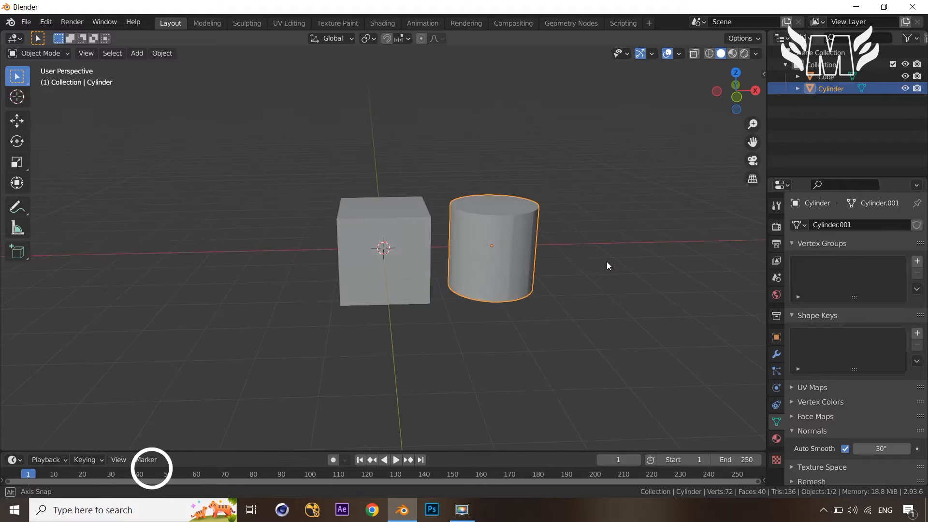
- Delete both the cube and the cylinder from the scene
drag(297, 184, 606, 347)
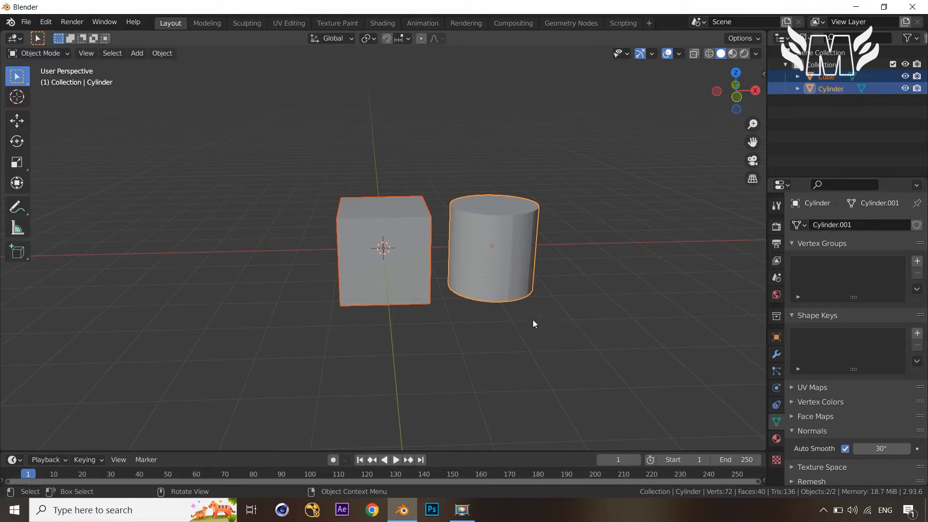
key(x)
click(568, 340)
- Add a mesh plane and enter Edit Mode with edge selection
key(shift+a)
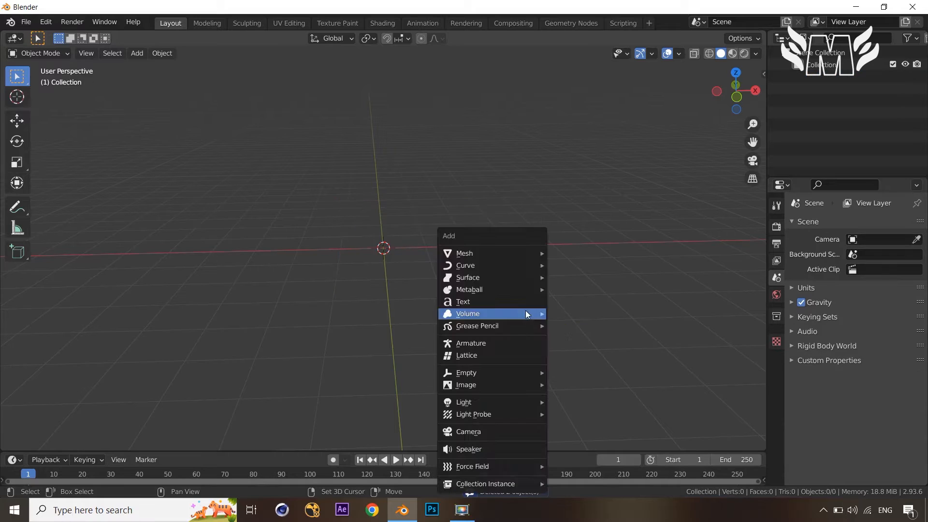
mouse_move(509, 254)
click(585, 251)
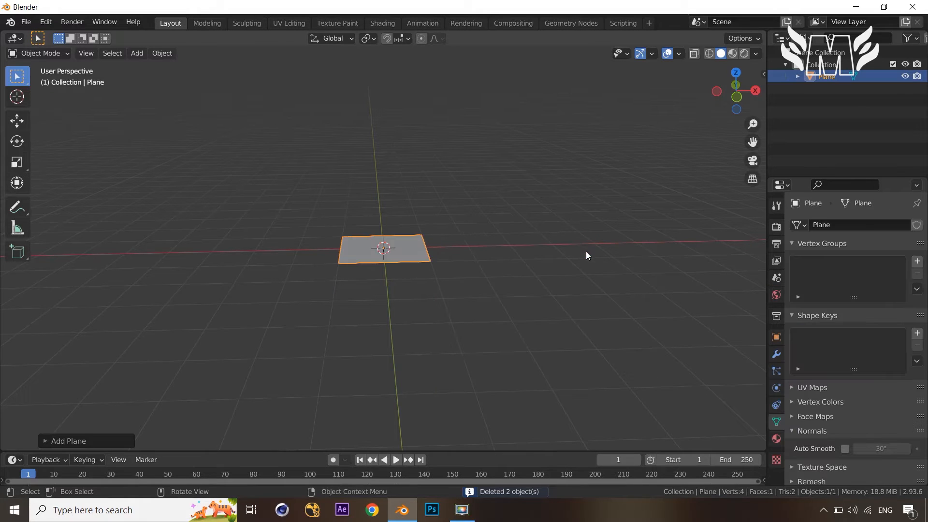
key(Tab)
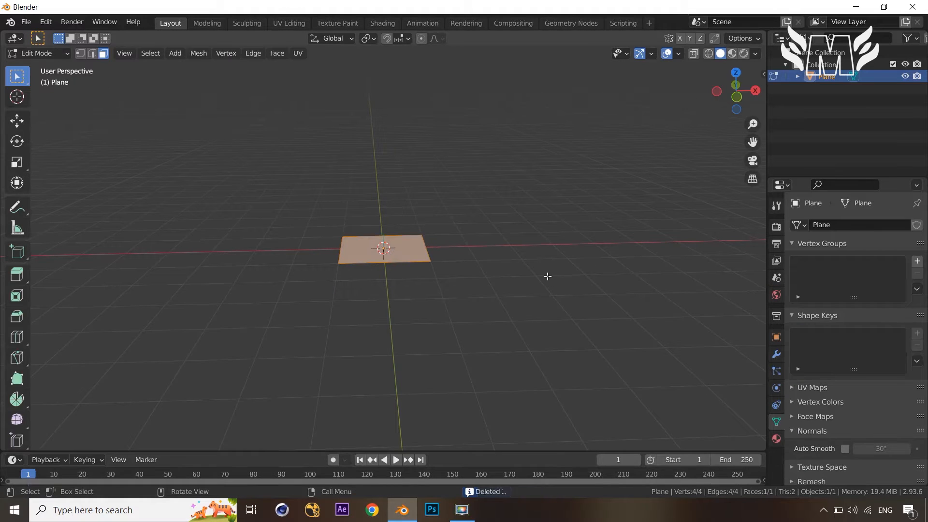
key(2)
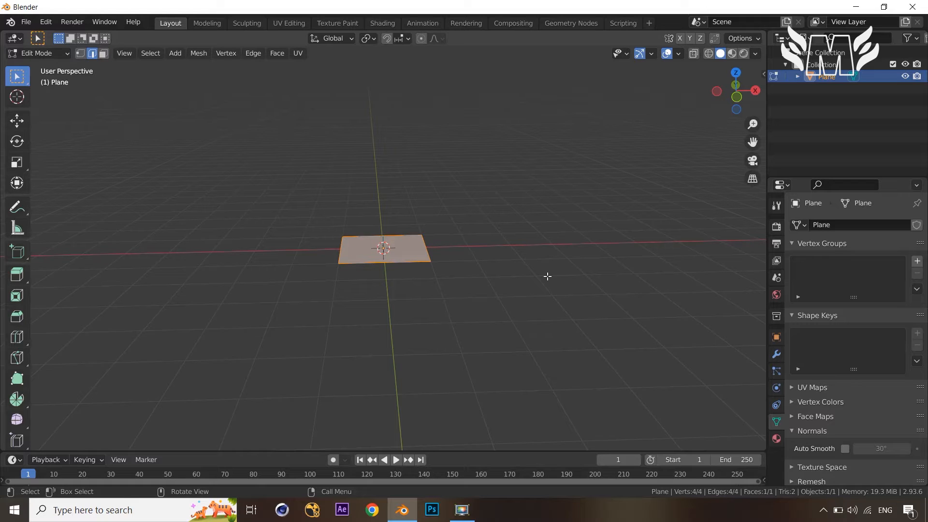
- Extrude the plane downward about 0.2 m to form a thin slab, and deselect everything
key(e)
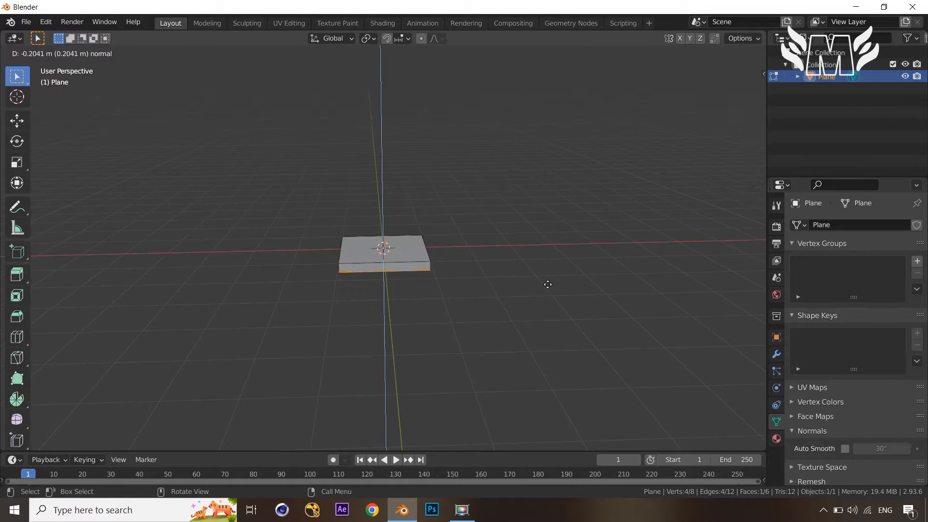
click(547, 285)
key(alt)
click(531, 273)
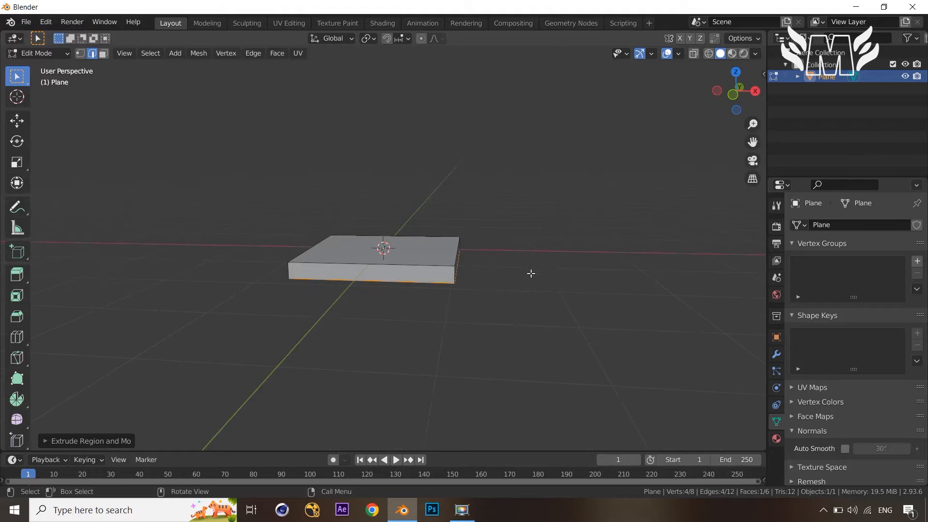
click(546, 292)
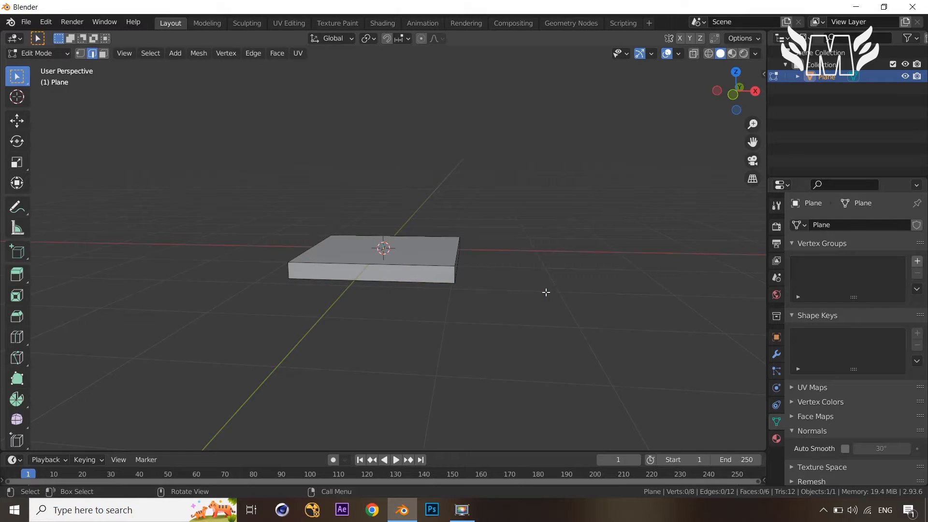
- In Object Mode, apply Shade Smooth to the slab and enable Auto Smooth at 30°
key(Tab)
right_click(442, 256)
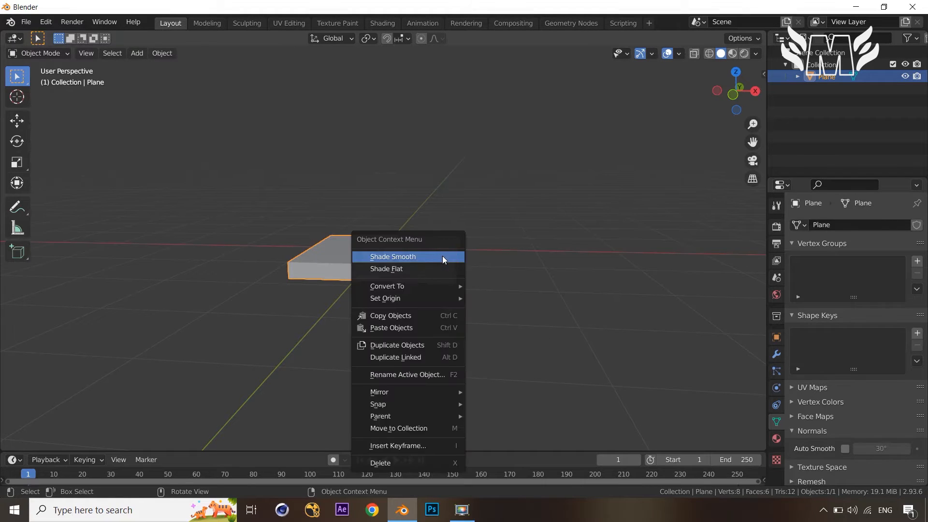
click(442, 256)
middle_drag(544, 298, 567, 290)
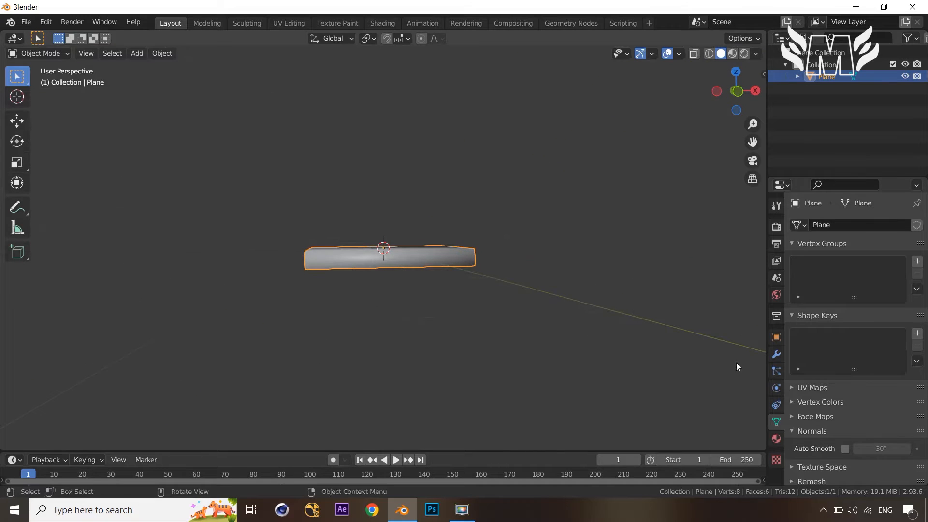
click(848, 450)
mouse_move(593, 320)
middle_down()
mouse_move(533, 317)
mouse_move(487, 282)
mouse_move(544, 252)
mouse_move(582, 292)
mouse_move(535, 317)
mouse_move(540, 323)
middle_up()
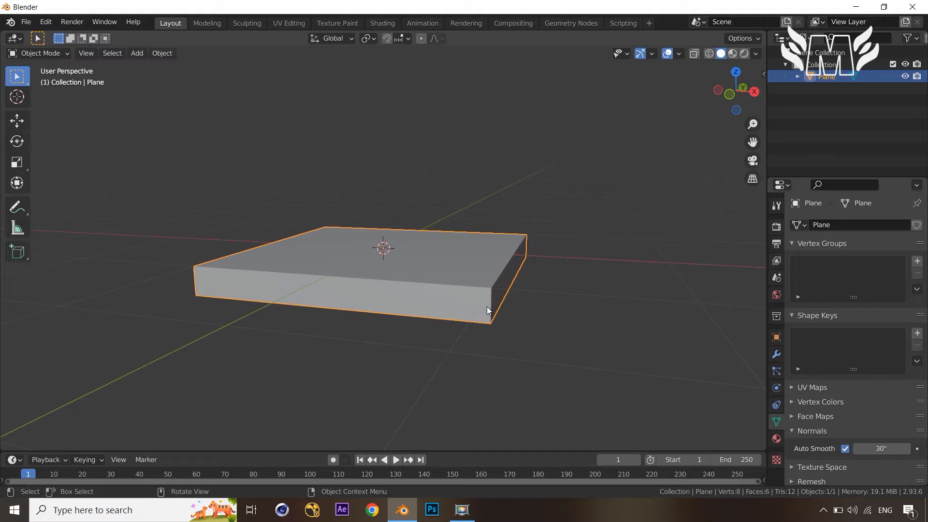
- Select the whole slab in Edit Mode and increase the display size of the face normals
key(Tab)
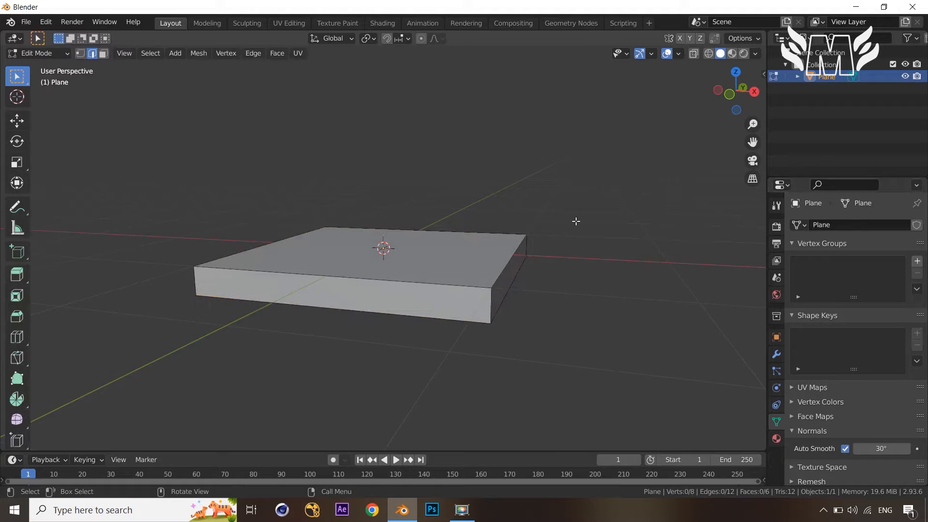
key(a)
click(678, 55)
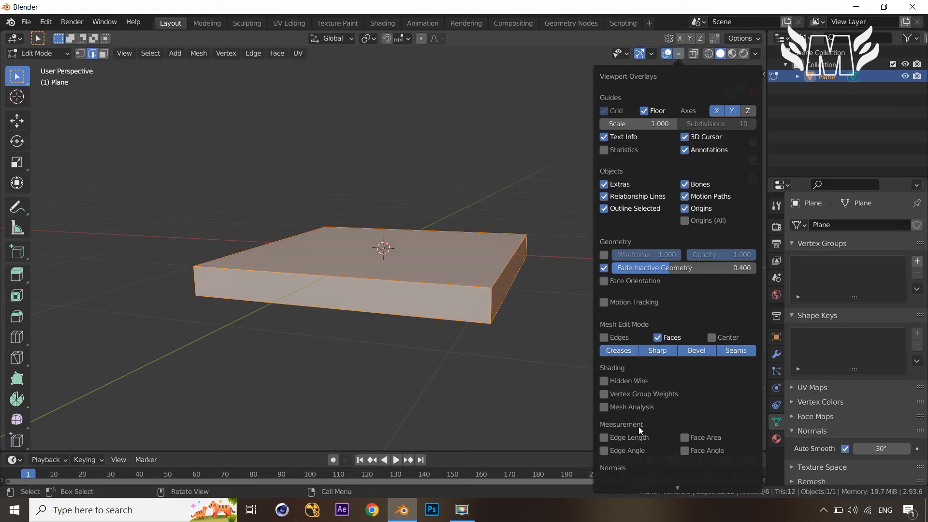
scroll(639, 426, down, 2)
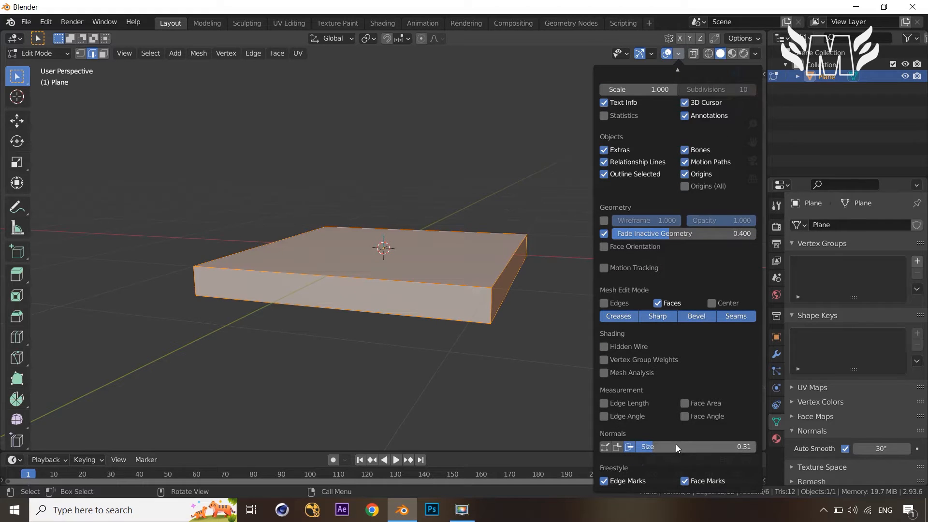
mouse_move(652, 452)
mouse_down()
mouse_move(679, 451)
mouse_move(667, 451)
mouse_up()
middle_drag(479, 413, 540, 294)
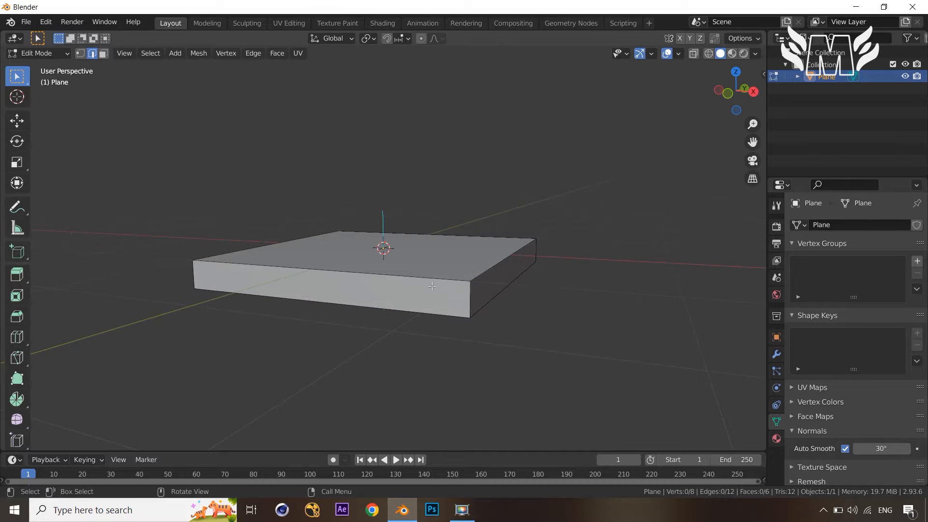
- Delete the slab's front side face and inspect the direction of the normals inside
click(430, 289)
key(3)
click(429, 294)
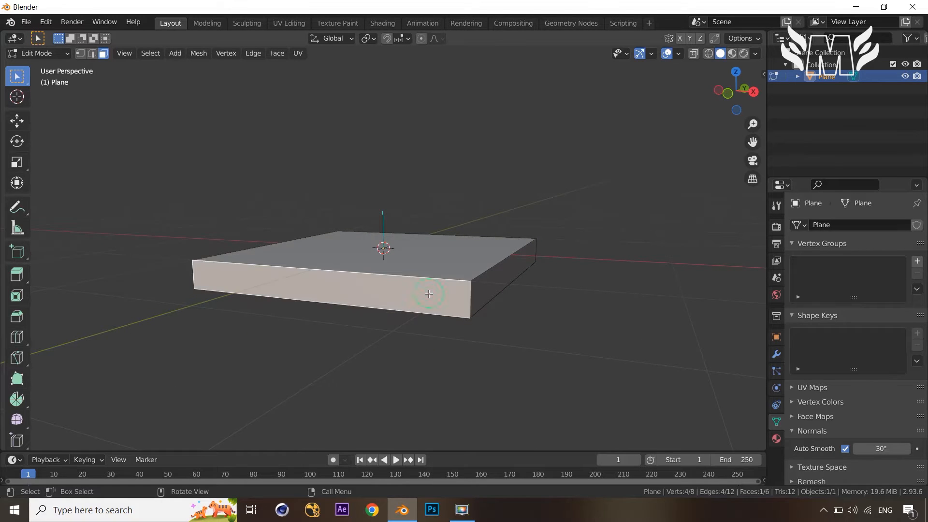
key(x)
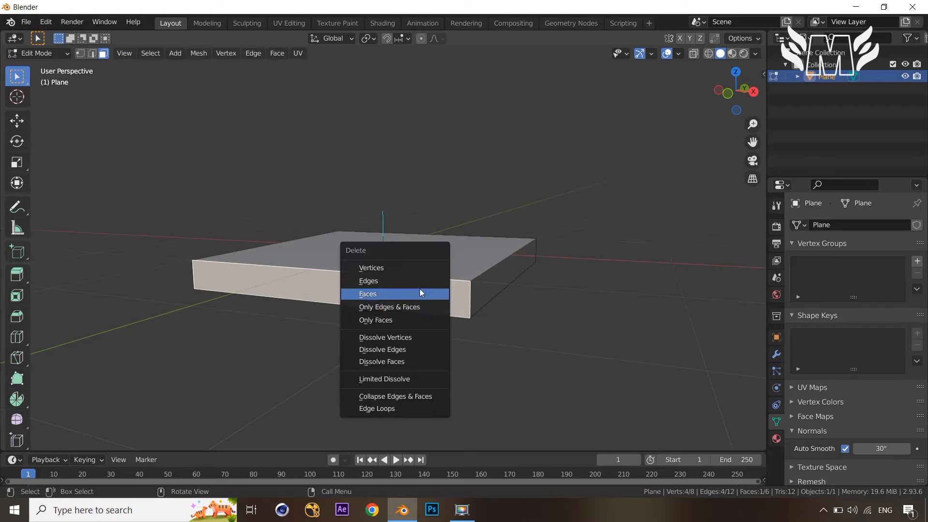
click(420, 294)
middle_drag(497, 302, 543, 292)
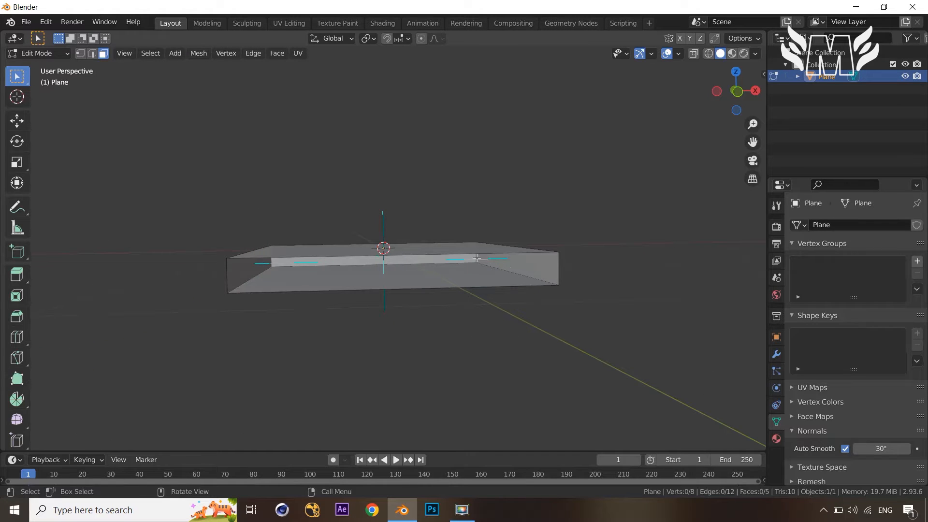
mouse_move(377, 276)
middle_down()
mouse_move(355, 265)
mouse_move(363, 277)
middle_up()
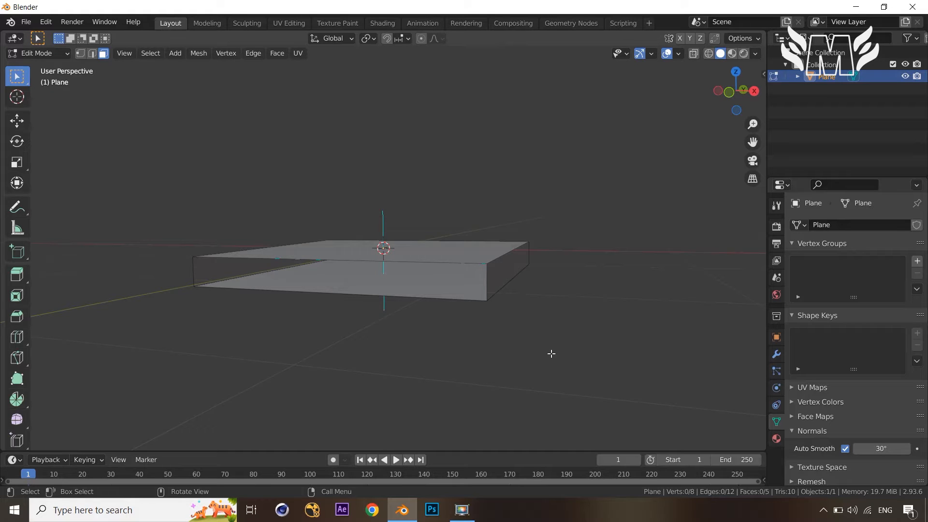
- Undo the face deletion, the smoothing settings and the downward extrusion, back to the flat plane in Edit Mode
key(ctrl+z)
key(ctrl+z)
key(ctrl+z)
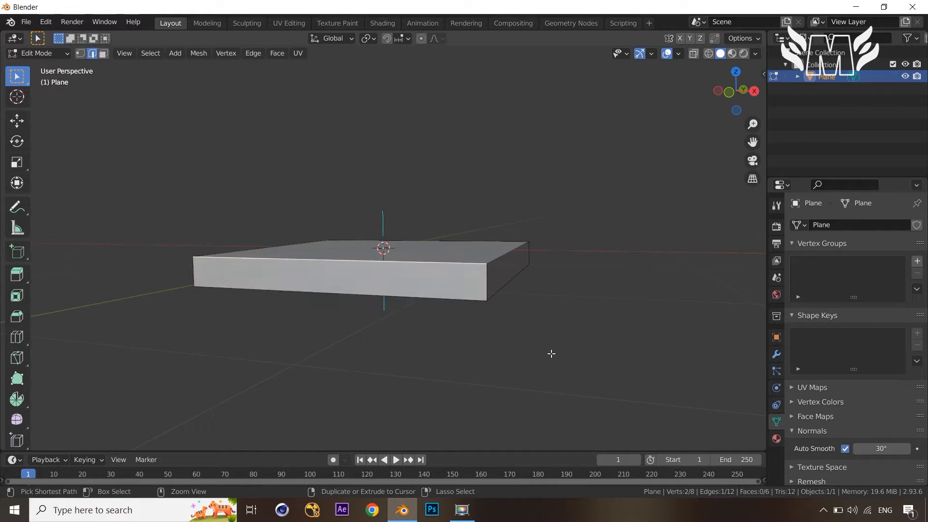
key(ctrl+z)
key(ctrl+z)
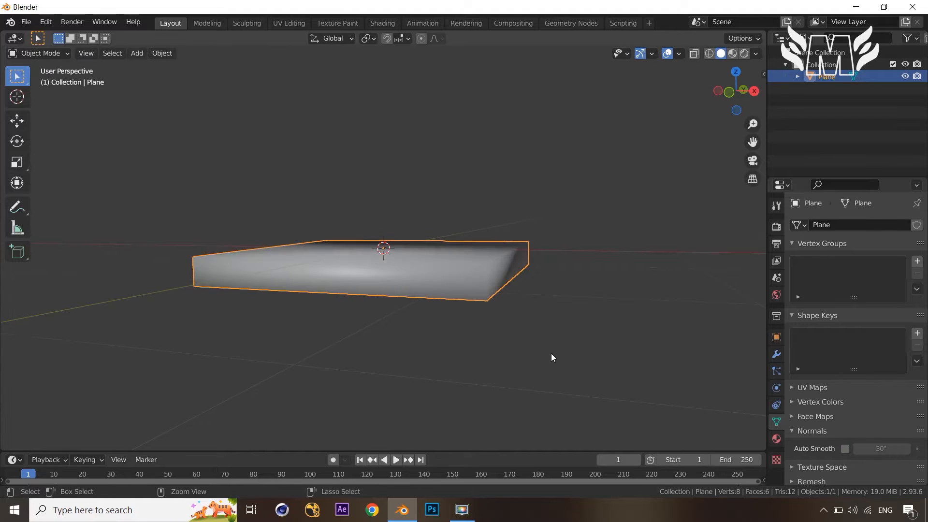
key(ctrl+z)
key(ctrl+z)
key(ctrl+z)
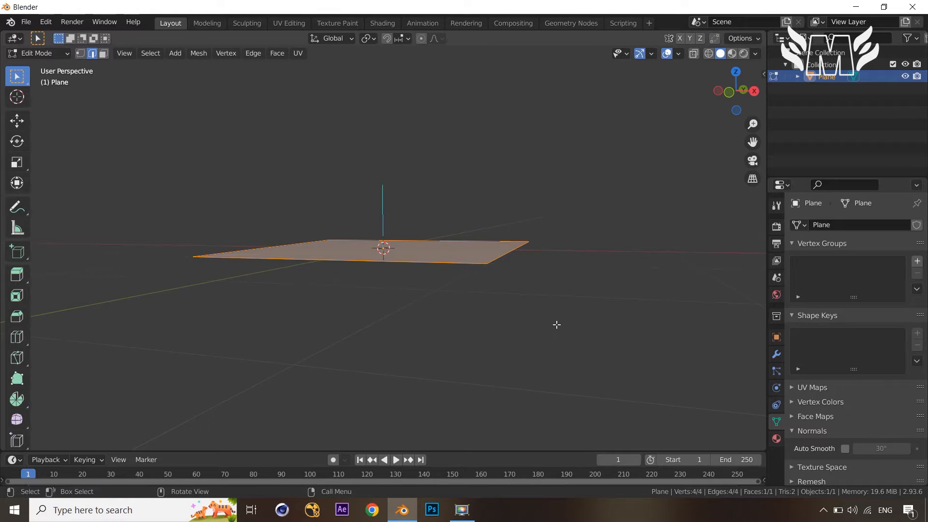
- Extrude the plane upward about 0.17 m, then check its shading in Object Mode and its normals in Edit Mode
key(e)
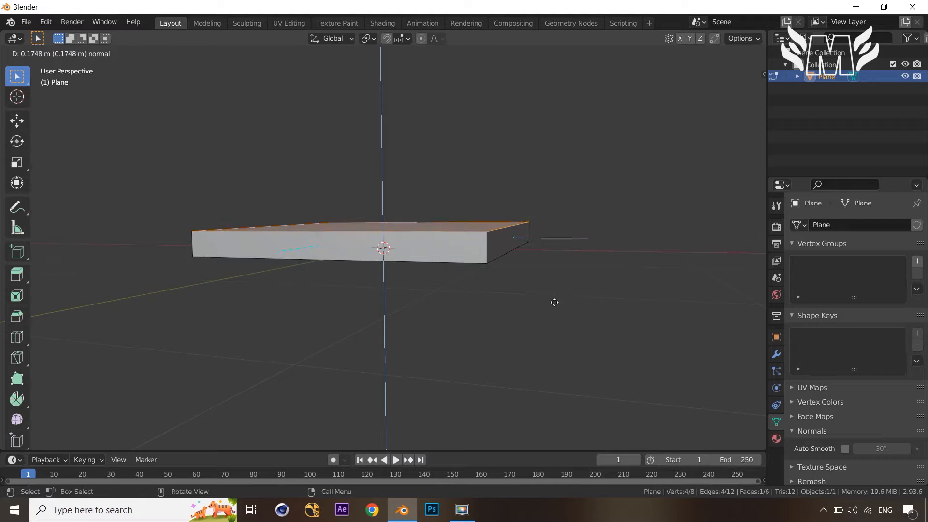
click(555, 303)
middle_drag(555, 303, 547, 276)
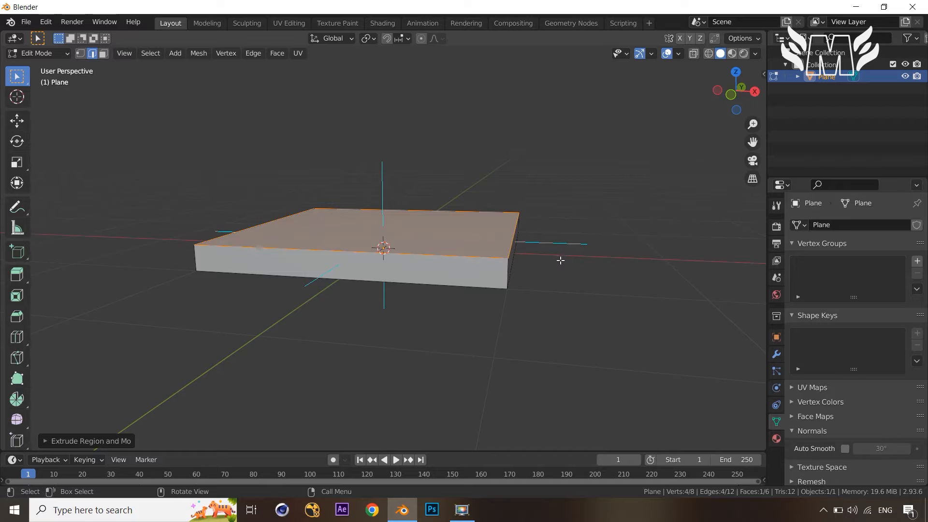
key(Tab)
middle_drag(618, 346, 598, 347)
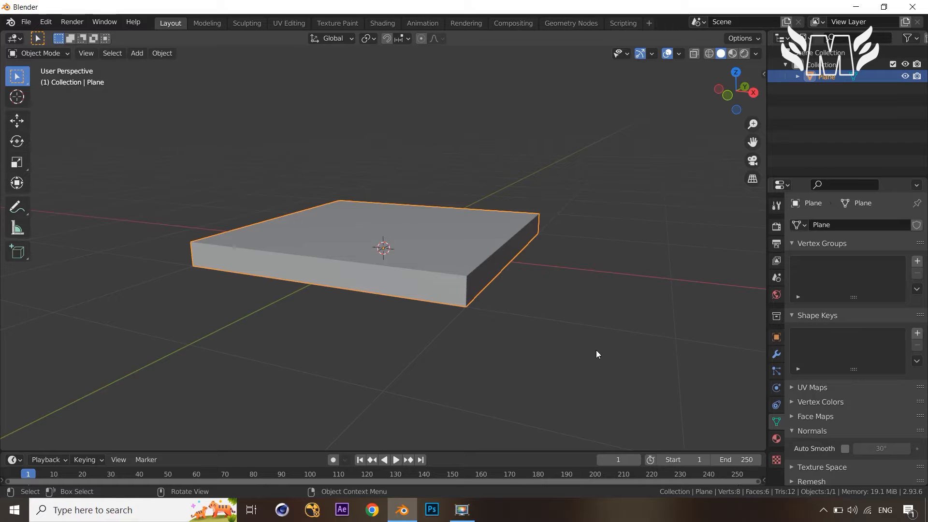
key(Tab)
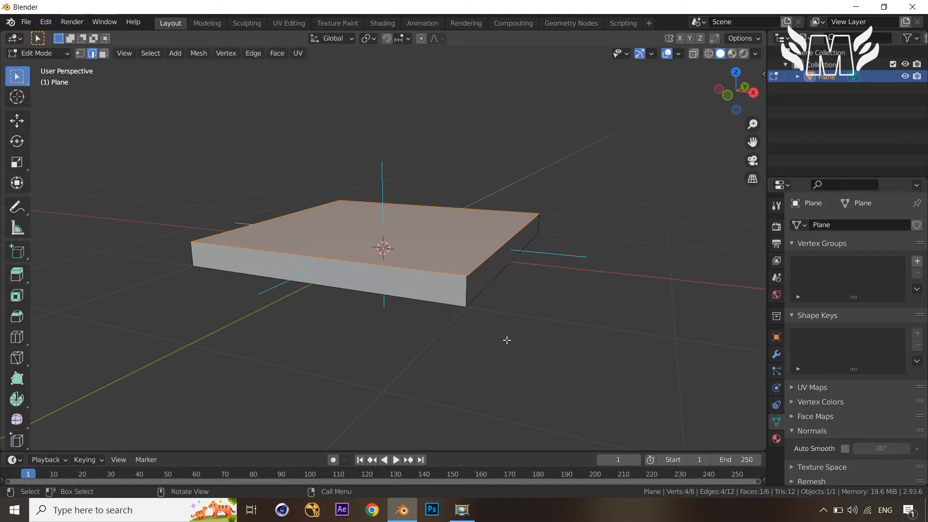
- Turn off the face normals display for the slab and return to Object Mode
middle_drag(532, 358, 561, 282)
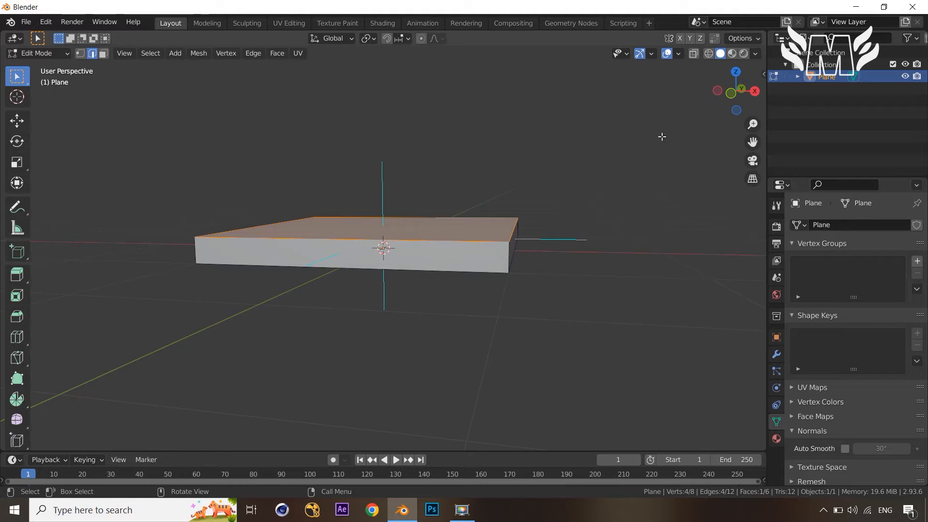
click(676, 55)
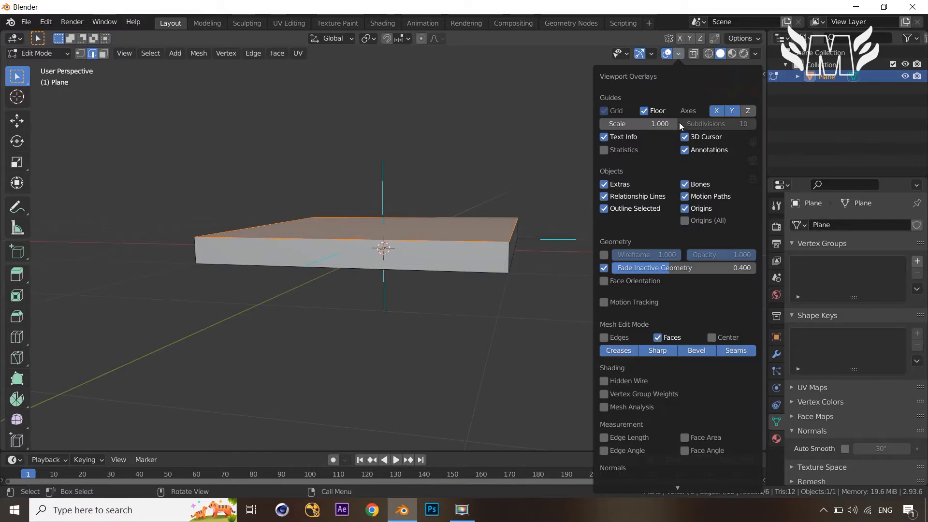
scroll(631, 393, down, 2)
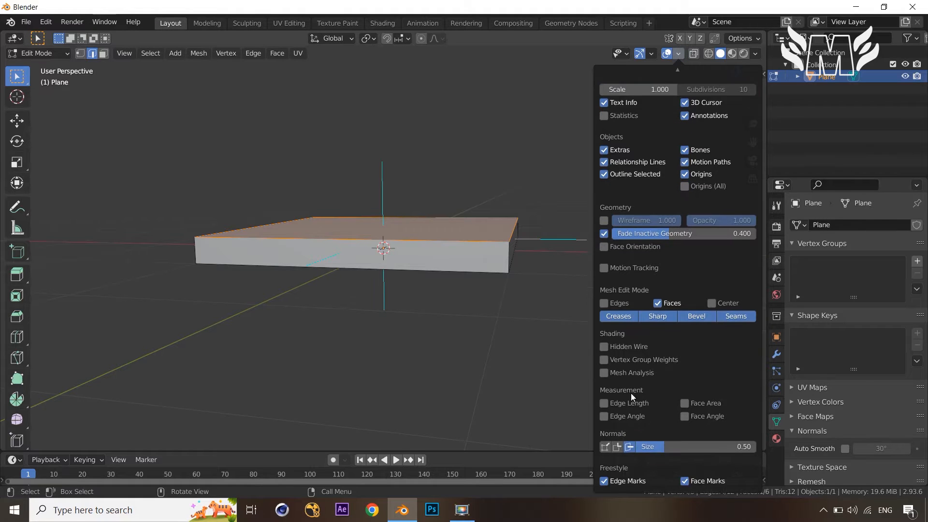
click(629, 446)
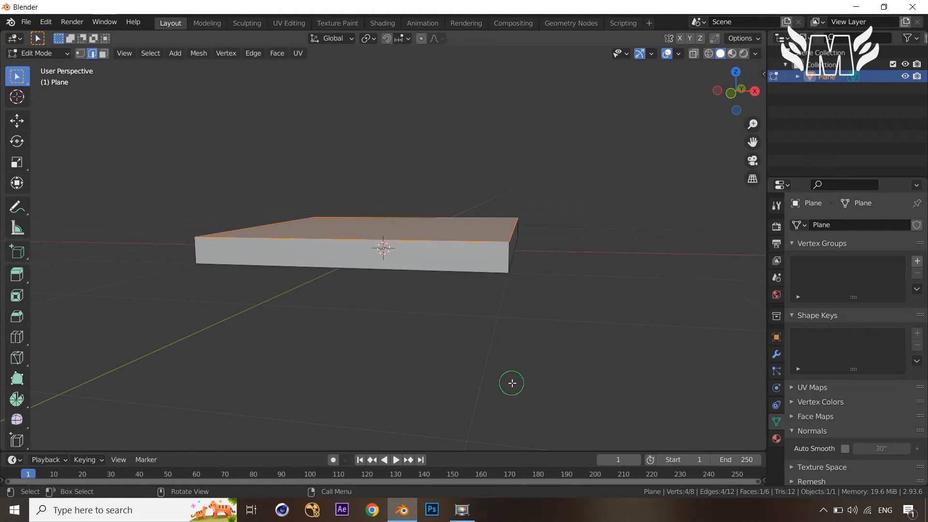
middle_drag(512, 381, 533, 375)
key(Tab)
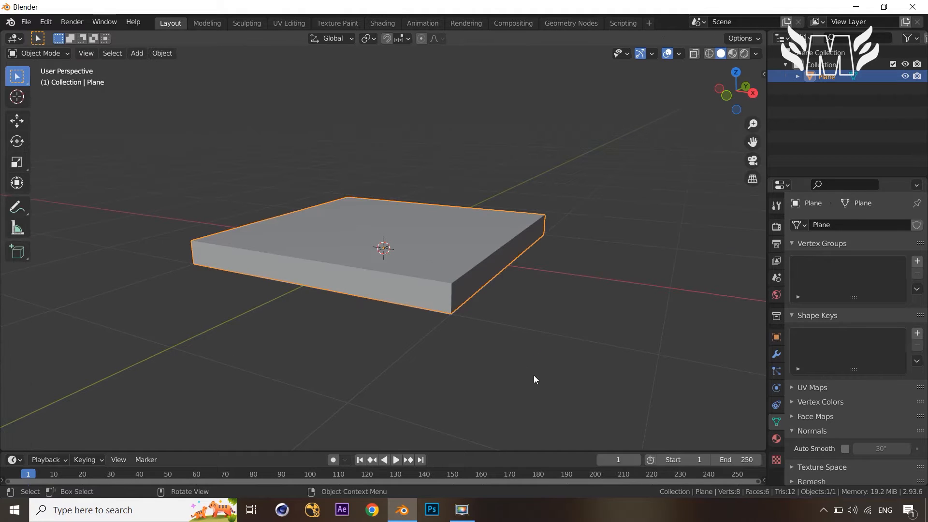
click(680, 54)
middle_drag(518, 322, 528, 325)
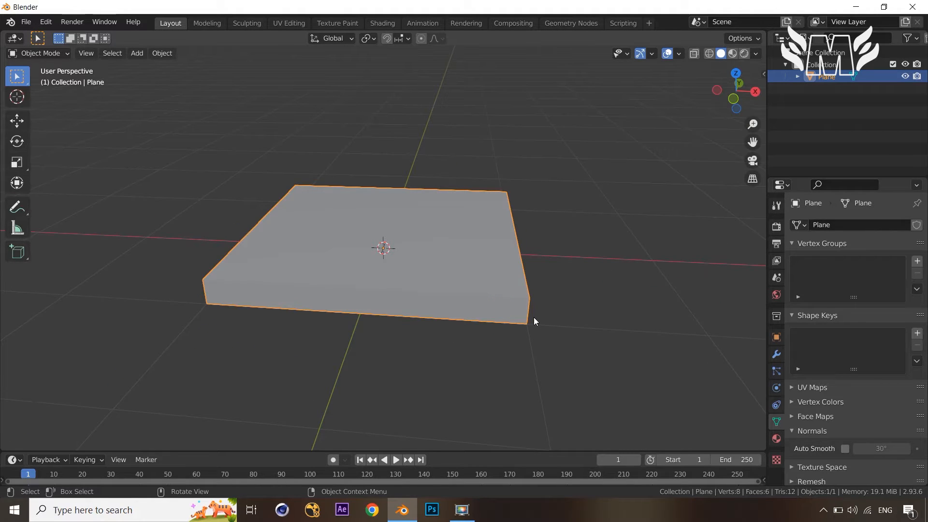
- Move the extruded slab about 1.7 m in the negative X direction
key(Tab)
key(g)
key(z)
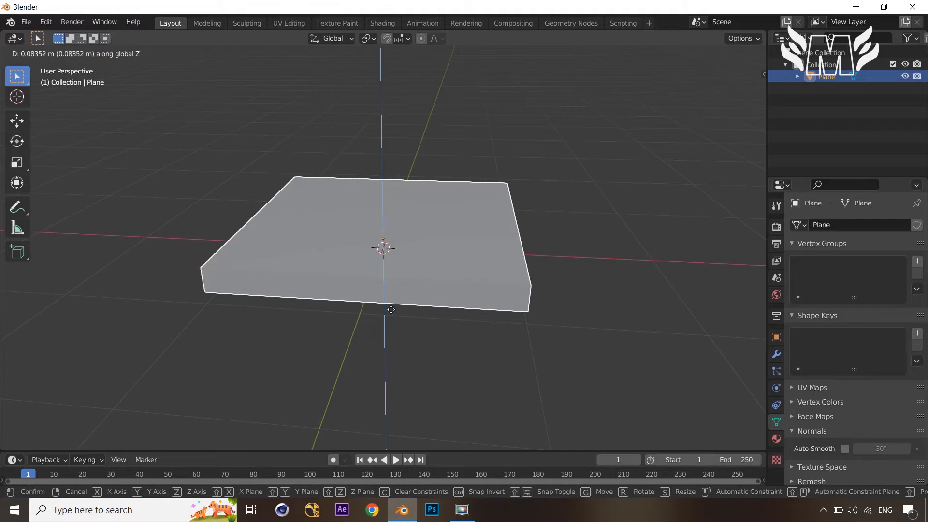
key(z)
key(z)
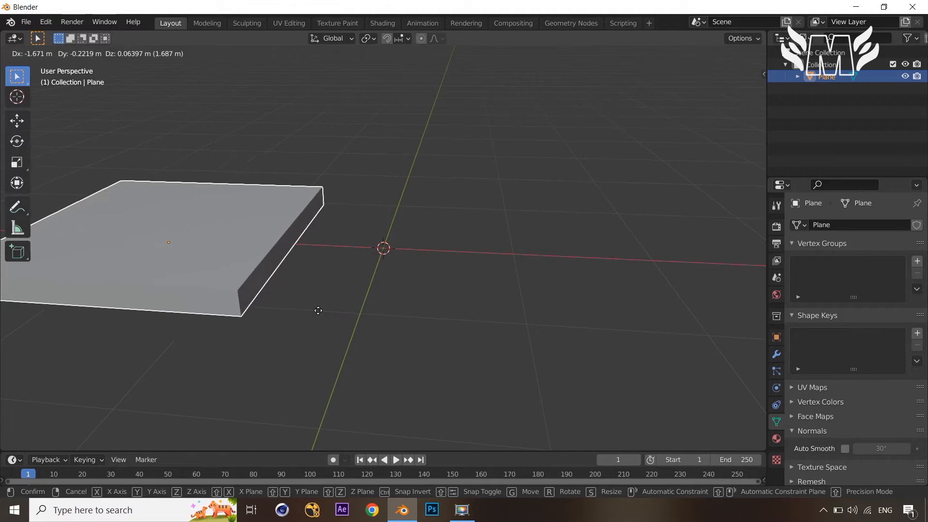
key(x)
click(318, 311)
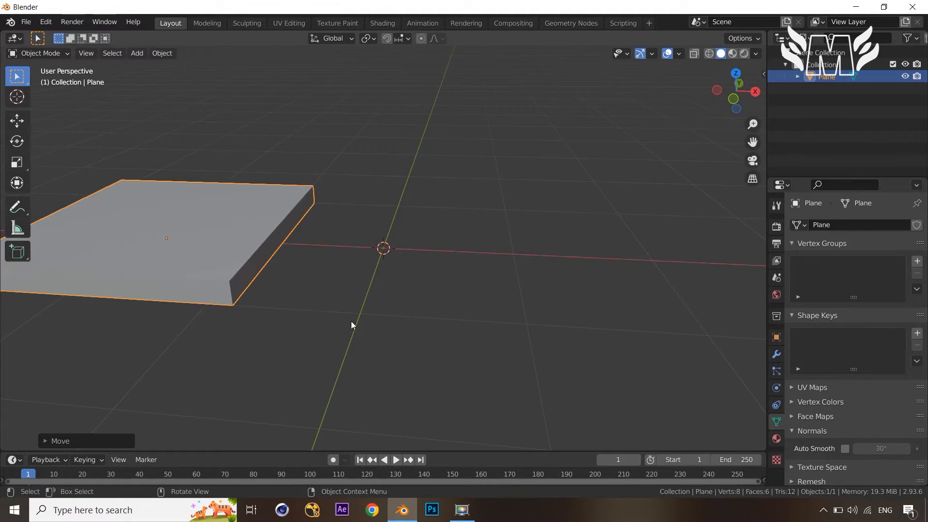
- Add a second plane, move it about 0.86 m along X and raise it slightly along Z
key(shift+a)
mouse_move(428, 255)
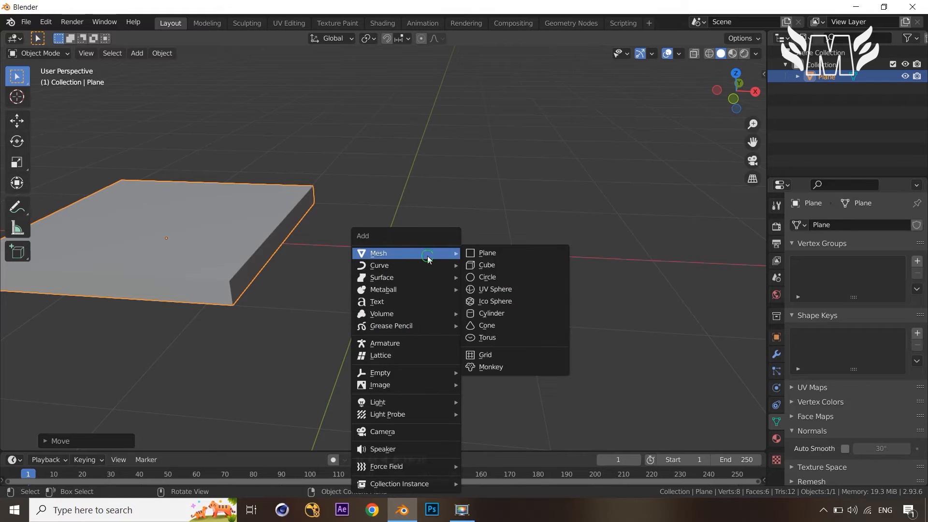
click(487, 260)
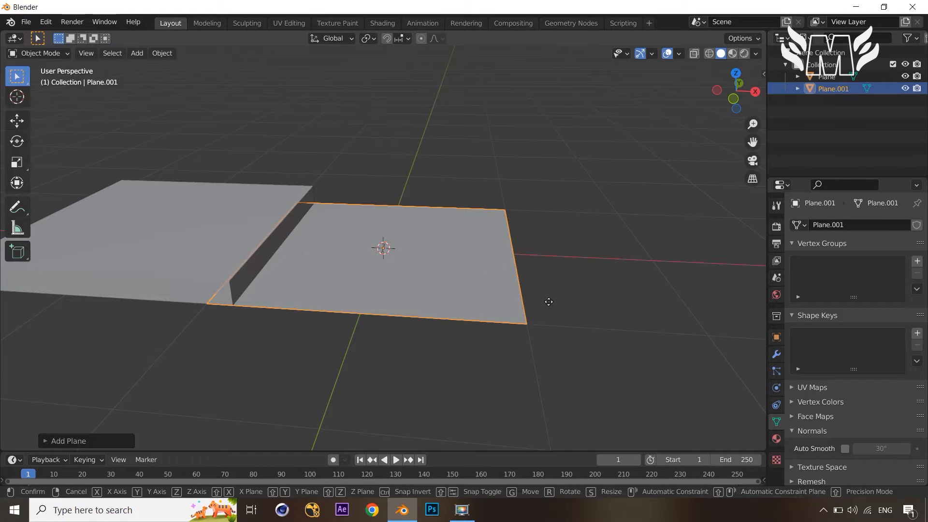
key(g)
key(x)
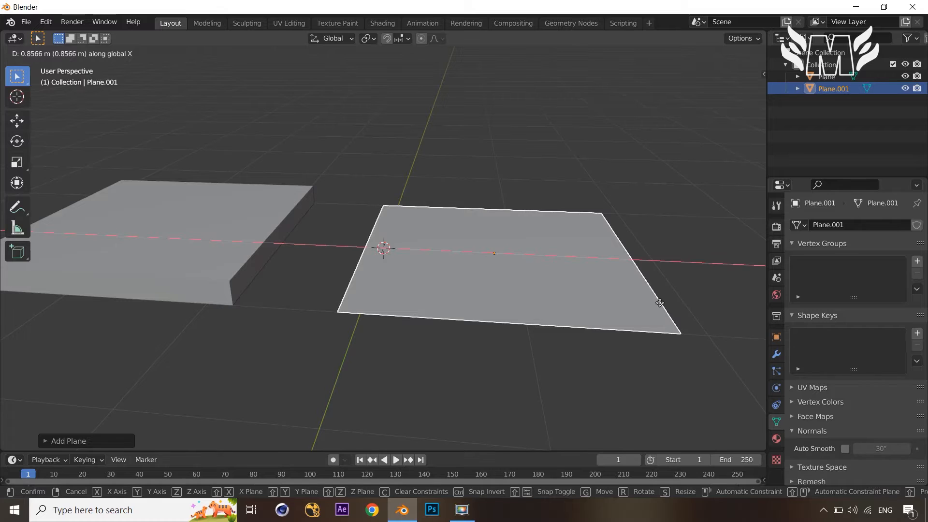
click(660, 303)
key(g)
key(z)
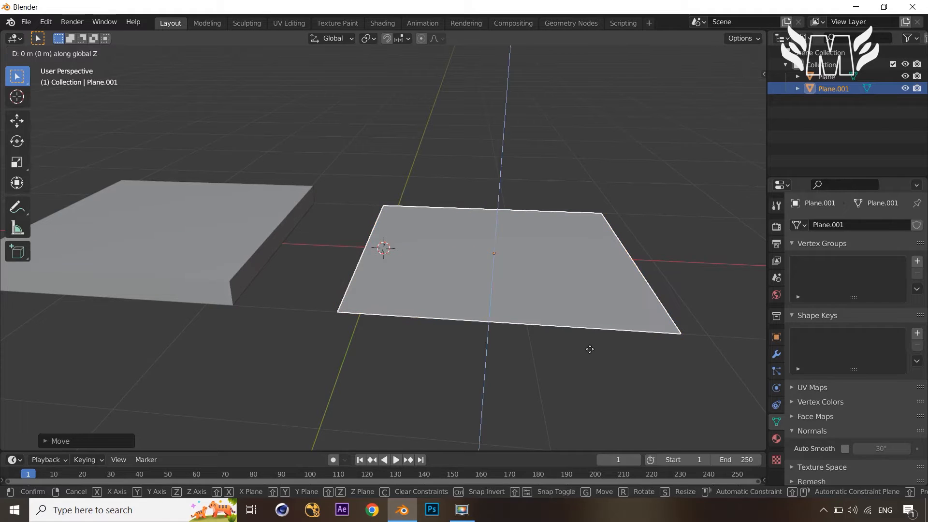
click(591, 334)
- Extrude the second plane downward about 0.15 m and compare both slabs in Object Mode
key(Tab)
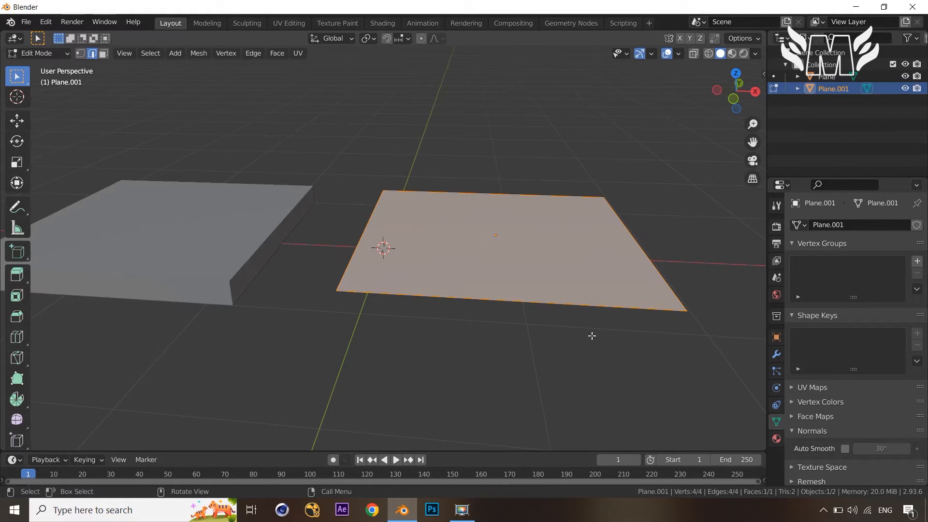
key(e)
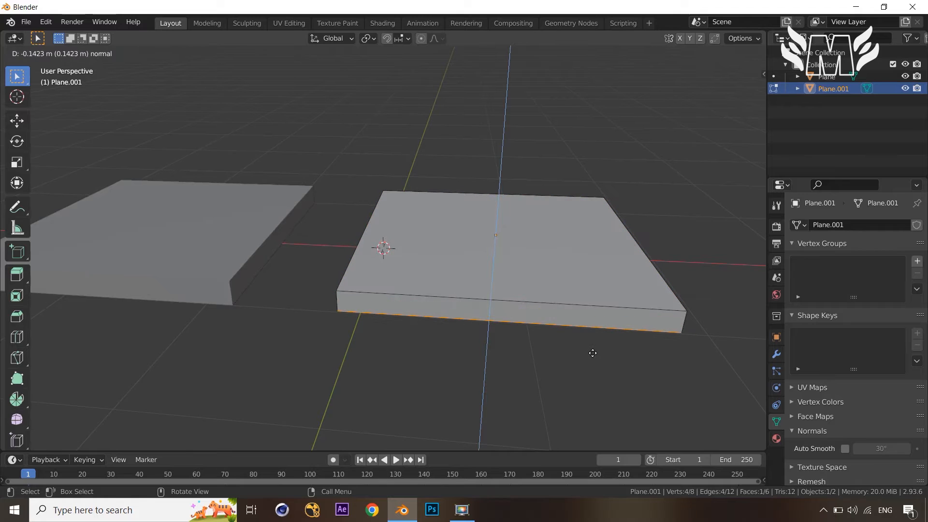
click(595, 356)
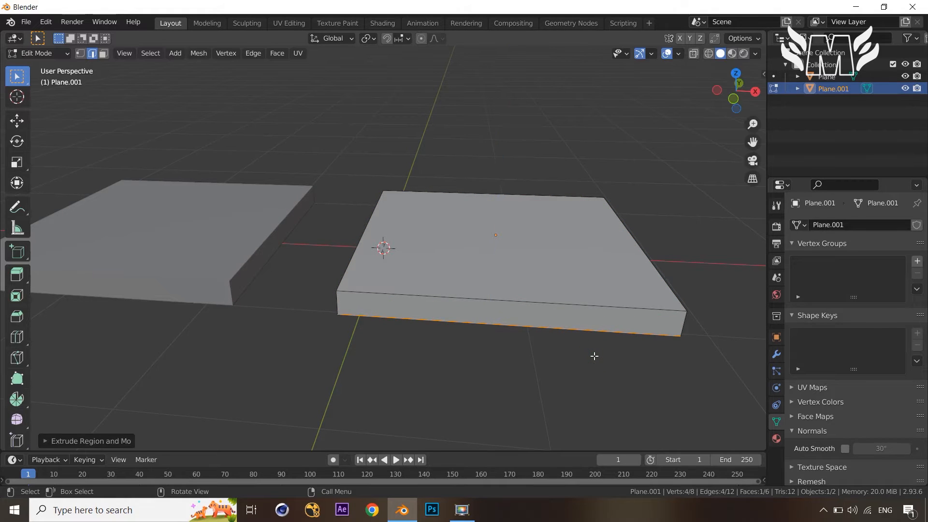
key(Tab)
middle_drag(594, 356, 523, 356)
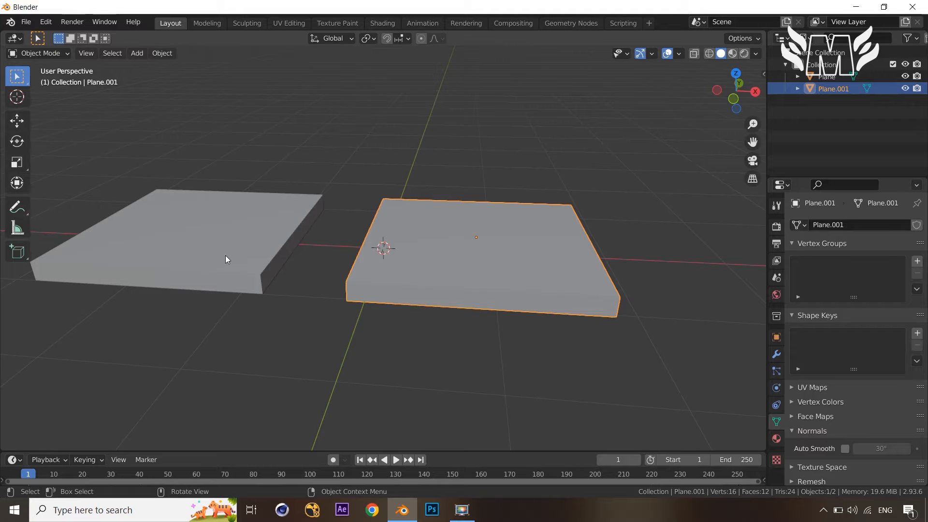
scroll(445, 310, down, 4)
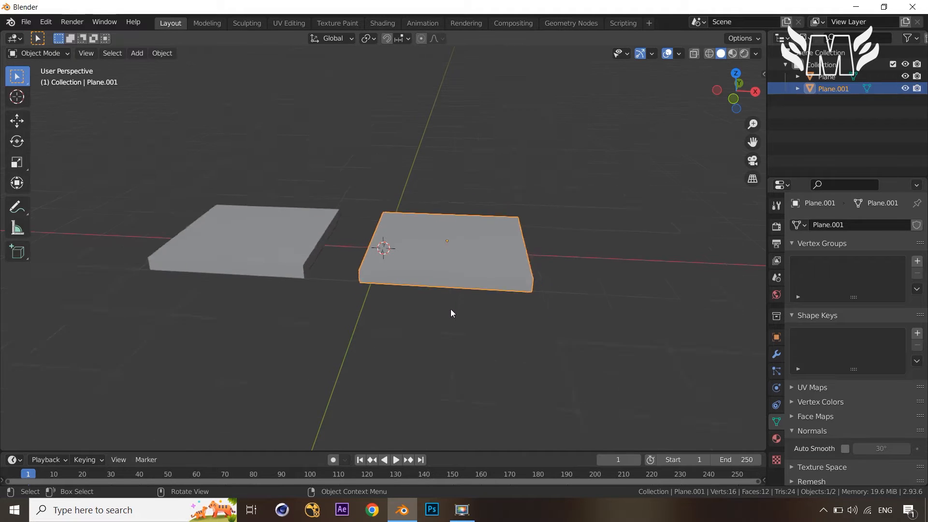
- Enable the Face Orientation overlay and compare the colours of the two slabs from several angles
click(680, 53)
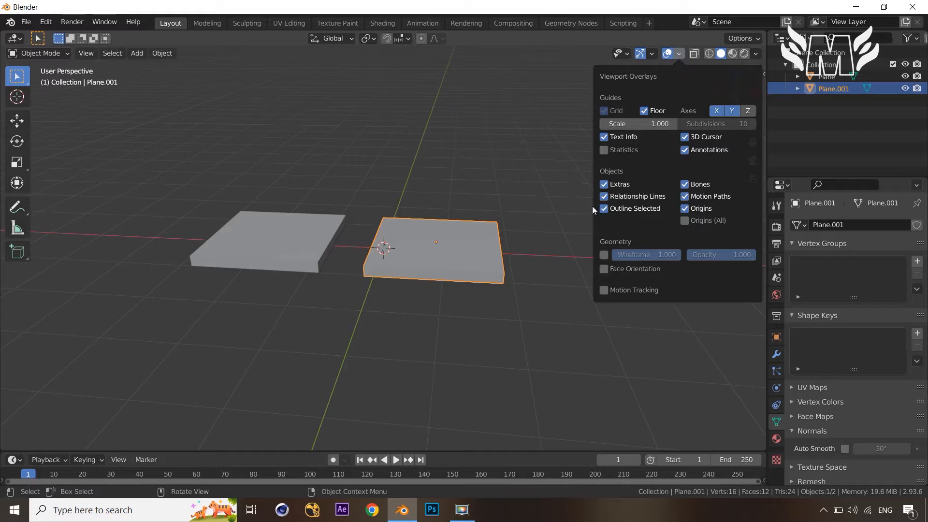
click(605, 269)
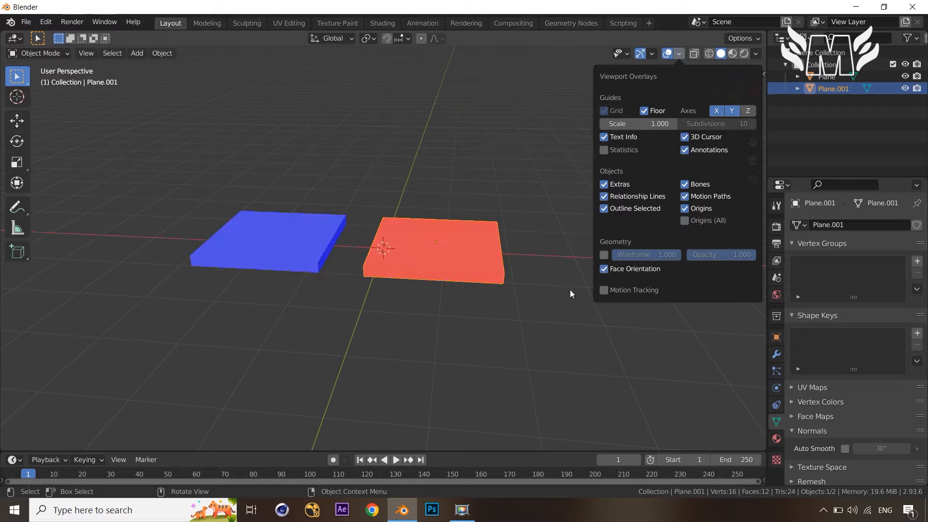
middle_drag(542, 289, 560, 301)
scroll(300, 244, up, 3)
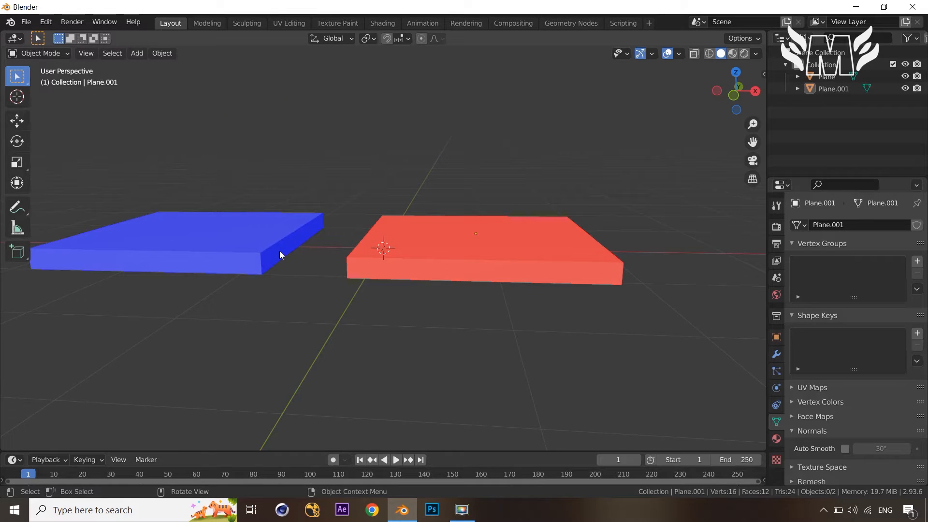
middle_drag(450, 279, 472, 284)
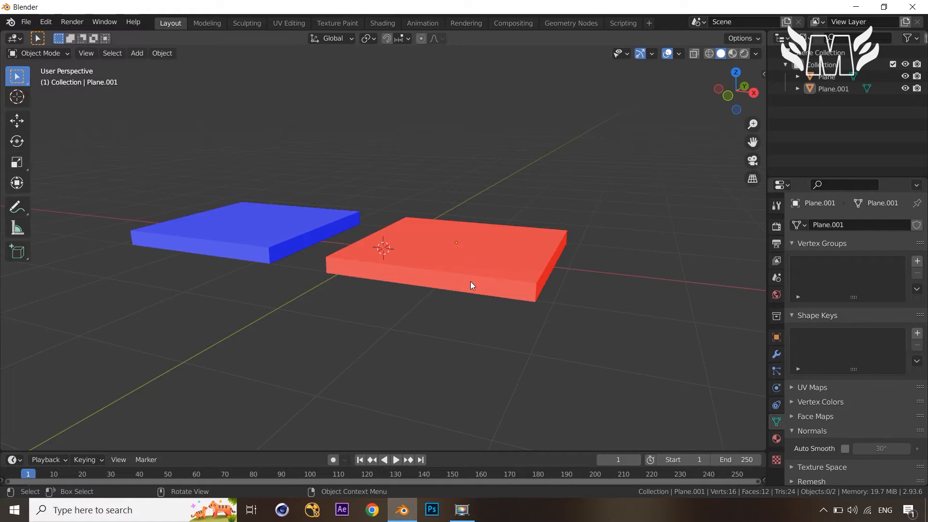
- Recalculate all of the second slab's normals to the outside in Edit Mode, and return to Object Mode
key(Tab)
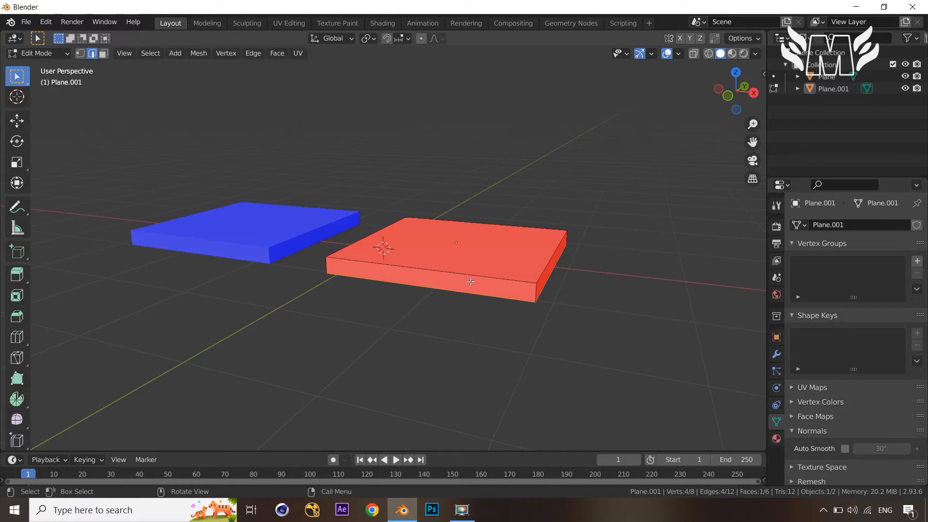
key(a)
right_click(471, 281)
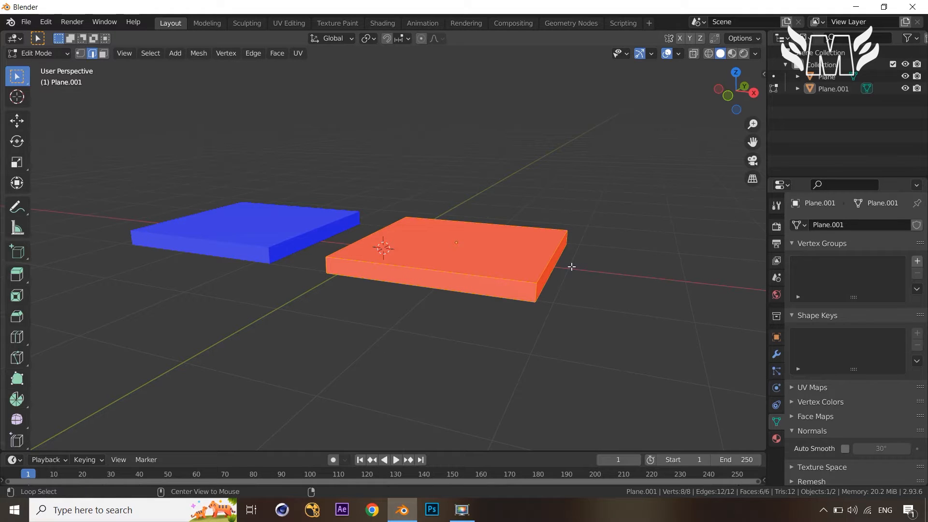
key(alt+n)
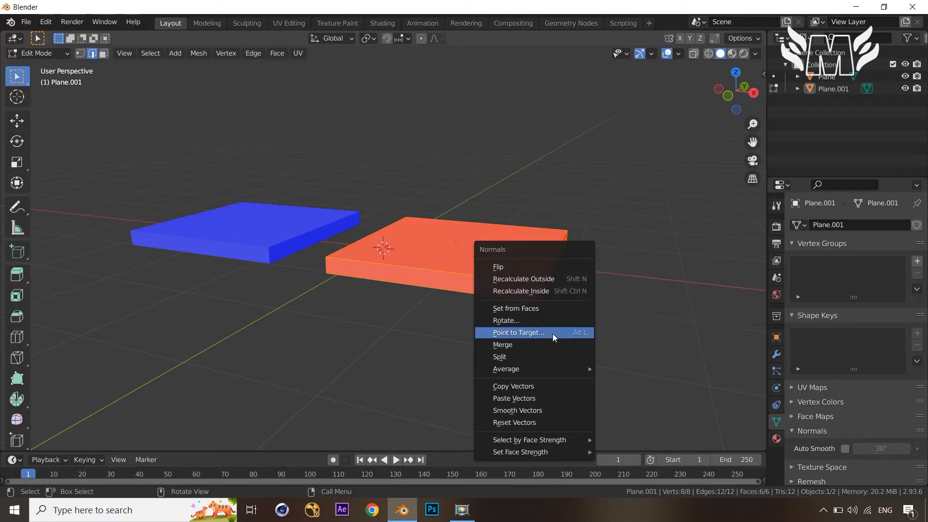
click(555, 281)
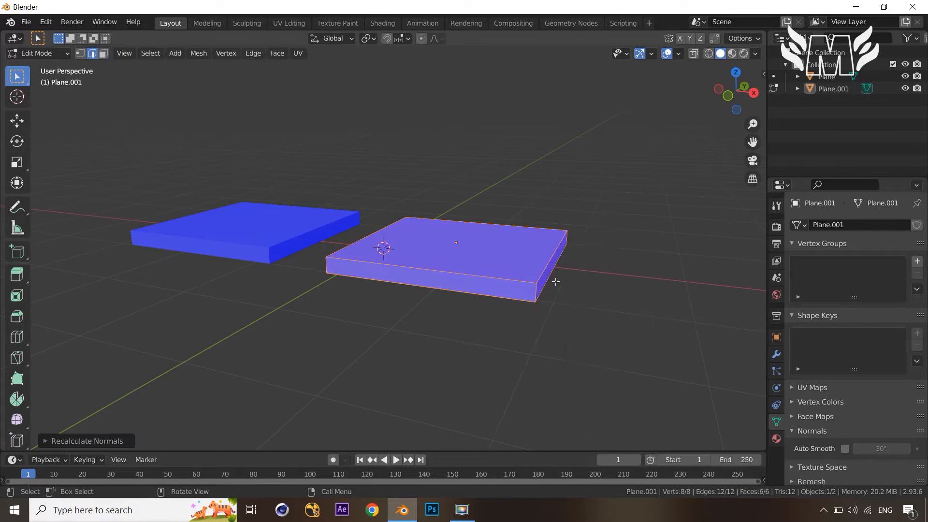
click(568, 291)
mouse_move(585, 326)
middle_down()
mouse_move(566, 311)
mouse_move(587, 313)
mouse_move(585, 334)
middle_up()
key(Tab)
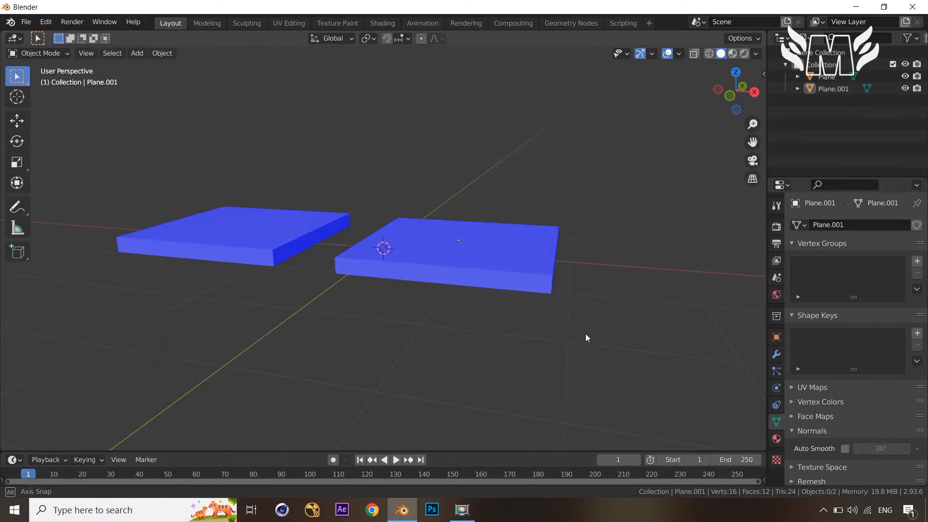
- Display the face normals on the second slab in Edit Mode
click(679, 53)
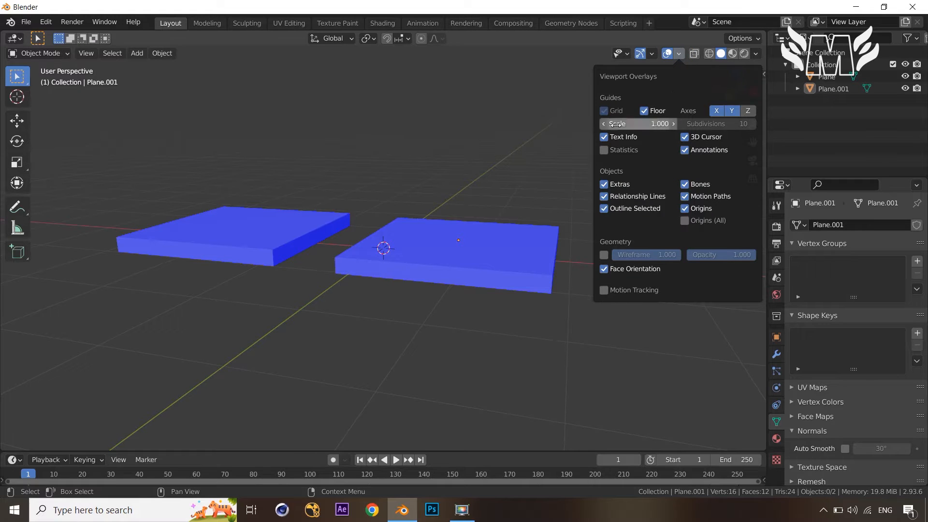
key(Tab)
click(675, 55)
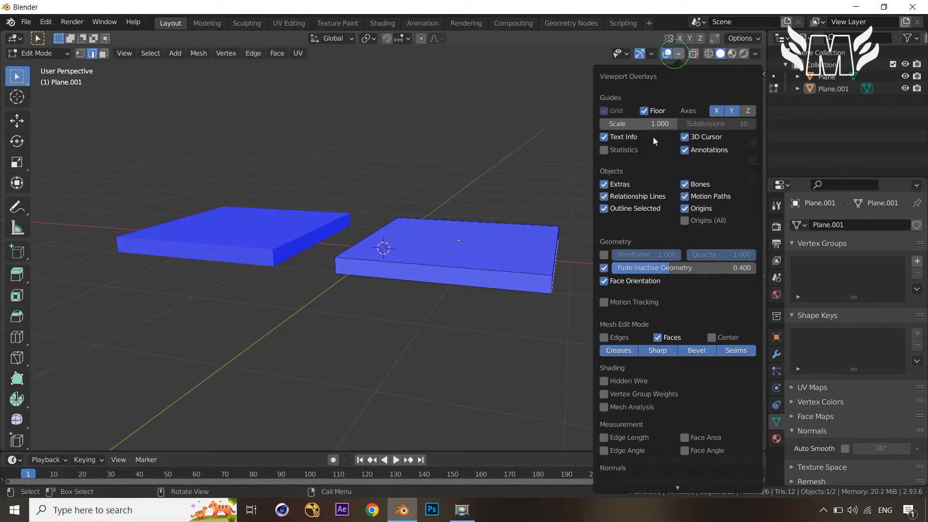
scroll(624, 425, down, 3)
click(629, 446)
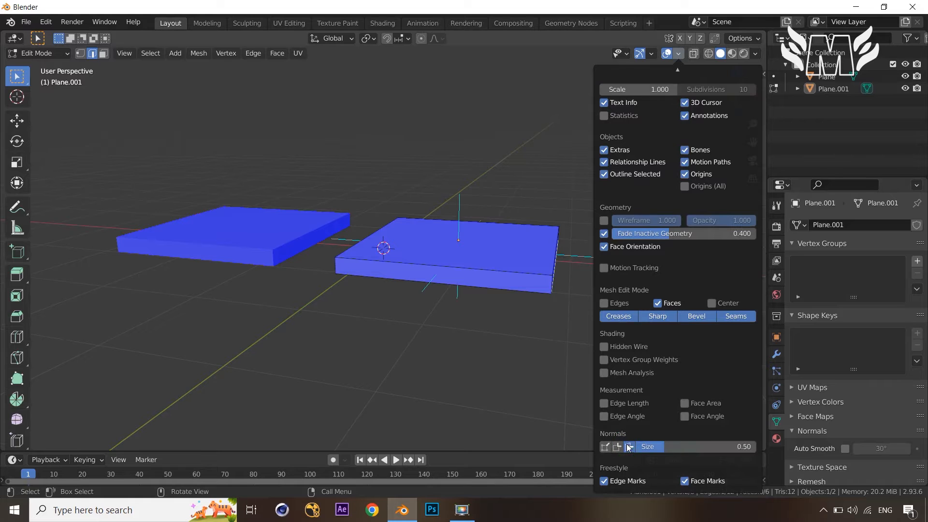
mouse_move(556, 280)
middle_down()
mouse_move(503, 252)
mouse_move(539, 251)
mouse_move(550, 296)
mouse_move(557, 288)
middle_up()
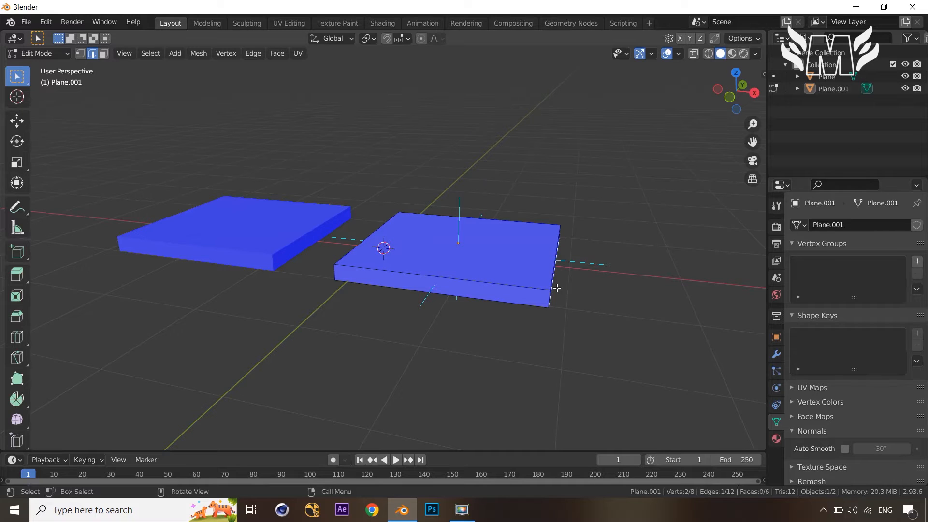
- Recalculate the whole second slab's normals outside, switch them to inside, and inspect the normal lines
key(a)
key(shift)
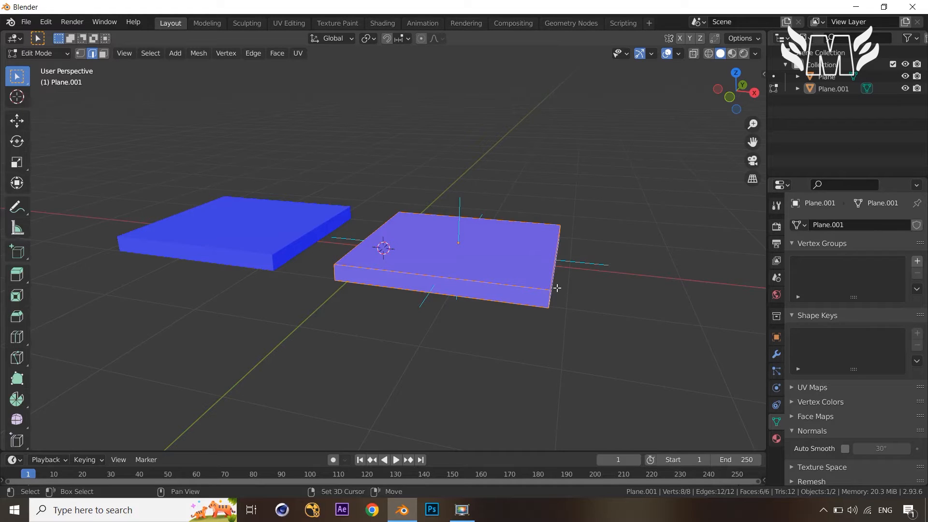
key(shift+n)
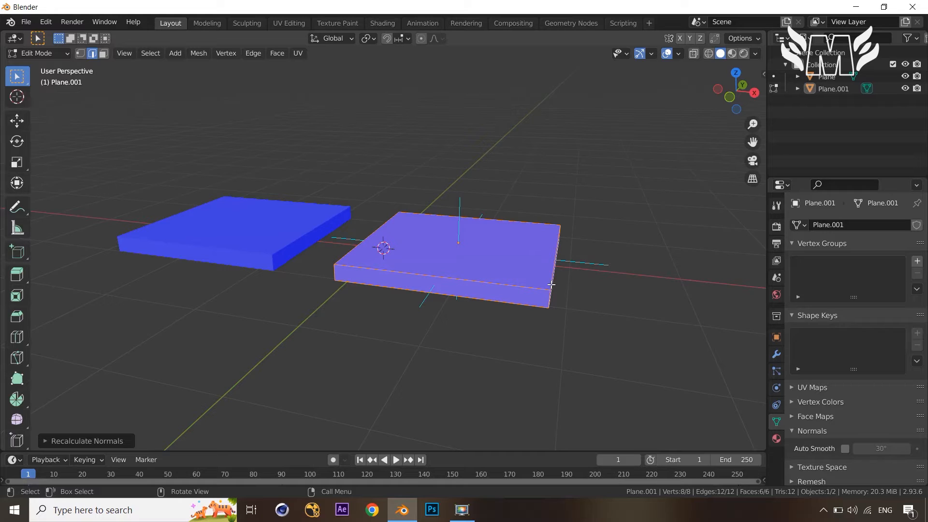
key(ctrl)
key(ctrl+shift+n)
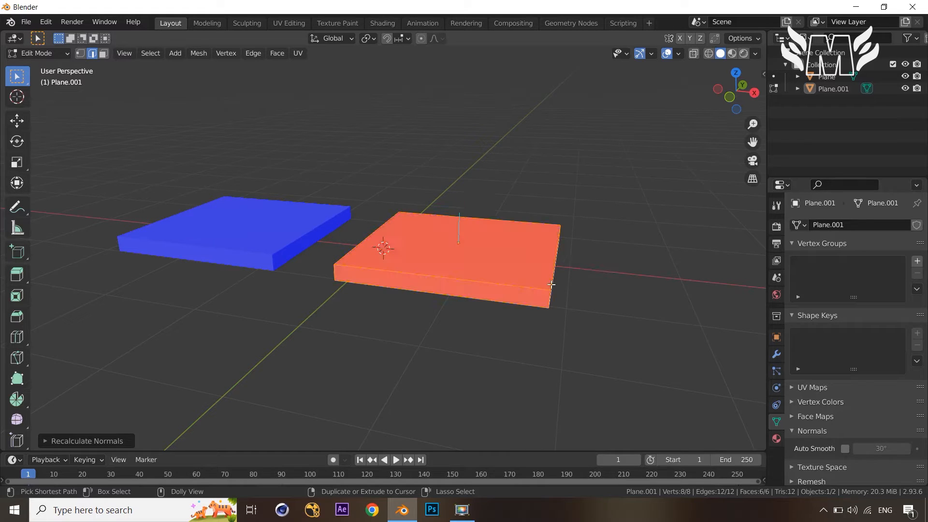
middle_drag(690, 290, 477, 230)
middle_drag(530, 265, 548, 297)
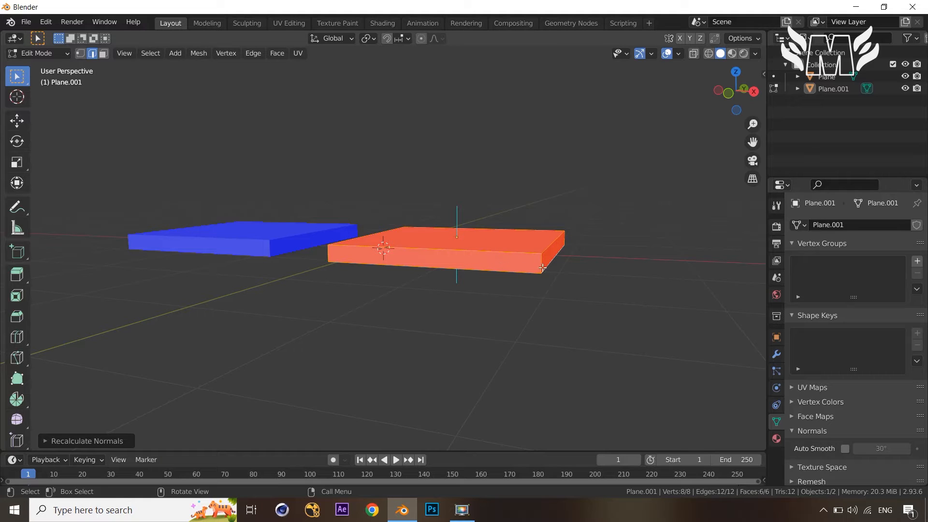
- Shorten the second slab's displayed face normals by setting the normals overlay size to 0.11
click(679, 52)
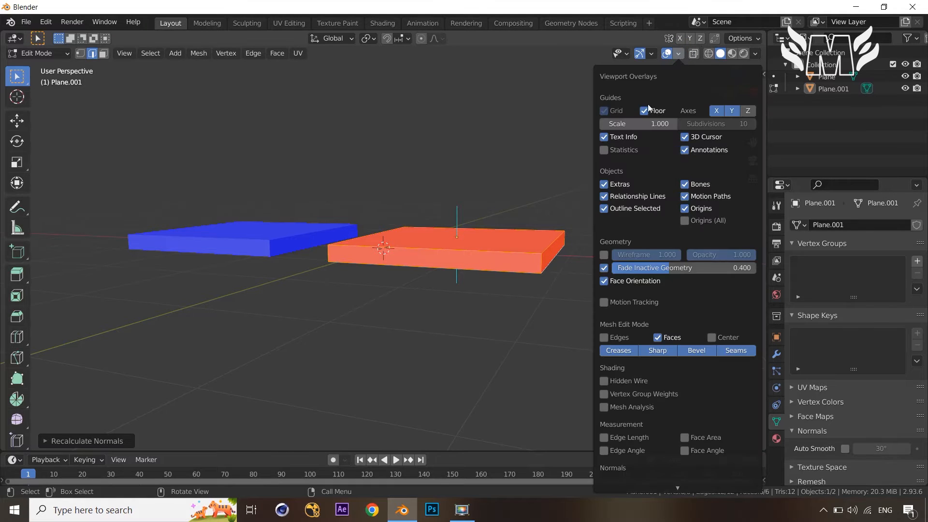
scroll(635, 430, down, 2)
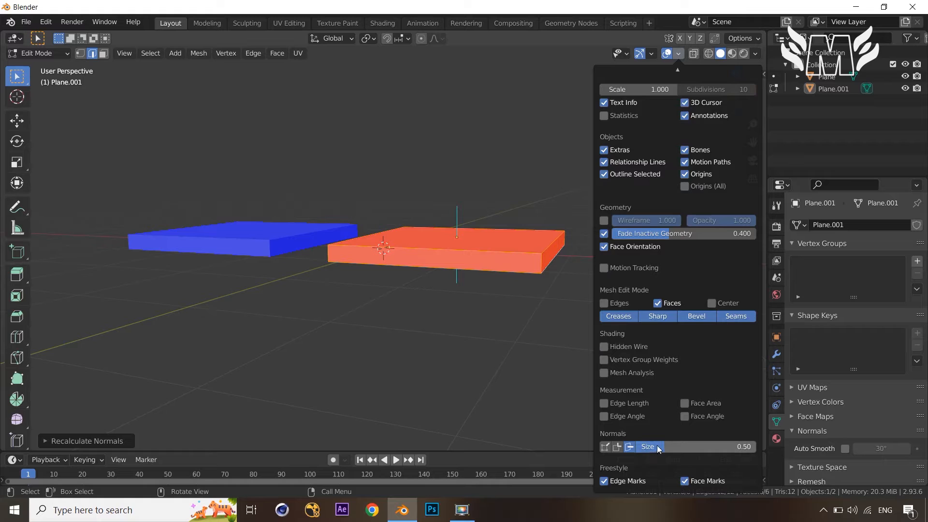
drag(647, 447, 630, 447)
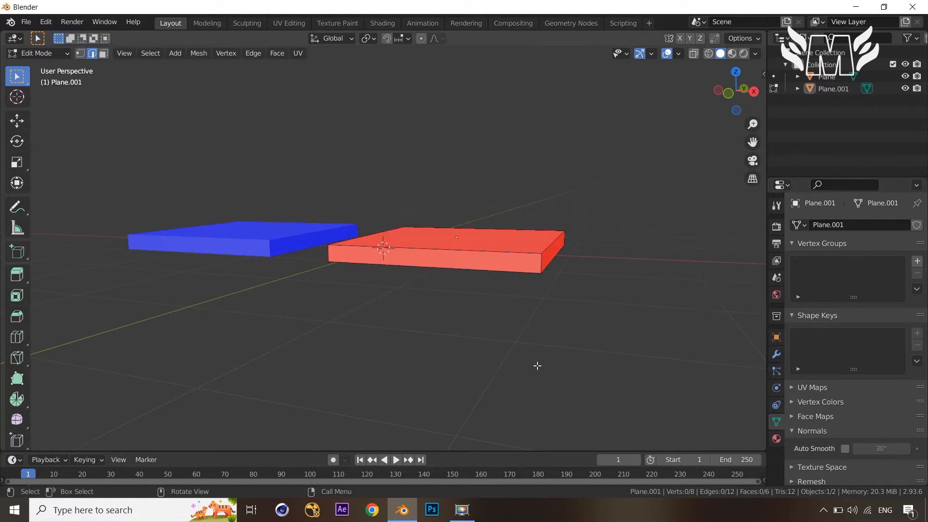
- Delete the front side face of the second slab and examine the face orientation colours inside and outside it
scroll(528, 325, up, 5)
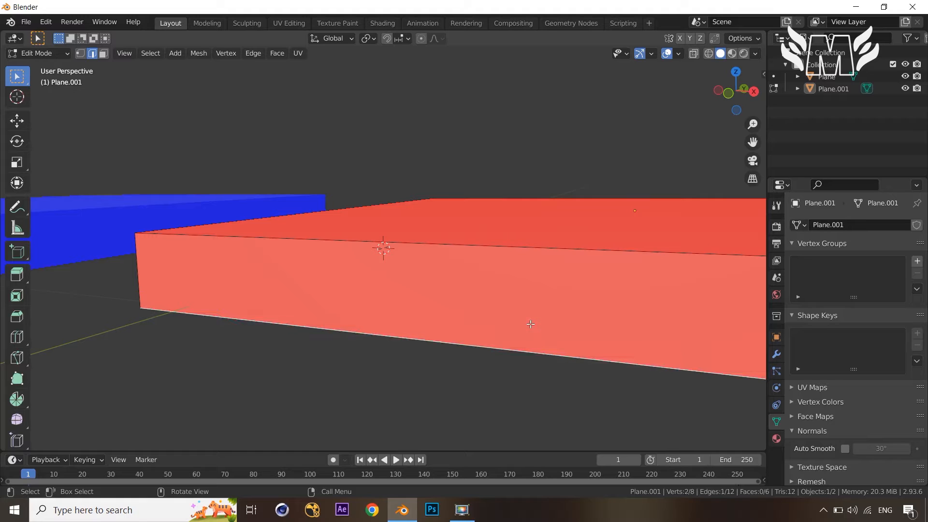
key(3)
click(531, 325)
key(x)
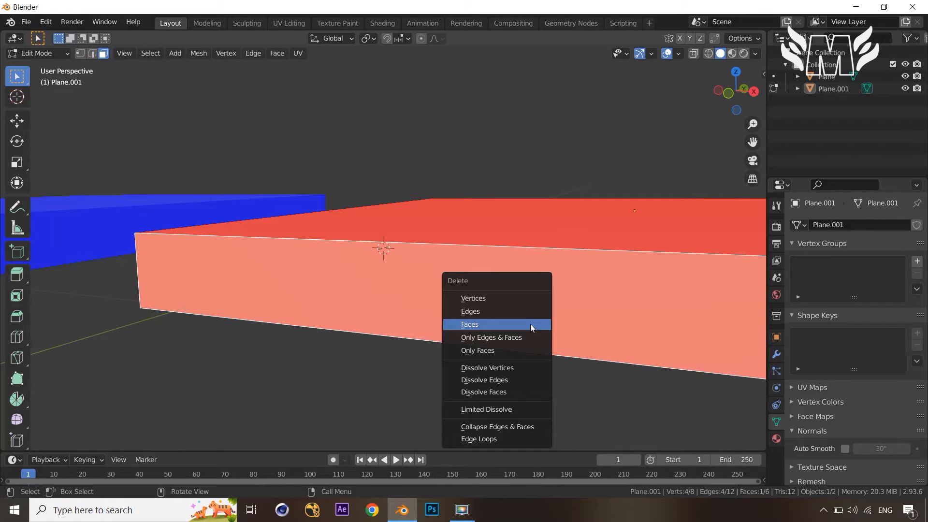
click(530, 324)
mouse_move(529, 323)
middle_down()
mouse_move(529, 315)
mouse_move(539, 317)
middle_up()
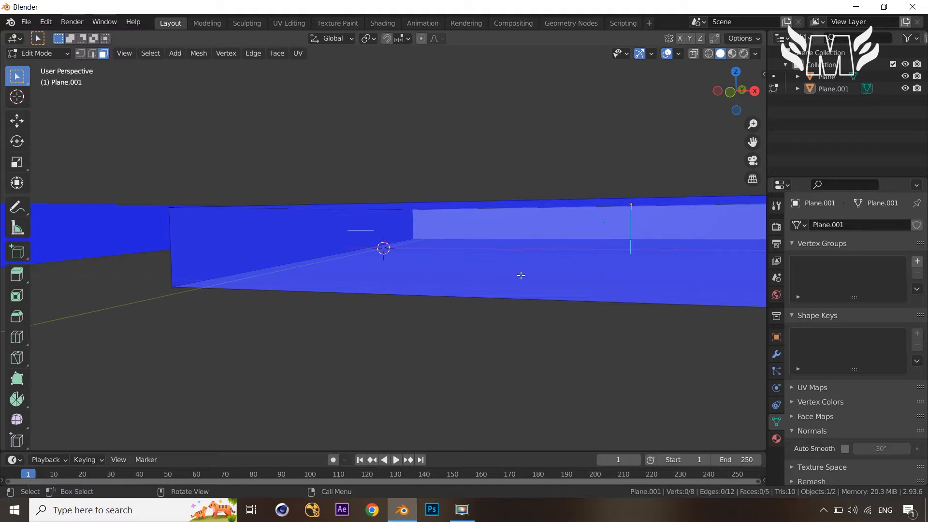
scroll(521, 275, down, 3)
mouse_move(506, 270)
middle_down()
mouse_move(480, 269)
mouse_move(512, 253)
mouse_move(560, 261)
mouse_move(541, 269)
mouse_move(511, 261)
middle_up()
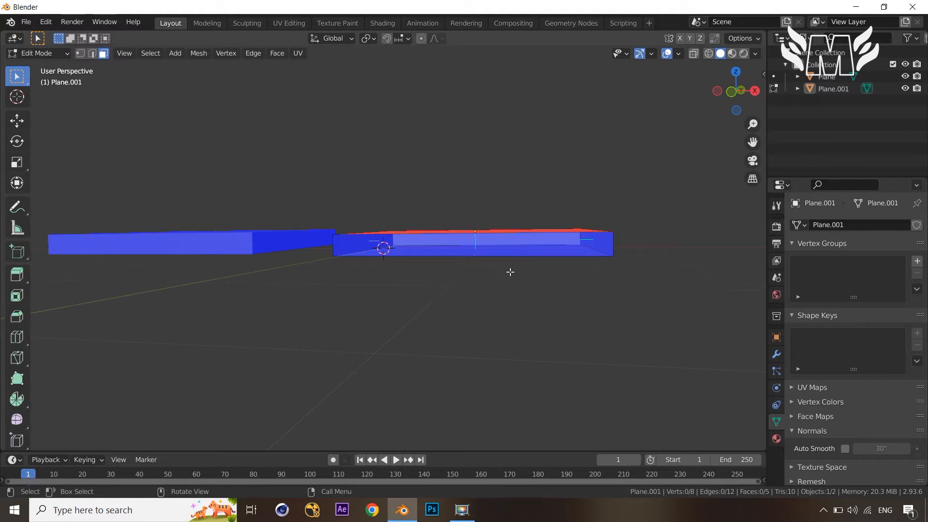
middle_drag(510, 272, 510, 307)
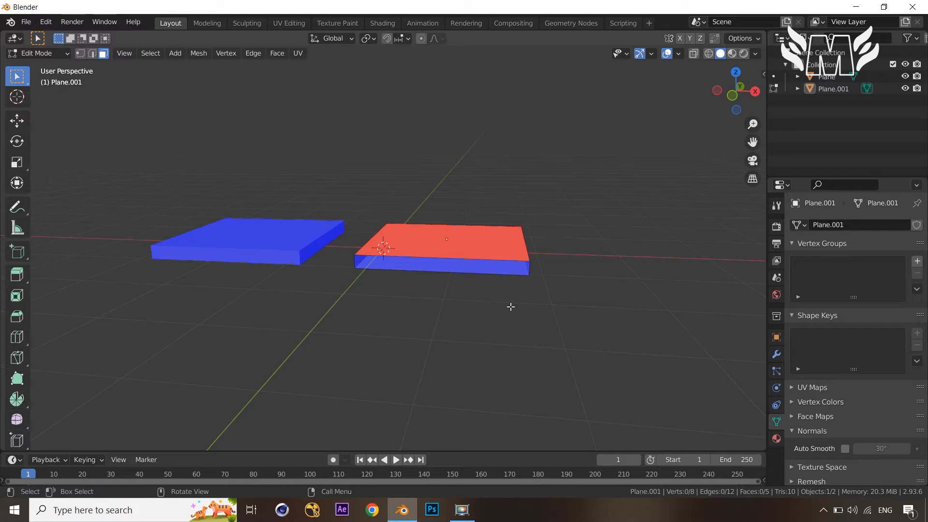
- Return to Object Mode and delete both slabs from the scene
key(Tab)
key(a)
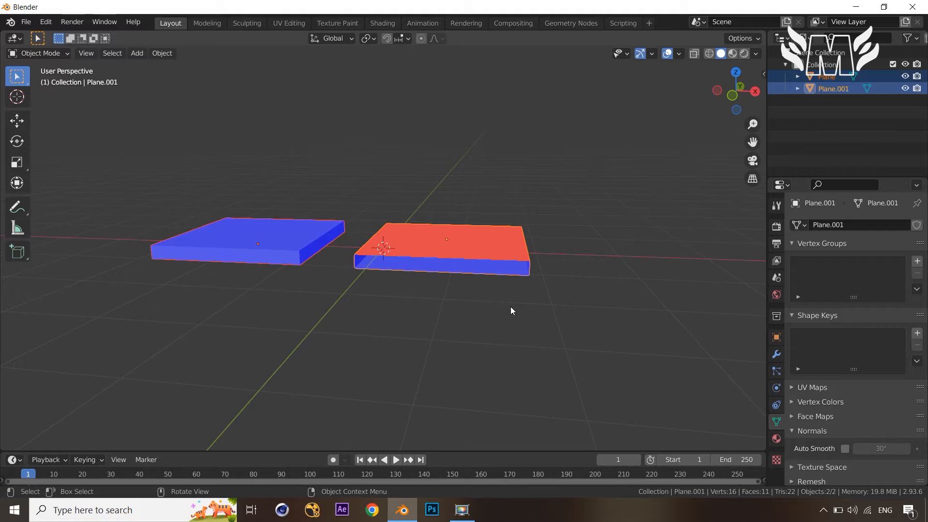
key(x)
click(511, 308)
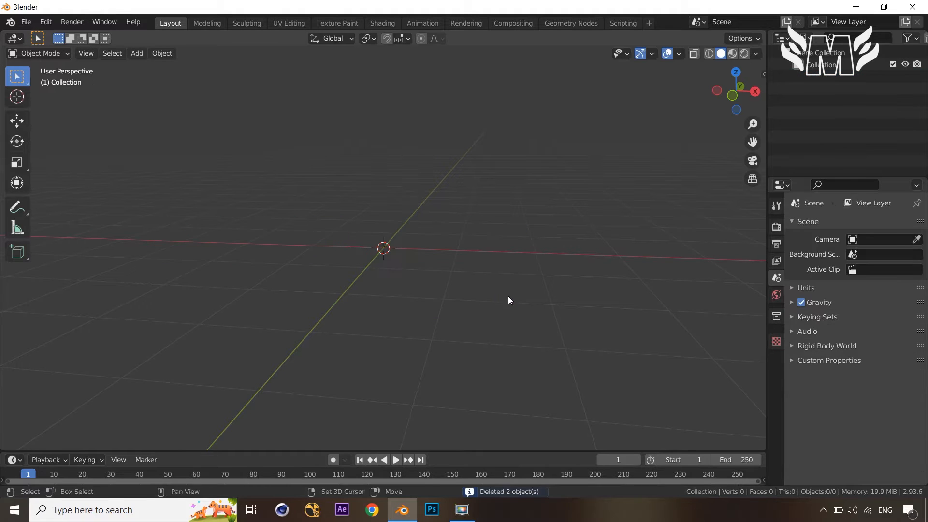
- Add a Monkey mesh at the 3D cursor and view its head up close
key(shift+a)
mouse_move(500, 255)
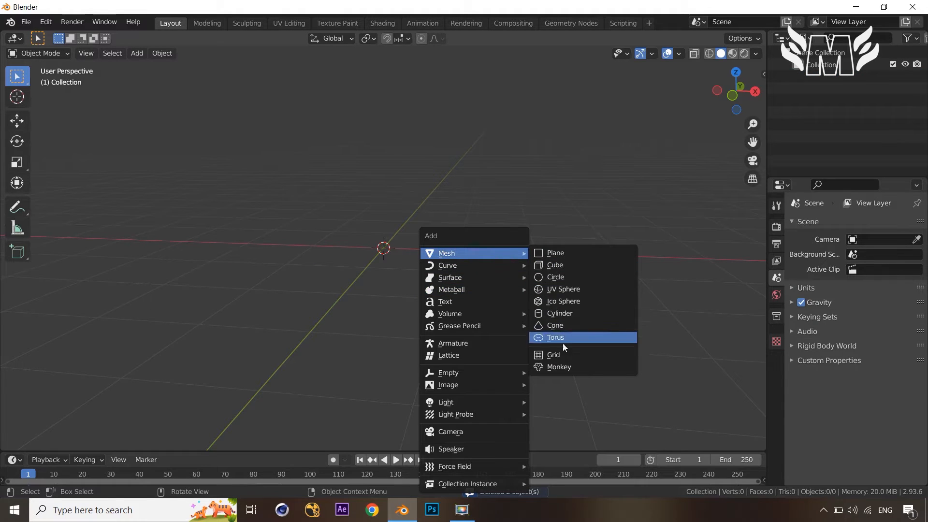
click(570, 362)
middle_drag(547, 323, 480, 318)
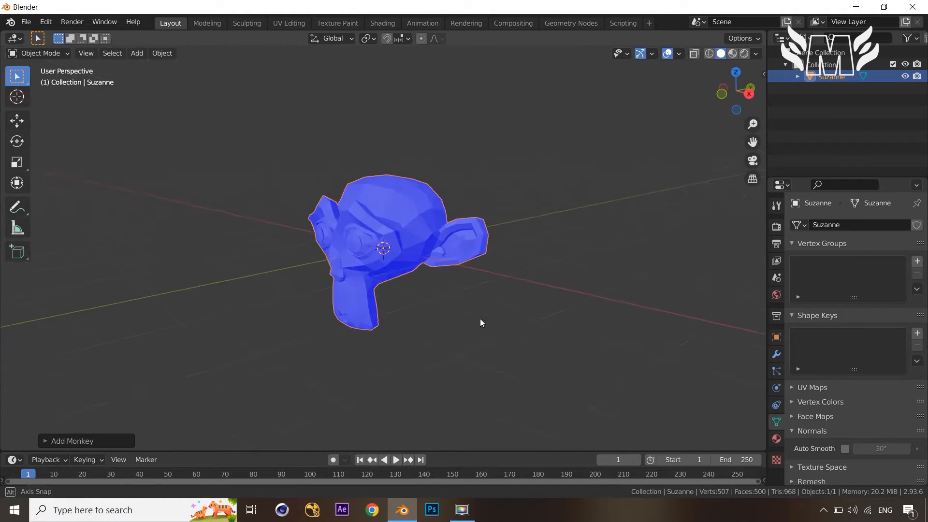
scroll(447, 289, up, 4)
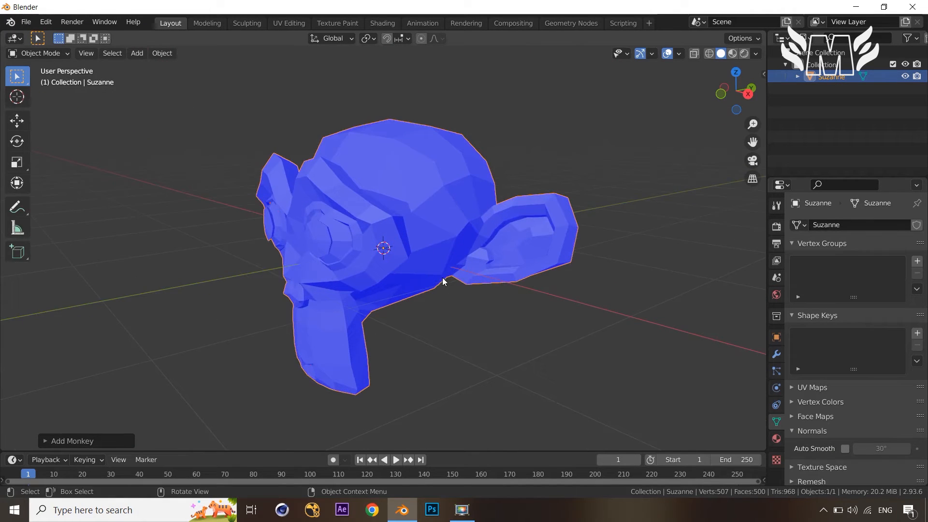
- Turn off the Face Orientation overlay to show the monkey head in plain grey shading
click(679, 53)
click(603, 270)
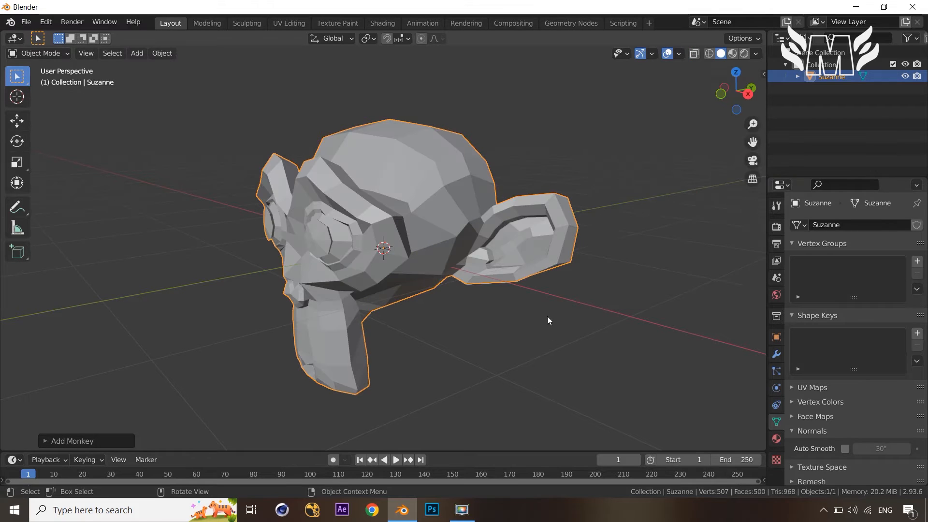
middle_drag(547, 338, 551, 344)
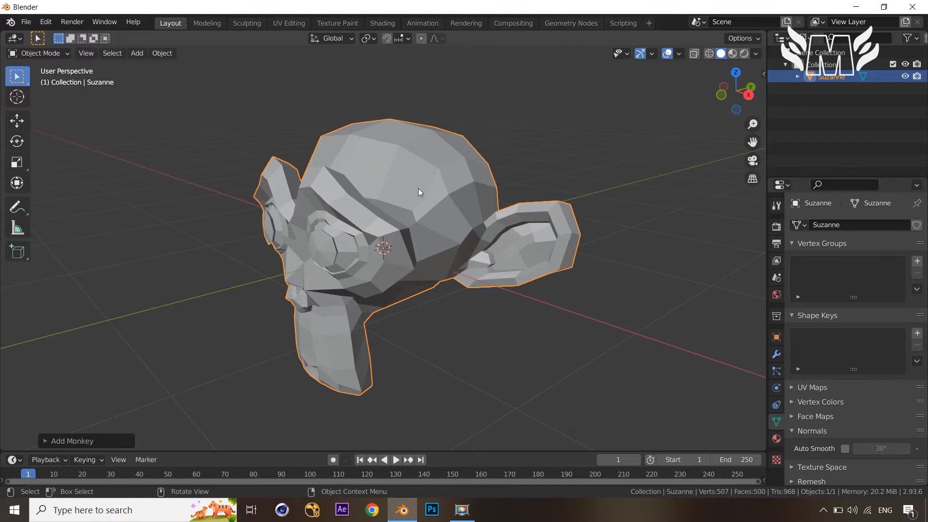
- Apply Shade Smooth to the monkey head and enable Auto Smooth at 30°
right_click(521, 116)
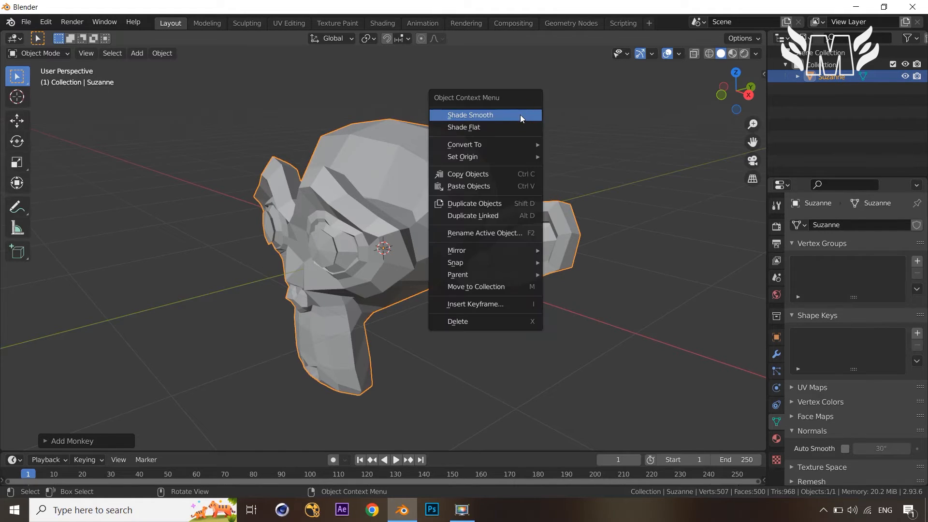
click(520, 117)
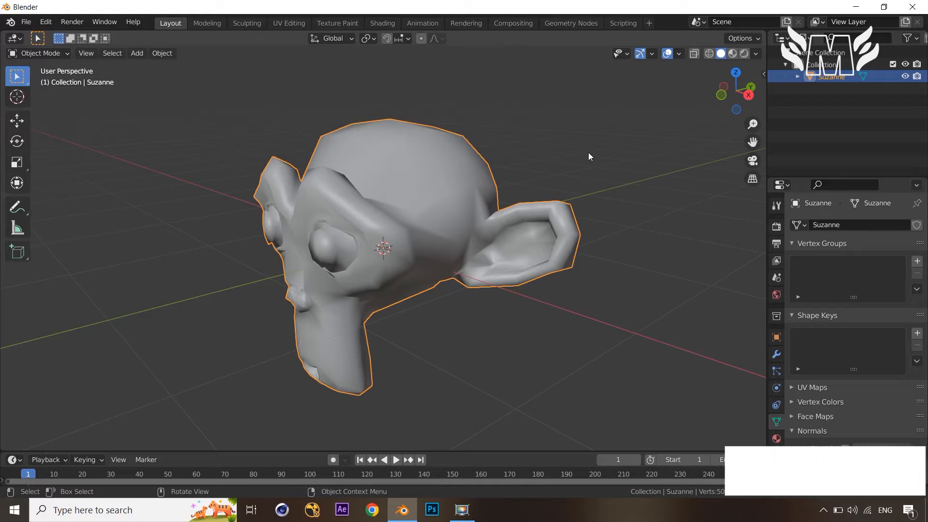
key(ctrl+z)
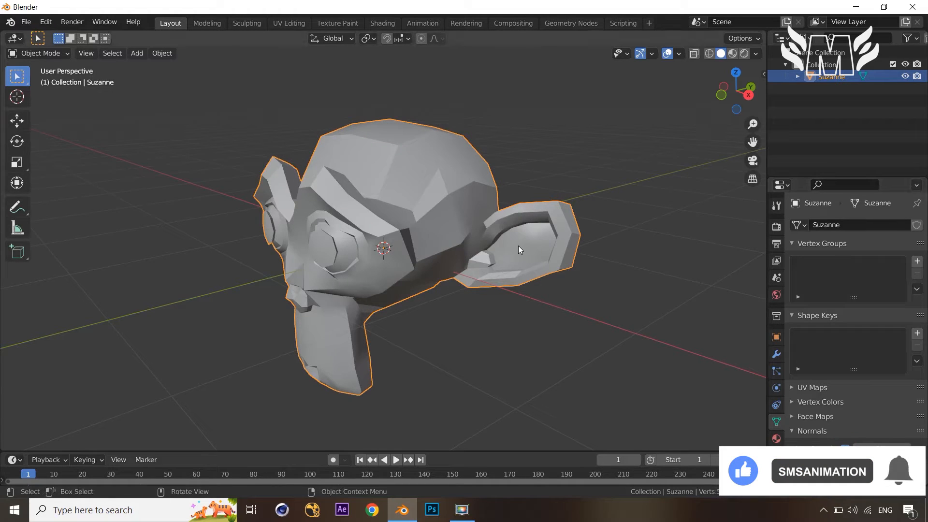
middle_drag(518, 246, 594, 296)
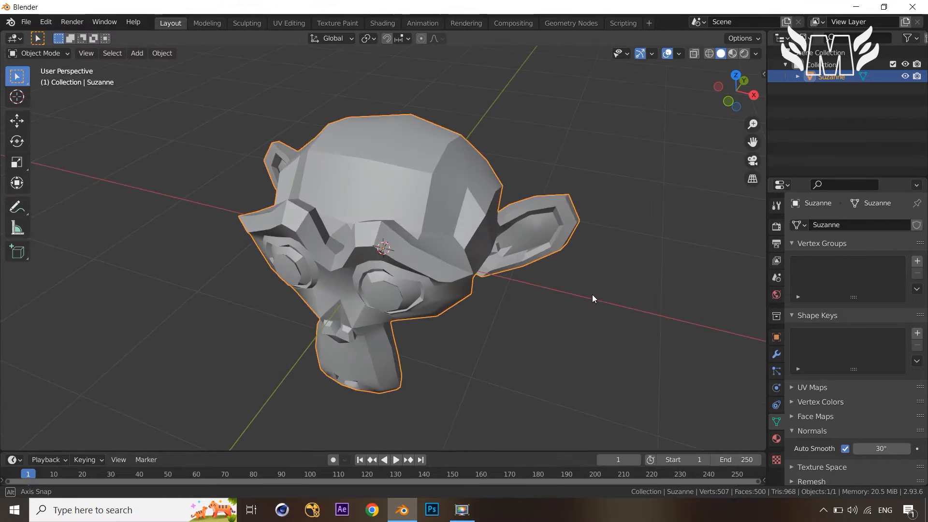
- Apply Shade Flat to the whole monkey head
right_click(560, 167)
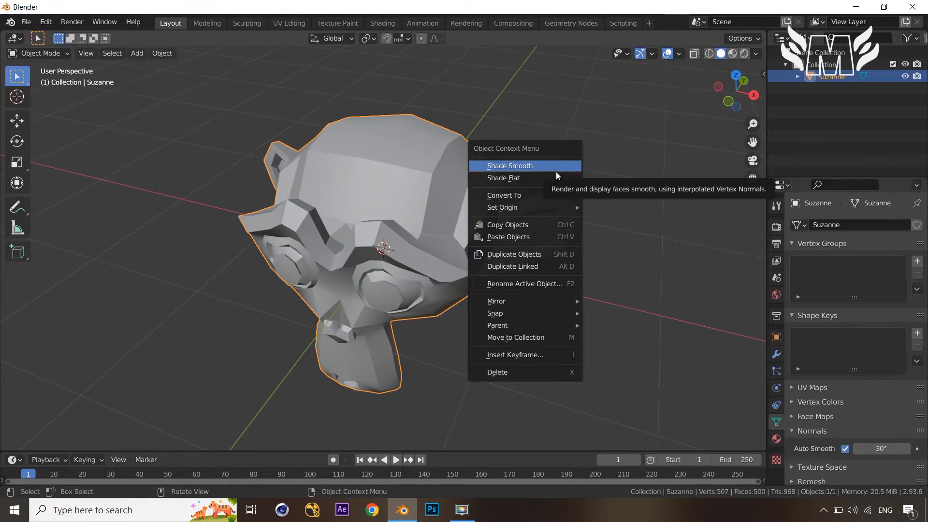
click(554, 180)
middle_drag(554, 180, 589, 176)
- Enter Edit Mode on the monkey head and turn off the display of its face normals
key(Tab)
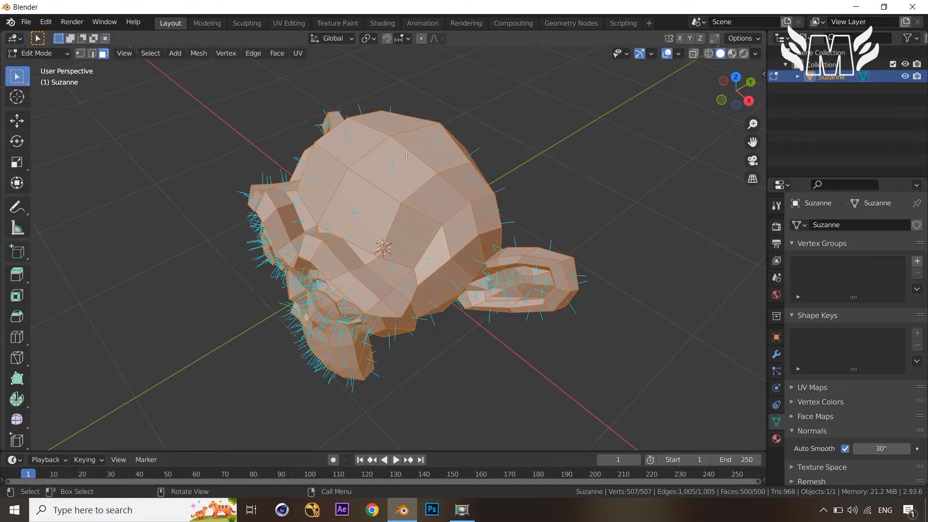
click(679, 53)
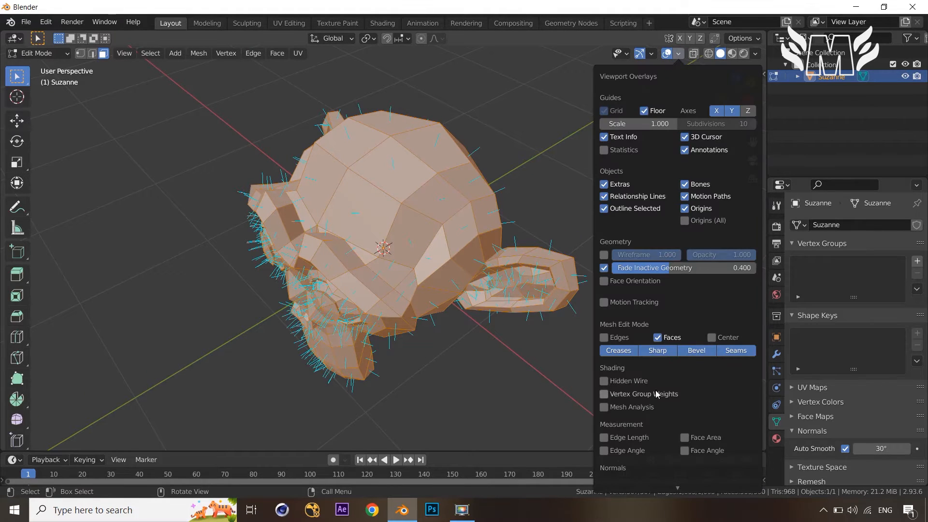
scroll(658, 394, down, 2)
click(629, 446)
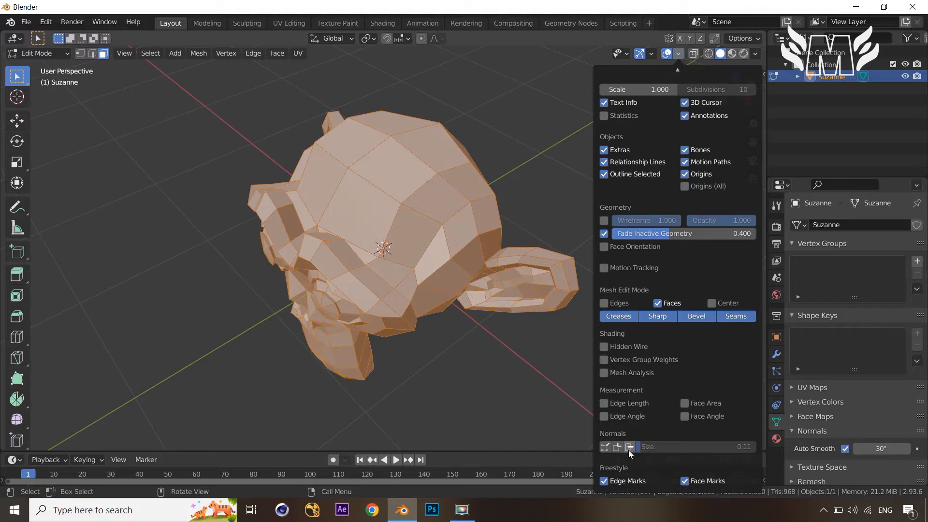
- Shade four adjacent forehead faces smooth in Edit Mode, and inspect the result in Object Mode
click(388, 169)
shift+click(354, 209)
shift+click(333, 159)
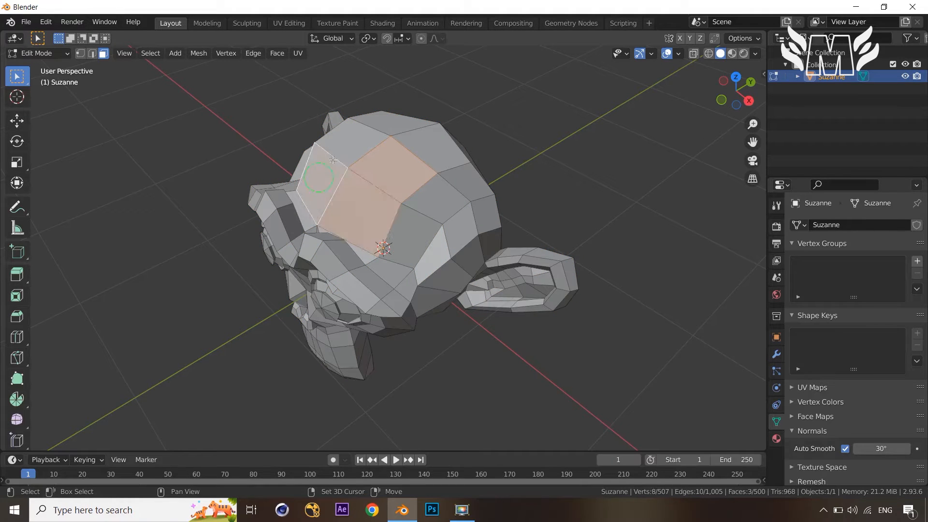
shift+click(345, 154)
middle_drag(563, 167, 601, 157)
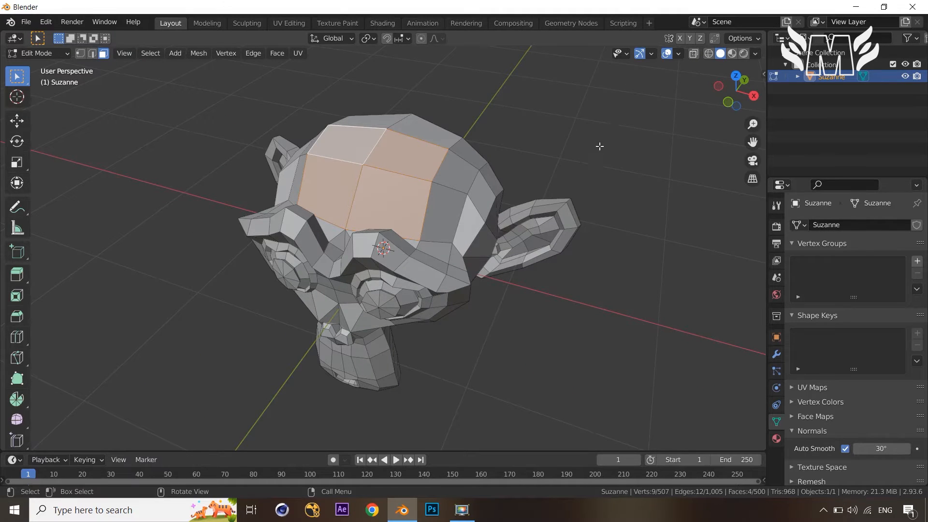
right_click(599, 146)
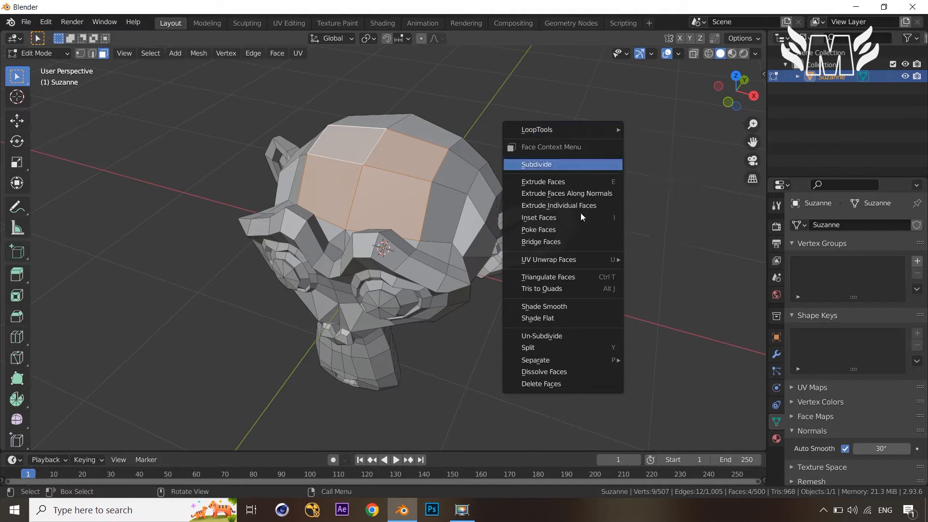
click(578, 306)
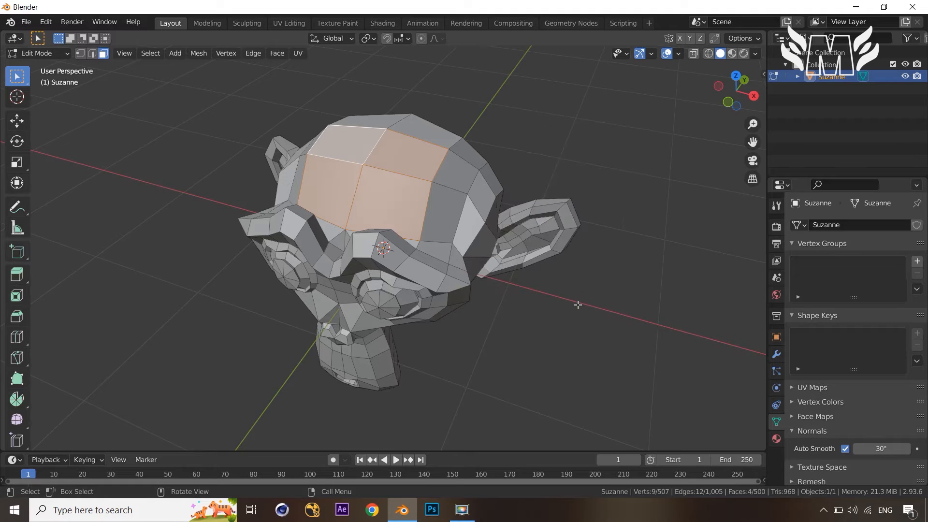
key(Tab)
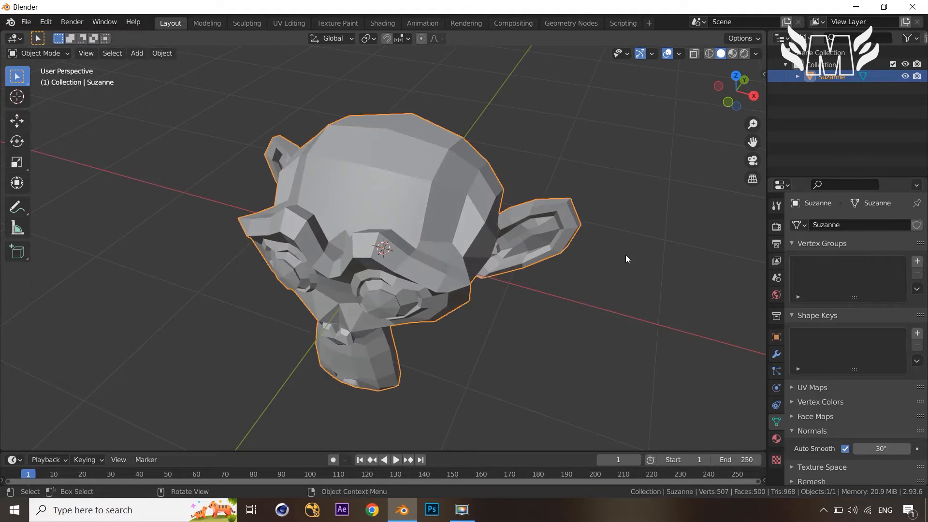
middle_drag(626, 255, 571, 261)
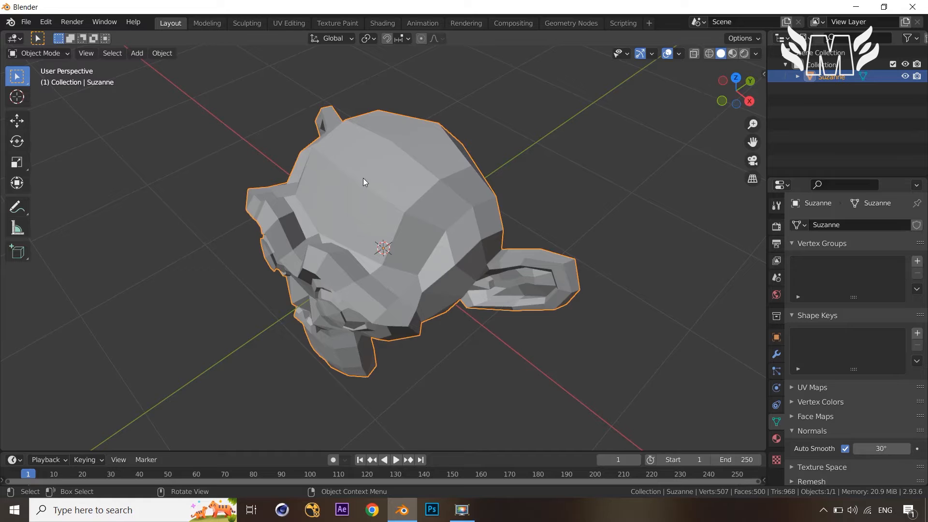
middle_drag(422, 233, 422, 210)
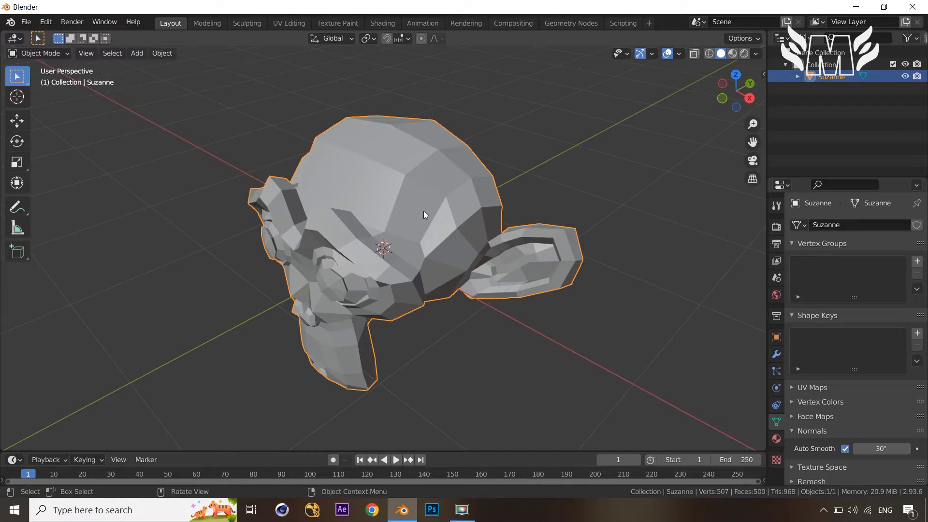
middle_drag(424, 211, 495, 218)
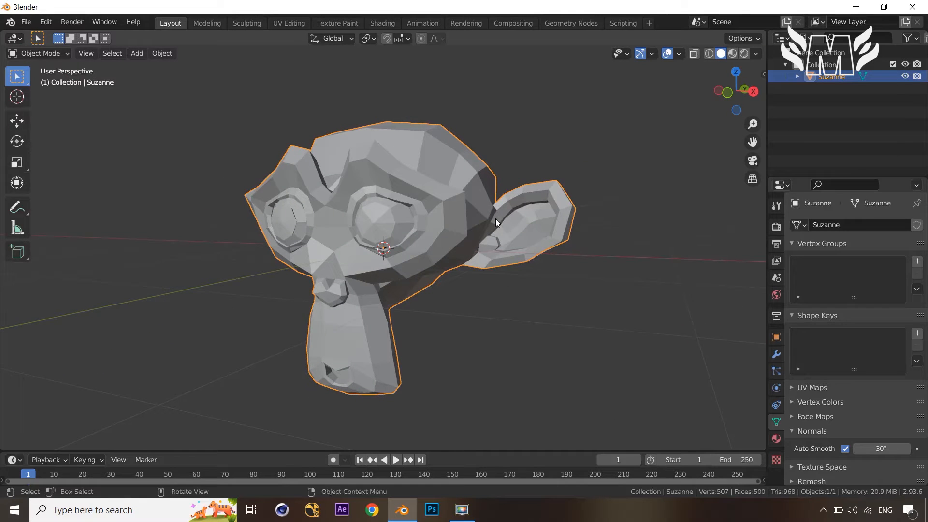
- Shade the eight inner faces of the monkey head's left eyeball smooth in Edit Mode, and compare both eyes in Object Mode
key(Tab)
click(367, 219)
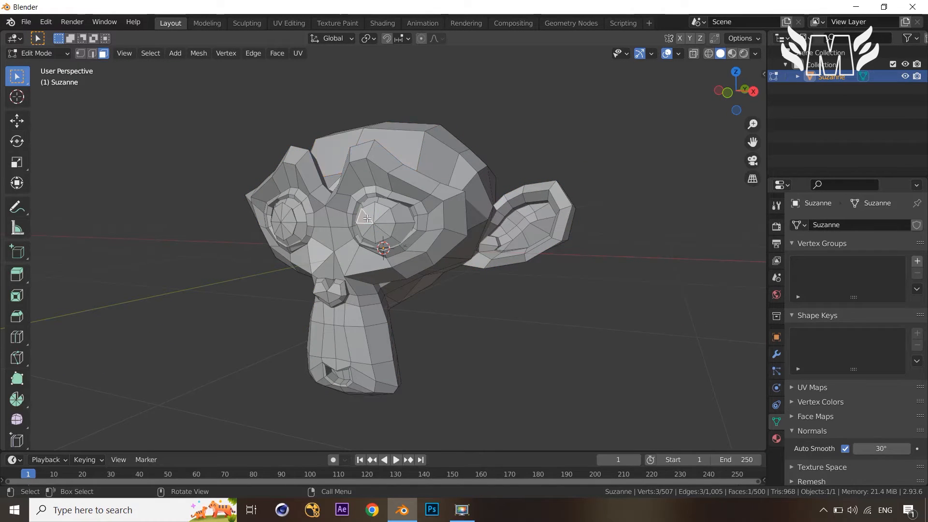
ctrl+click(380, 237)
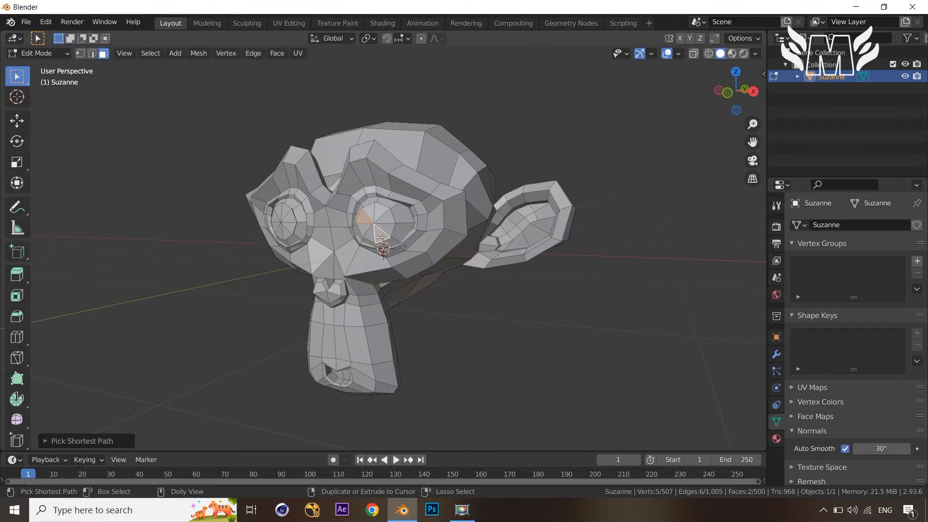
ctrl+click(382, 212)
ctrl+click(386, 228)
ctrl+click(385, 228)
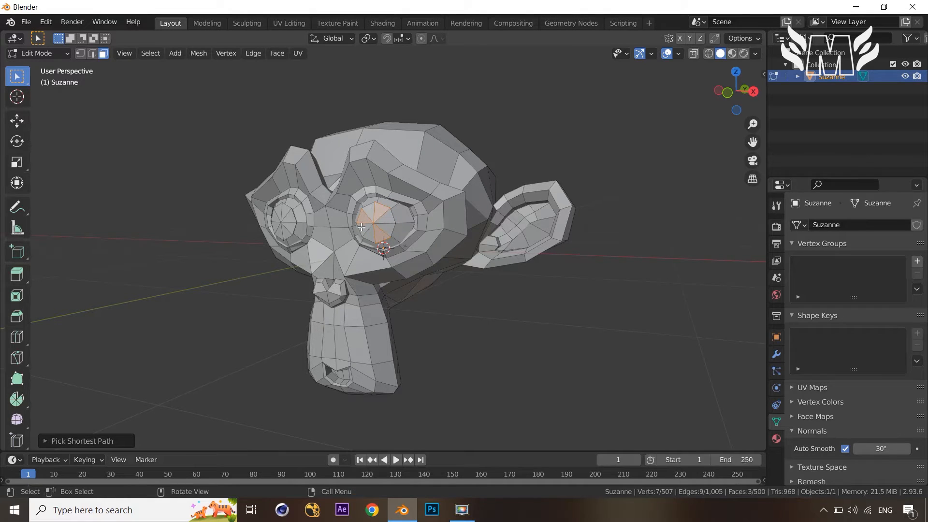
click(365, 229)
ctrl+click(387, 217)
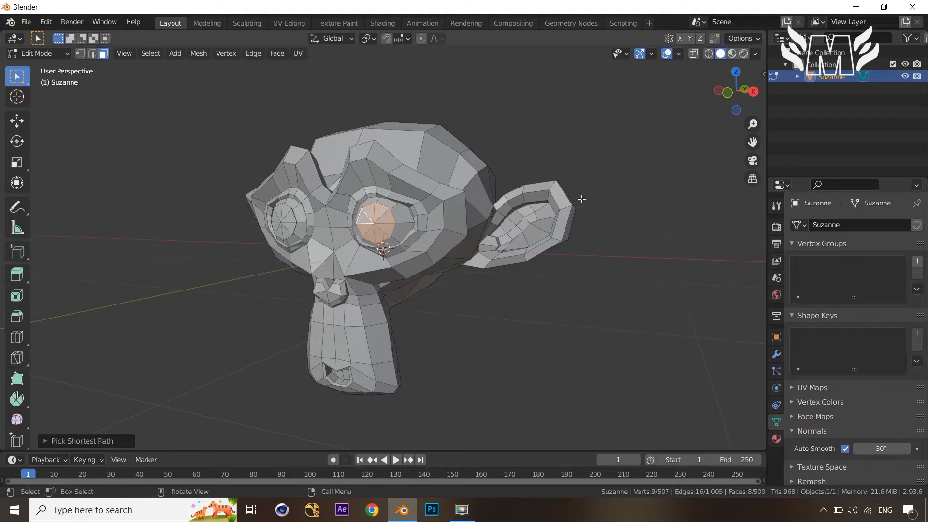
right_click(589, 149)
click(555, 205)
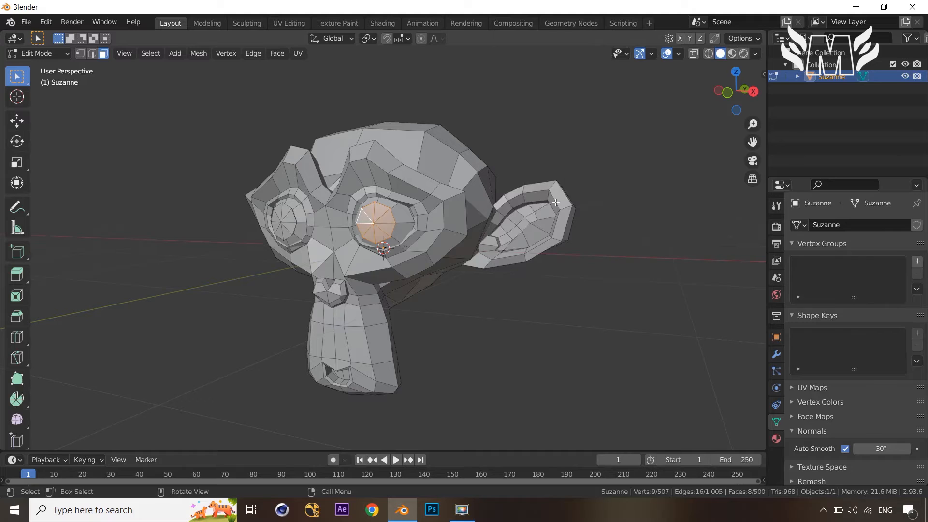
key(Tab)
middle_drag(556, 202, 535, 227)
scroll(535, 228, up, 5)
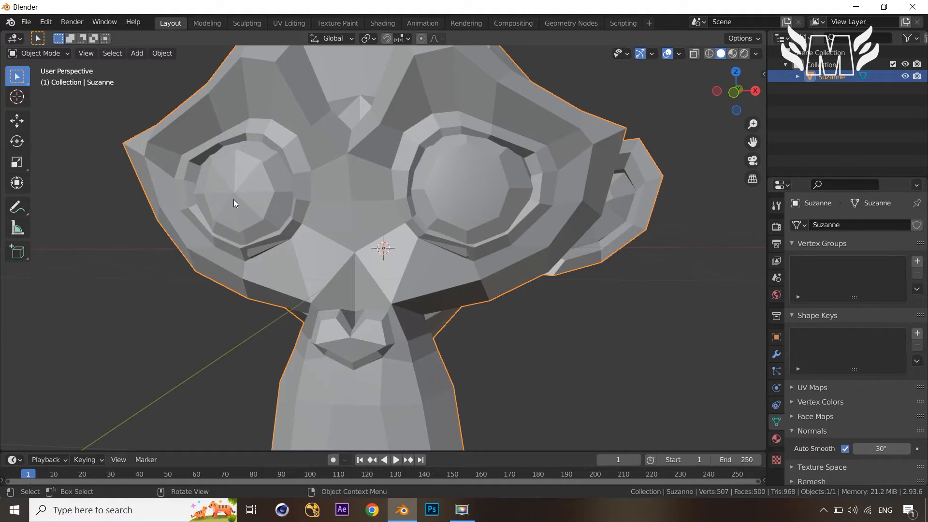
- Lower the monkey head's Auto Smooth angle to 10.2° and inspect the shading of the smoothed eye
scroll(433, 181, down, 4)
middle_drag(493, 198, 475, 218)
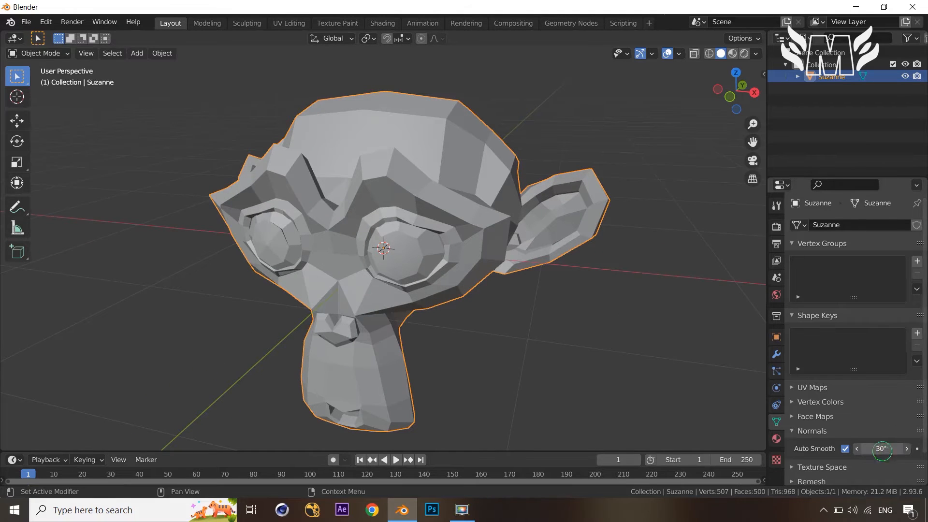
mouse_move(882, 449)
mouse_down()
mouse_move(892, 448)
mouse_move(866, 448)
mouse_up()
middle_drag(667, 328, 651, 315)
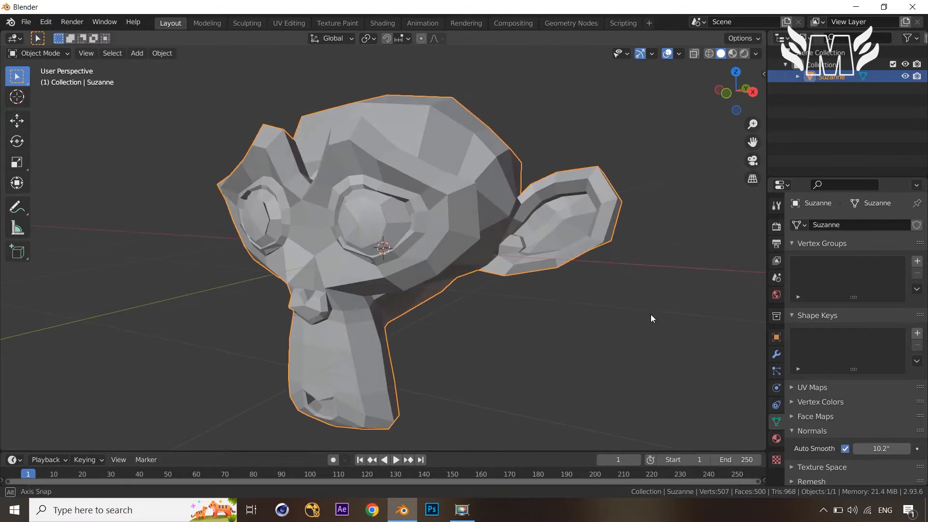
scroll(651, 314, up, 5)
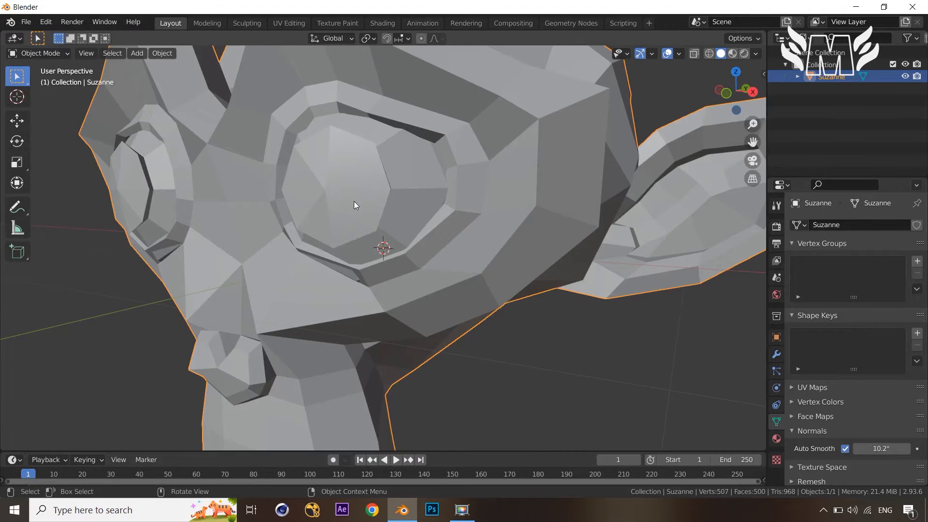
scroll(355, 201, down, 2)
middle_drag(370, 206, 420, 183)
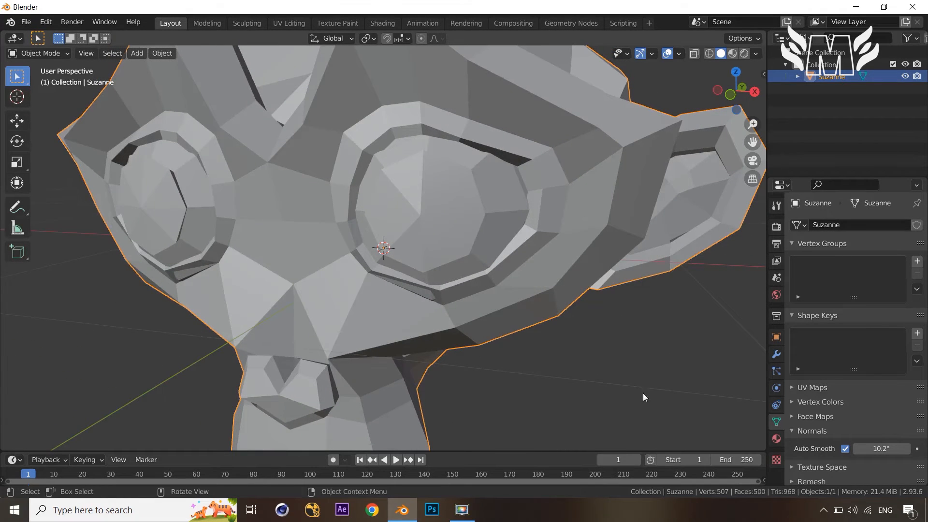
- Raise the Auto Smooth angle to 21.6°, and set it to 30°
mouse_move(878, 449)
mouse_down()
mouse_move(860, 449)
mouse_move(921, 448)
mouse_up()
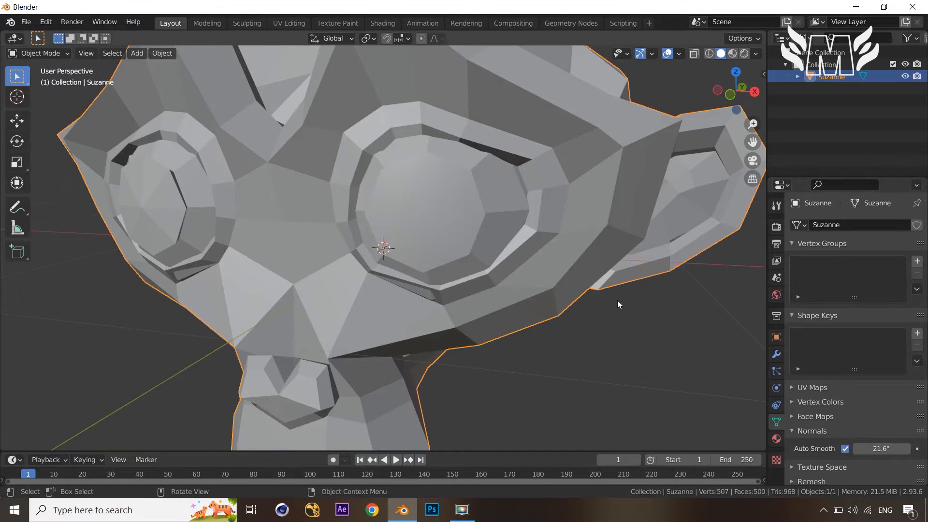
click(885, 449)
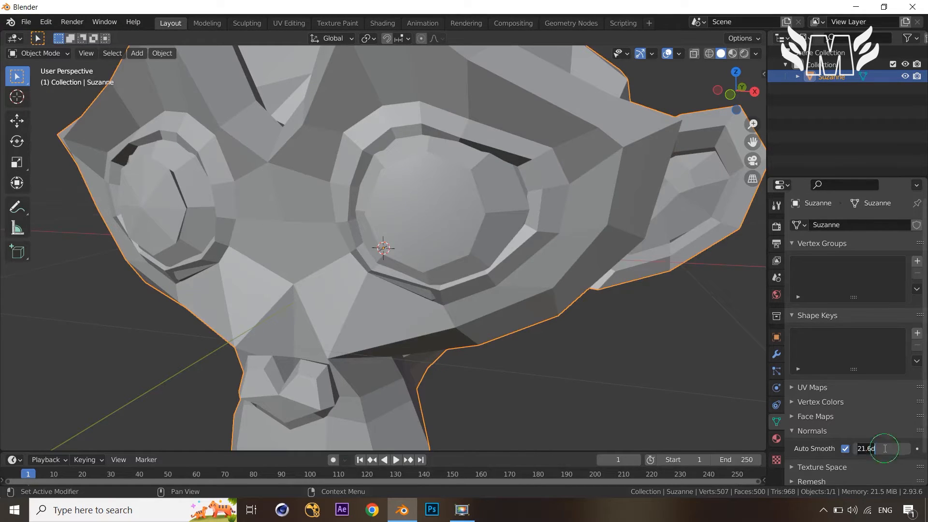
text(30)
key(Return)
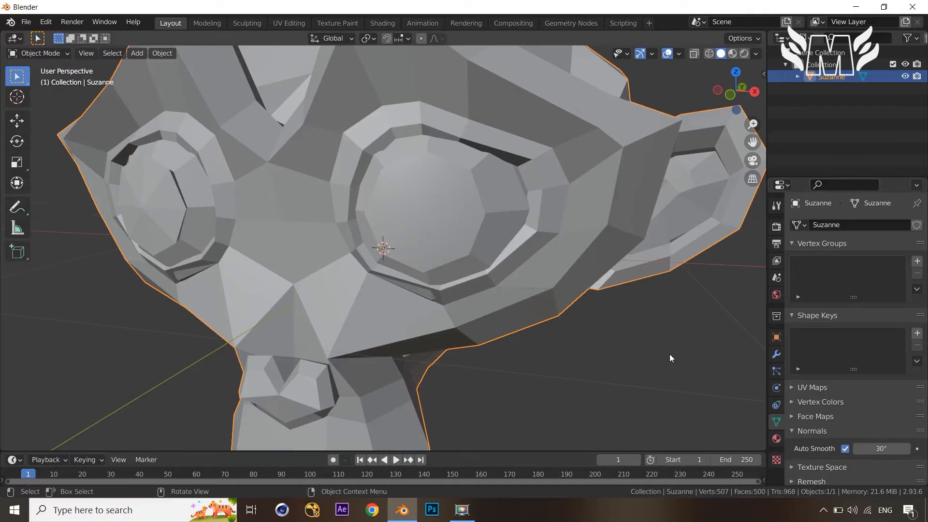
- Delete the monkey head and add a mesh plane at the origin
scroll(669, 353, down, 6)
middle_drag(656, 352, 616, 352)
scroll(616, 353, down, 1)
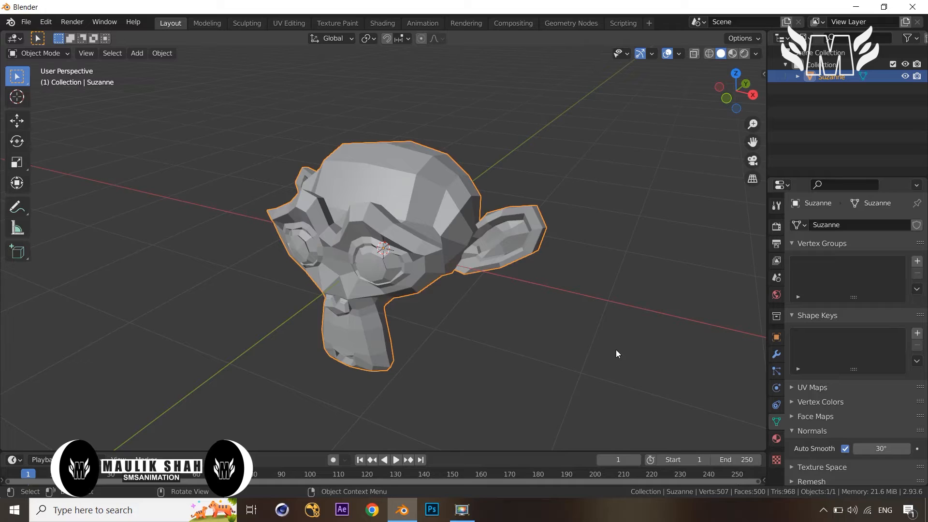
key(x)
click(510, 311)
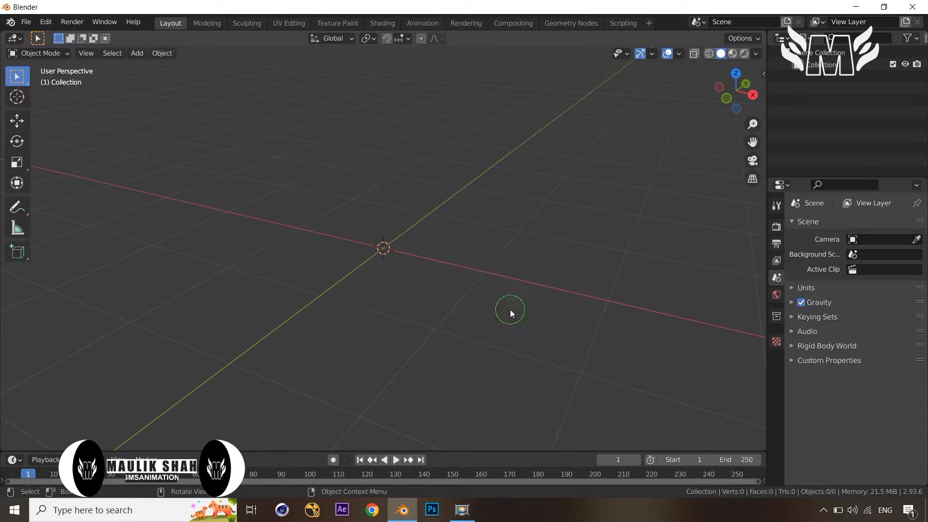
key(shift+a)
mouse_move(497, 253)
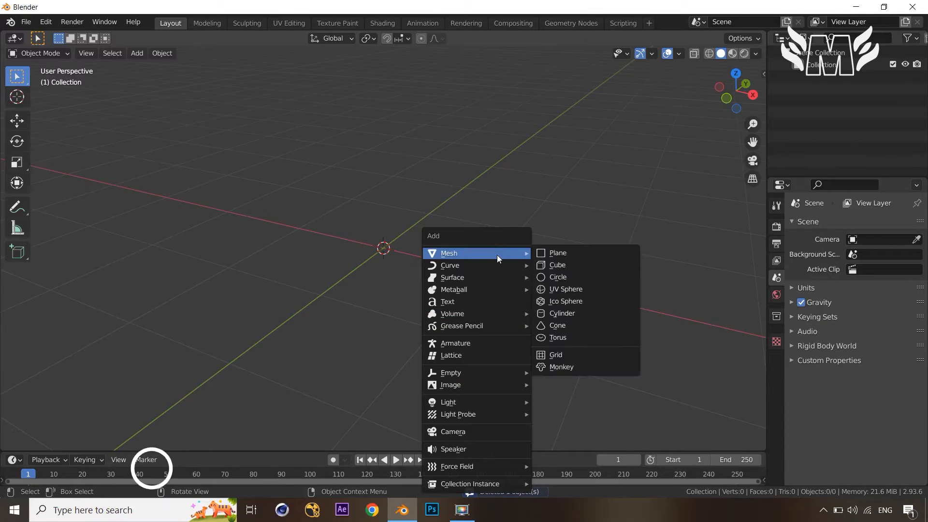
click(565, 253)
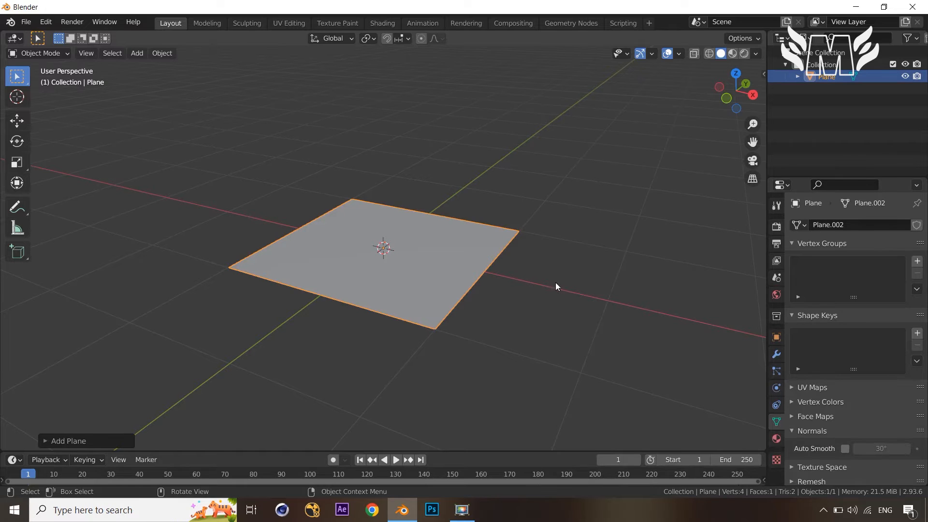
- Add a mesh cube and move it up about 0.9 m along the Z axis in front view
mouse_move(555, 291)
middle_down()
mouse_move(527, 280)
mouse_move(539, 289)
middle_up()
key(shift+a)
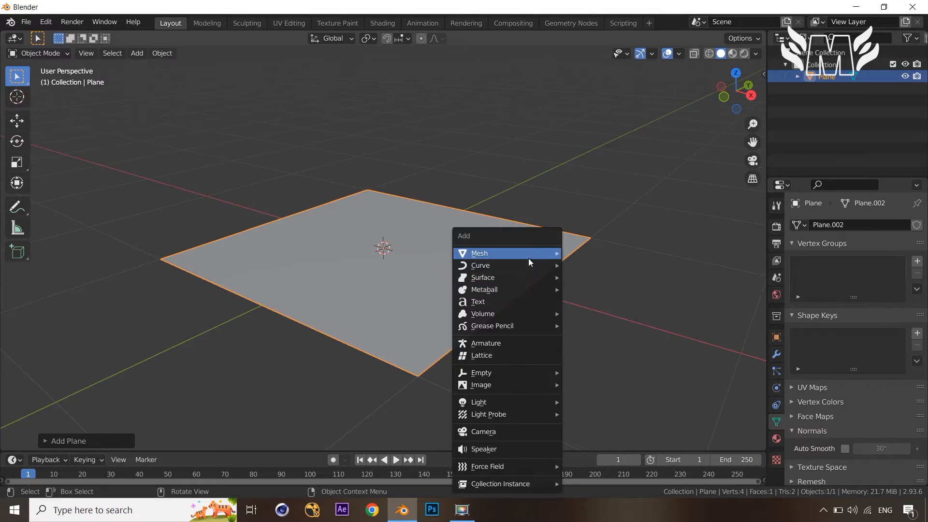
mouse_move(545, 252)
click(601, 265)
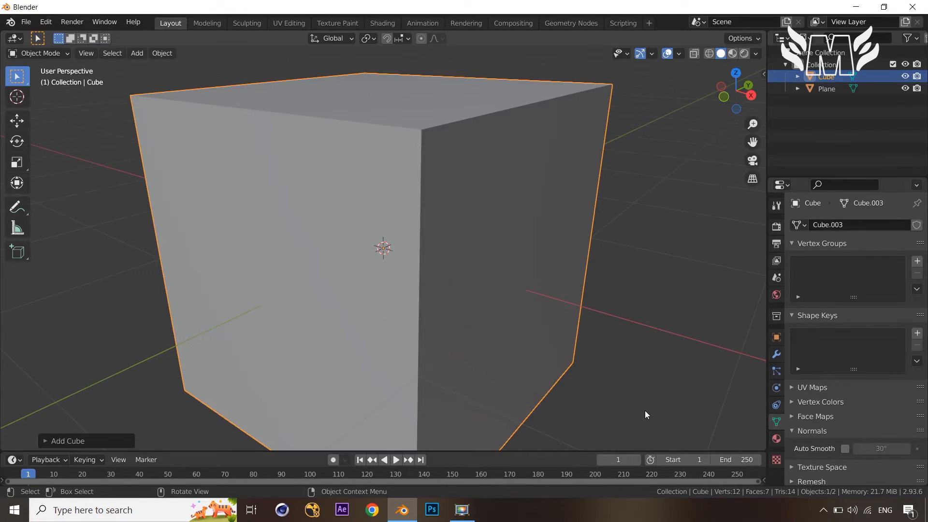
key(KP_1)
key(g)
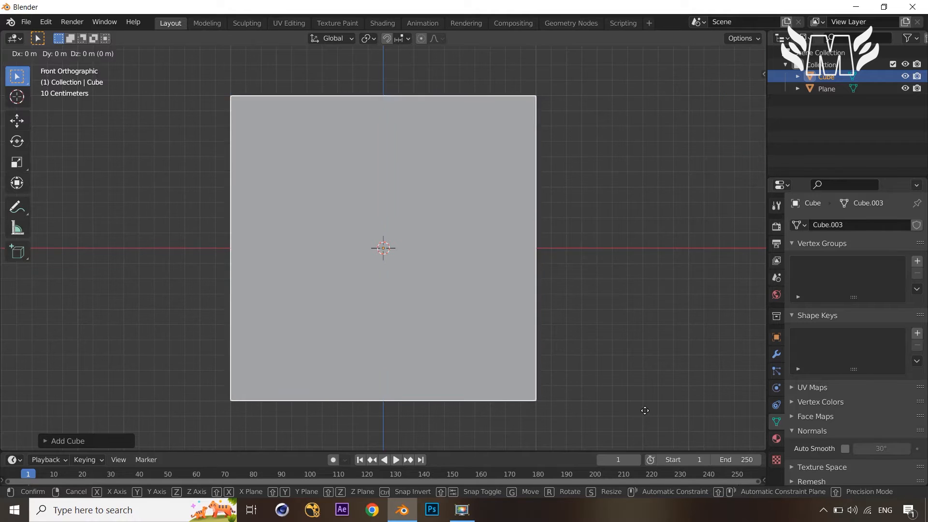
key(z)
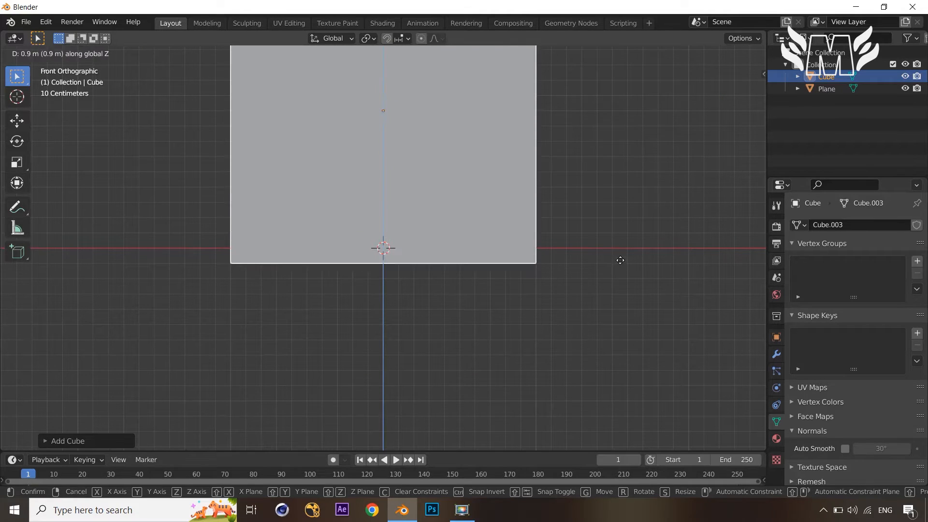
click(618, 259)
- Set the transform pivot point to the 3D Cursor
middle_drag(618, 259, 588, 341)
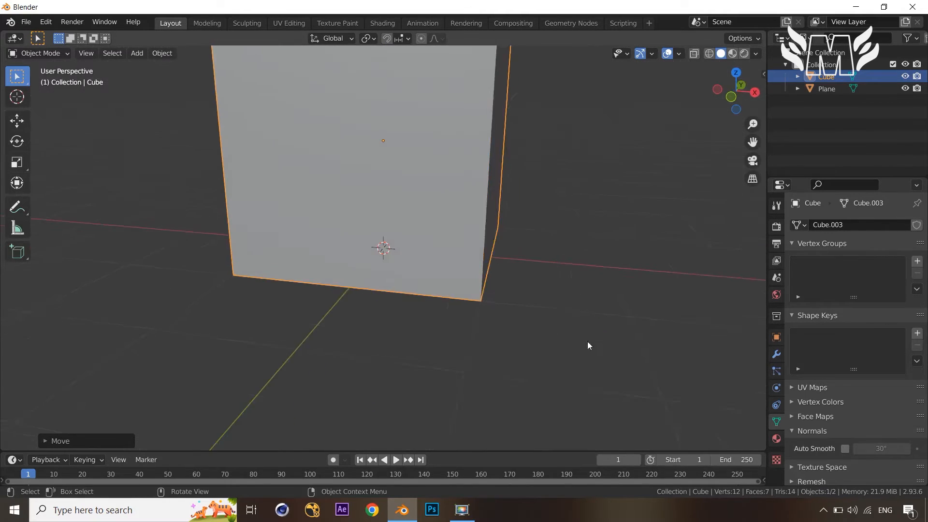
scroll(587, 341, down, 7)
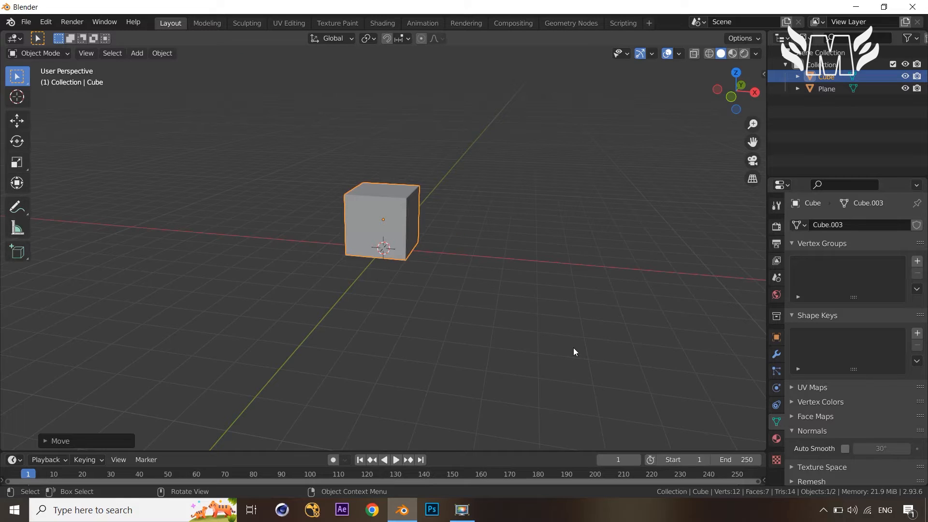
key(period)
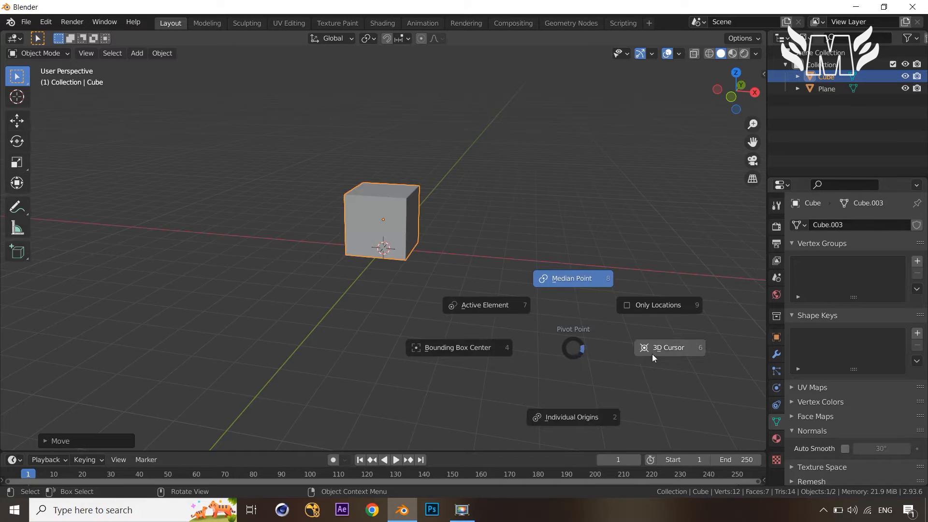
click(666, 342)
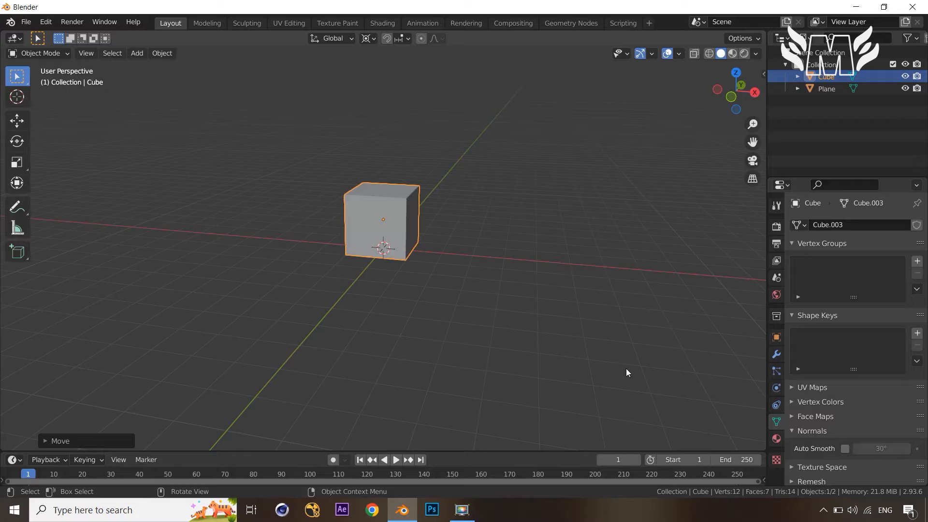
key(s)
key(shift+z)
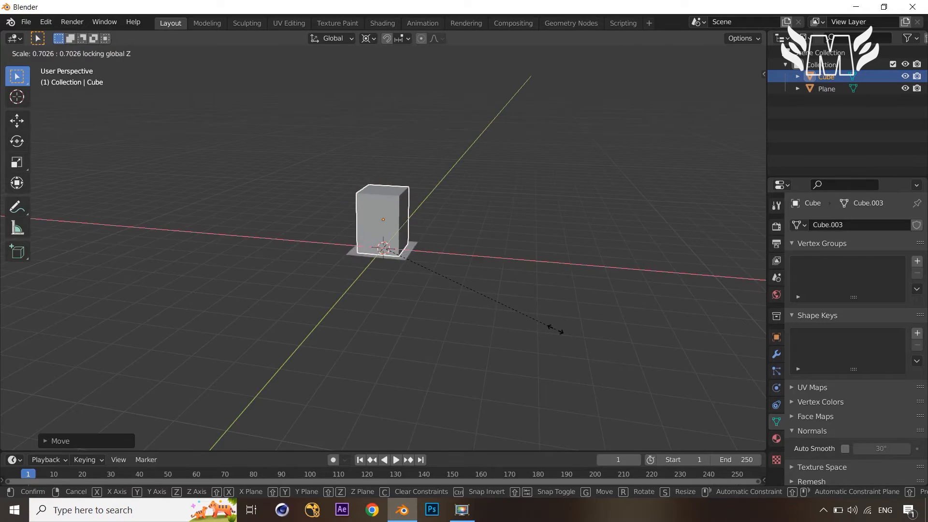
key(Escape)
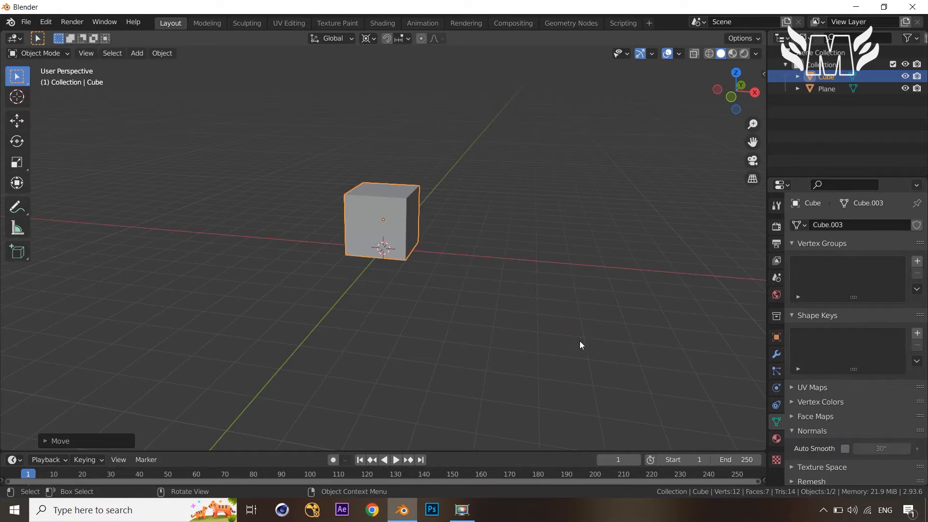
- Scale the cube down uniformly to about 0.2 of its size, and frame it together with the plane
key(s)
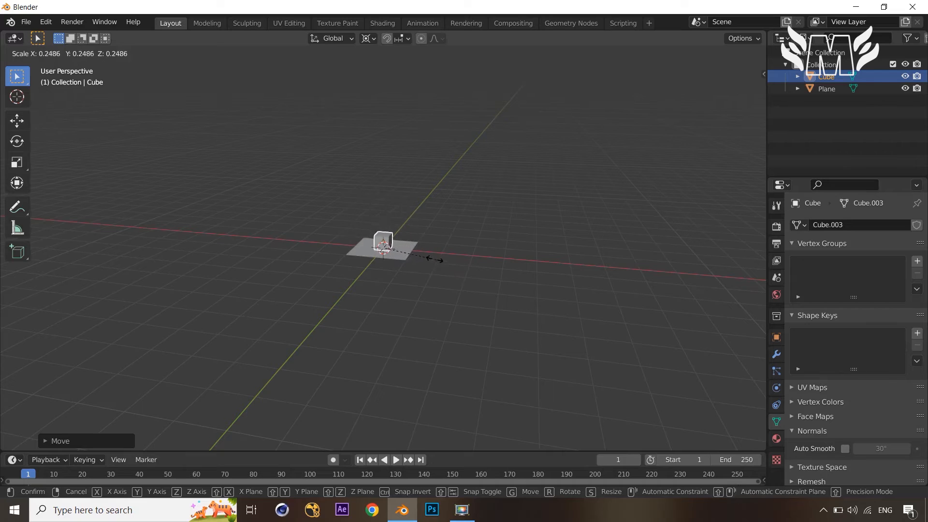
click(428, 256)
key(KP_Decimal)
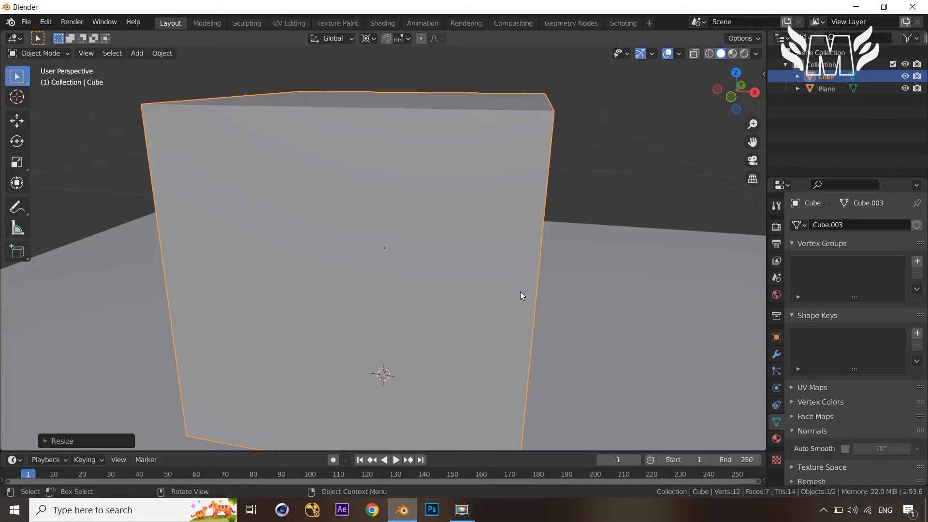
scroll(567, 304, down, 6)
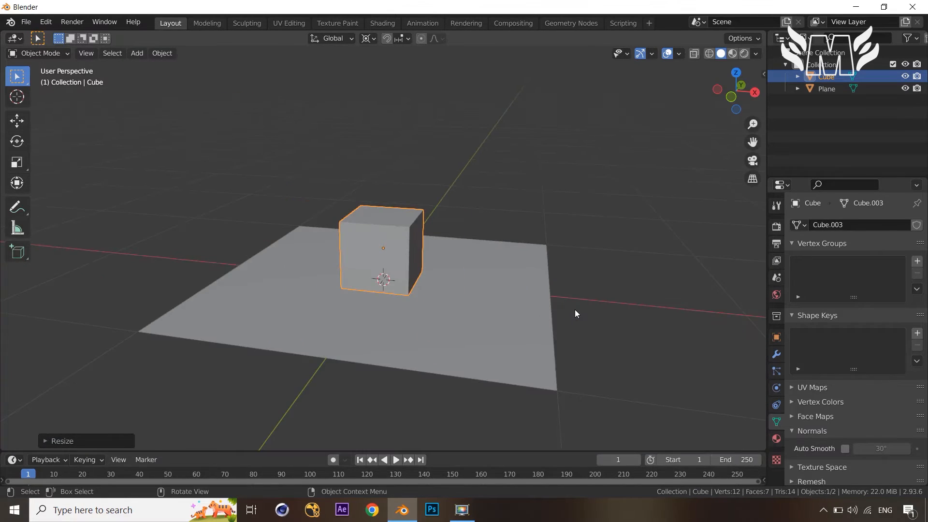
- Flatten the cube along Z into a thin slab, and enlarge it in X and Y only
key(KP_3)
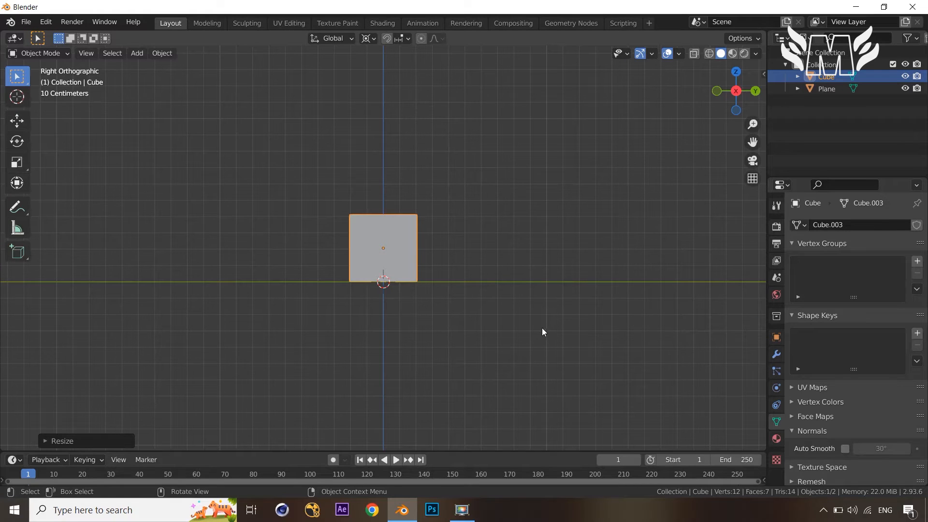
key(s)
key(z)
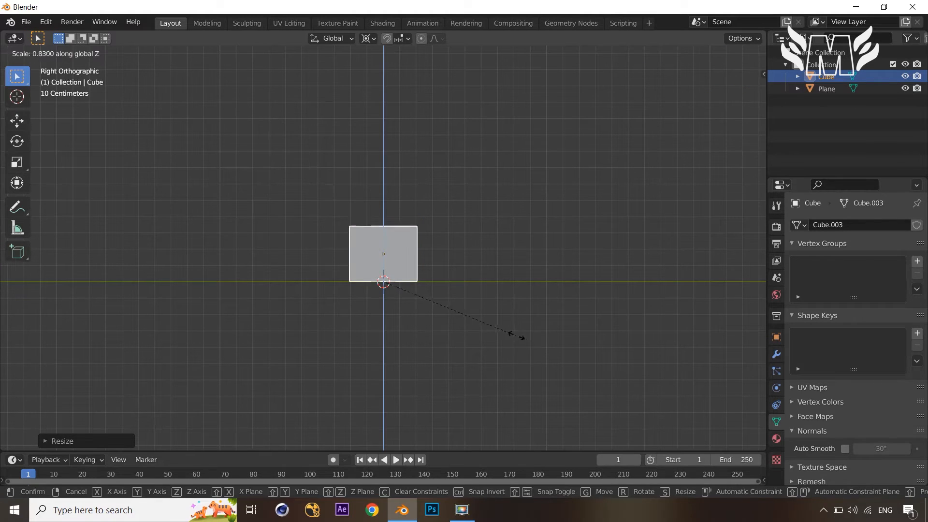
click(403, 289)
middle_drag(402, 289, 400, 402)
key(s)
key(shift+z)
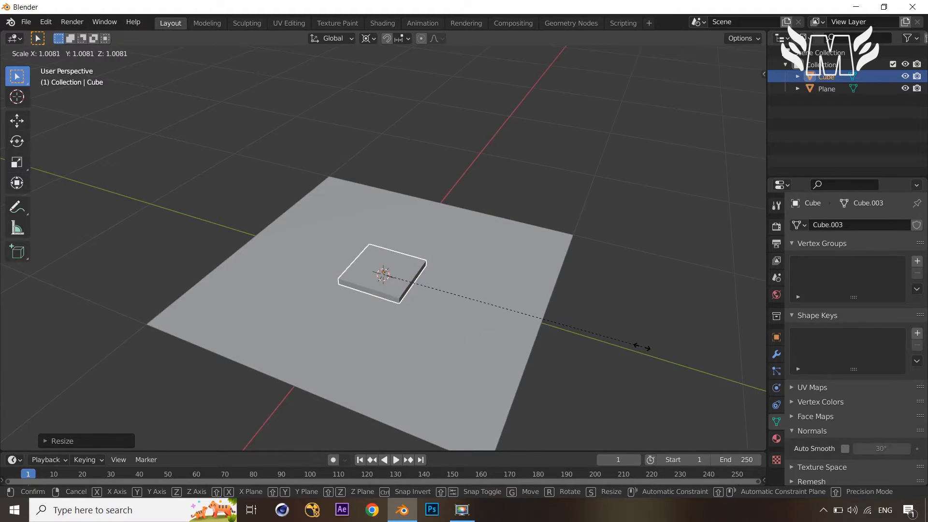
click(14, 428)
- Move the slab straight up along Z so it floats above the plane
middle_drag(527, 349, 555, 317)
key(g)
key(z)
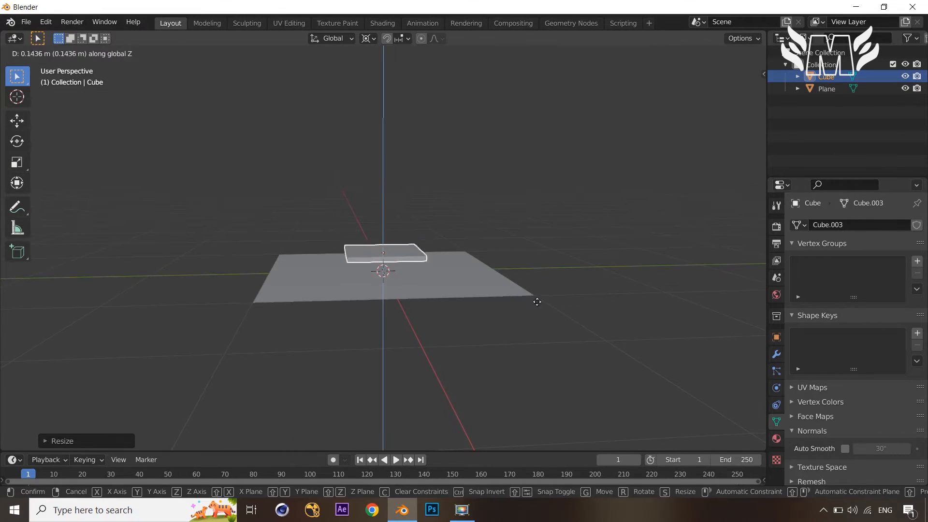
click(533, 279)
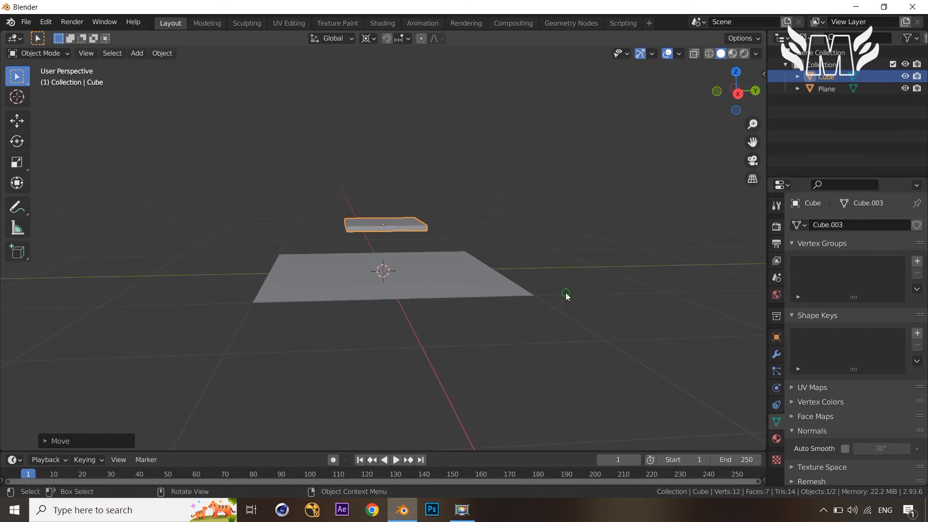
- Add two loop cuts running along Y through the slab, dividing it into three strips
middle_drag(566, 294, 422, 295)
key(Tab)
key(ctrl+r)
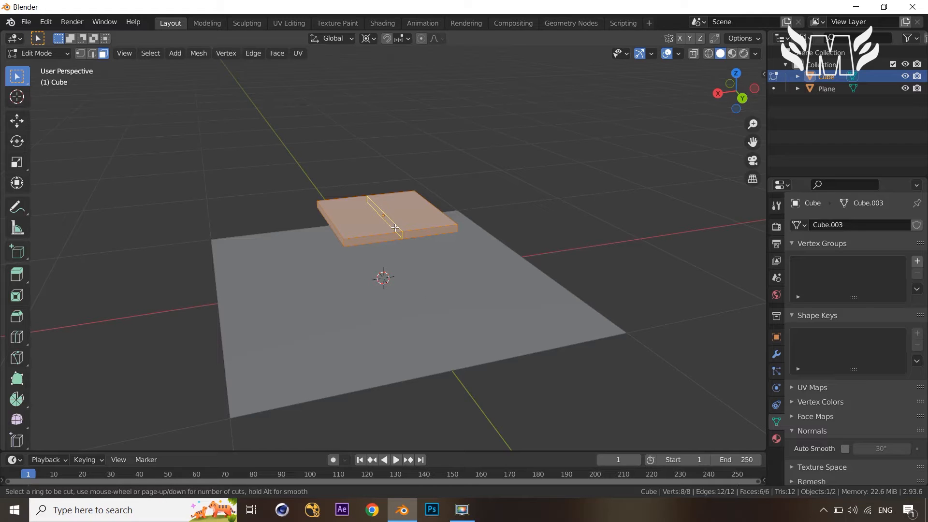
scroll(395, 227, up, 1)
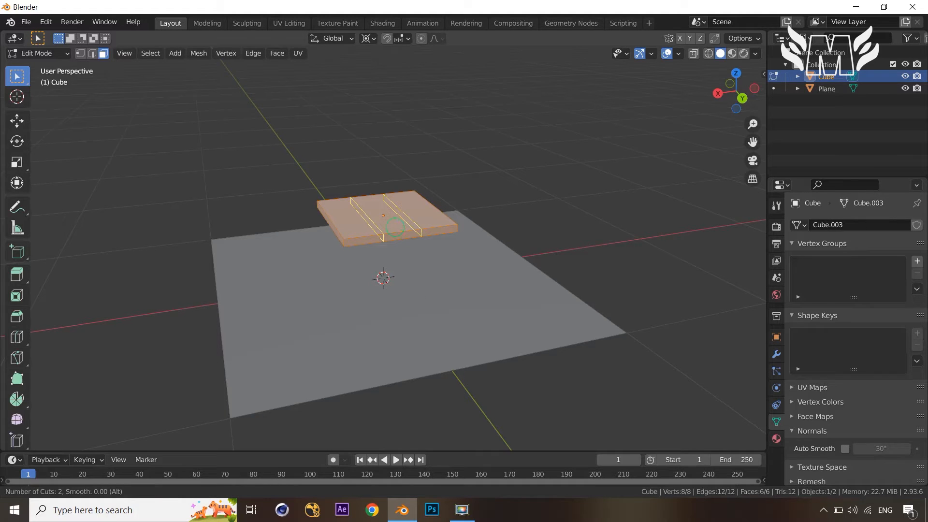
click(395, 227)
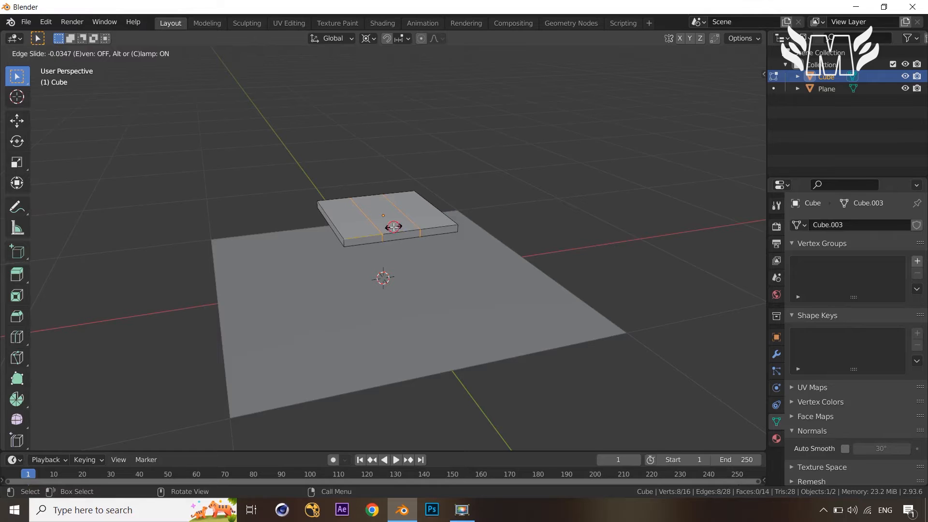
click(394, 228)
- Add two evenly spaced loop cuts along X through the slab, giving its top and underside a three-by-three grid
middle_drag(410, 244, 382, 264)
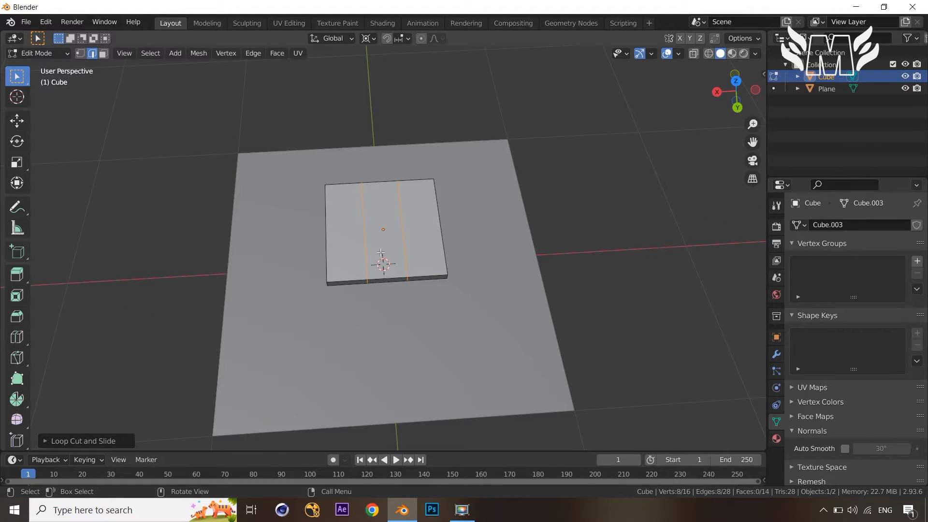
middle_drag(380, 263, 501, 257)
key(ctrl+r)
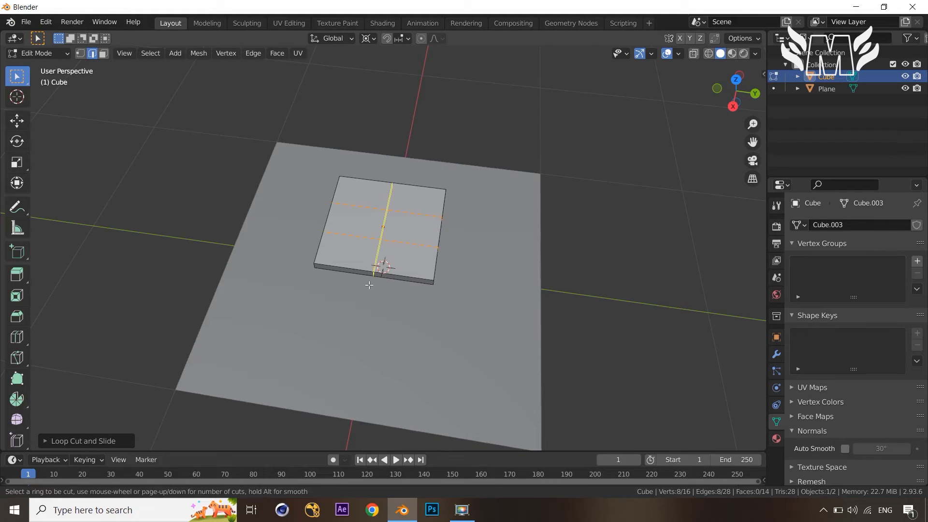
scroll(369, 284, up, 1)
click(377, 269)
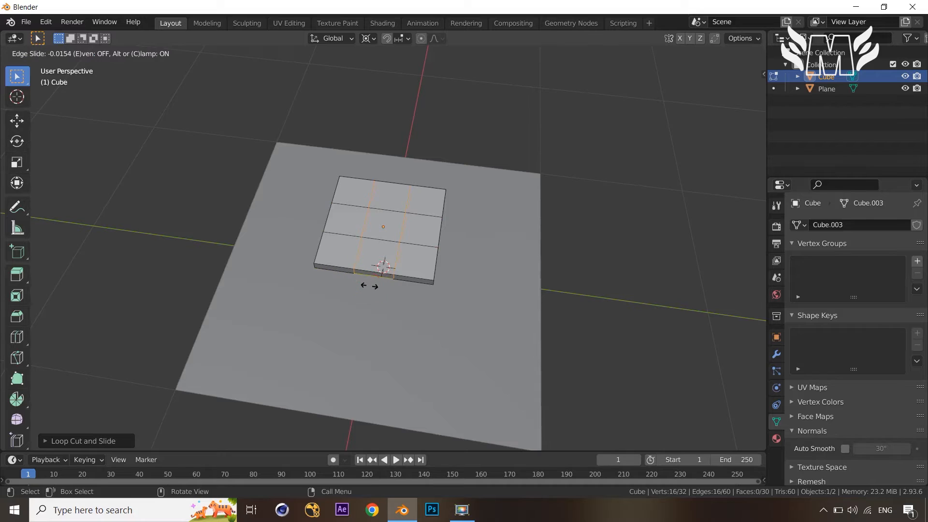
right_click(372, 290)
- Duplicate the middle row of three faces on the slab's underside in place and separate the copy into its own object
middle_drag(635, 276, 638, 227)
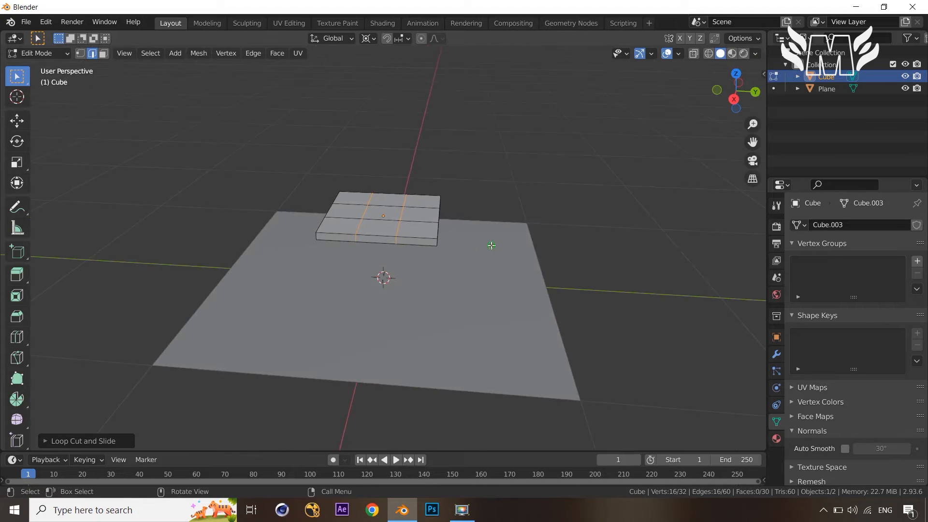
middle_drag(492, 245, 370, 220)
click(342, 218)
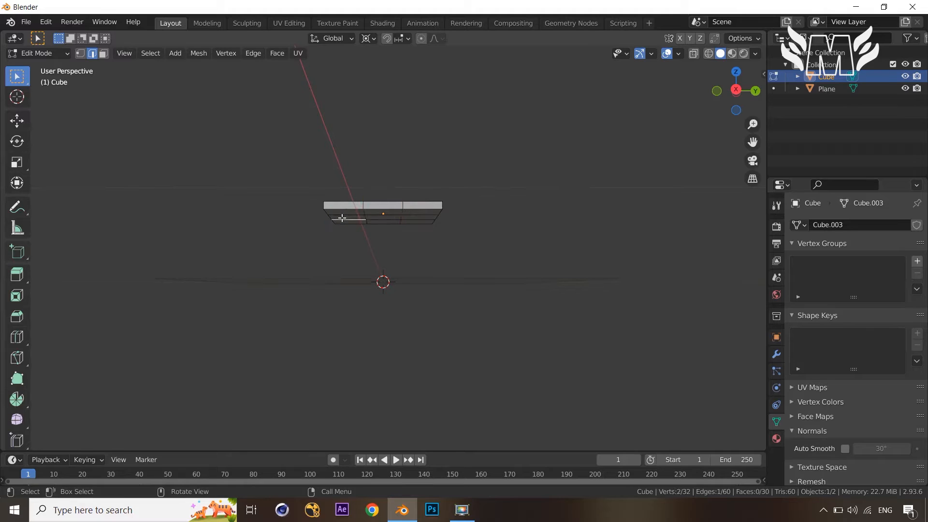
key(3)
click(342, 219)
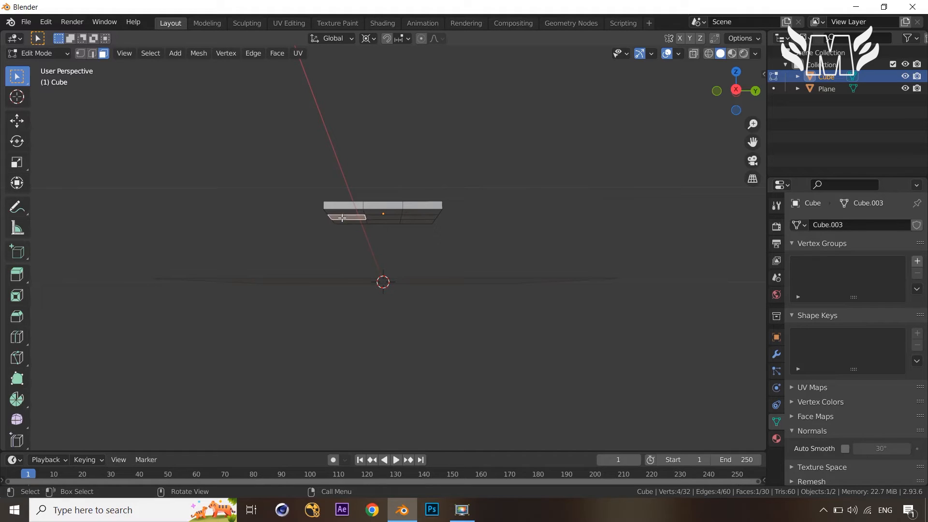
click(419, 218)
key(ctrl+z)
ctrl+click(415, 217)
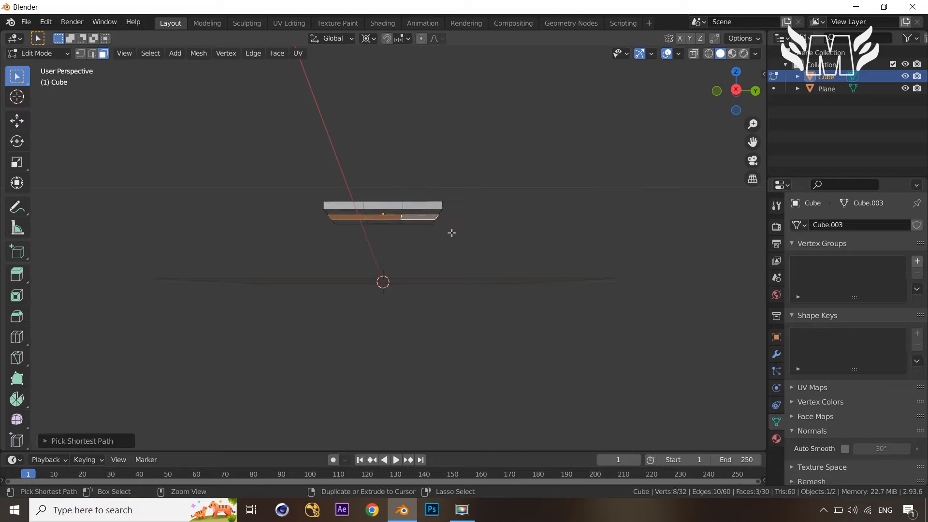
key(shift+d)
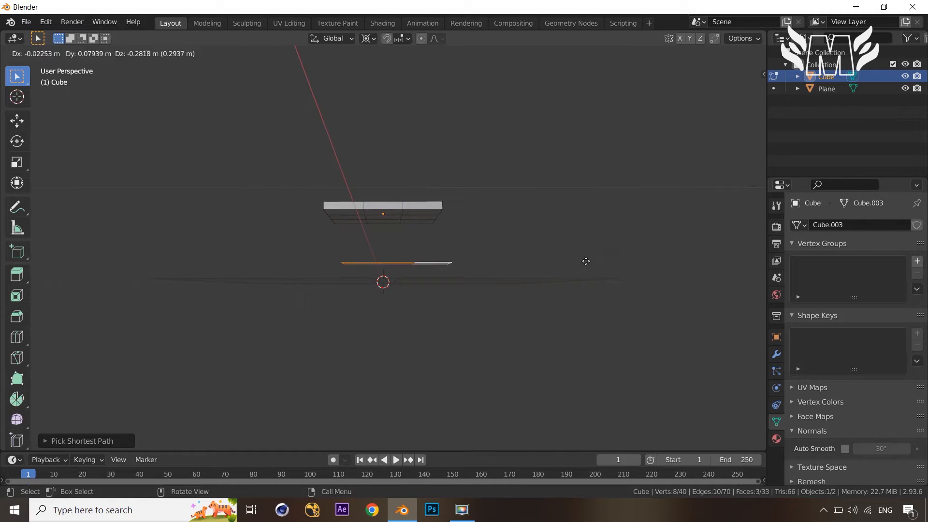
right_click(587, 261)
key(p)
click(587, 260)
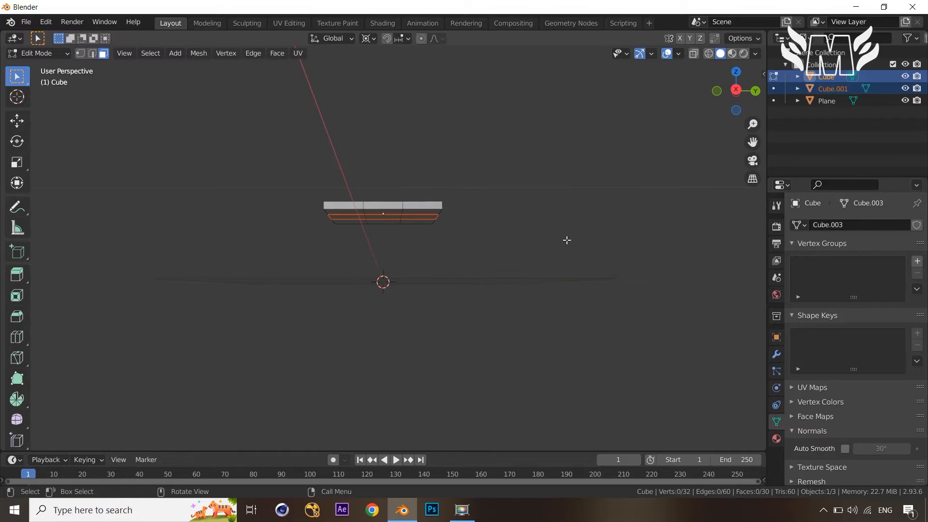
- Select the separated strip on its own in Object Mode and open it in Edit Mode
key(Tab)
middle_drag(563, 257, 550, 232)
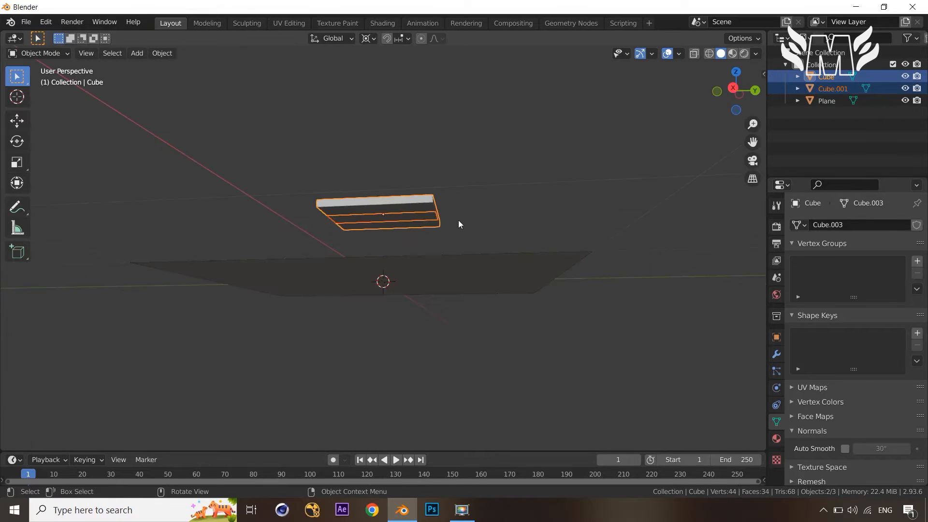
click(407, 215)
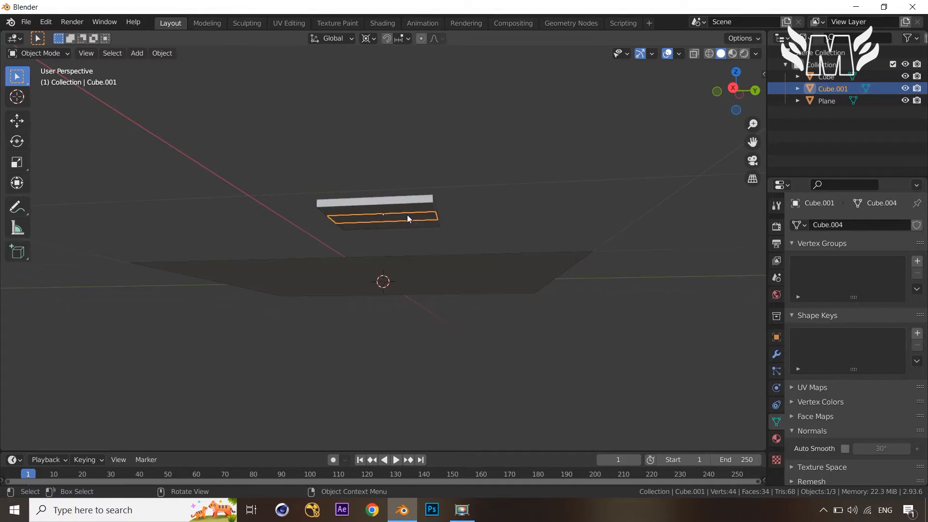
key(Tab)
key(a)
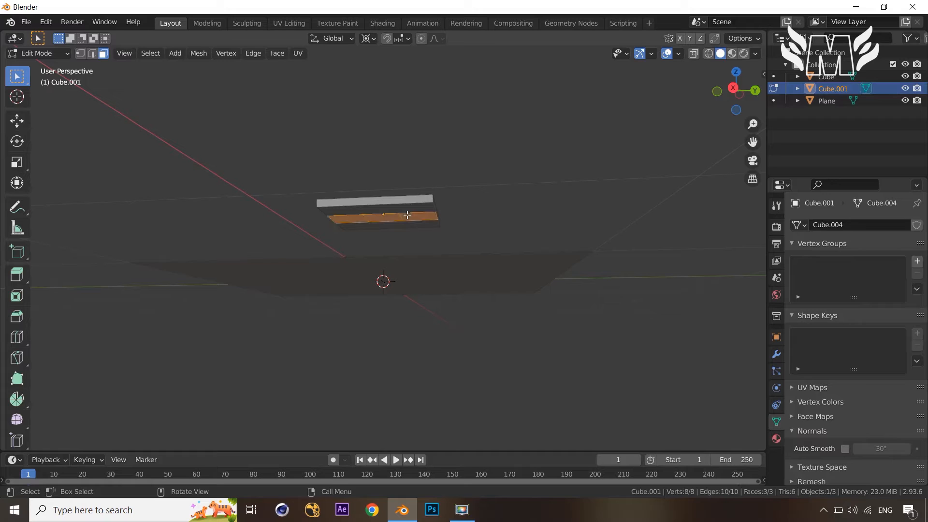
key(e)
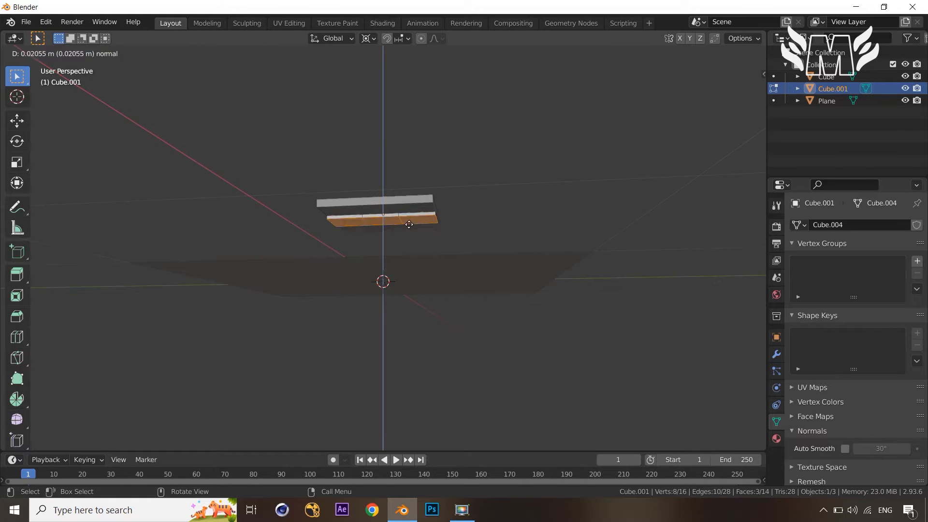
right_click(411, 260)
mouse_move(425, 212)
middle_down()
mouse_move(440, 238)
mouse_move(435, 217)
middle_up()
key(ctrl+z)
key(alt+a)
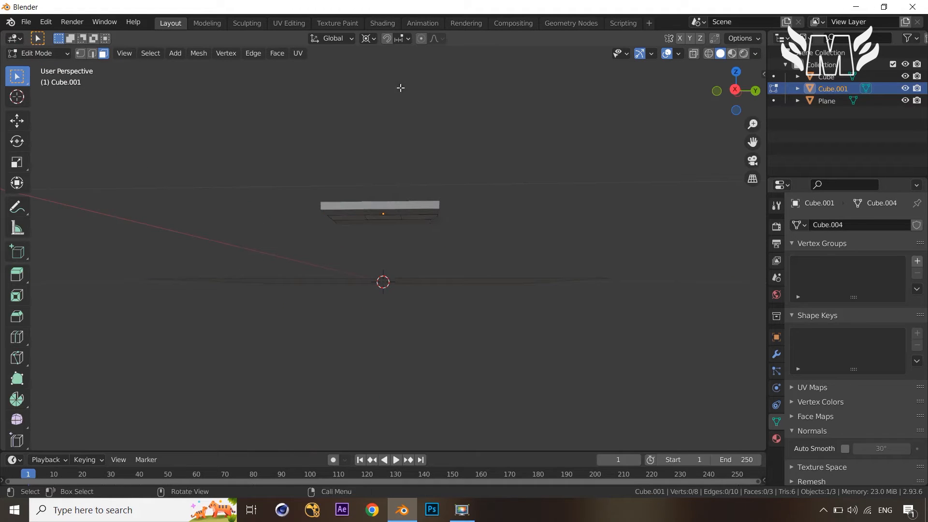
- Set the snap target to Edge and extrude the whole strip straight down to the plane as a supporting block
click(410, 38)
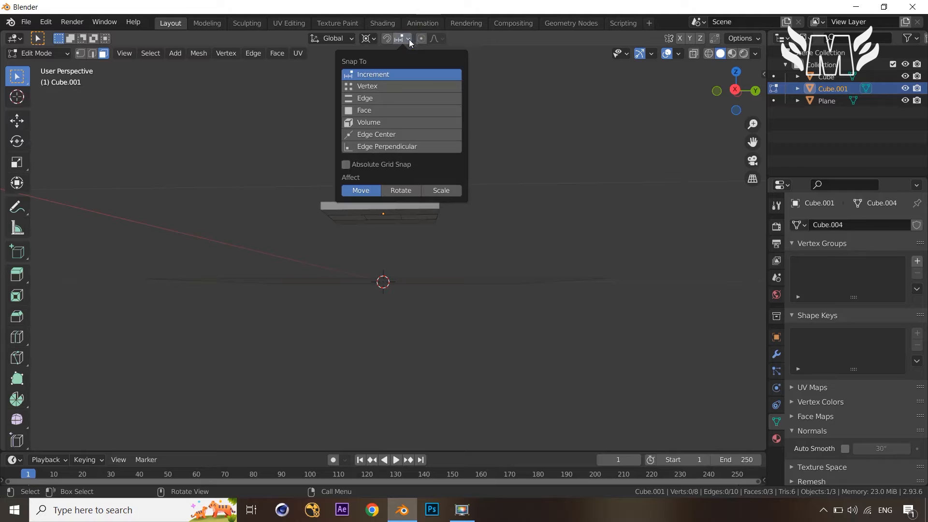
click(404, 100)
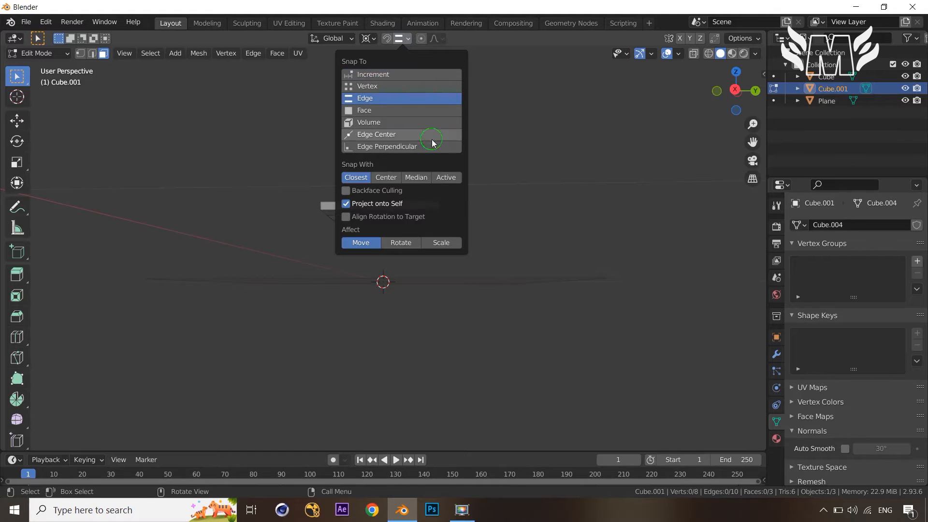
middle_drag(583, 121, 577, 148)
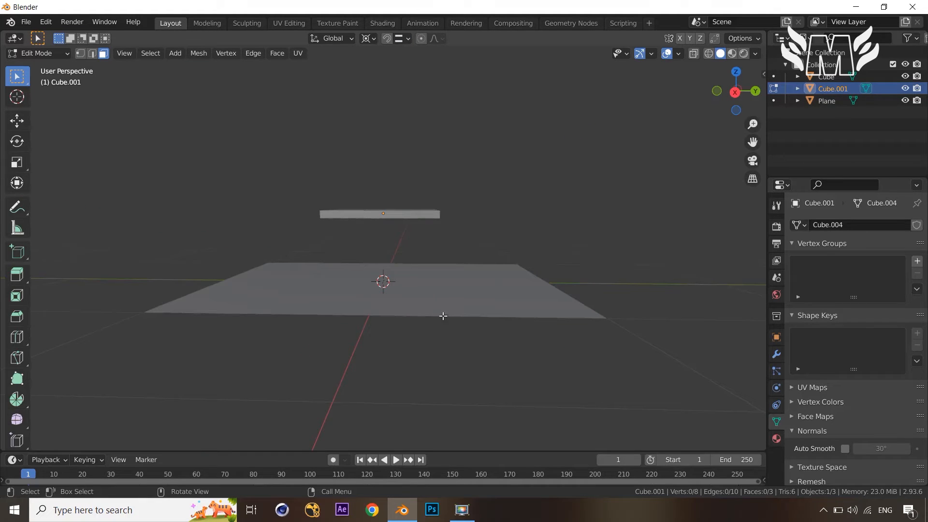
middle_drag(454, 278, 450, 246)
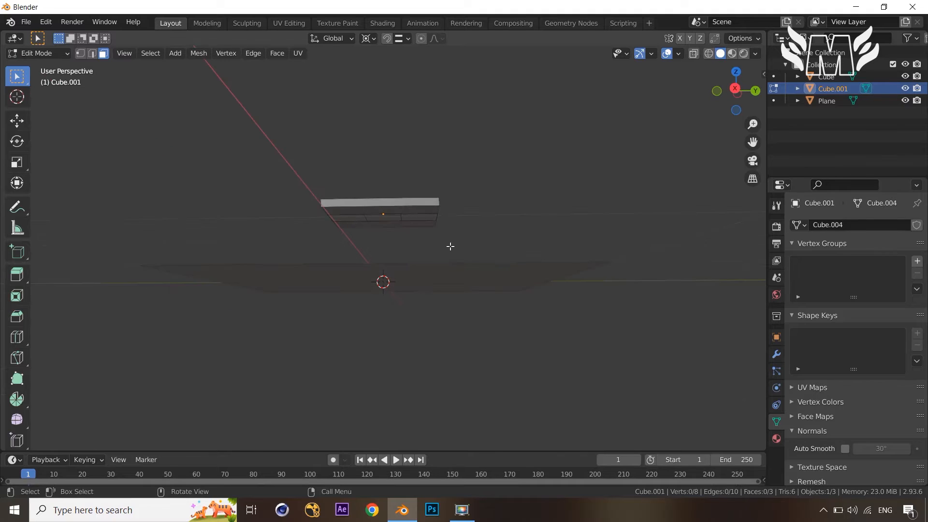
key(a)
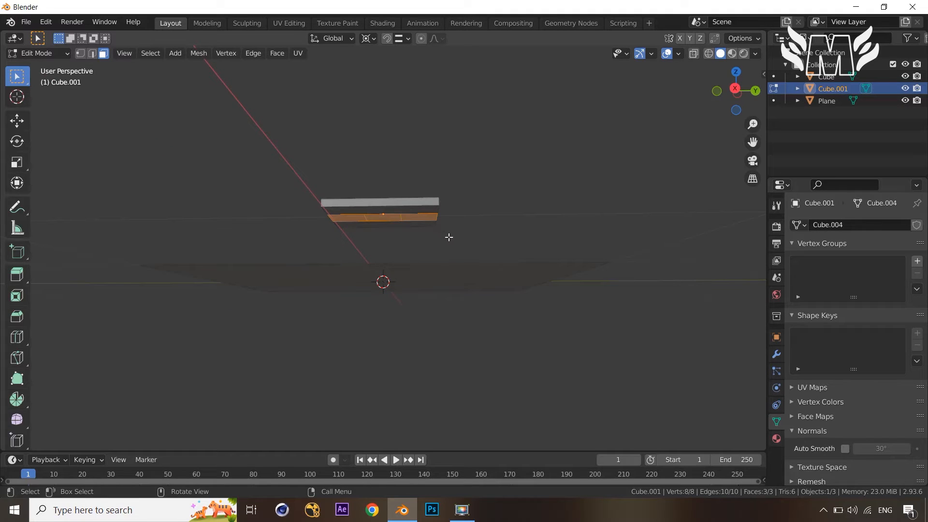
key(e)
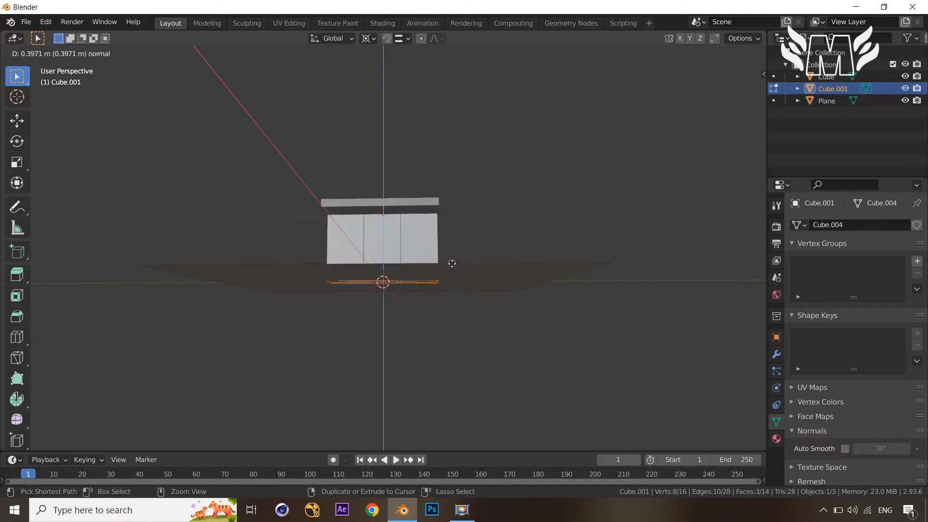
click(454, 271)
click(469, 305)
- Duplicate the middle face on the +X long side of the supporting block in place and separate it by selection
middle_drag(469, 305, 589, 323)
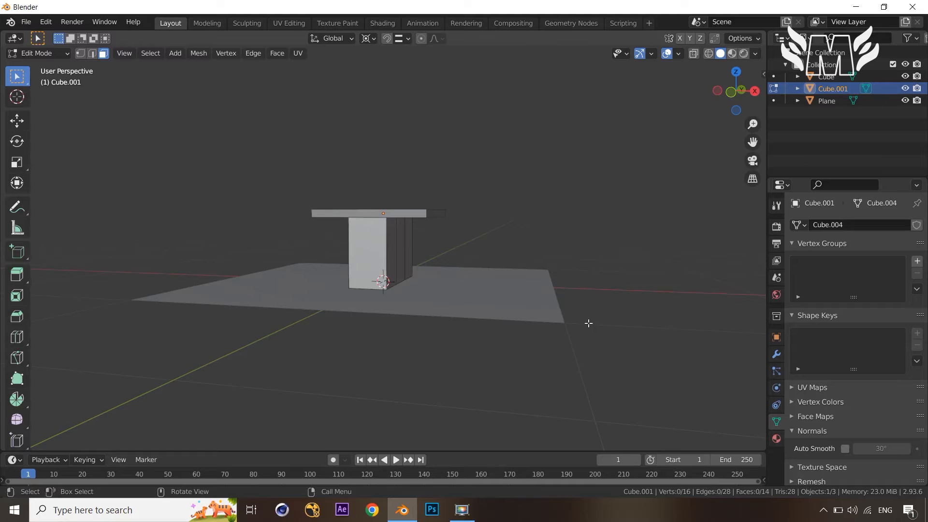
scroll(532, 332, up, 3)
middle_drag(463, 310, 464, 310)
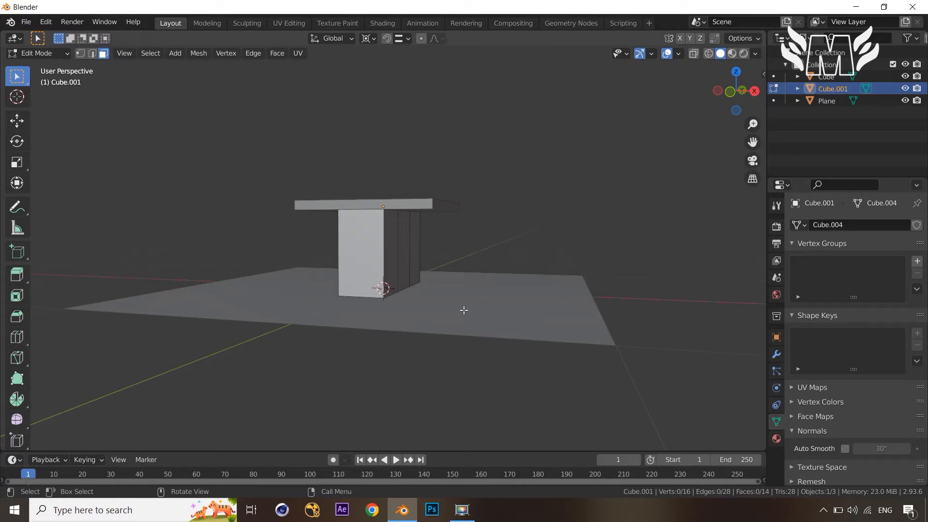
middle_drag(481, 234, 464, 237)
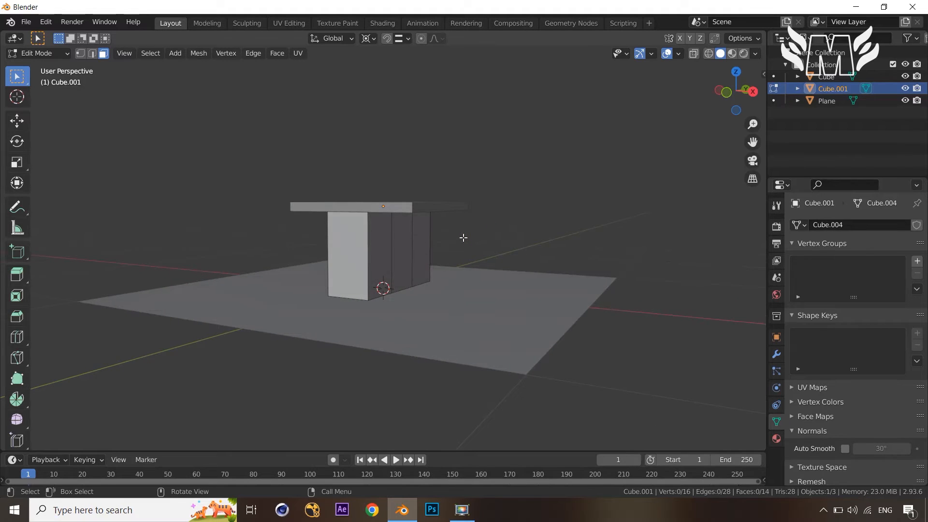
scroll(463, 238, up, 2)
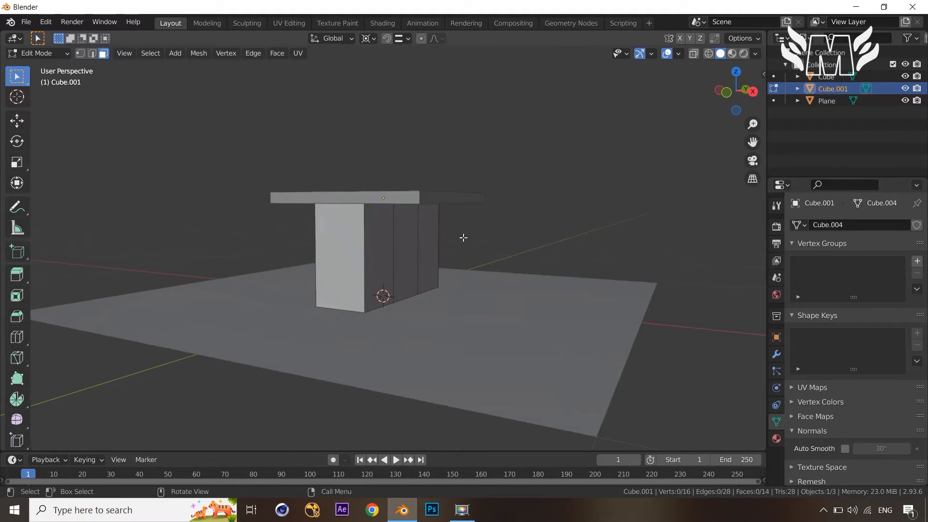
click(404, 259)
middle_drag(404, 259, 419, 266)
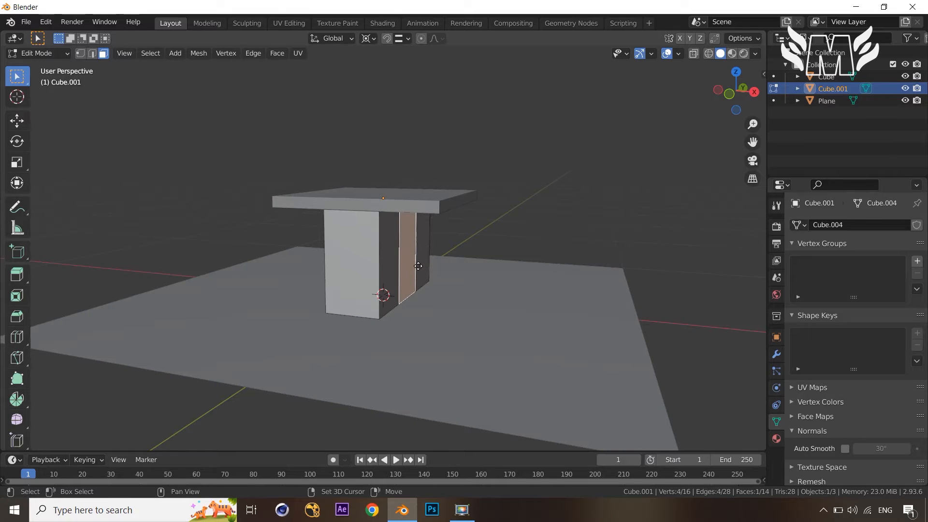
key(shift+d)
right_click(487, 227)
key(p)
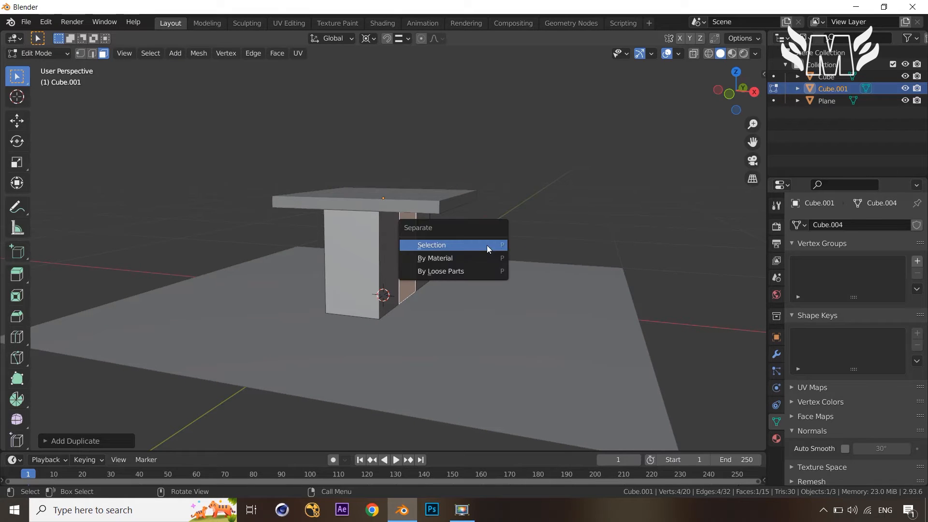
click(487, 245)
- Open the separated +X face on its own in Edit Mode and extrude it outward to near the slab's edge
middle_drag(483, 263, 496, 254)
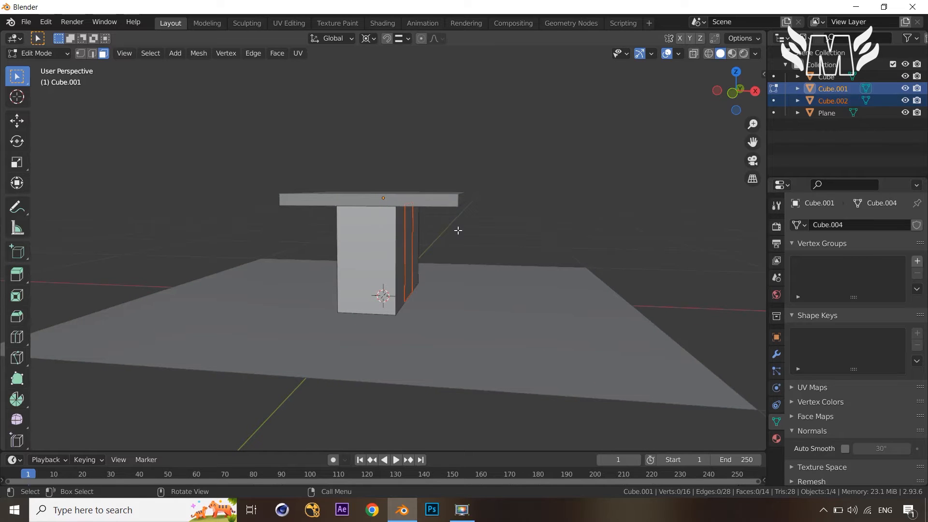
middle_drag(448, 230, 448, 255)
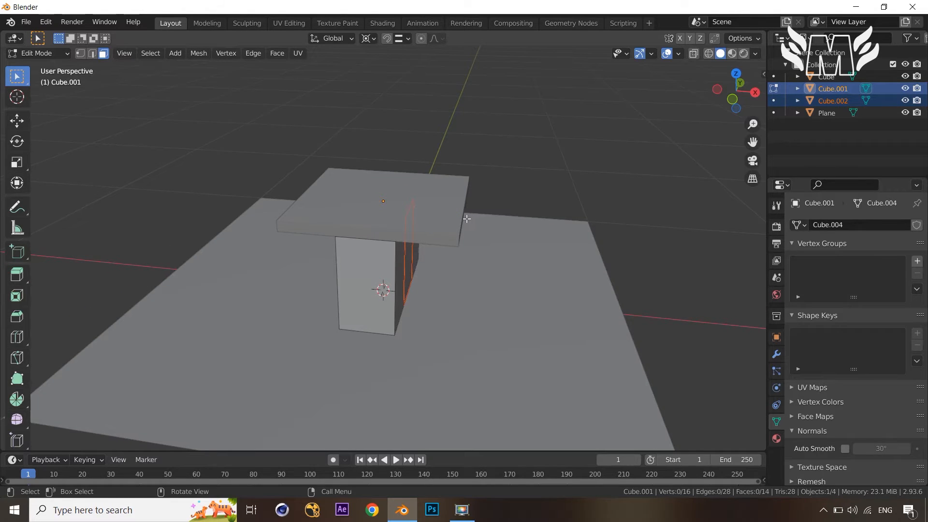
middle_drag(467, 220, 463, 209)
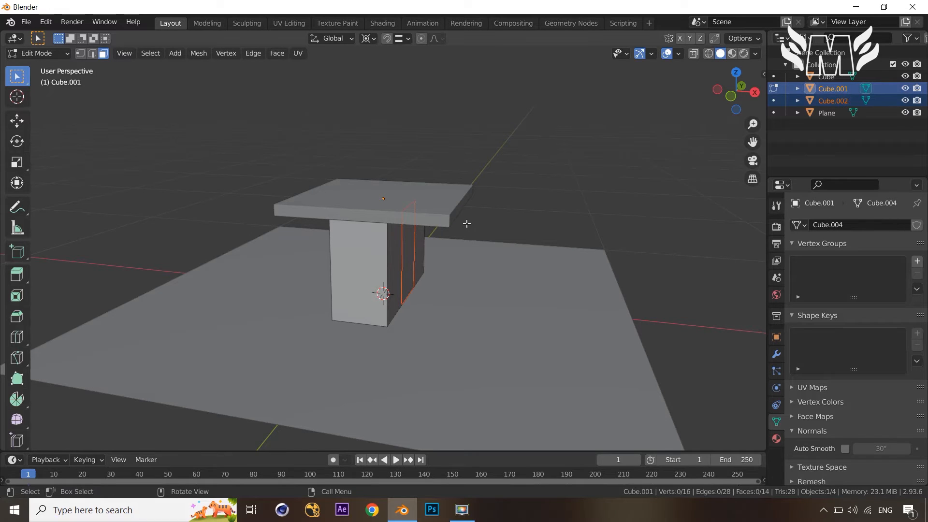
key(Tab)
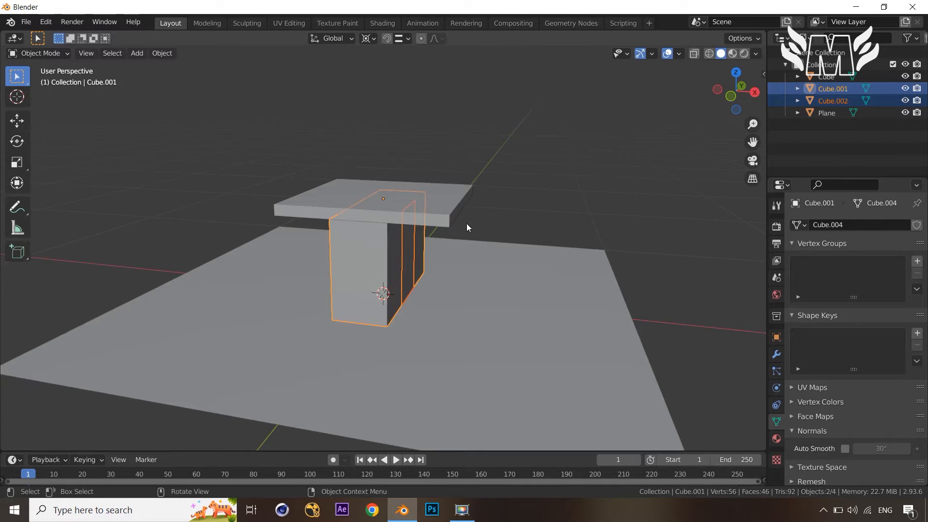
click(405, 259)
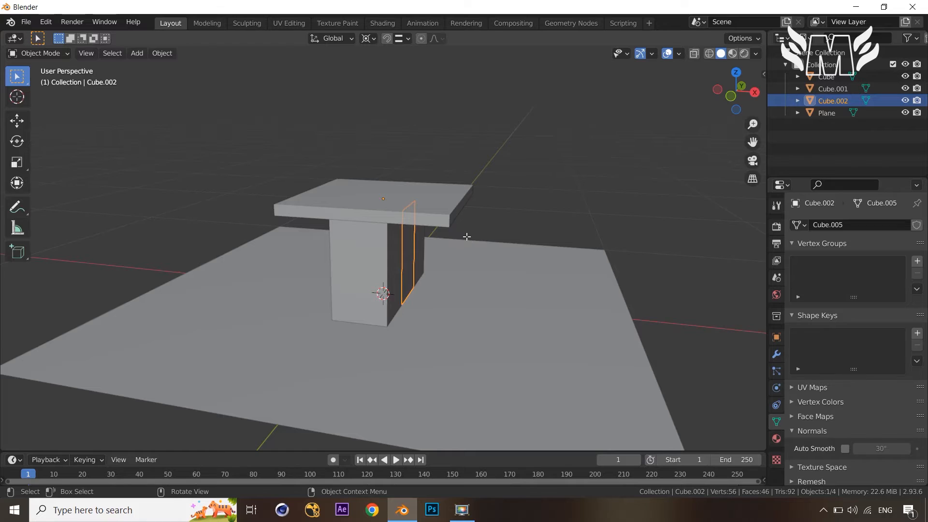
key(Tab)
click(411, 259)
key(e)
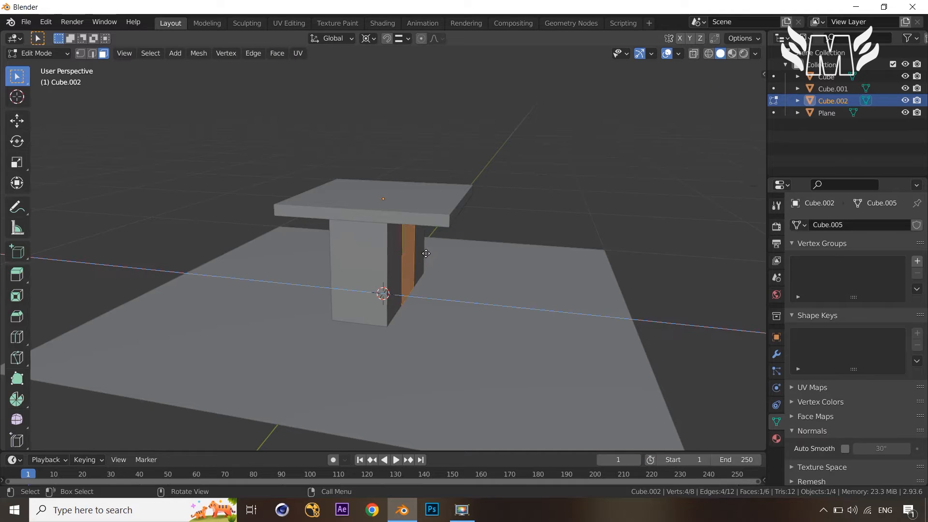
click(456, 222)
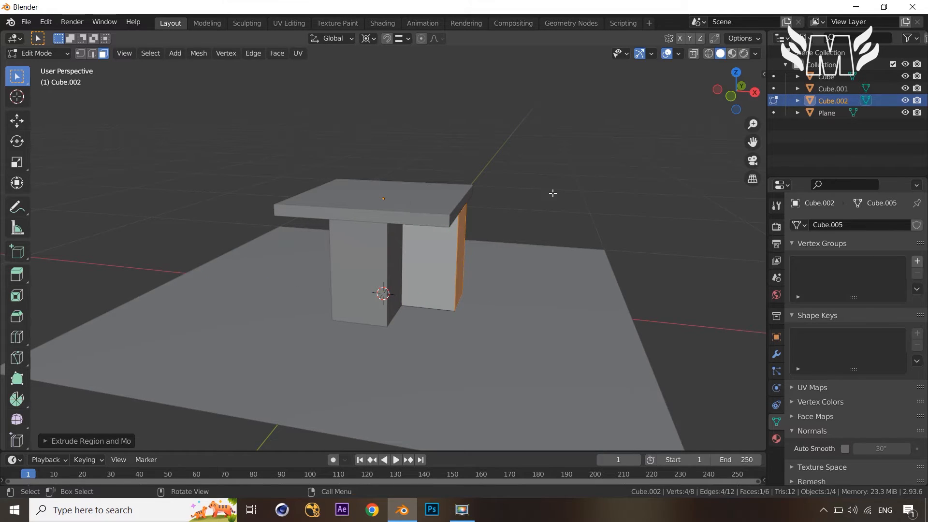
click(551, 194)
- Edit the central supporting block, duplicate the middle face on its -X long side in place and separate it by selection
middle_drag(554, 192, 463, 267)
key(Tab)
click(443, 270)
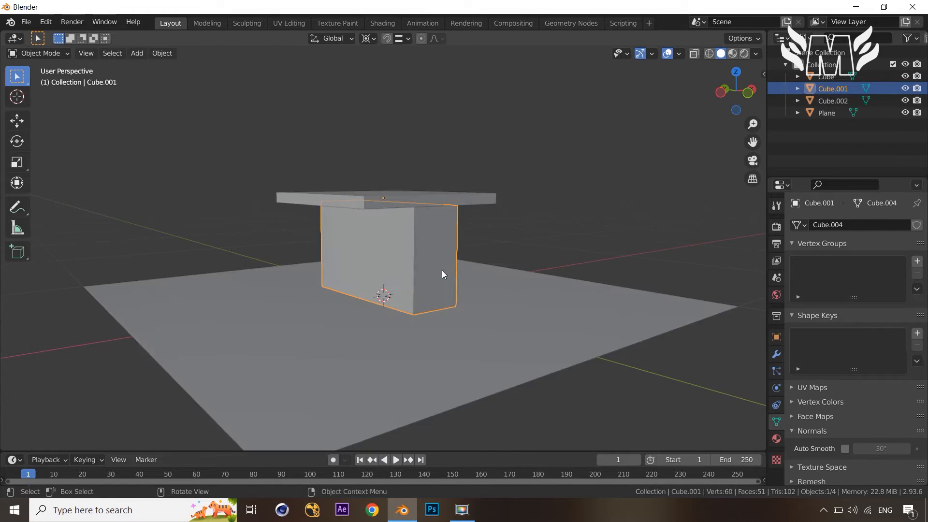
key(Tab)
click(361, 250)
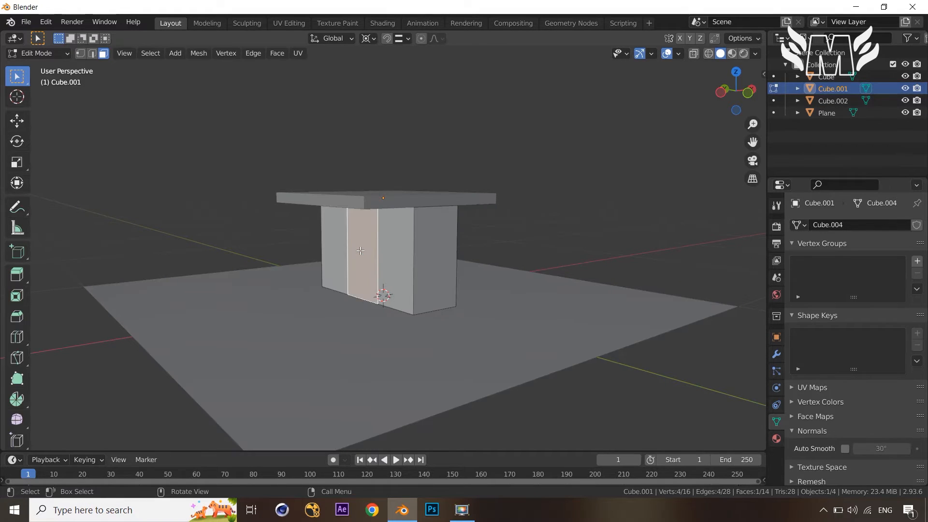
key(shift+d)
right_click(307, 267)
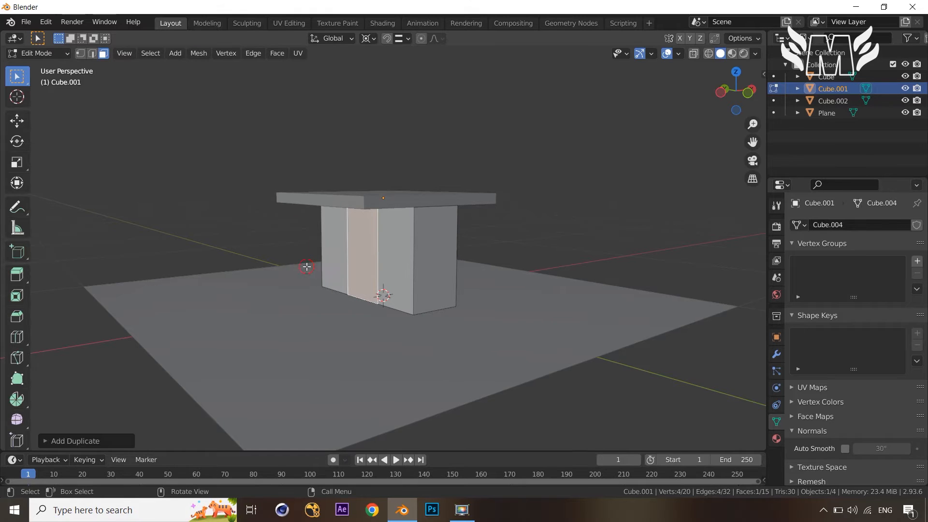
key(p)
click(373, 259)
- Open the separated -X face on its own in Edit Mode and extrude it outward to near the slab's edge
middle_drag(374, 262, 369, 264)
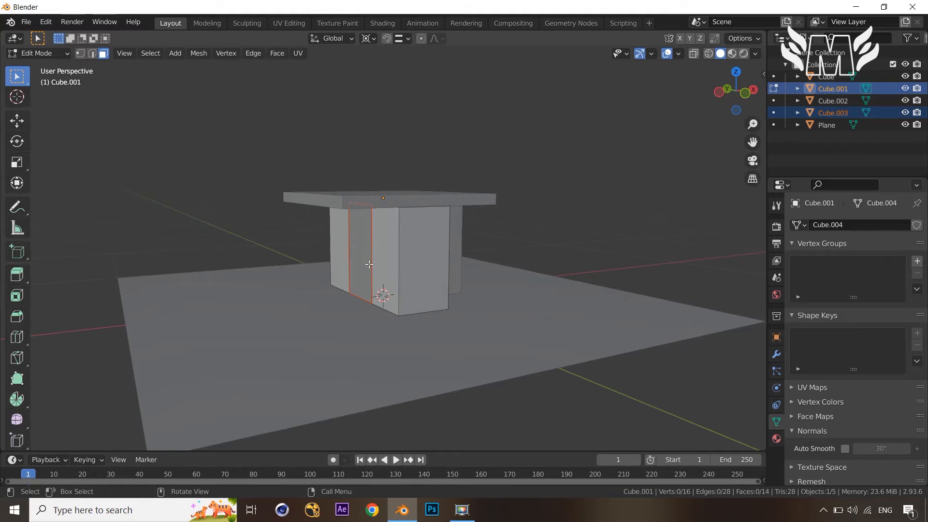
key(Tab)
click(362, 259)
key(Tab)
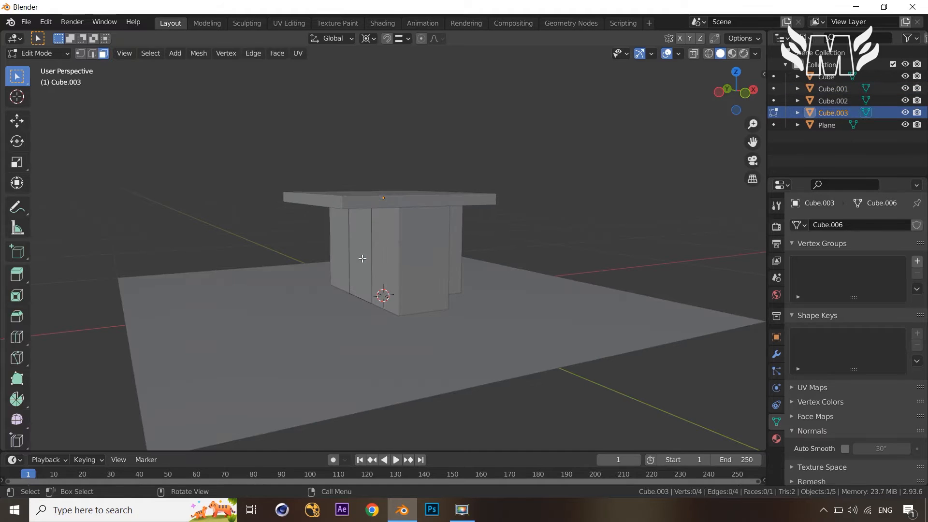
click(363, 258)
key(e)
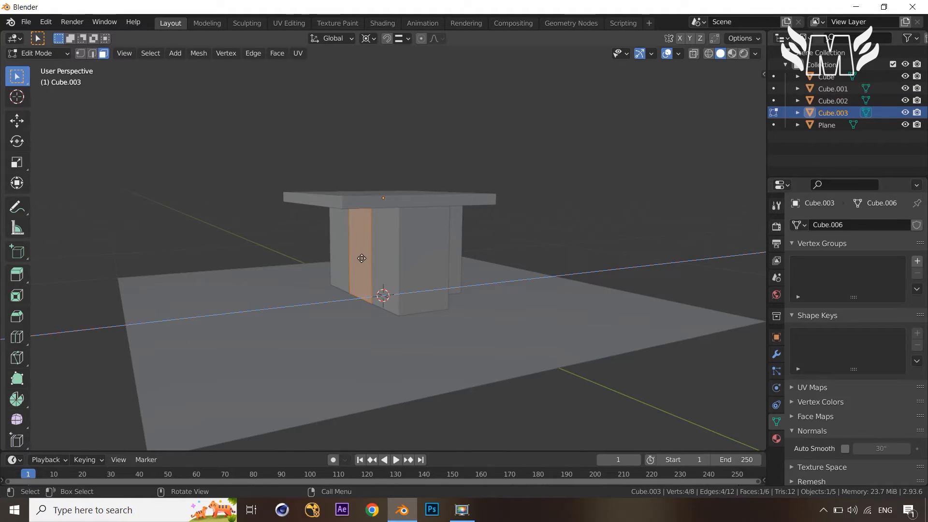
click(318, 205)
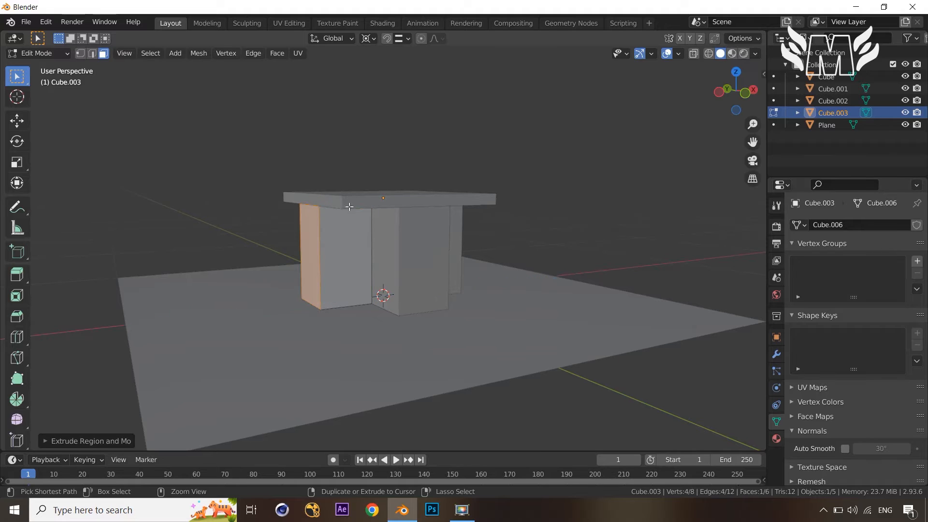
click(479, 136)
- Return to Object Mode and select the central block and both side blocks under the slab together
middle_drag(538, 183, 462, 154)
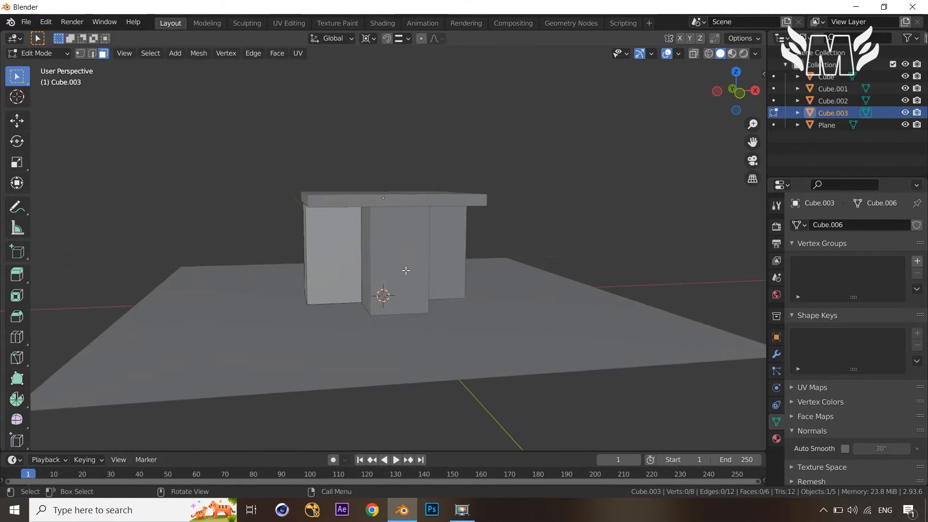
middle_drag(387, 269, 360, 287)
key(Tab)
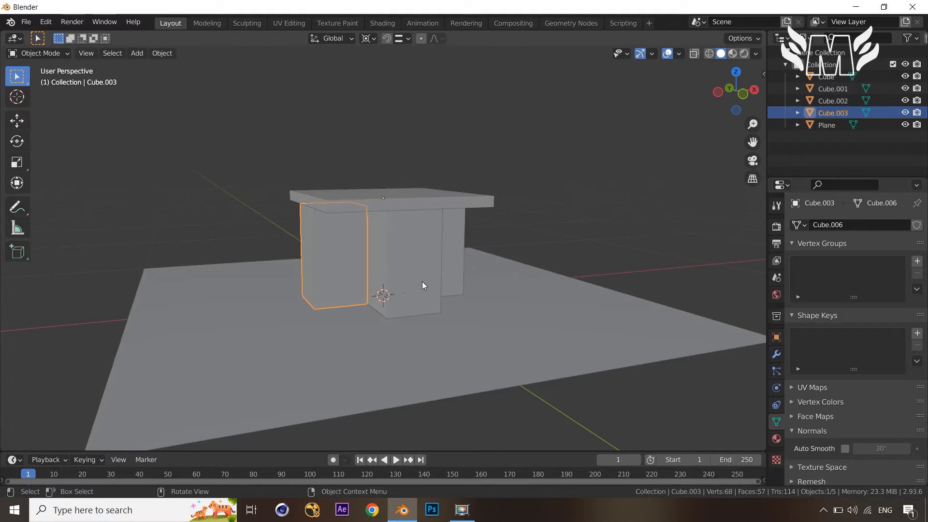
mouse_move(422, 282)
middle_down()
mouse_move(388, 283)
mouse_move(411, 286)
middle_up()
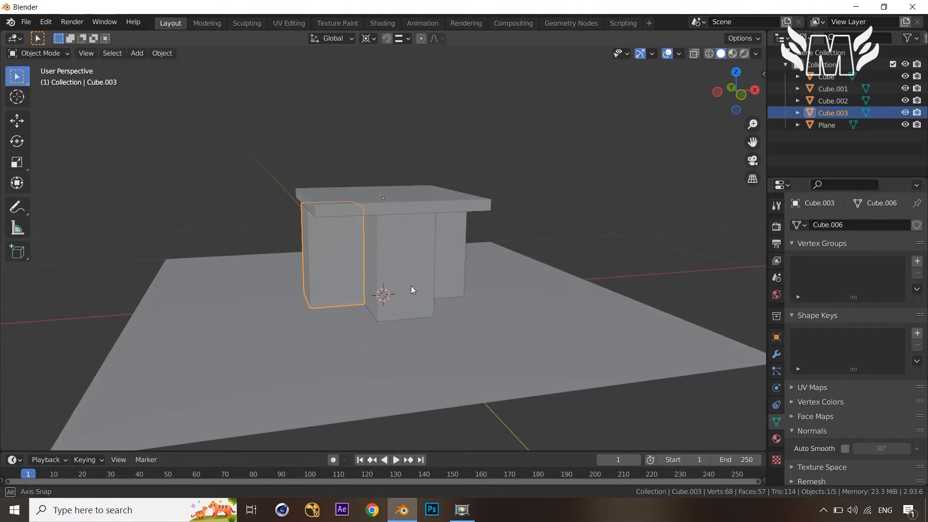
shift+click(411, 285)
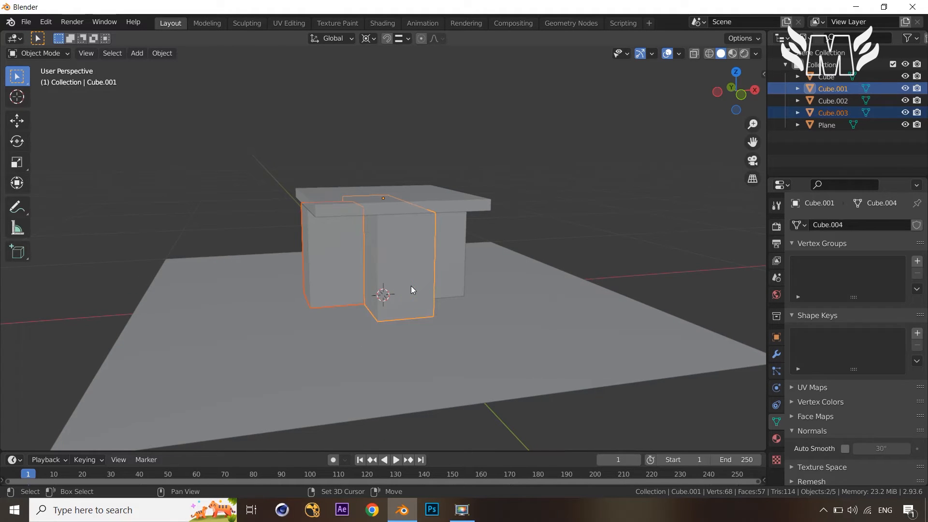
shift+click(462, 263)
middle_drag(576, 238, 529, 264)
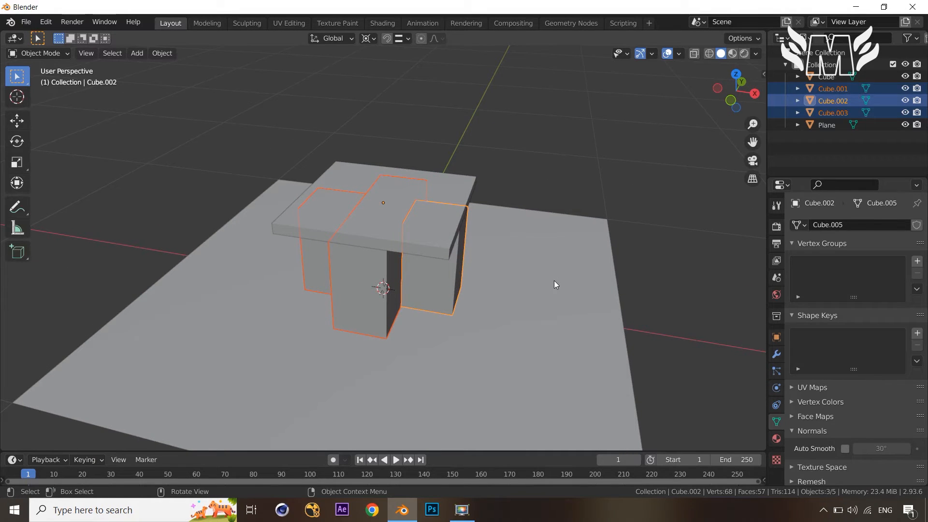
middle_drag(555, 281, 580, 263)
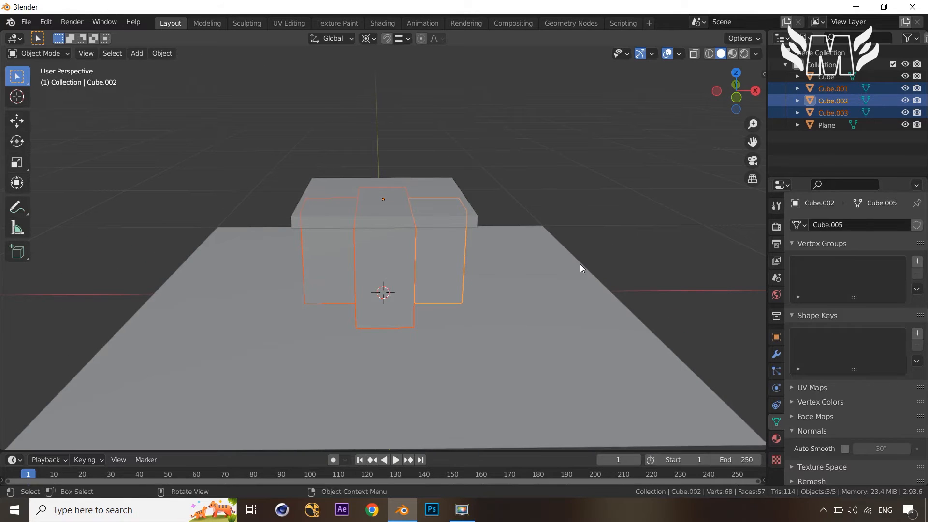
middle_drag(643, 279, 639, 268)
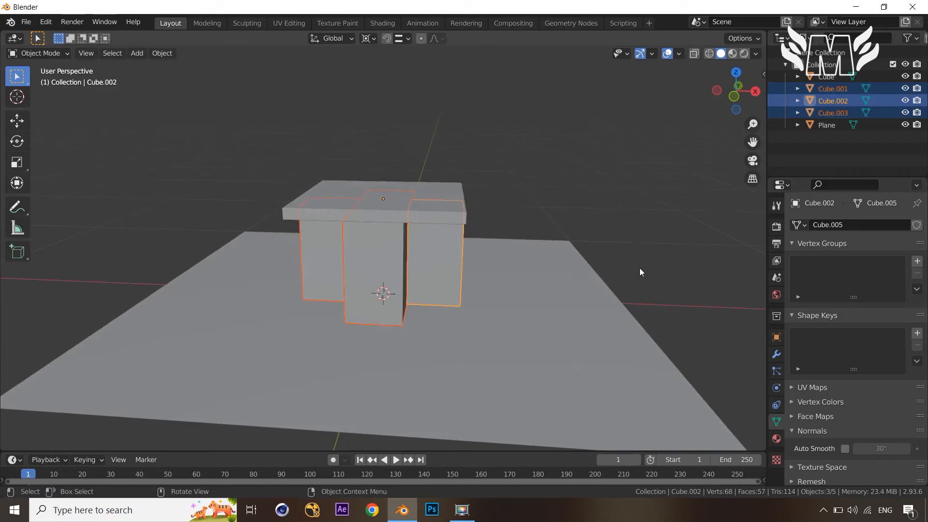
- Scale the three supporting blocks down to roughly half their width and depth, locking the Z axis
key(s)
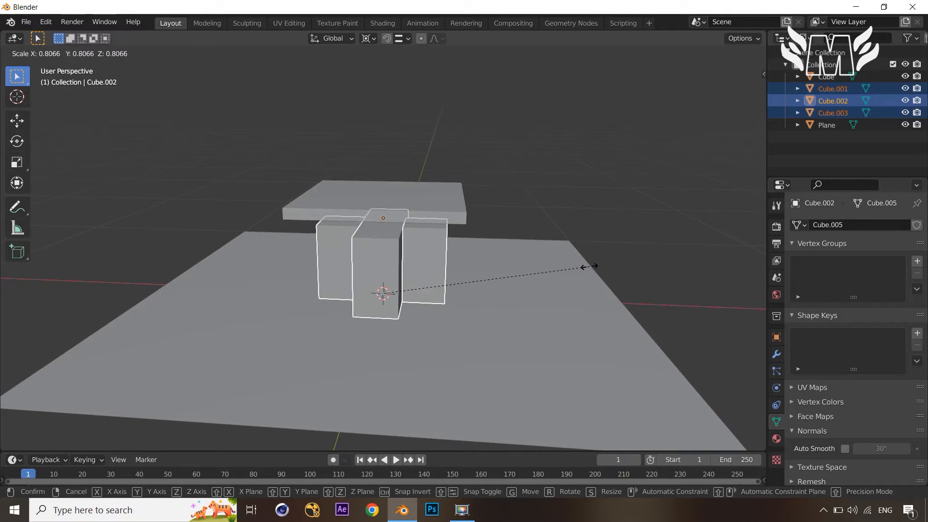
right_click(589, 266)
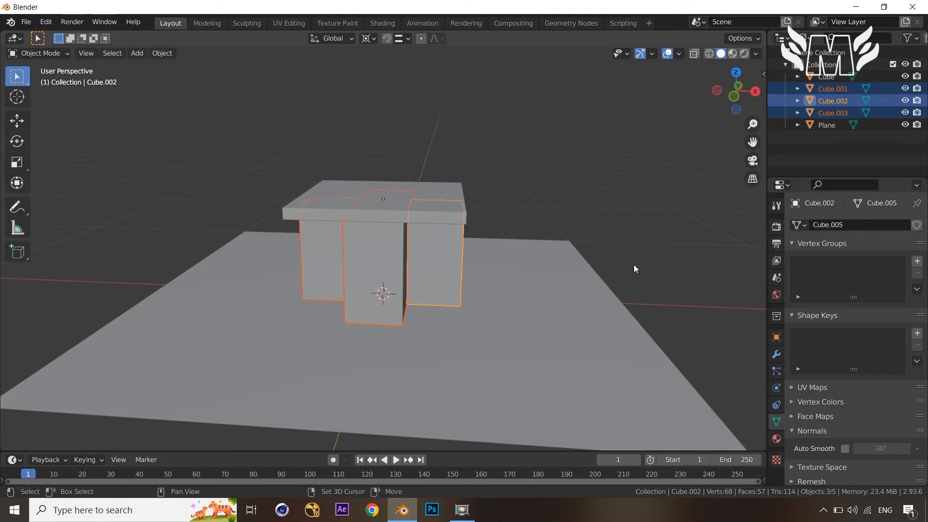
key(s)
key(shift+z)
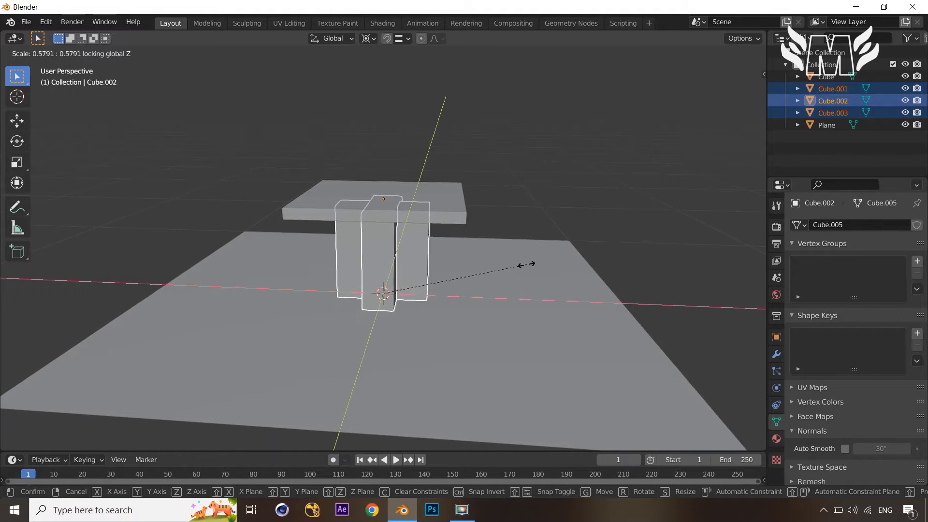
click(512, 267)
middle_drag(601, 254, 646, 212)
click(646, 232)
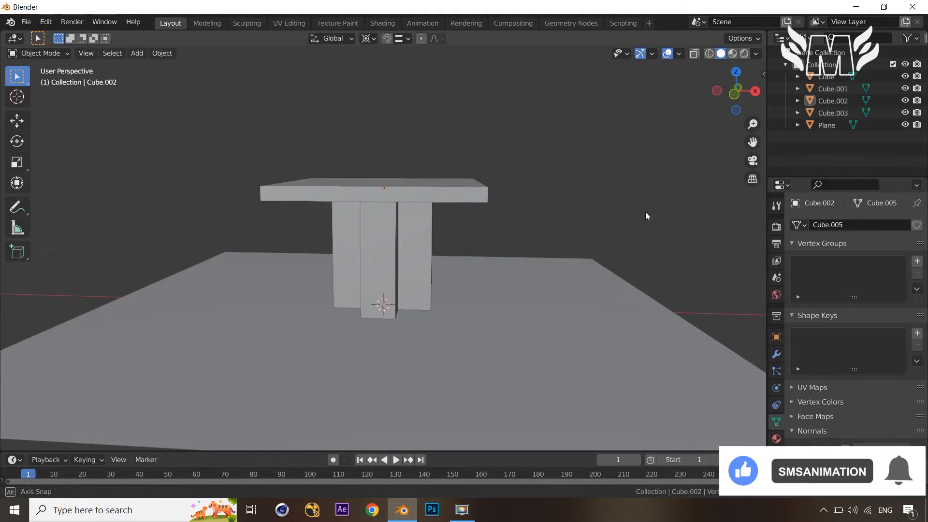
- Restore the selection of the three supporting blocks and rotate them by about 45° around the global Z axis
key(z)
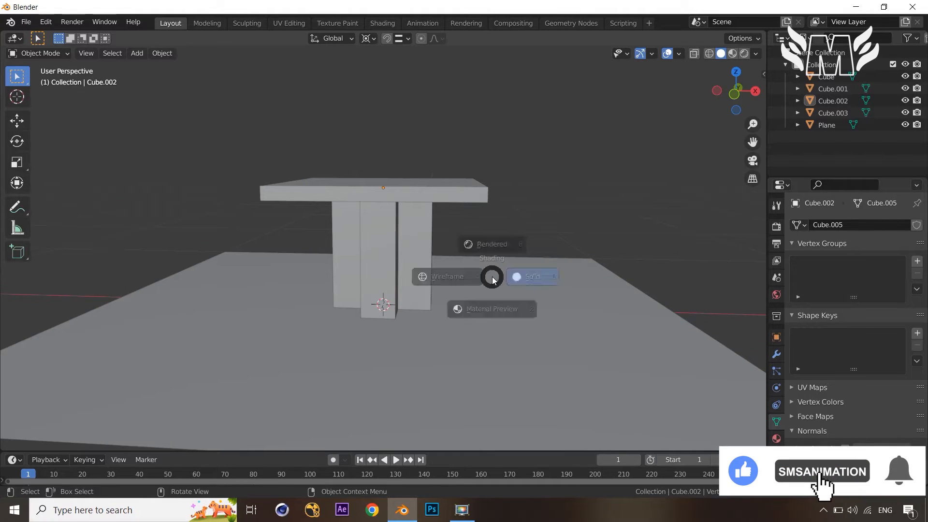
click(489, 276)
key(ctrl+z)
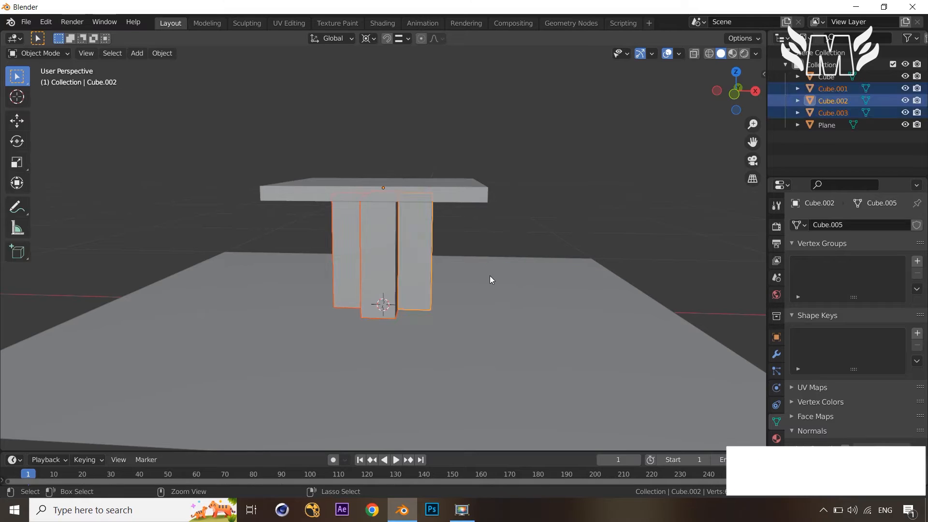
middle_drag(484, 278, 492, 284)
key(r)
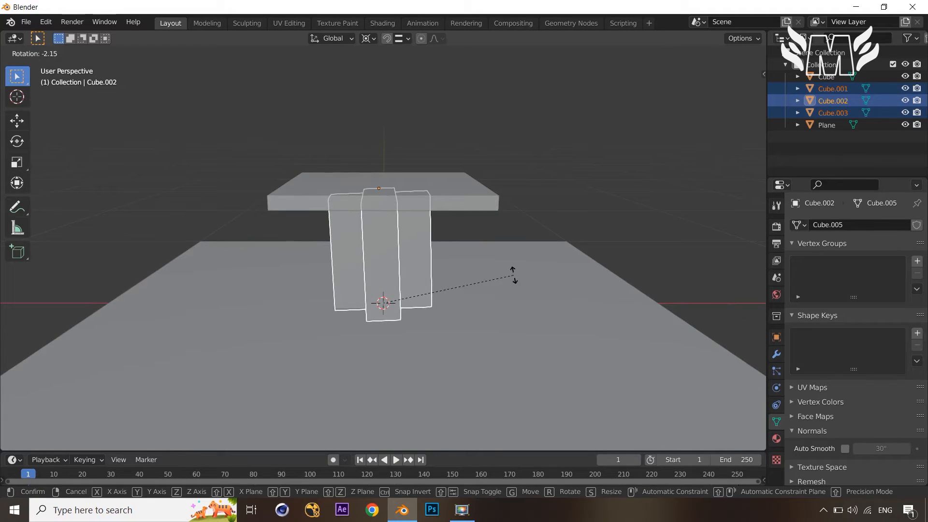
right_click(514, 275)
key(r)
key(z)
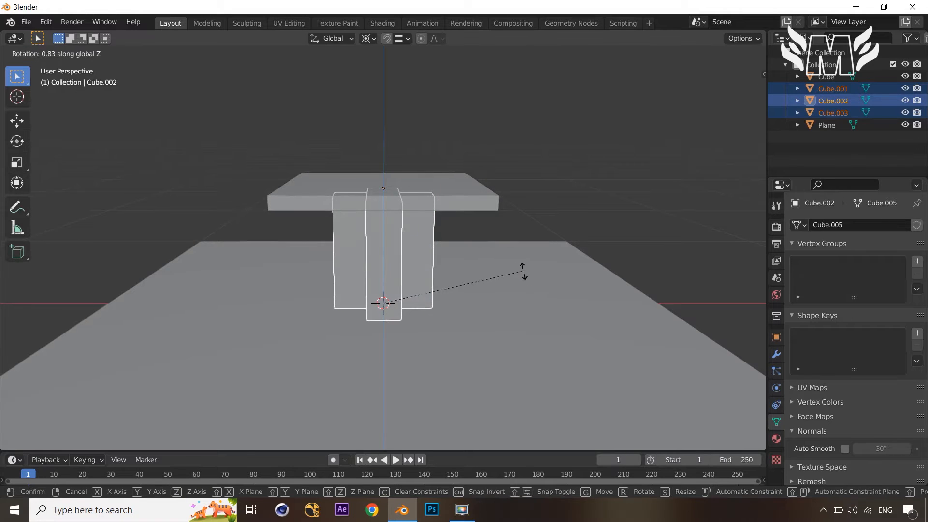
click(721, 178)
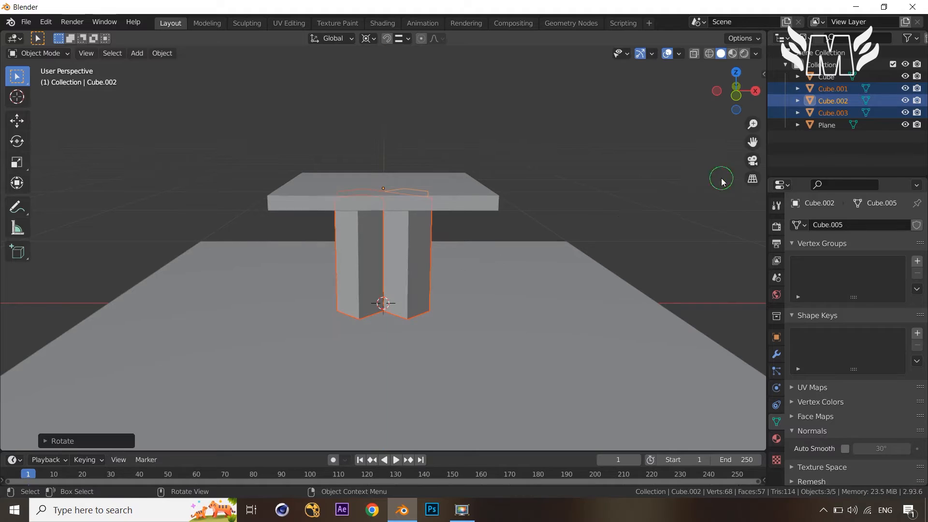
click(672, 197)
- Select the slab together with all three supporting blocks and apply Shade Smooth to them
middle_drag(651, 221, 663, 233)
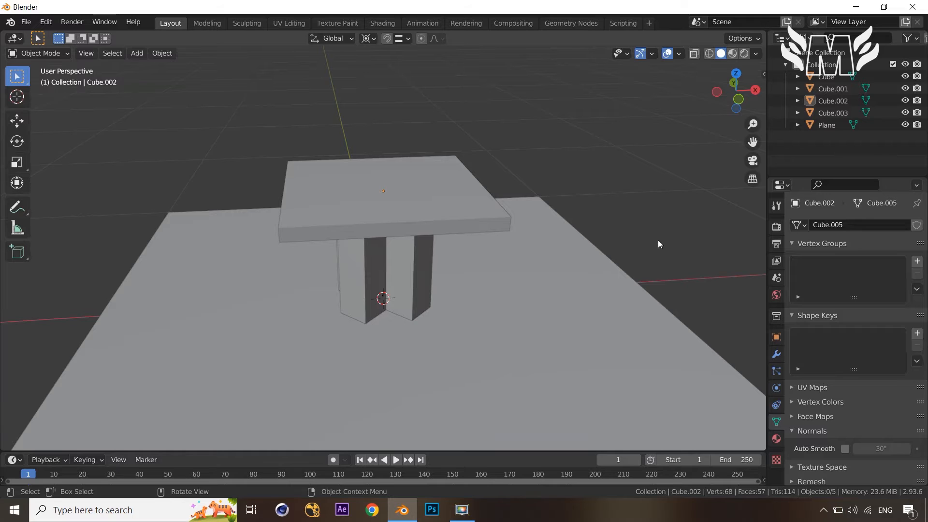
middle_drag(586, 222, 436, 189)
click(435, 173)
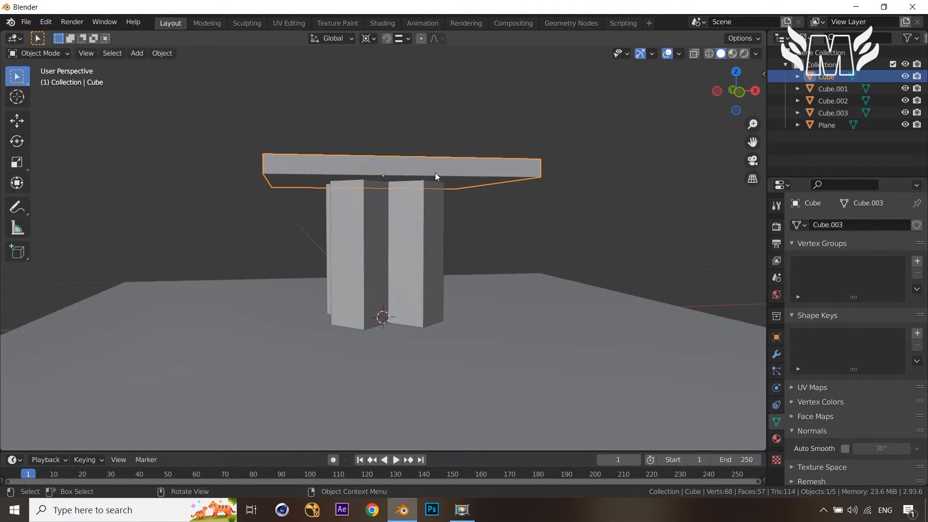
shift+click(416, 222)
shift+click(352, 242)
middle_drag(422, 242, 392, 248)
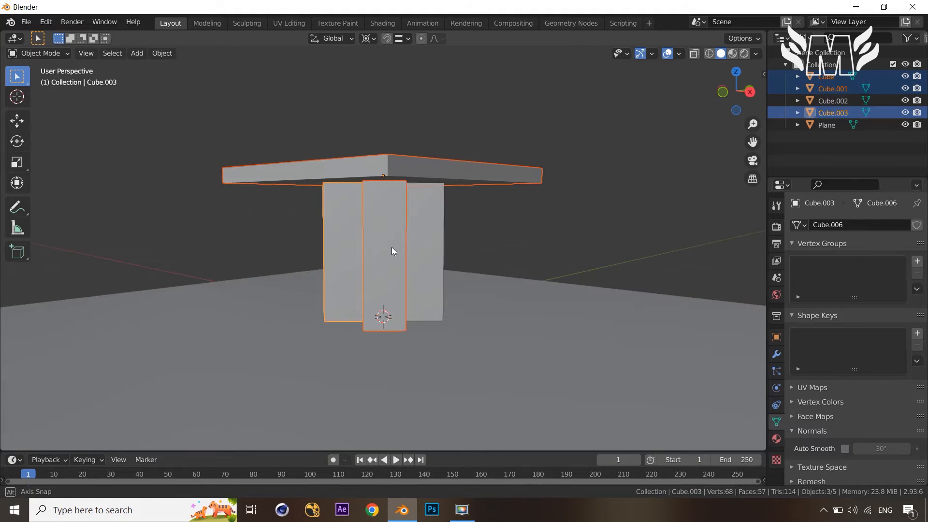
shift+click(436, 243)
right_click(435, 237)
click(428, 222)
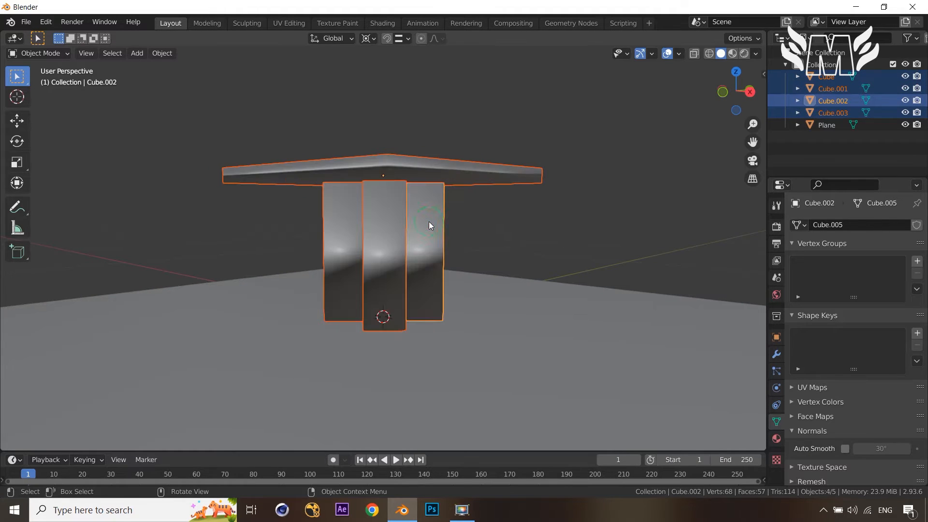
middle_drag(580, 181, 635, 207)
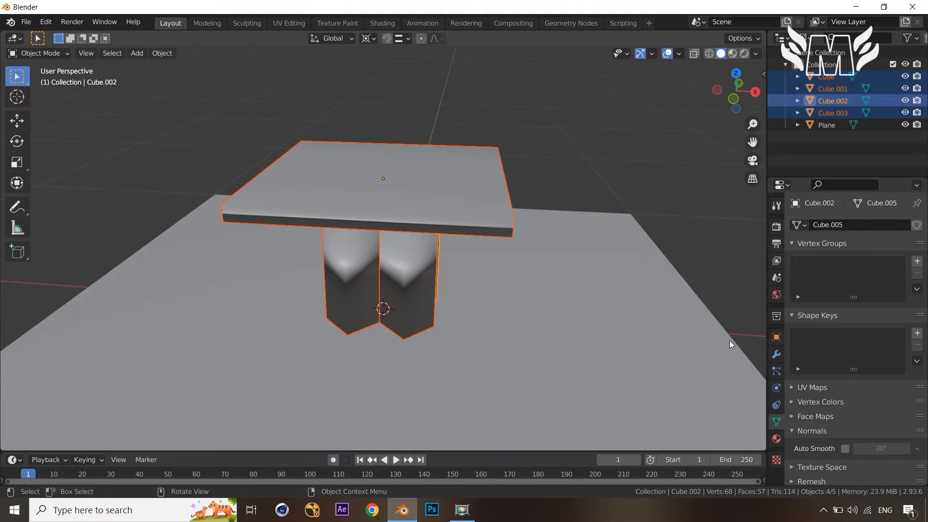
- Enable Auto Smooth at 30° in the normals settings of each of the three supporting blocks
click(845, 450)
middle_drag(666, 316, 639, 272)
click(410, 252)
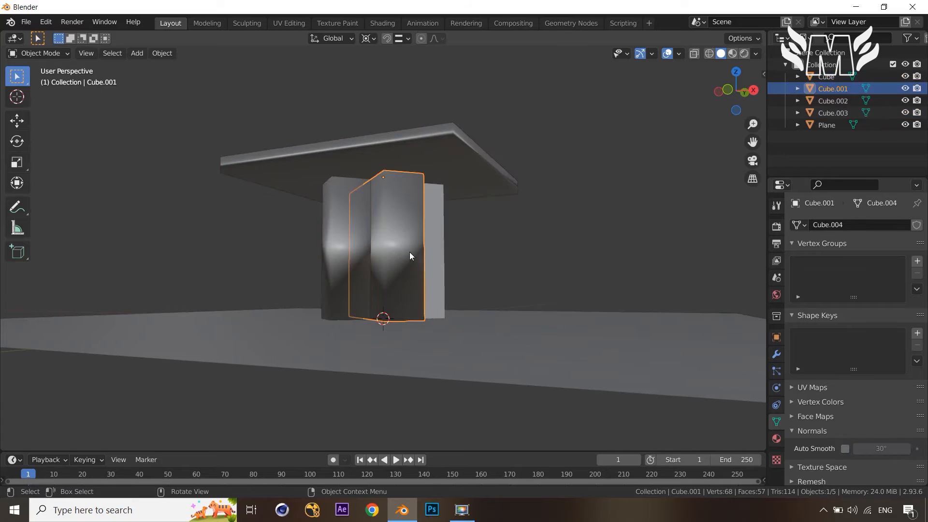
click(845, 449)
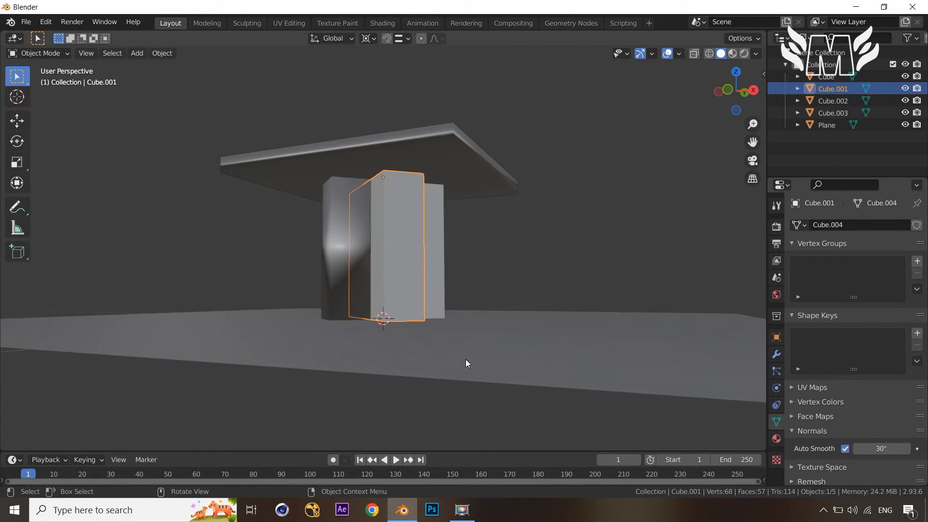
click(348, 279)
click(846, 449)
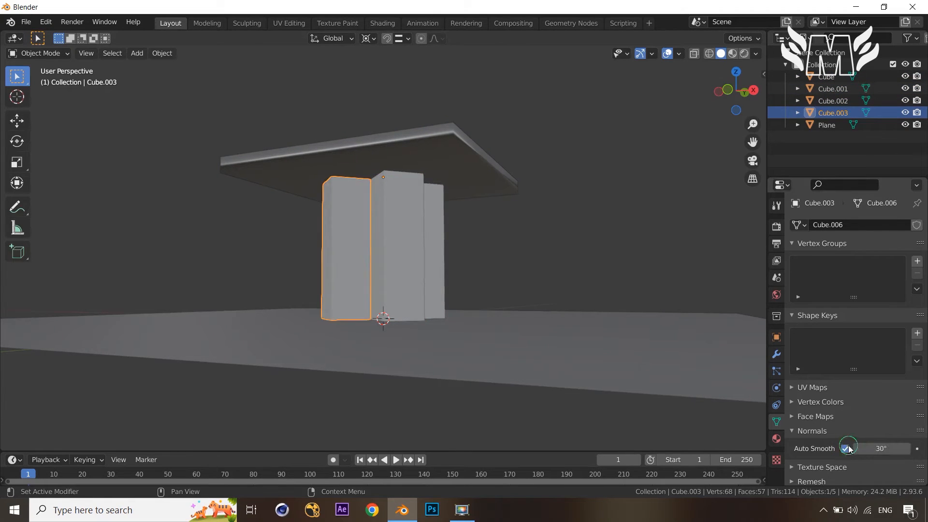
- Enable Auto Smooth at 30° for the slab on top of the supports and clear the selection
click(469, 154)
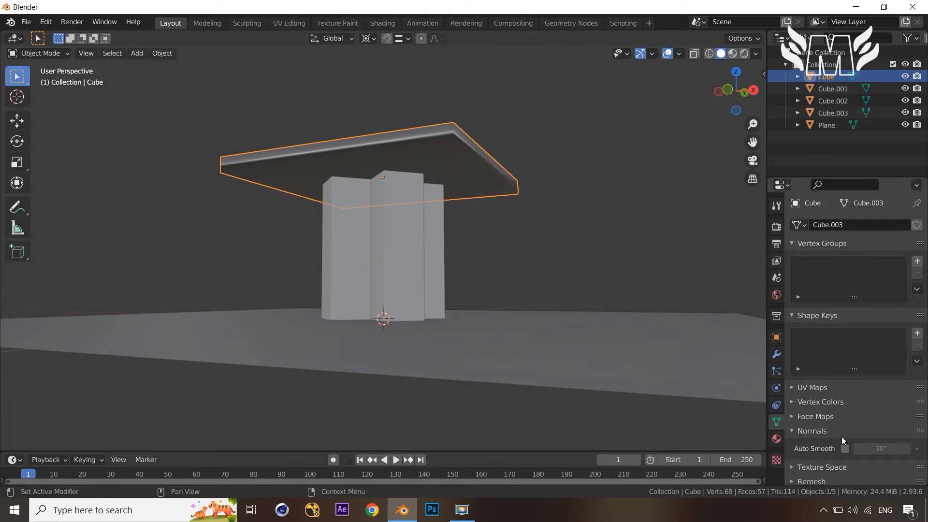
click(846, 449)
click(667, 198)
mouse_move(663, 210)
middle_down()
mouse_move(564, 245)
mouse_move(454, 227)
mouse_move(522, 201)
mouse_move(617, 234)
mouse_move(522, 284)
mouse_move(529, 292)
mouse_move(435, 303)
mouse_move(518, 308)
middle_up()
scroll(523, 289, down, 3)
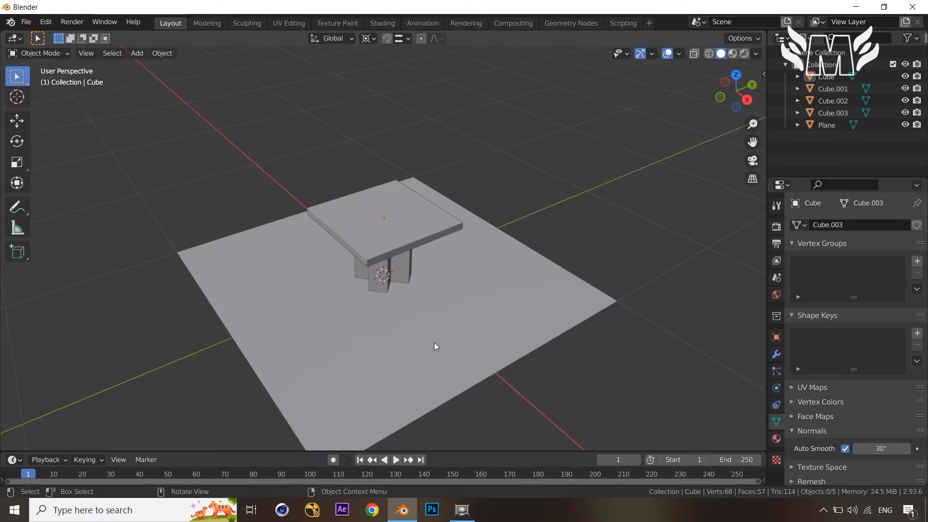
- Duplicate the side support nearest the positive Y side and move the copy along the global Y axis until it clears the slab
middle_drag(435, 346, 411, 287)
click(401, 259)
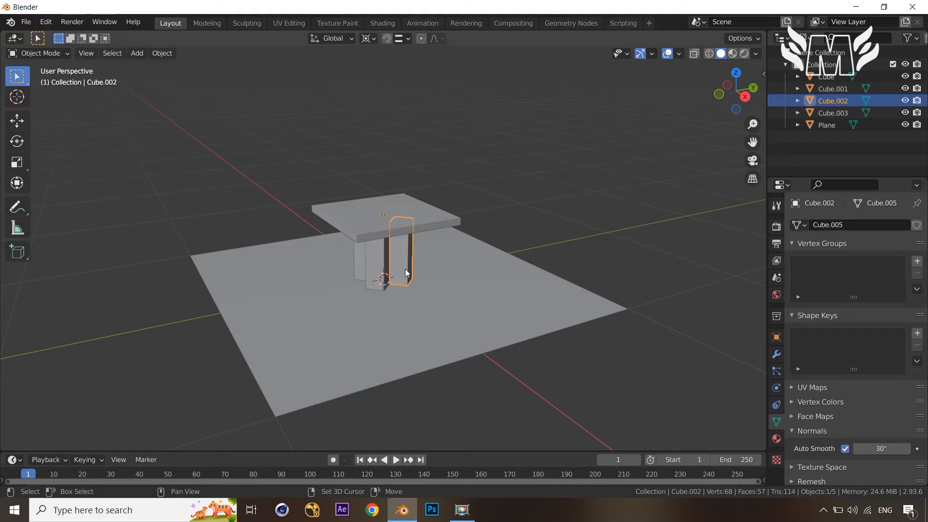
key(shift+d)
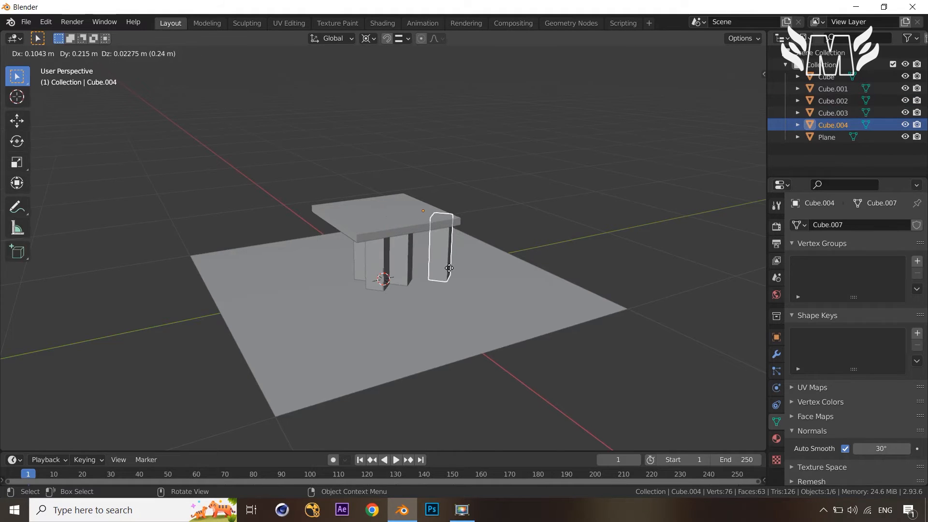
key(shift+z)
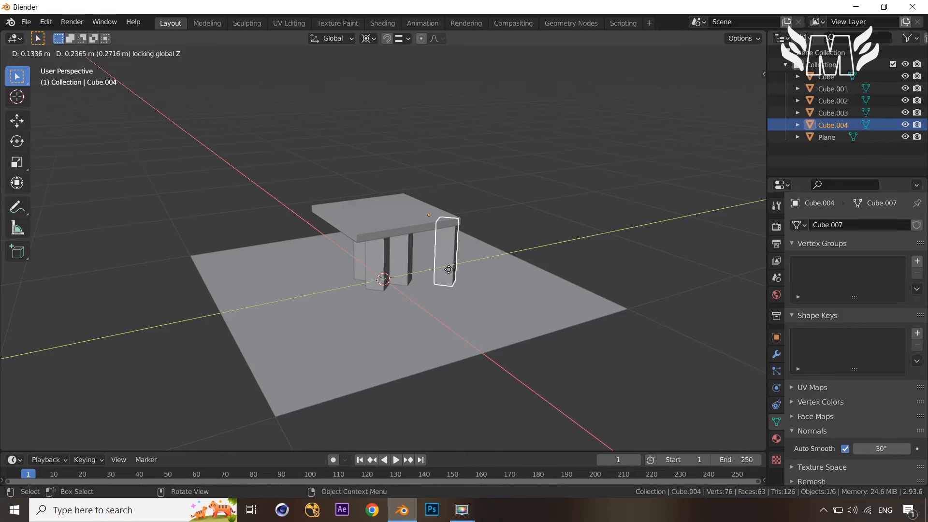
key(y)
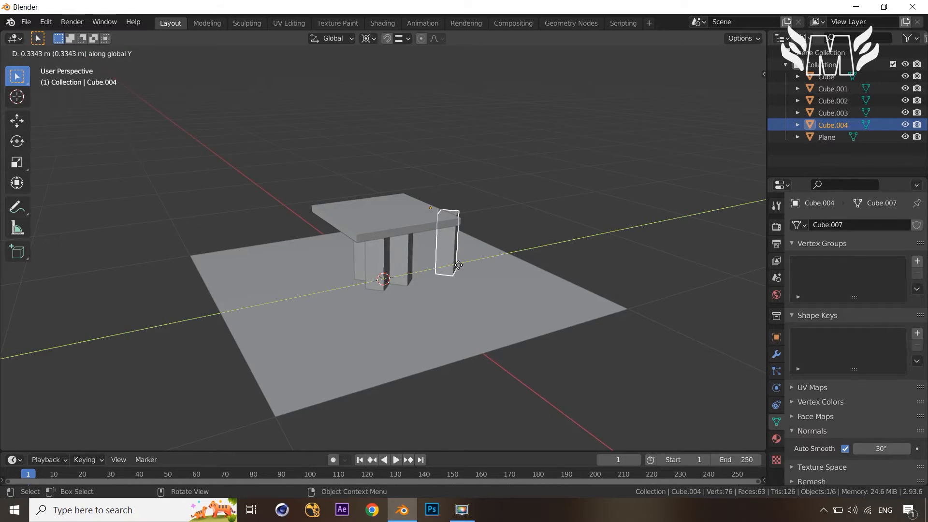
click(472, 265)
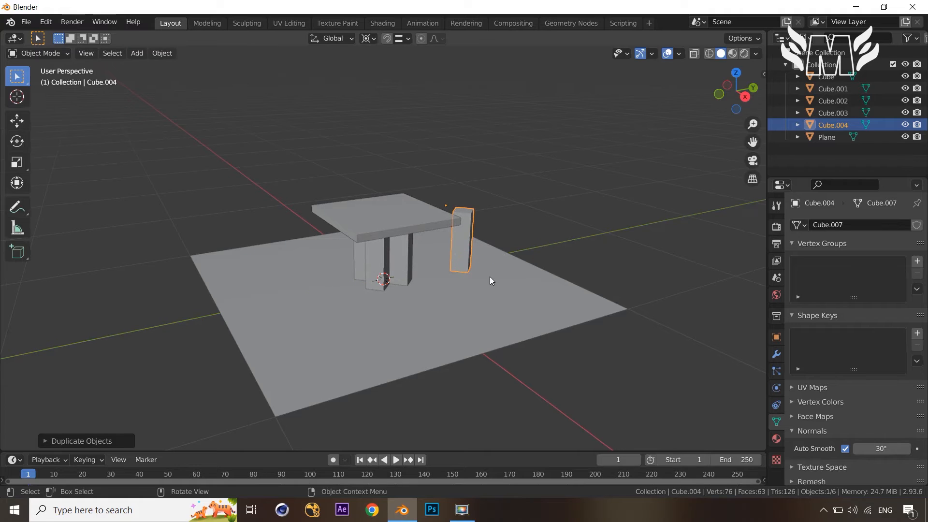
- Try to rotate the duplicated block by 45° around the global Z axis, and undo the rotation
text(rz)
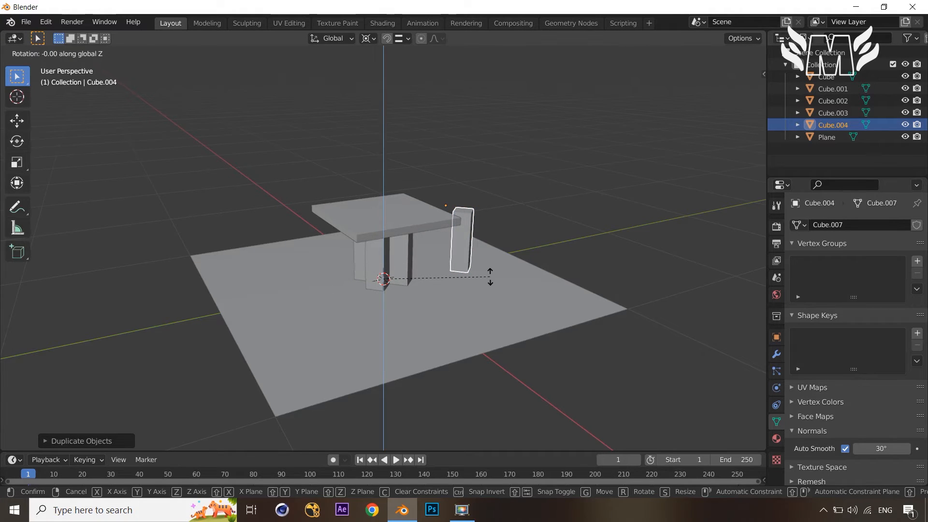
text(45)
key(Return)
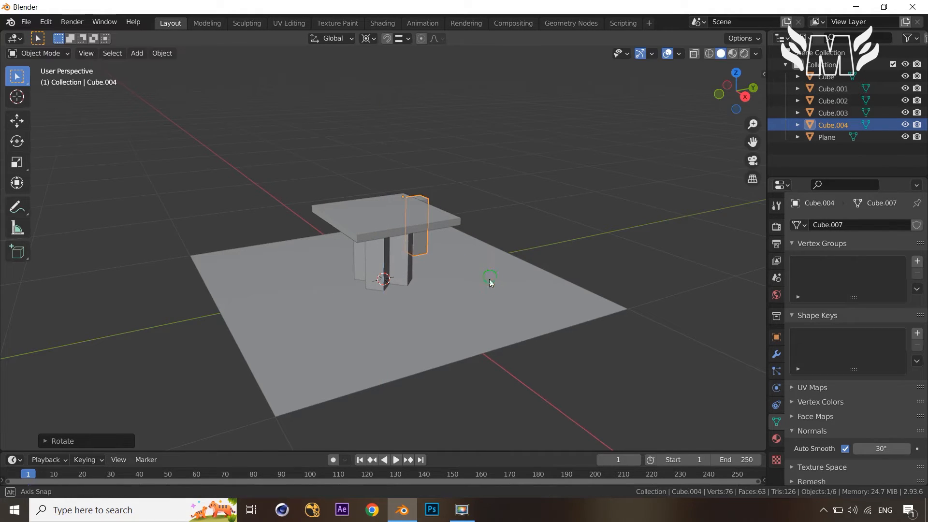
middle_drag(490, 279, 416, 338)
key(ctrl+z)
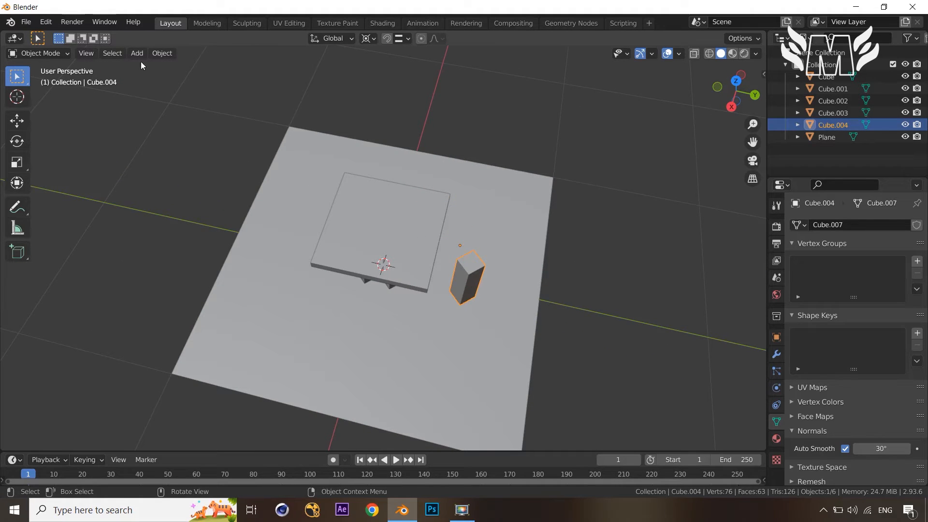
- Set the duplicated block's origin to its geometry
click(161, 53)
mouse_move(194, 80)
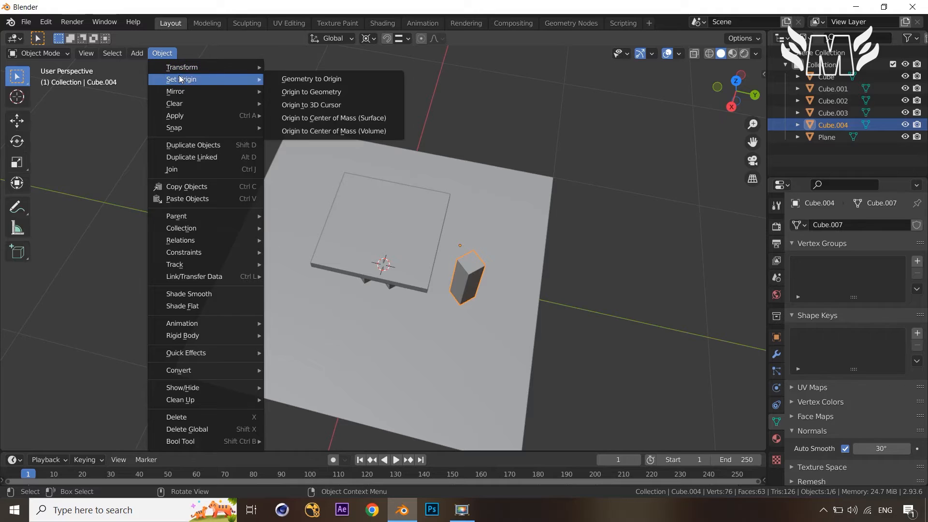
click(342, 92)
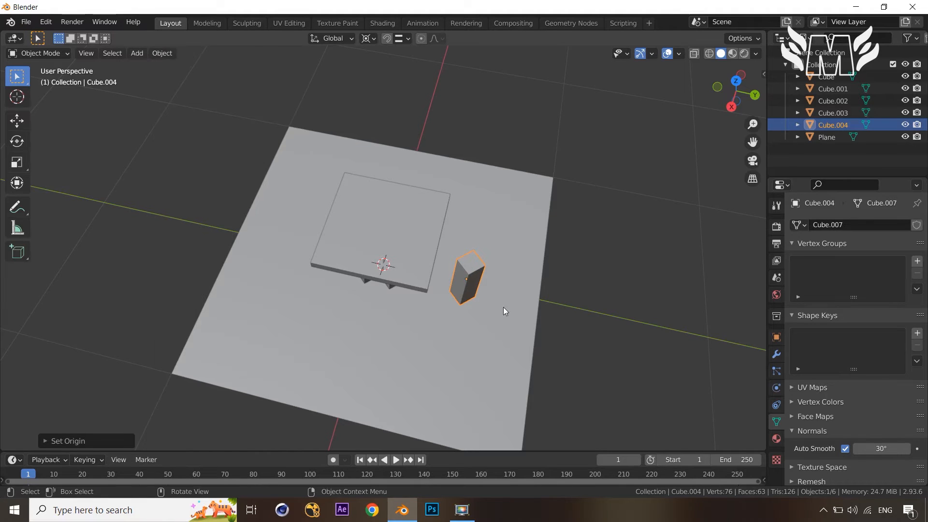
text(r)
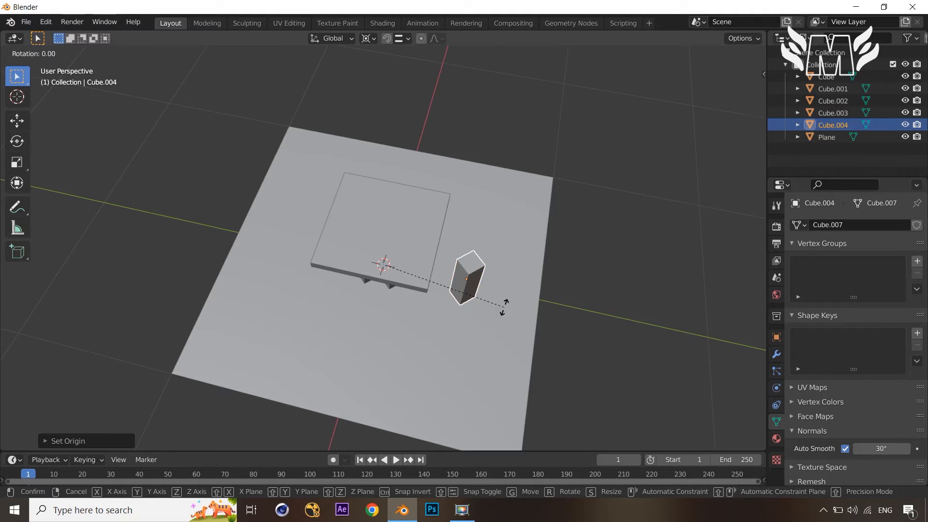
text(z45)
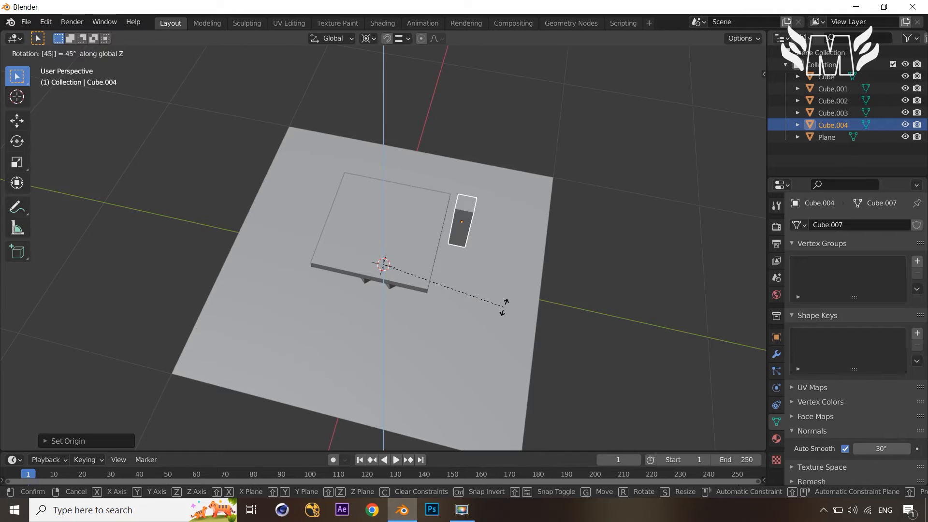
key(Return)
- Open the transform pivot point choices for rotating the duplicated block
key(period)
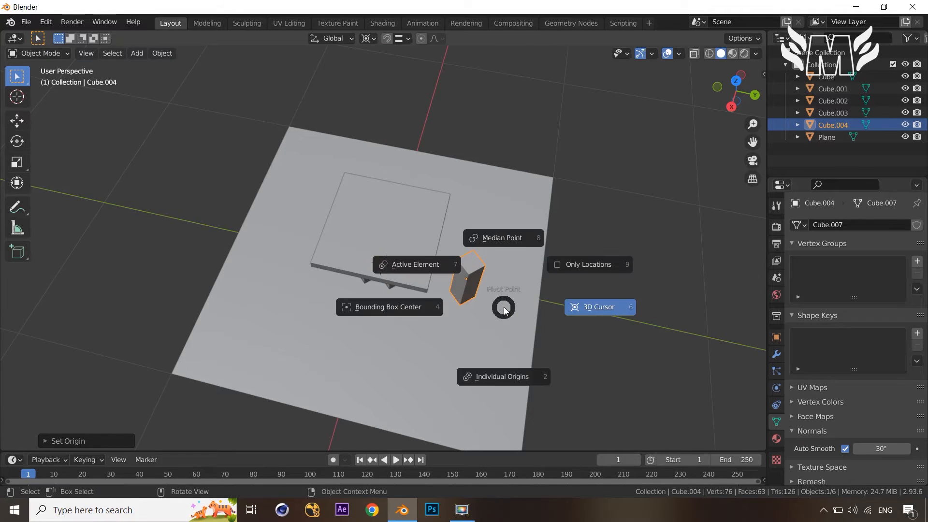
- Set the pivot point to Individual Origins and rotate the block beside the table 45° about the Z axis
click(513, 375)
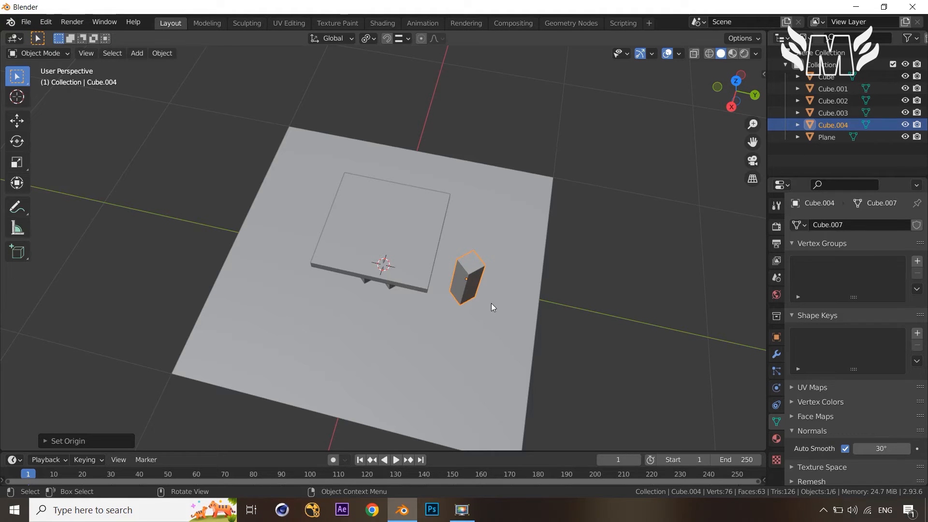
key(r)
key(z)
key(4)
key(5)
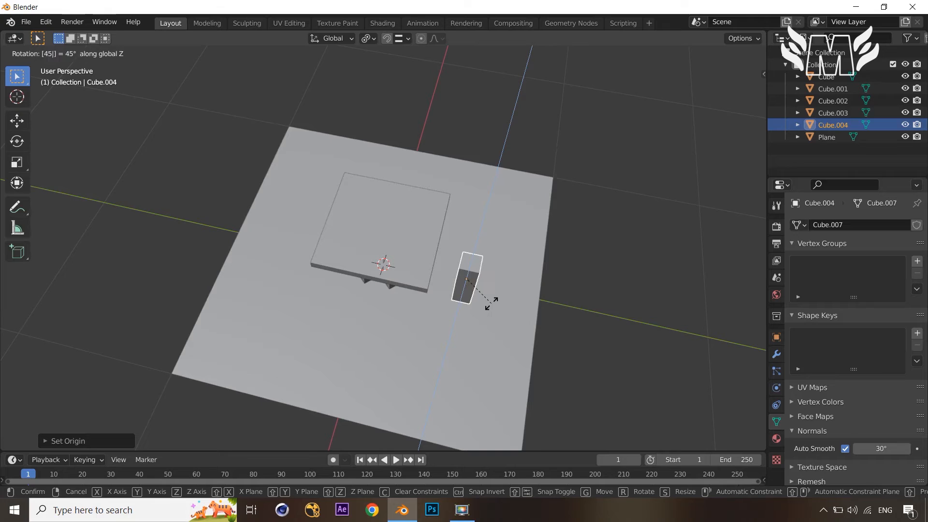
key(Return)
middle_drag(655, 282, 663, 228)
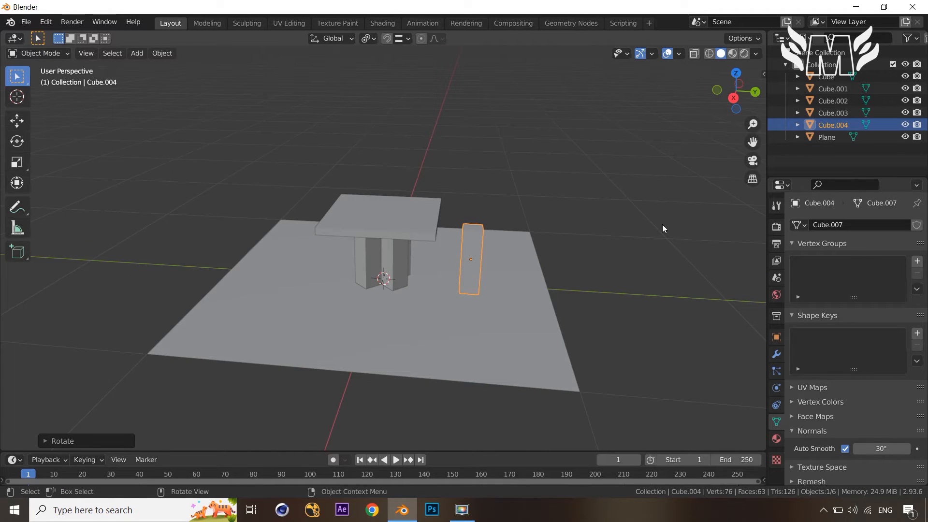
key(n)
click(682, 348)
- Move the block about -0.07 m along X from the top view, lining it up with the table's centre
middle_drag(721, 385, 614, 375)
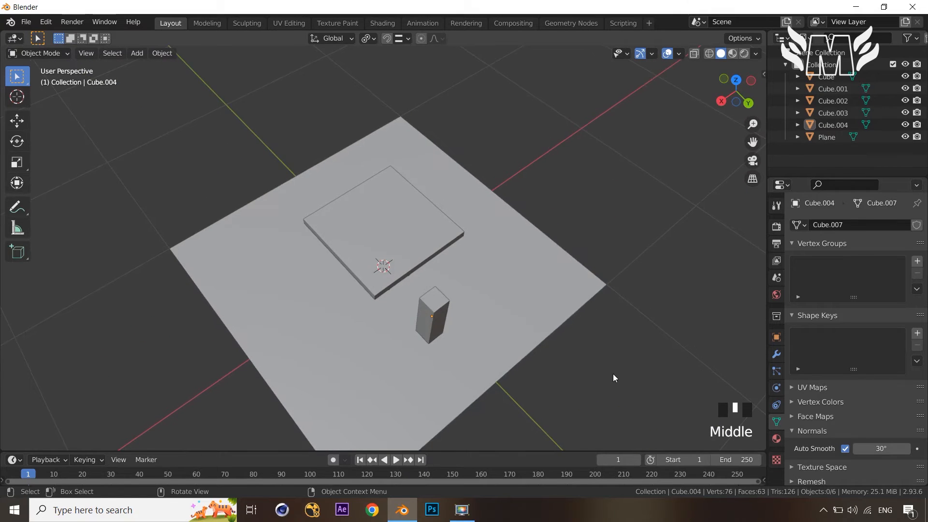
key(KP_7)
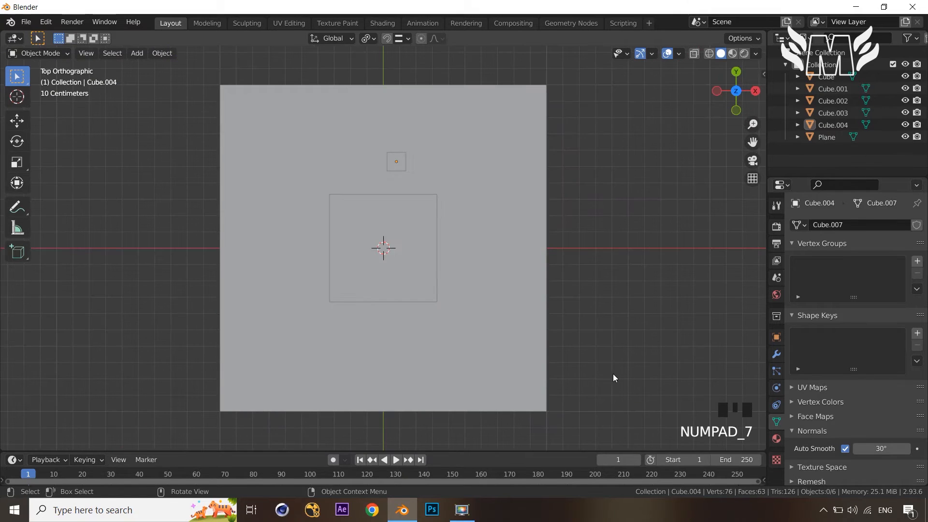
click(397, 160)
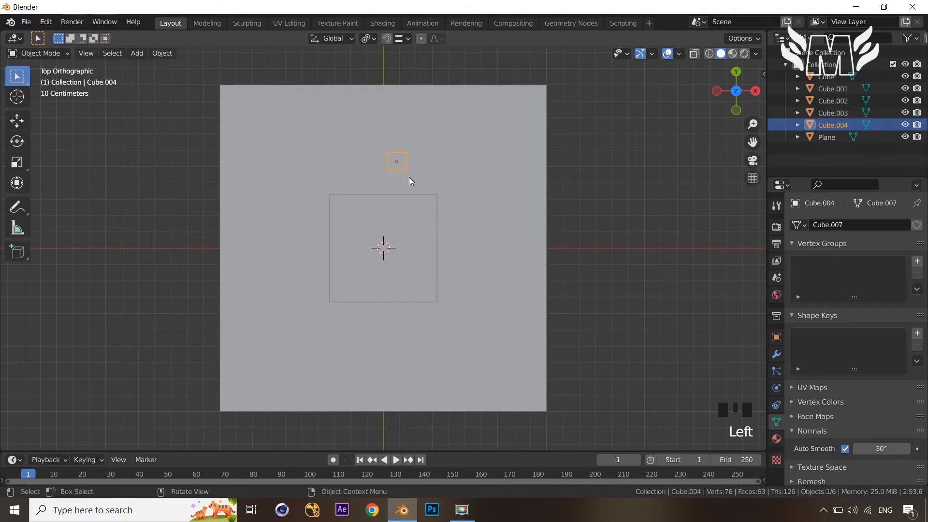
key(g)
key(x)
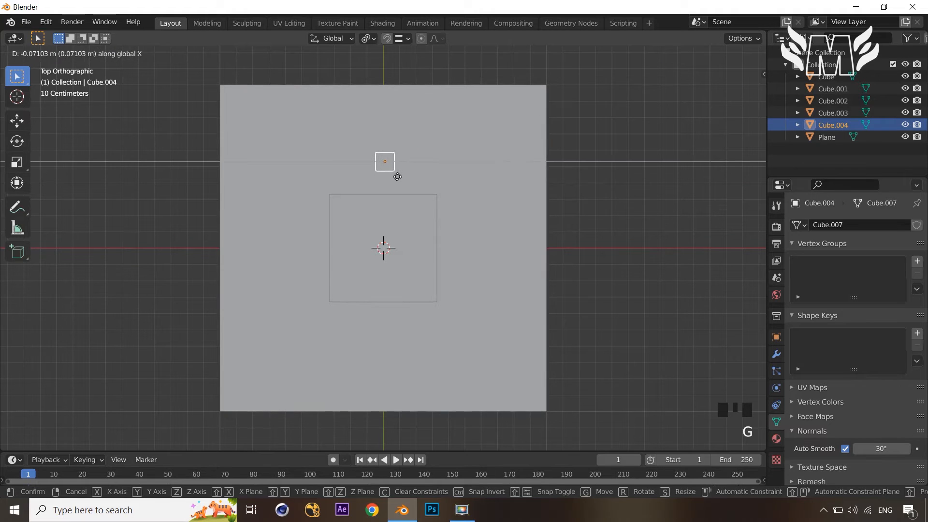
click(397, 177)
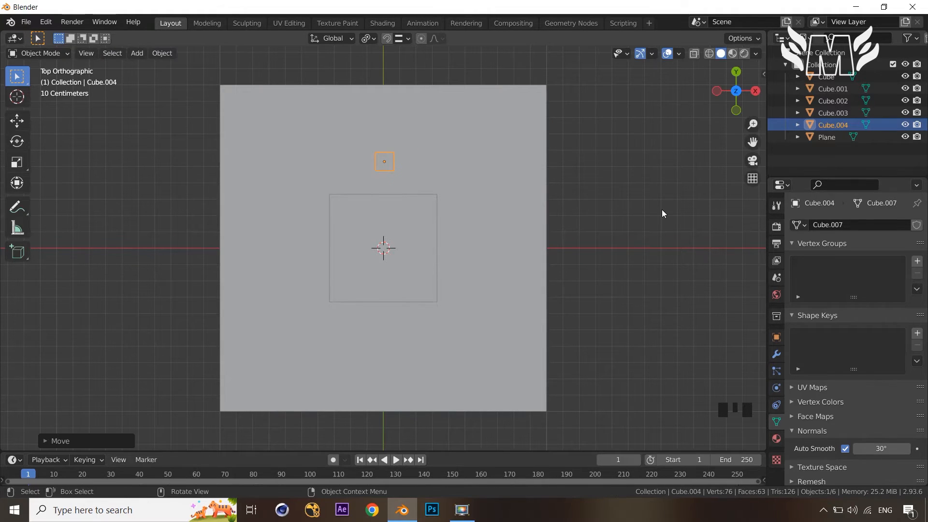
- Scale the block along X to about twice its width and thin it along Y into a flat slab
key(s)
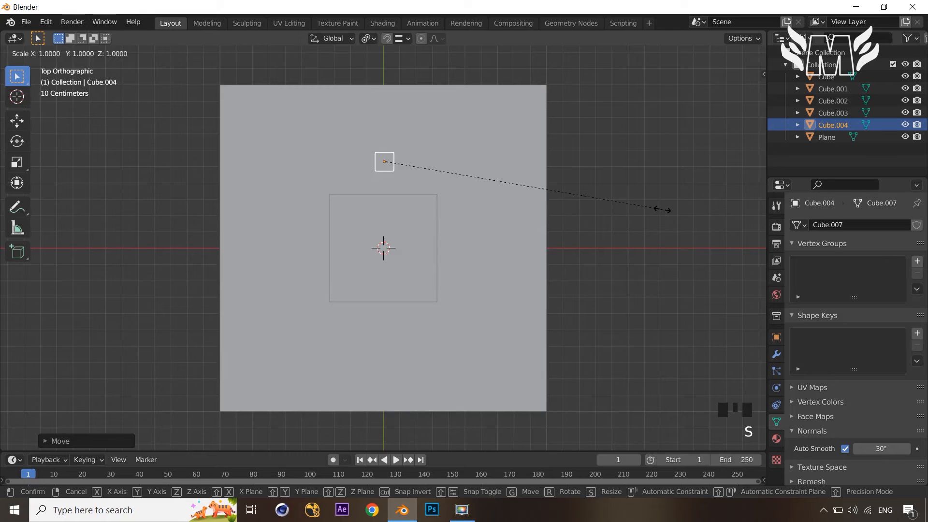
key(x)
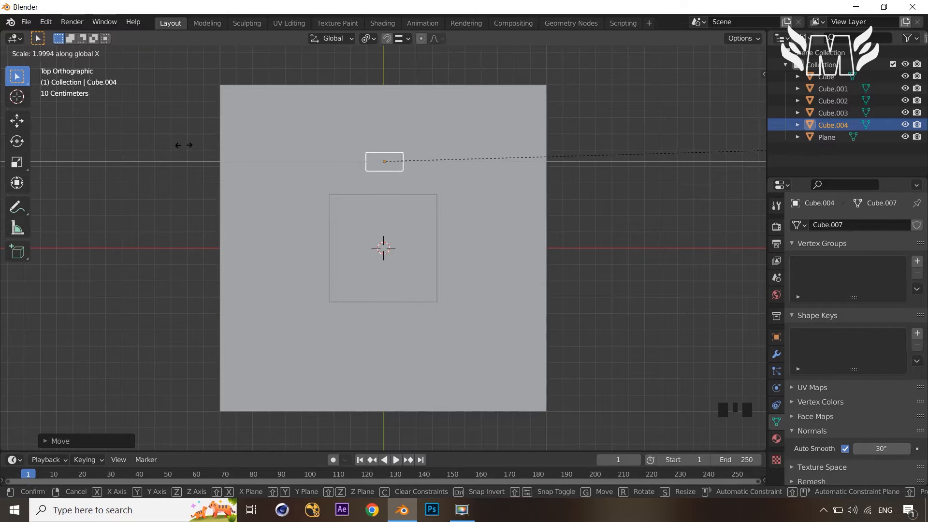
click(207, 148)
key(s)
key(y)
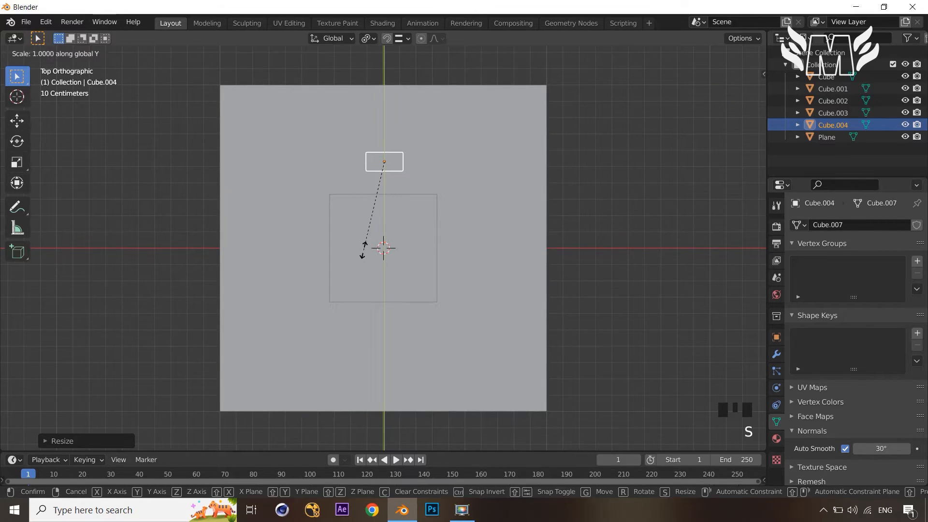
click(357, 207)
- Move the slab about 0.09 m along Y, away from the table
key(g)
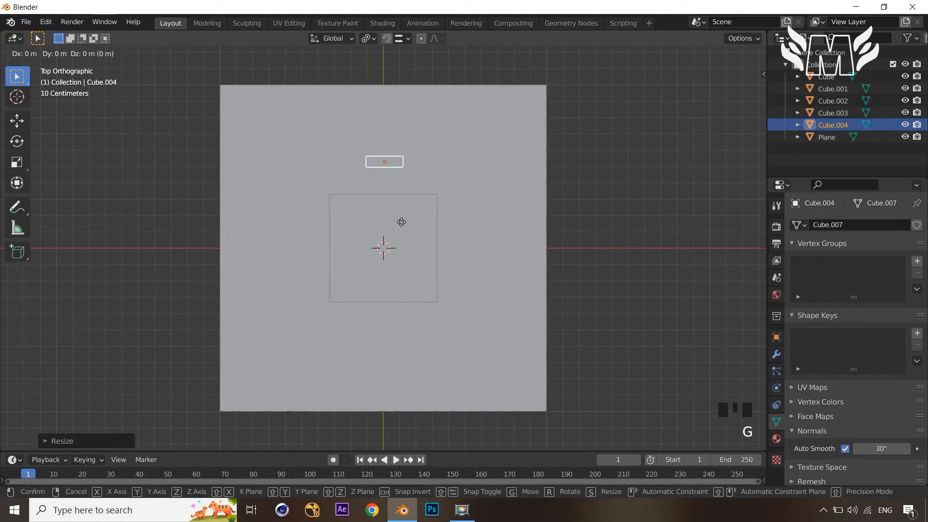
key(z)
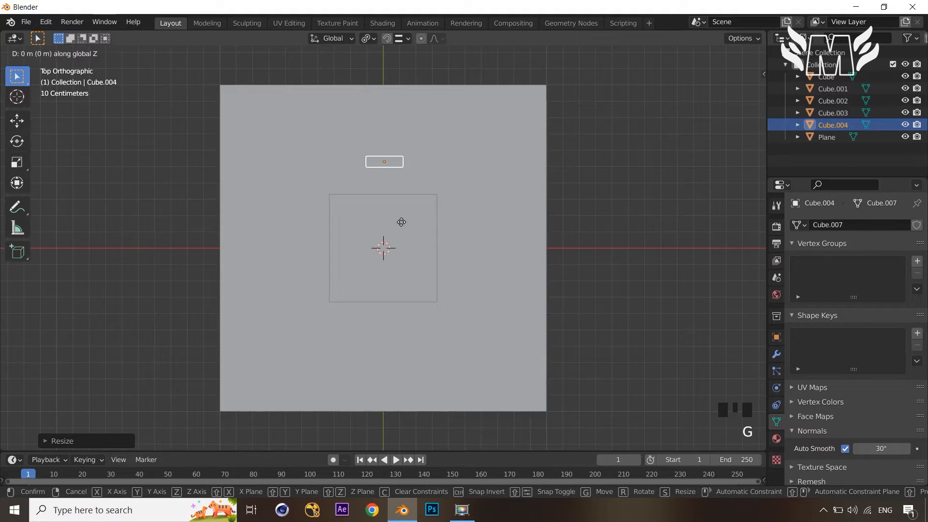
click(403, 180)
key(g)
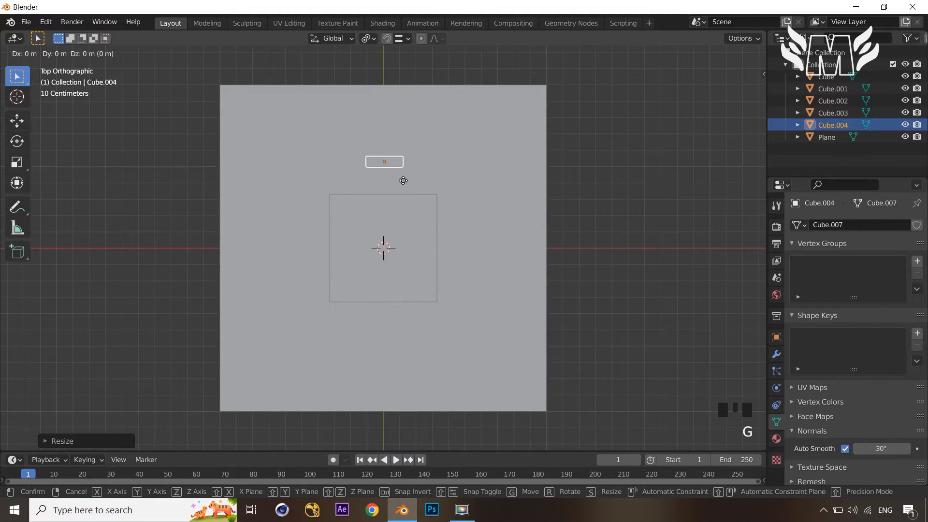
key(y)
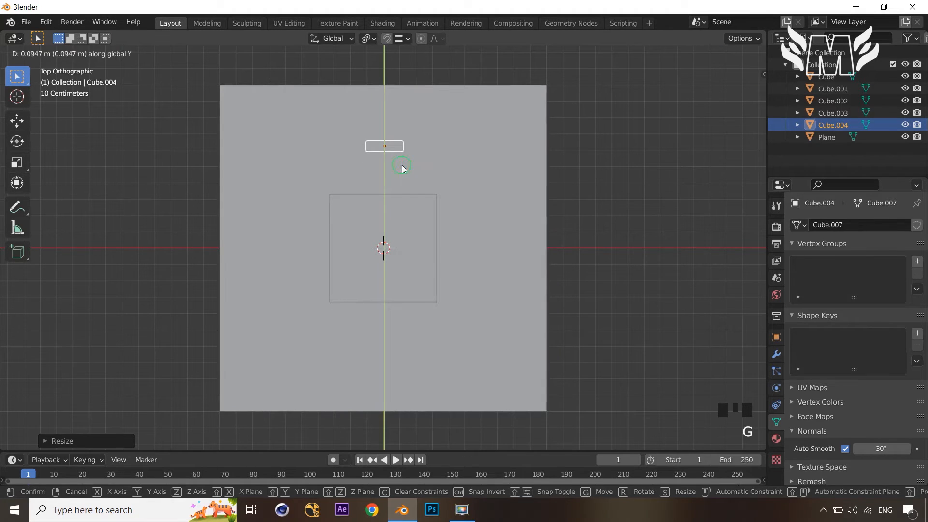
click(402, 165)
- Duplicate the slab in place and rotate the copy 90° about the Z axis
middle_drag(401, 165, 404, 204)
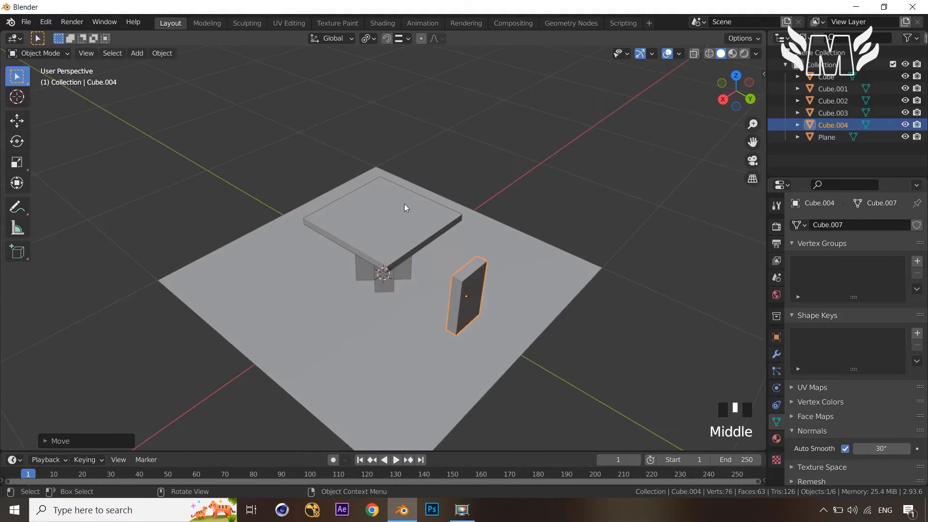
scroll(438, 275, down, 2)
middle_drag(438, 275, 486, 241)
click(472, 261)
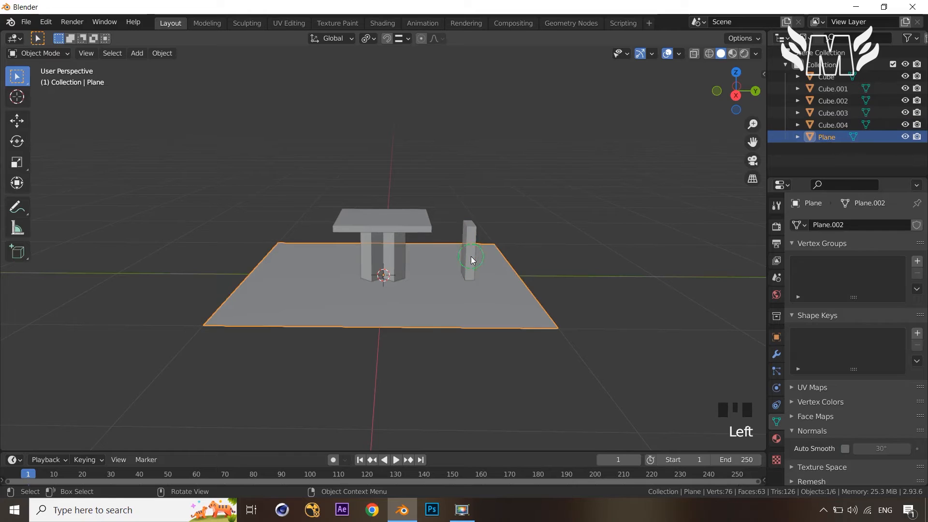
click(471, 257)
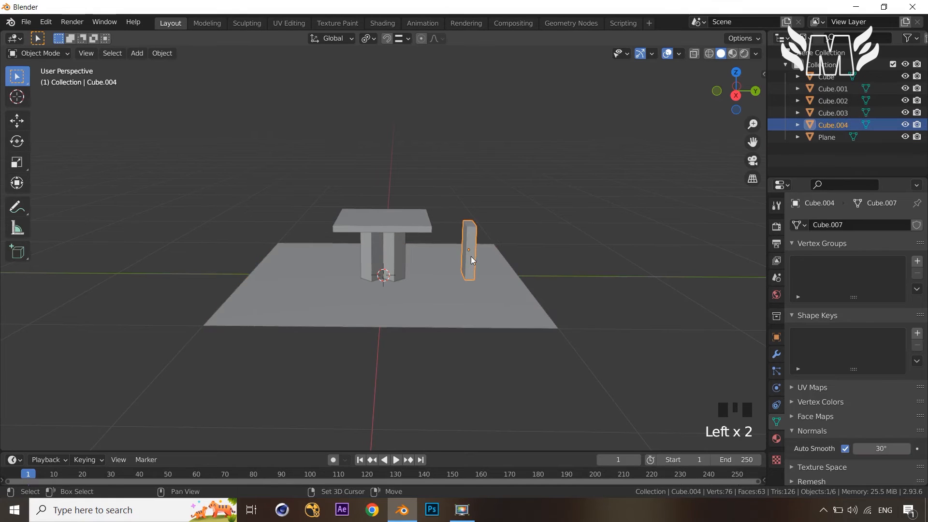
key(shift+d)
right_click(468, 265)
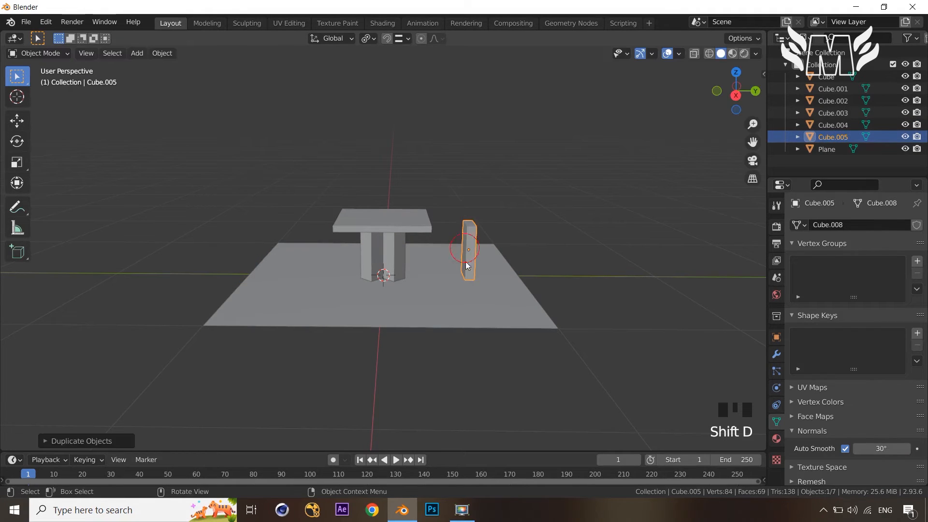
key(r)
text(z)
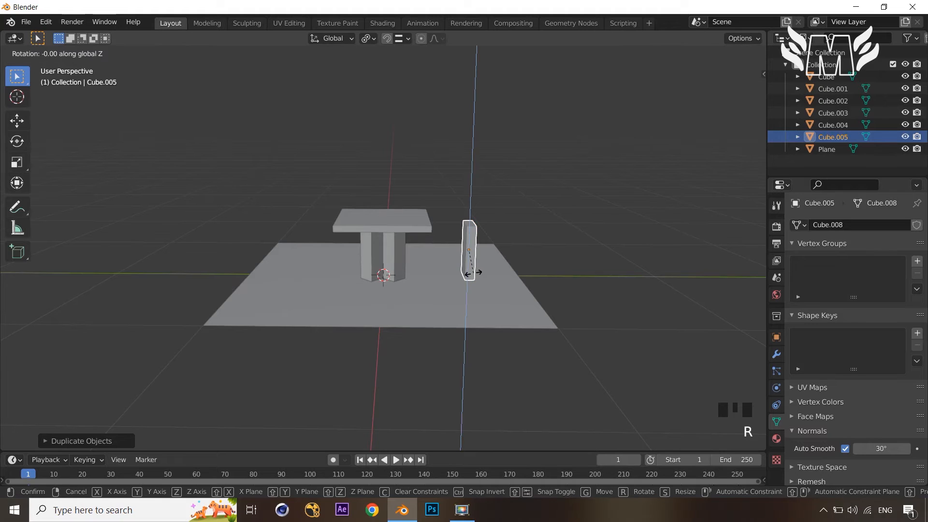
text(90)
key(Return)
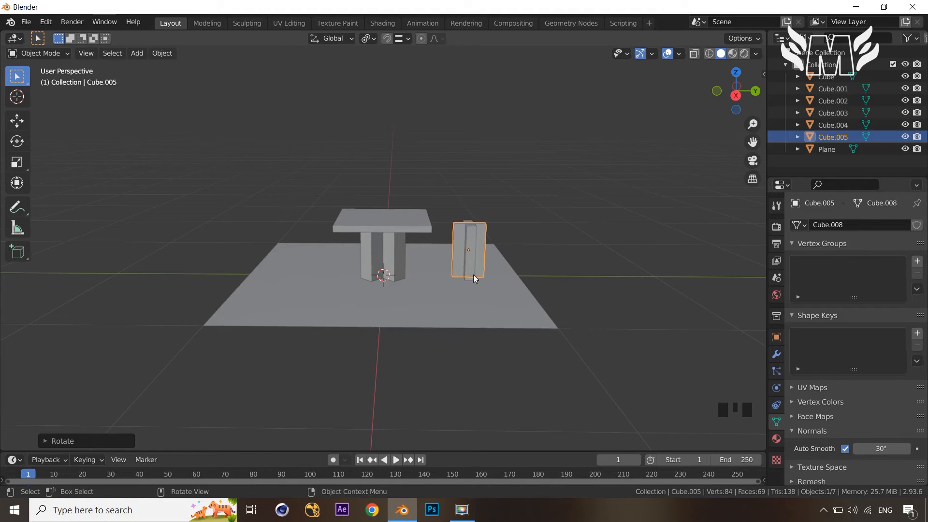
- Move the rotated copy along Y so it sits between the table and the original slab, against the slab's face
key(KP_7)
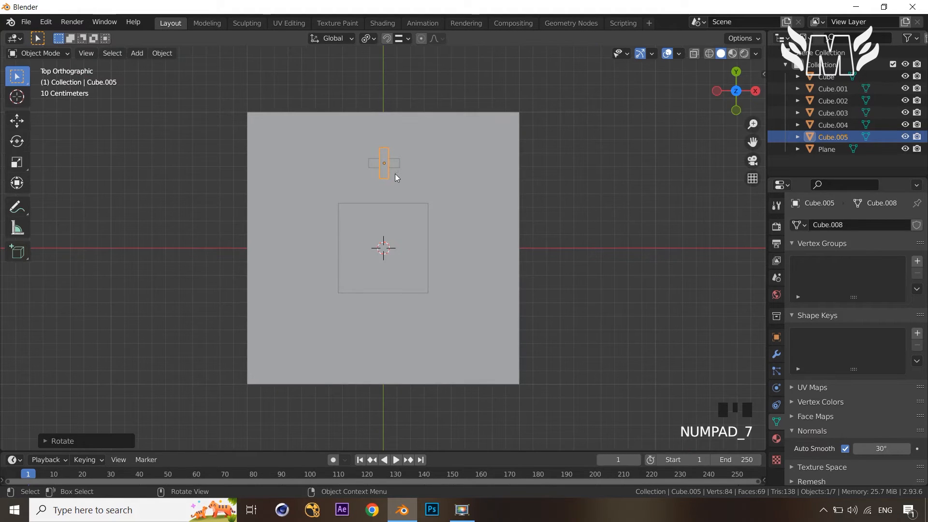
key(g)
click(396, 197)
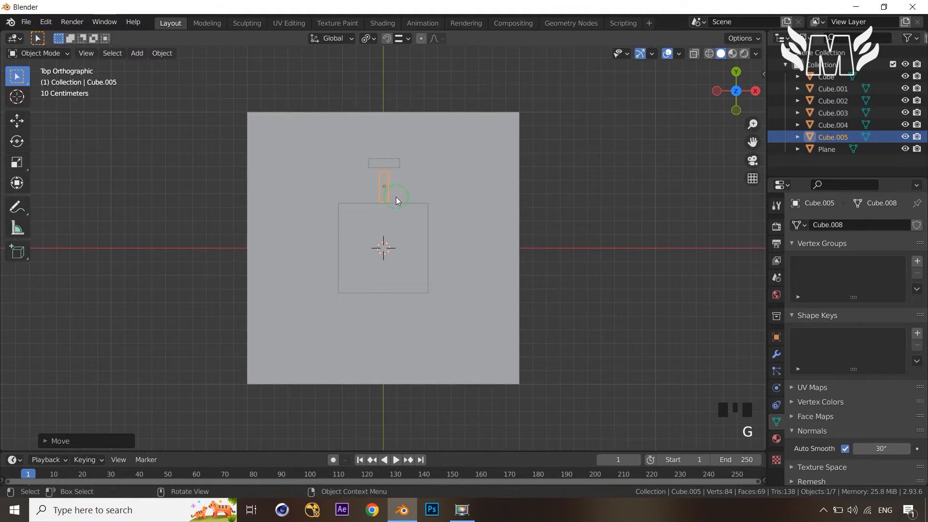
key(g)
middle_click(385, 171)
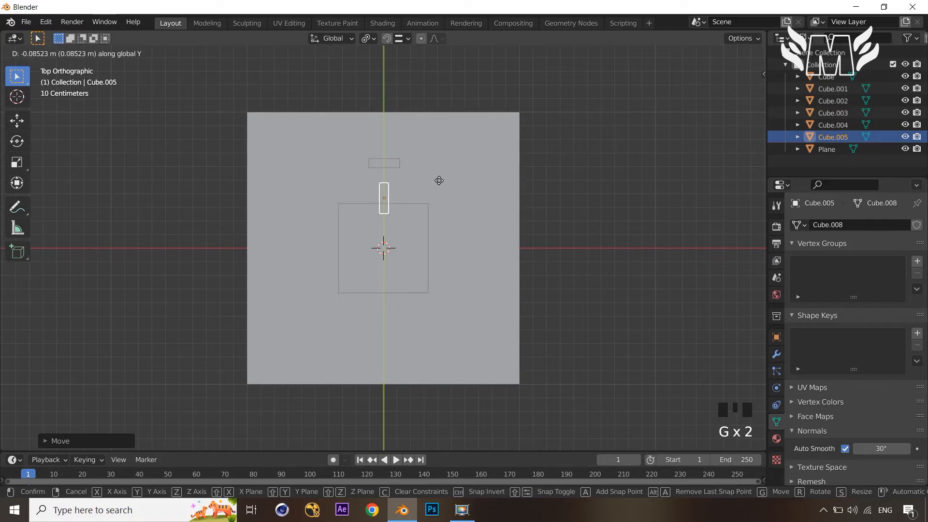
click(393, 169)
click(560, 208)
- Set the pivot point to the 3D Cursor and scale the rotated slab along Z to roughly half its height, forming the chair seat
middle_drag(560, 209, 406, 140)
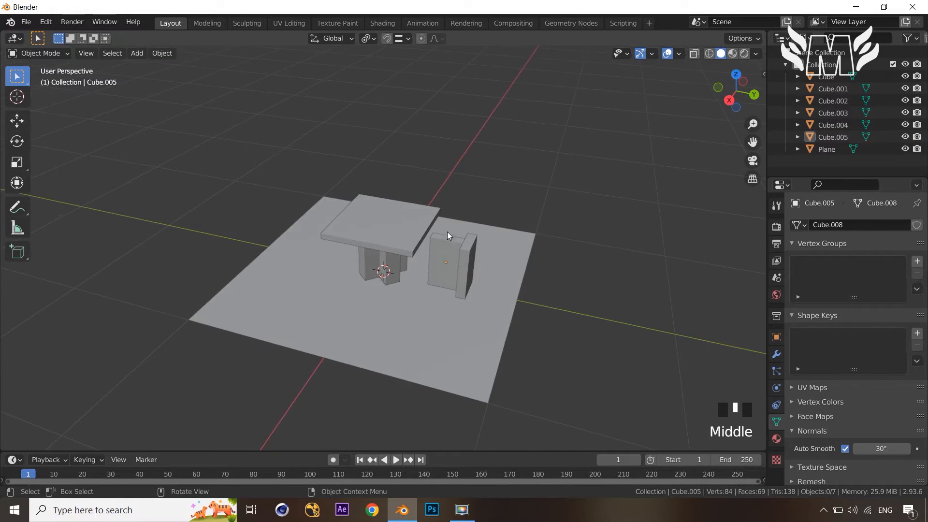
middle_drag(448, 231, 624, 211)
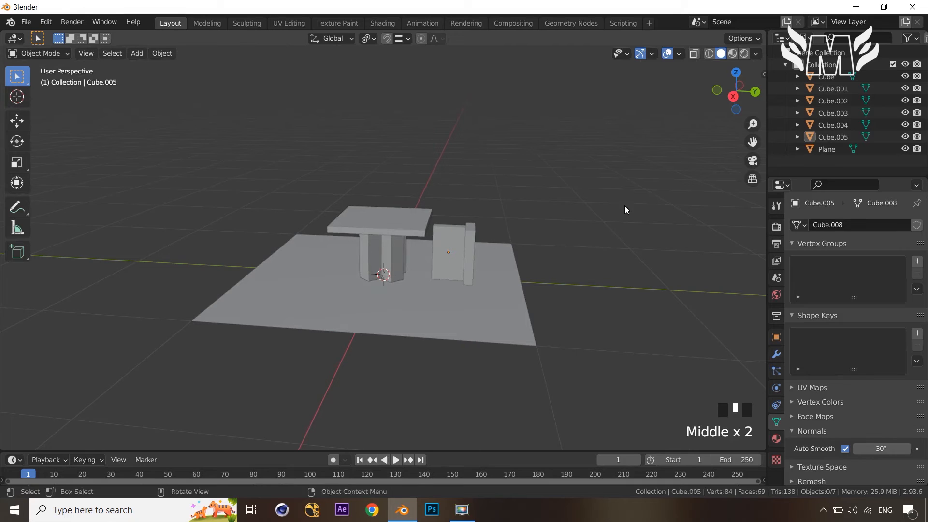
key(period)
click(695, 210)
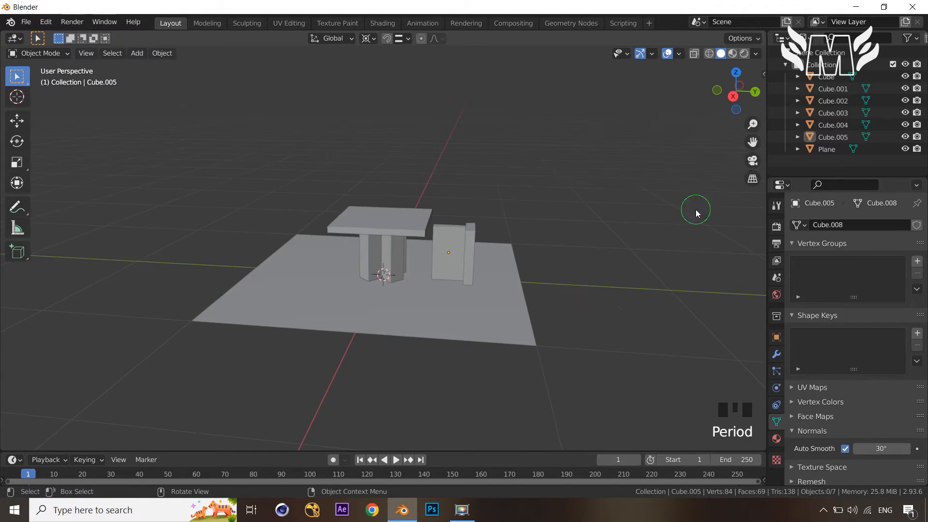
middle_drag(576, 277, 462, 274)
middle_drag(464, 309, 445, 294)
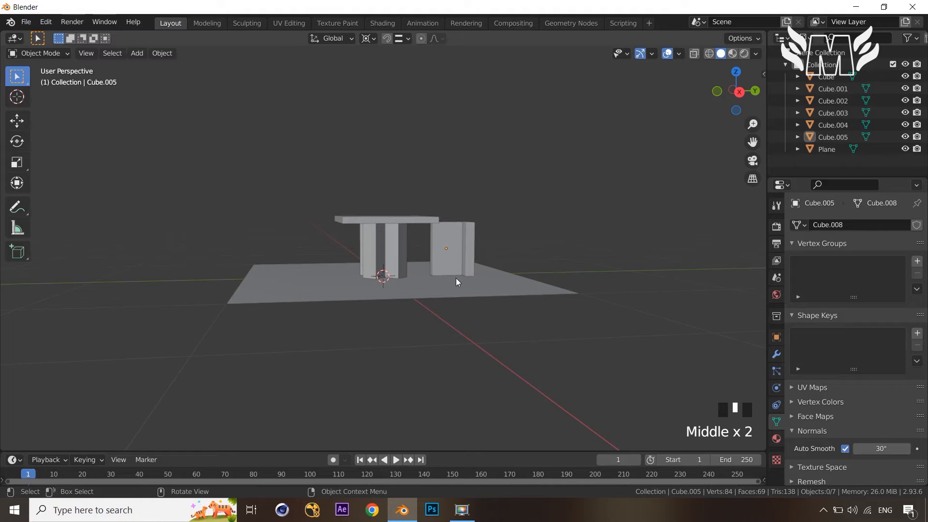
key(g)
key(z)
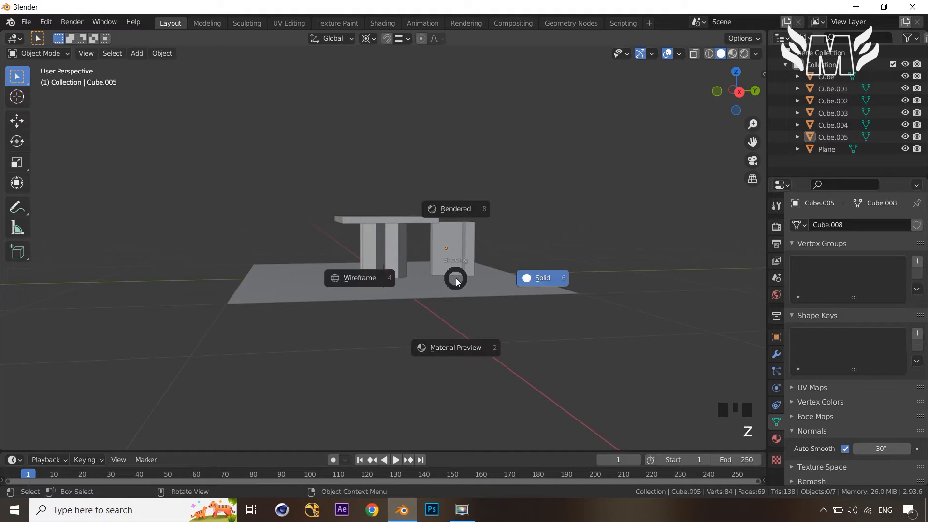
click(449, 270)
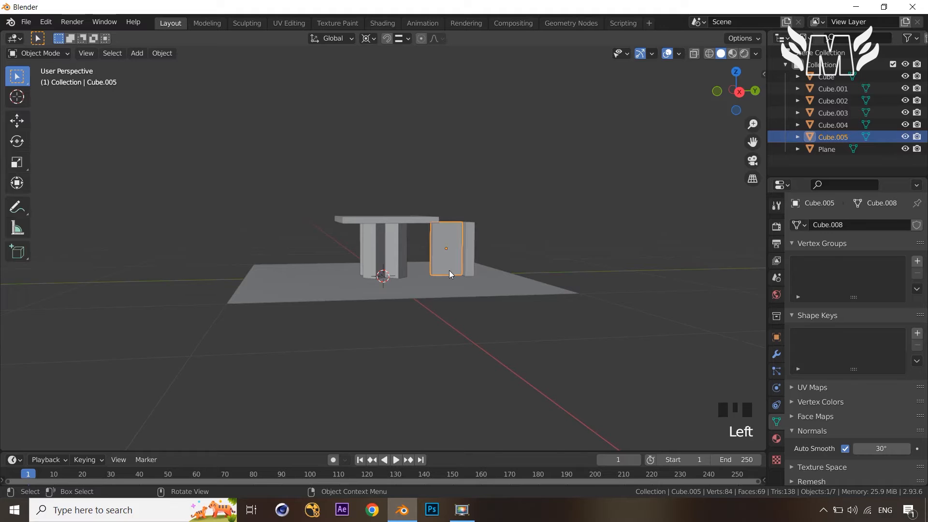
key(s)
key(z)
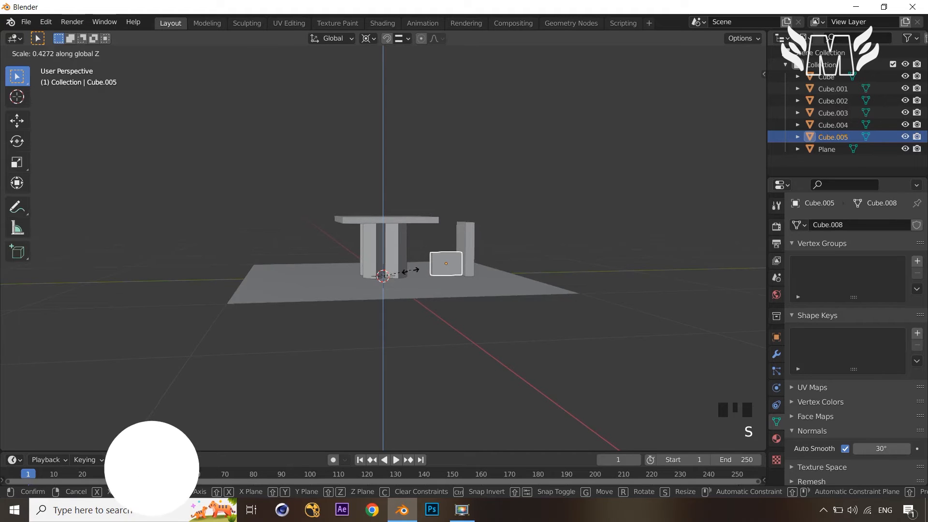
click(418, 269)
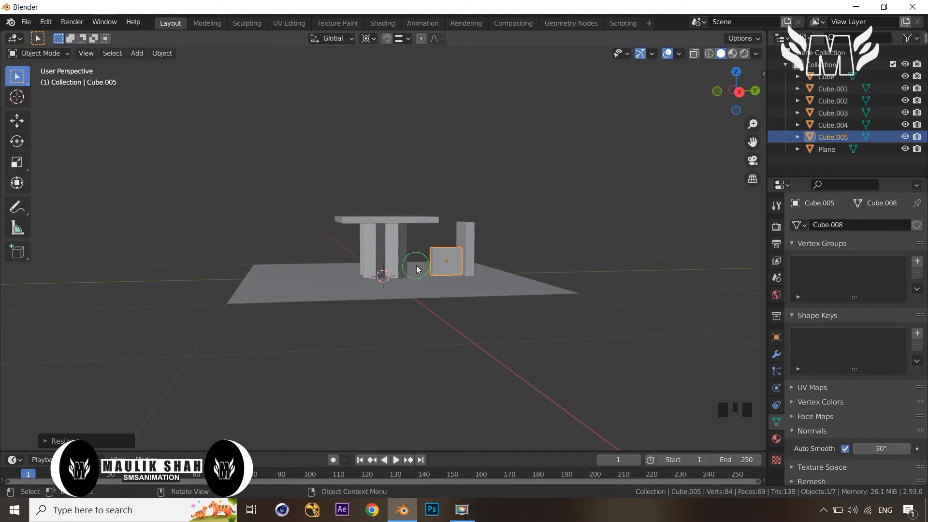
click(557, 226)
- Apply Shade Smooth to the chair's backrest and seat blocks together, then clear the selection
middle_drag(557, 227, 317, 279)
scroll(314, 279, up, 3)
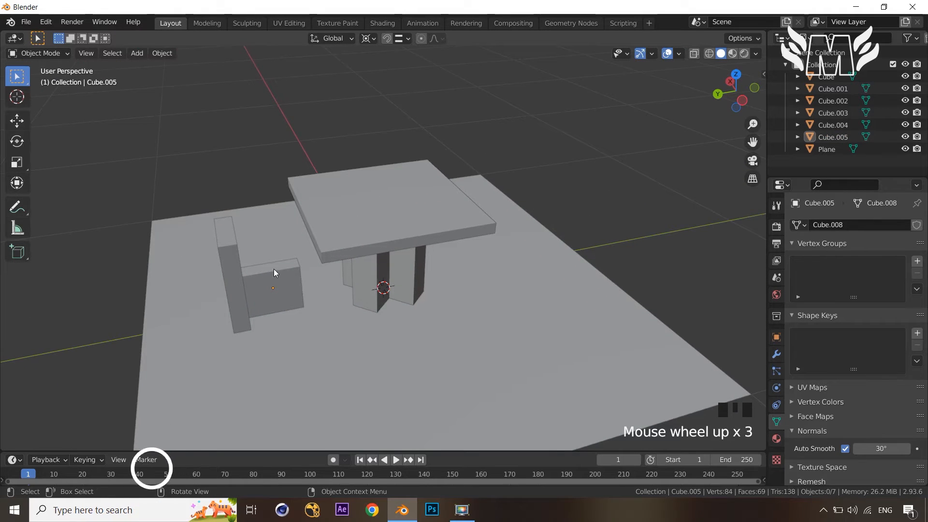
scroll(274, 268, down, 3)
middle_drag(274, 269, 300, 263)
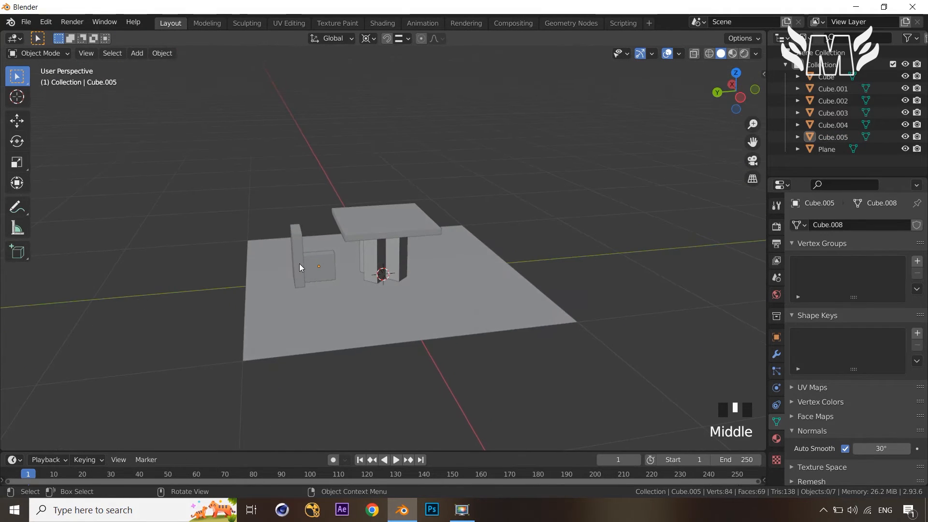
click(300, 265)
shift+click(317, 262)
right_click(318, 262)
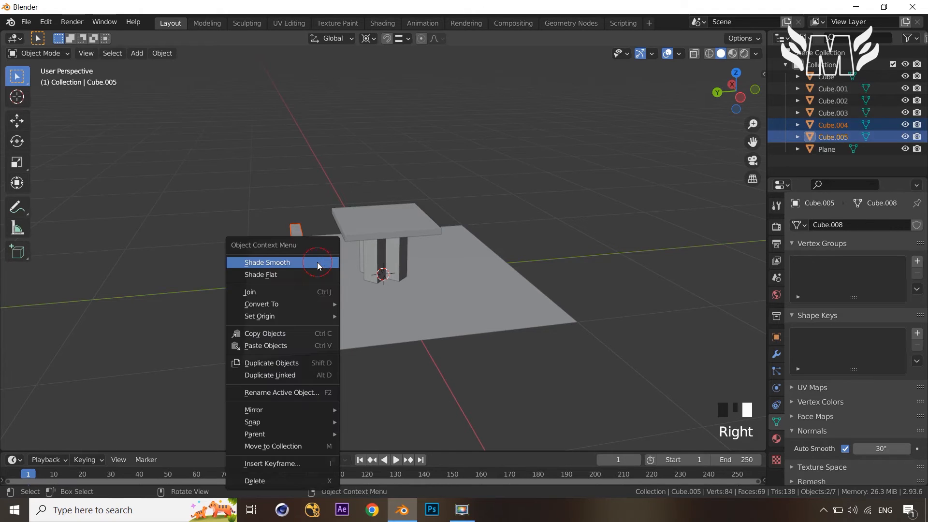
click(317, 262)
click(548, 167)
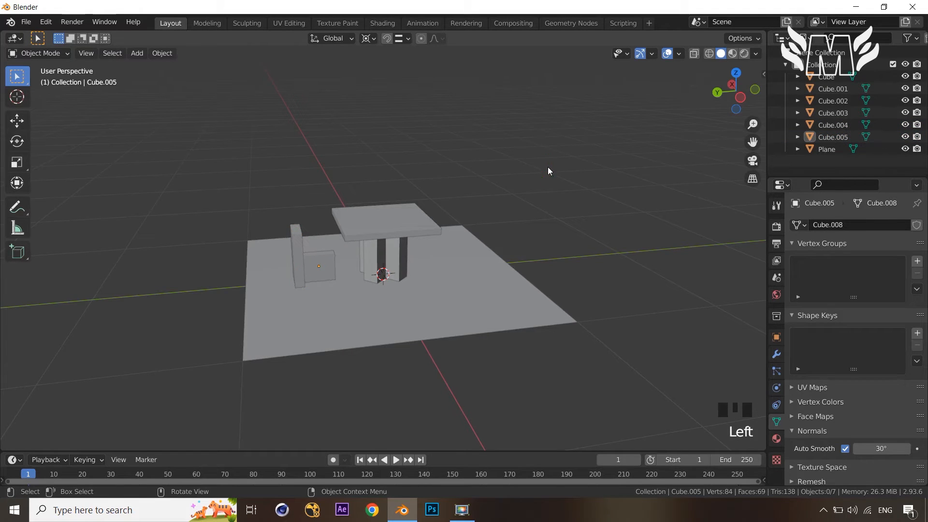
double_click(294, 244)
right_click(295, 245)
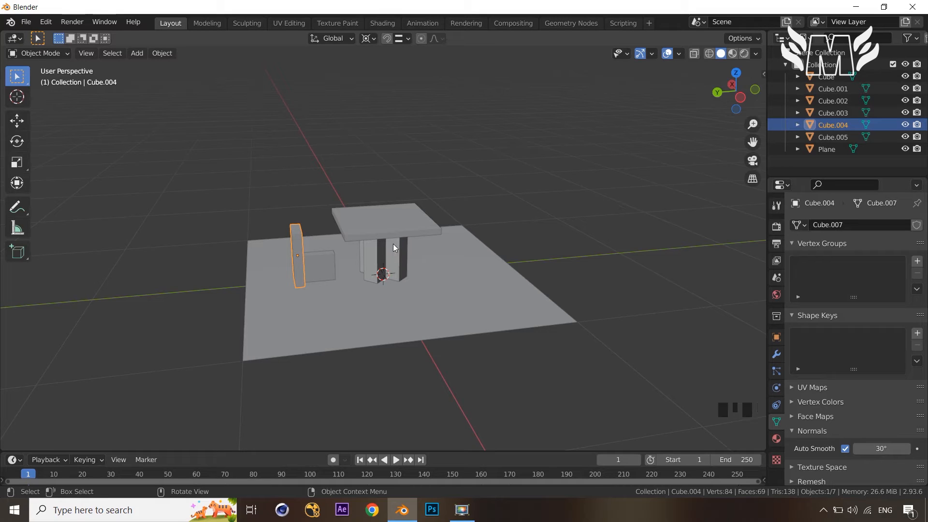
scroll(421, 256, up, 1)
click(615, 161)
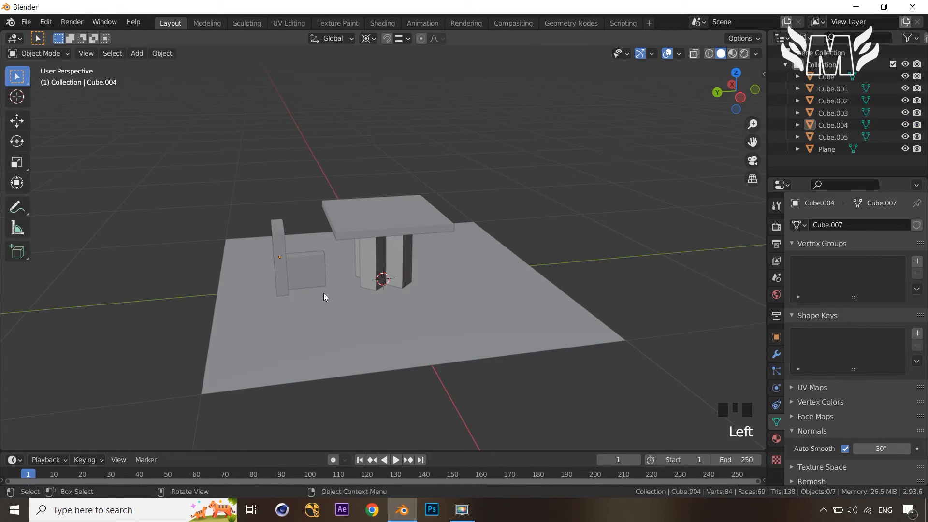
scroll(321, 294, up, 1)
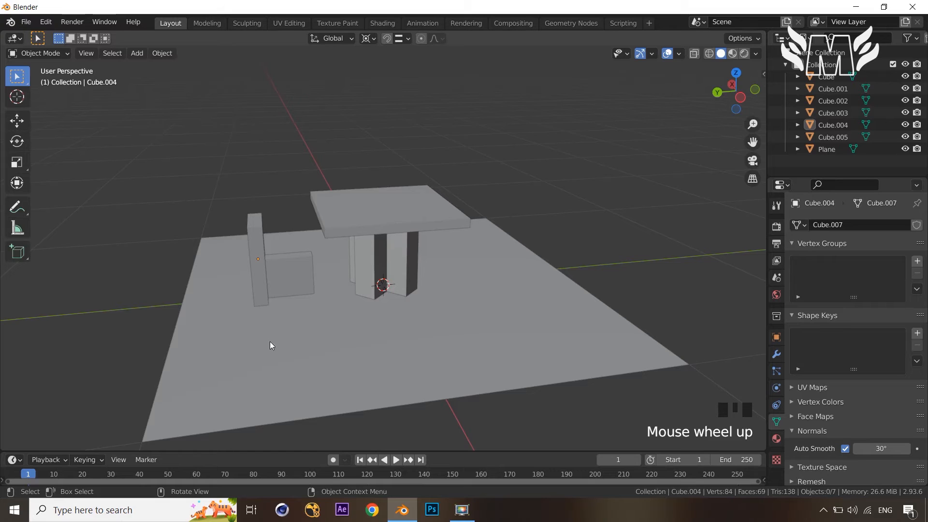
- Snap the 3D cursor to the top face of the seat block in Edit Mode and return to Object Mode
click(294, 260)
key(Tab)
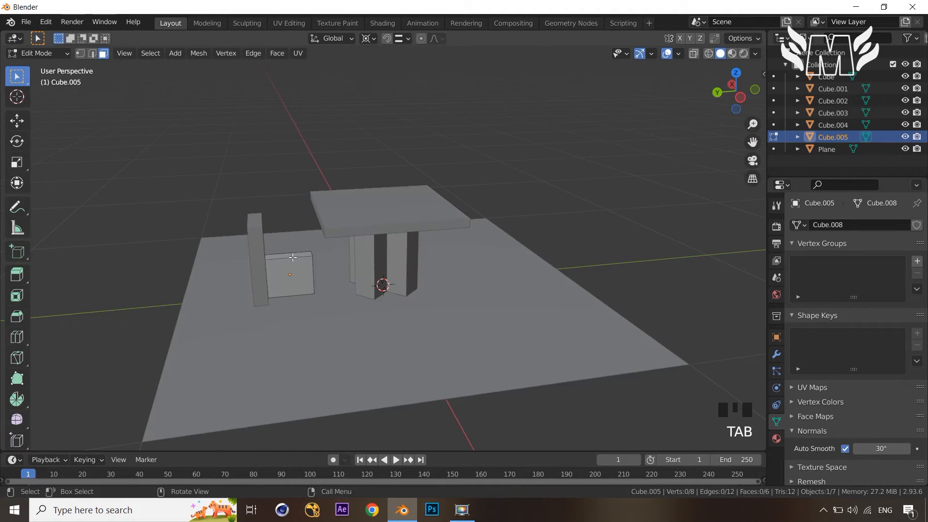
click(289, 254)
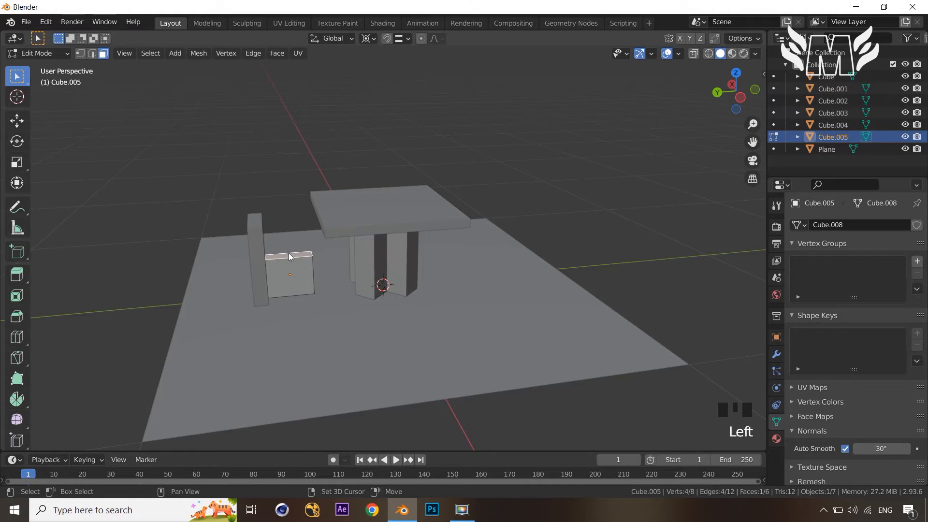
key(shift+a)
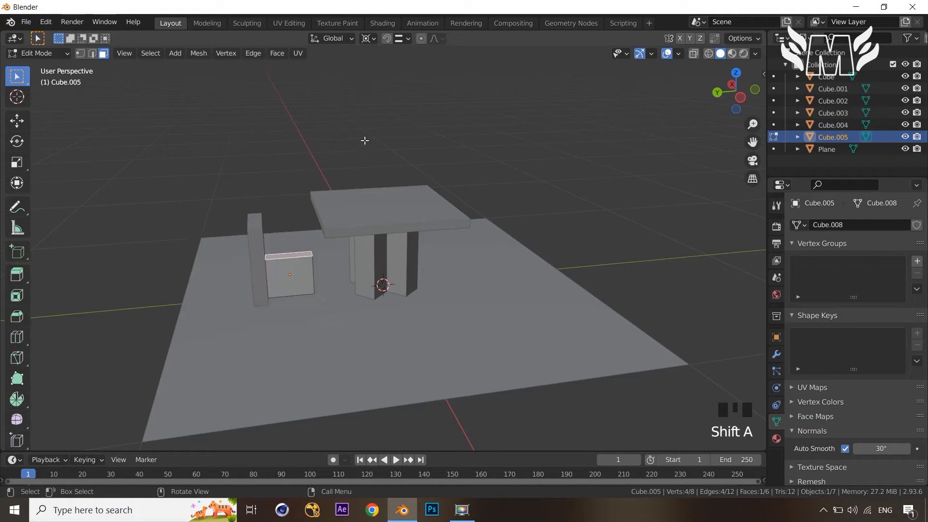
key(Tab)
key(Tab)
key(shift+s)
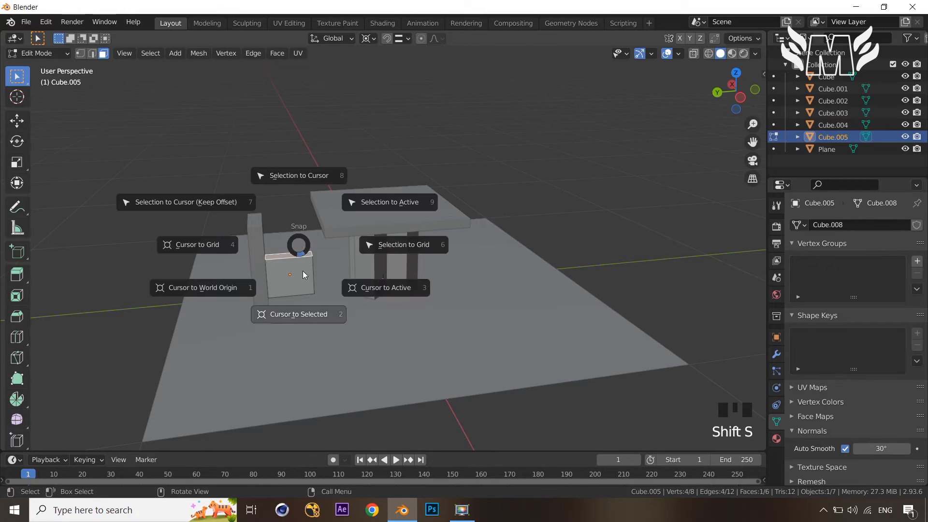
click(309, 315)
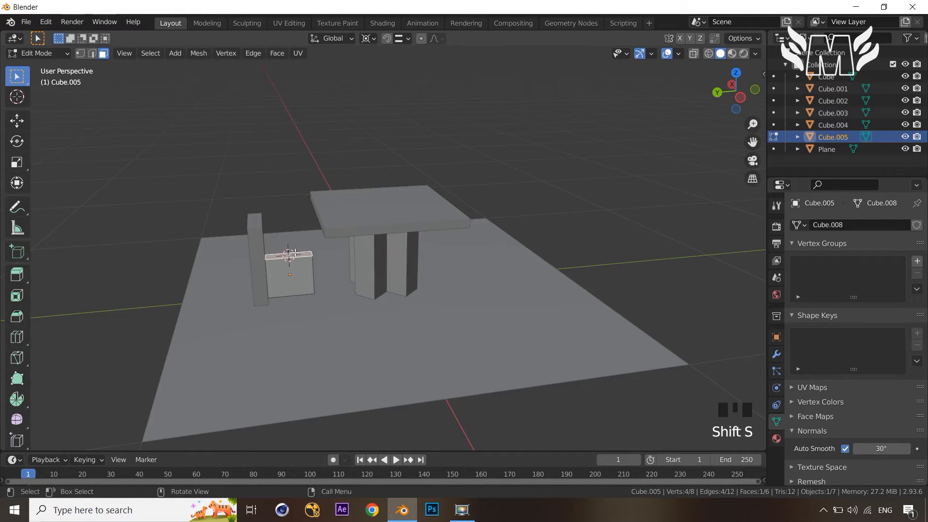
key(Tab)
- Add a cylinder mesh at the 3D cursor and flatten it along Z to less than a fifth of its height
middle_drag(308, 285, 309, 297)
key(shift+a)
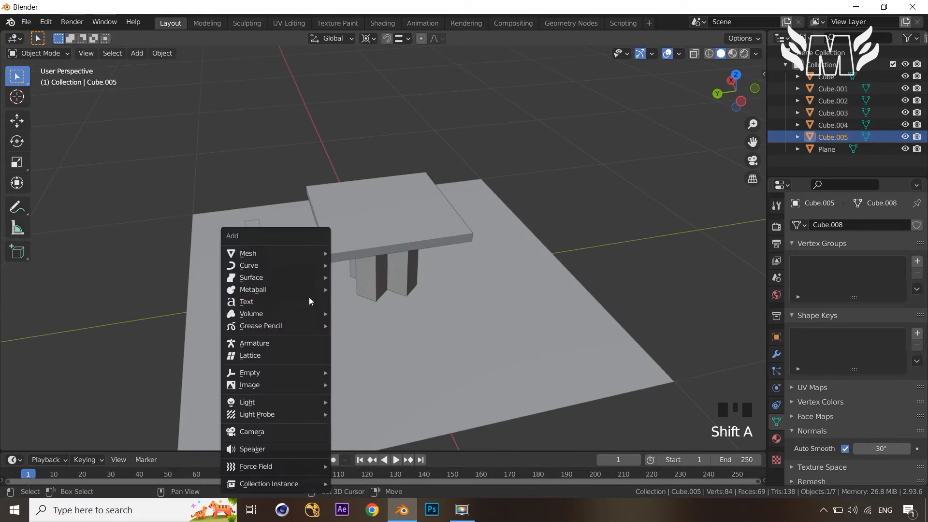
mouse_move(298, 255)
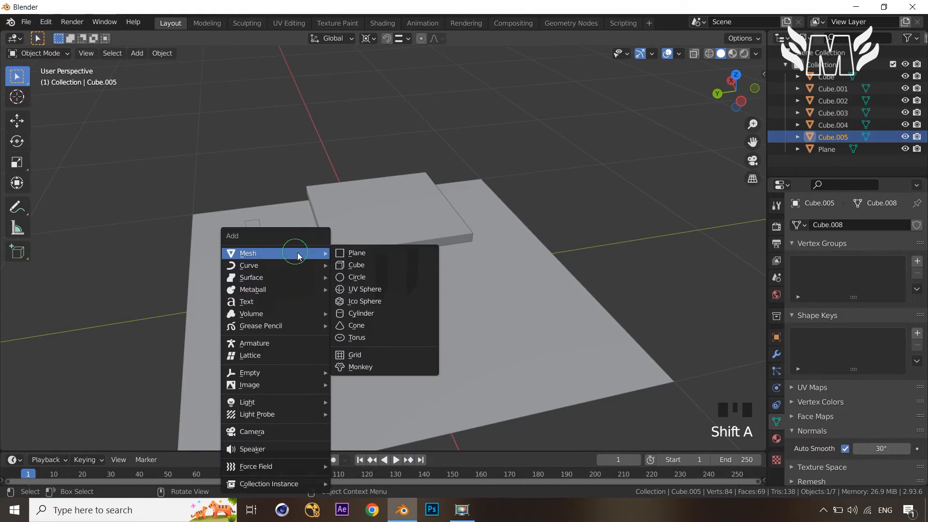
click(382, 313)
key(s)
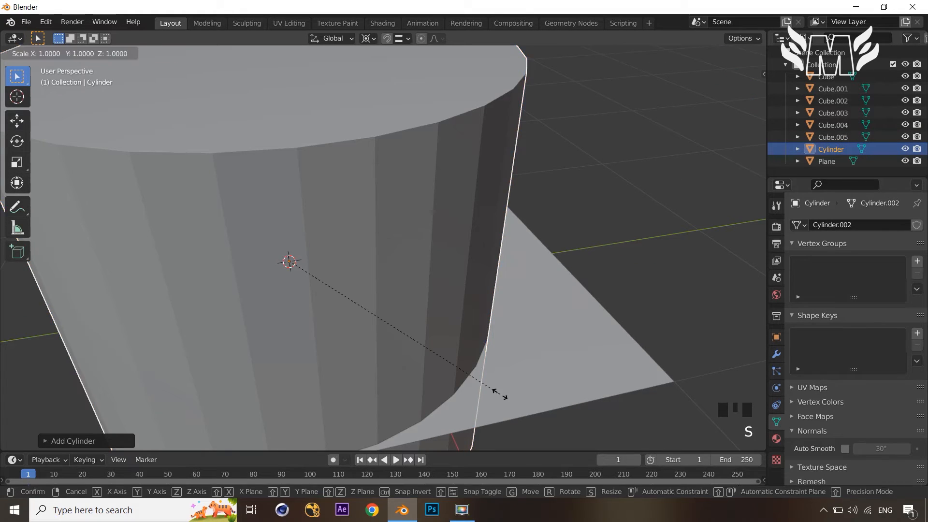
key(z)
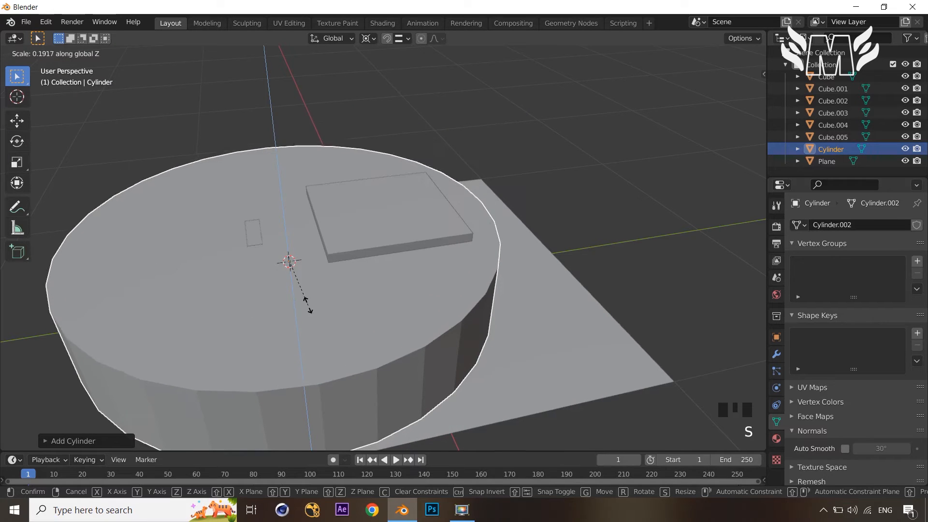
click(300, 289)
- Shrink the cylinder in X and Y to slightly wider than the seat block, and thin it along Z to about 0.24
key(s)
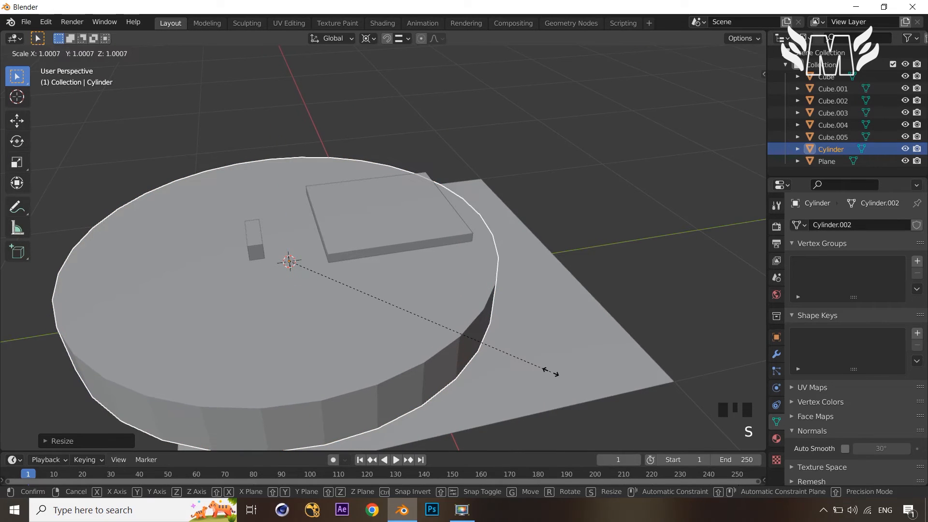
key(shift+z)
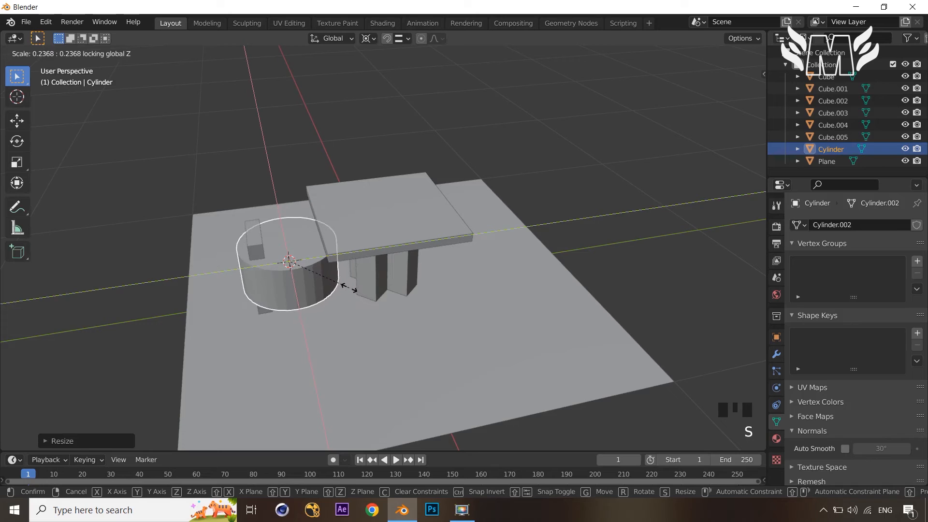
click(477, 379)
key(s)
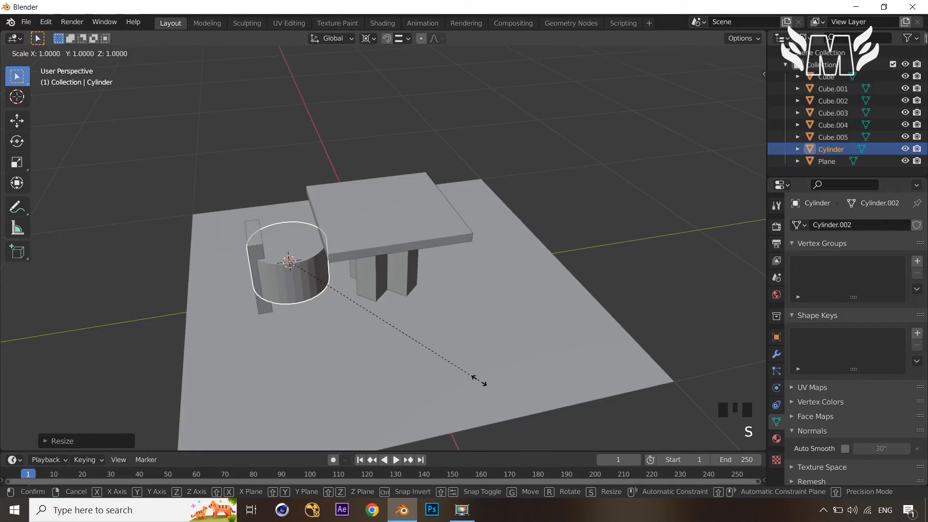
key(z)
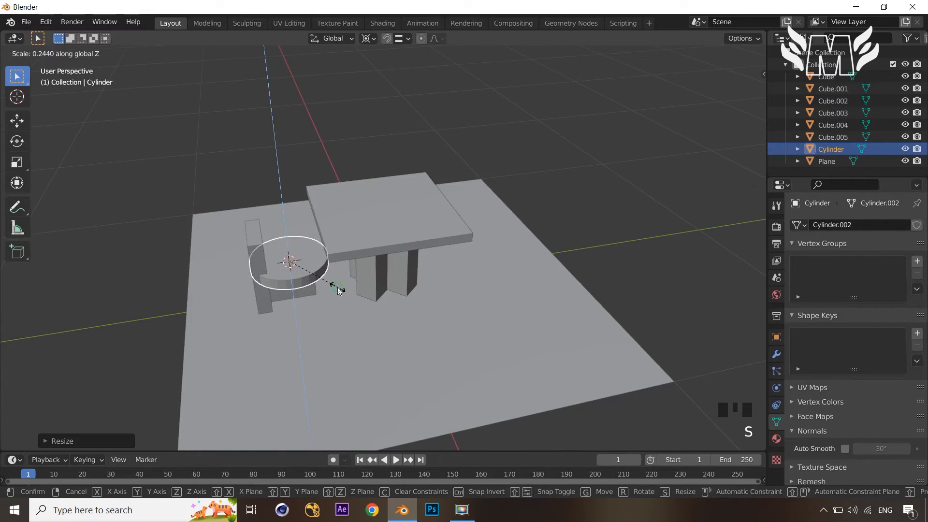
click(340, 292)
- Scale the disc by about 0.71 in X and Y with Z locked
key(s)
key(shift+z)
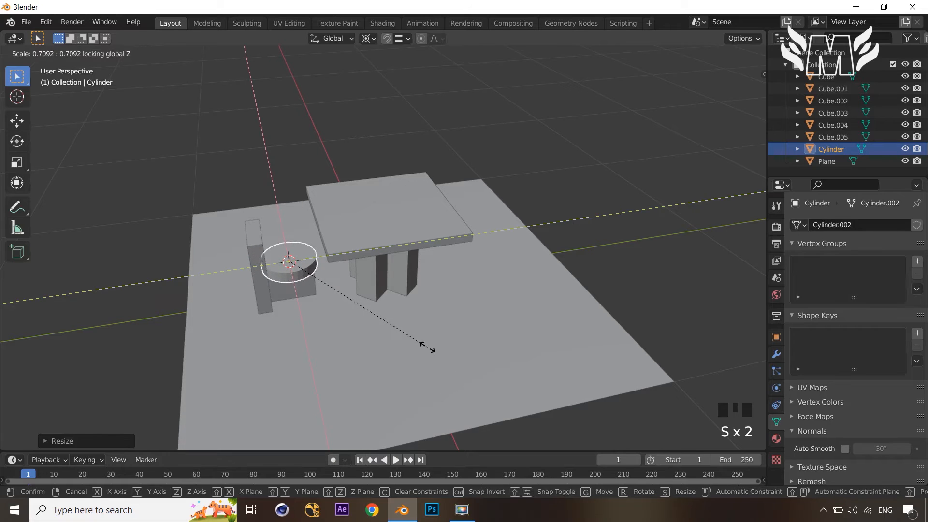
click(428, 347)
middle_drag(428, 347, 409, 377)
scroll(425, 325, up, 2)
scroll(430, 336, up, 2)
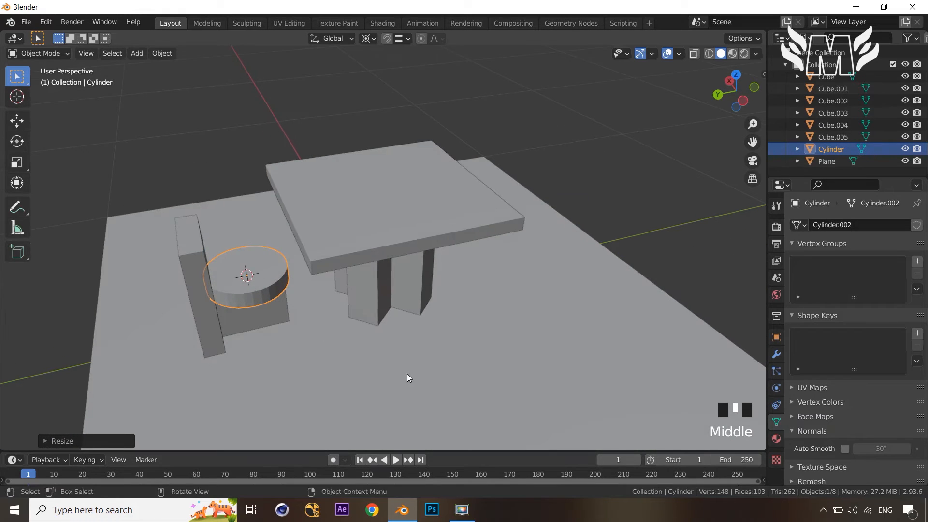
- From the top view, scale the disc down with Z locked until its diameter matches the backrest's width
key(KP_7)
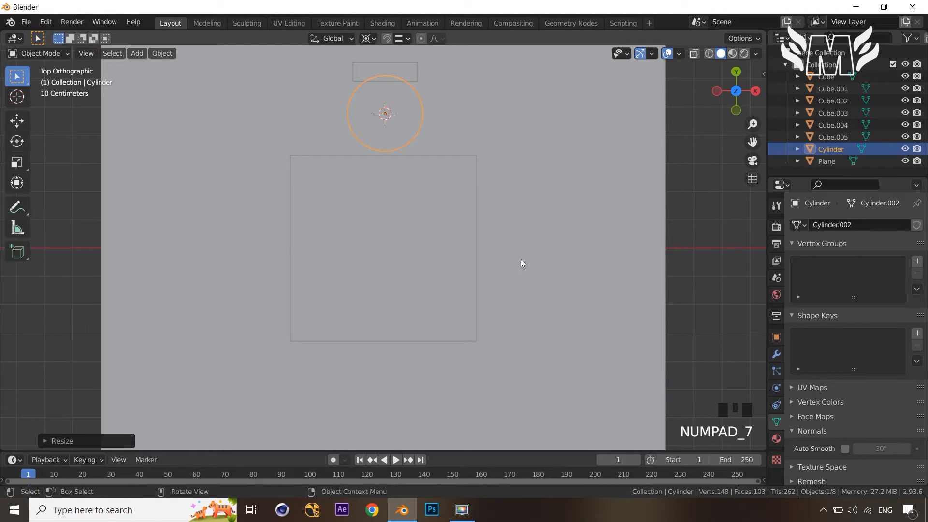
key(s)
key(shift+z)
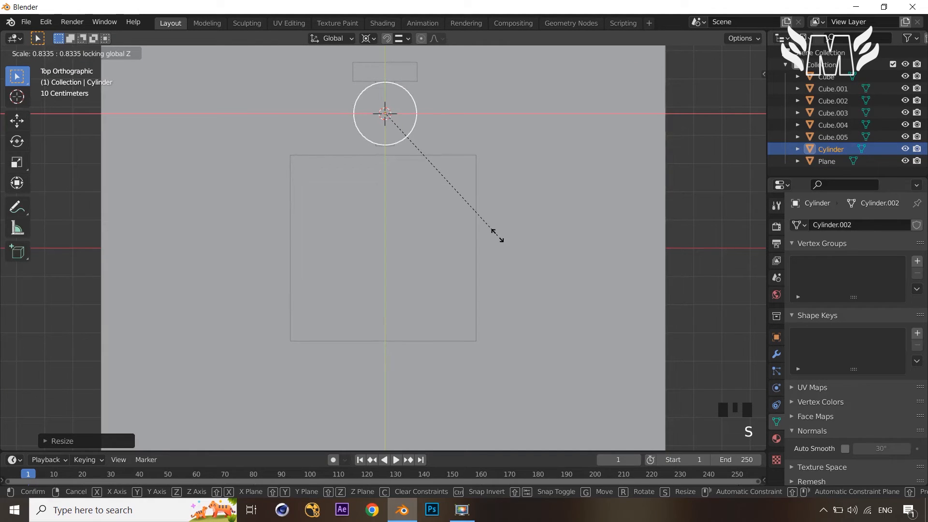
click(499, 237)
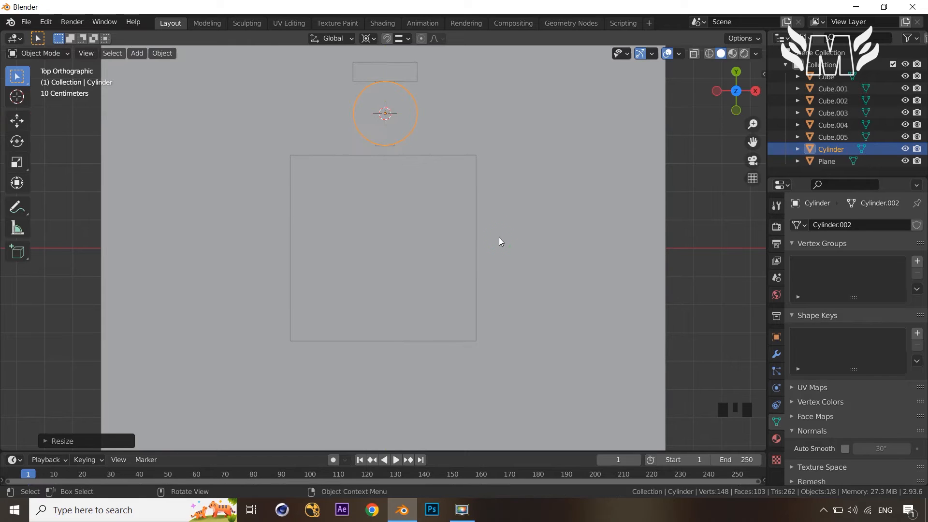
scroll(488, 227, up, 2)
middle_drag(484, 226, 611, 287)
scroll(611, 287, down, 1)
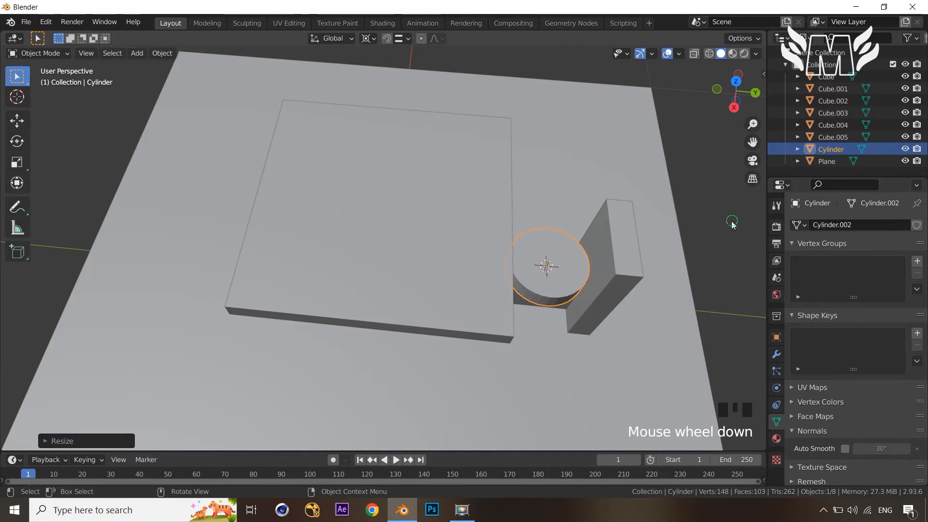
- Raise the disc along Z until it clears the seat block
click(717, 254)
middle_drag(718, 254, 706, 196)
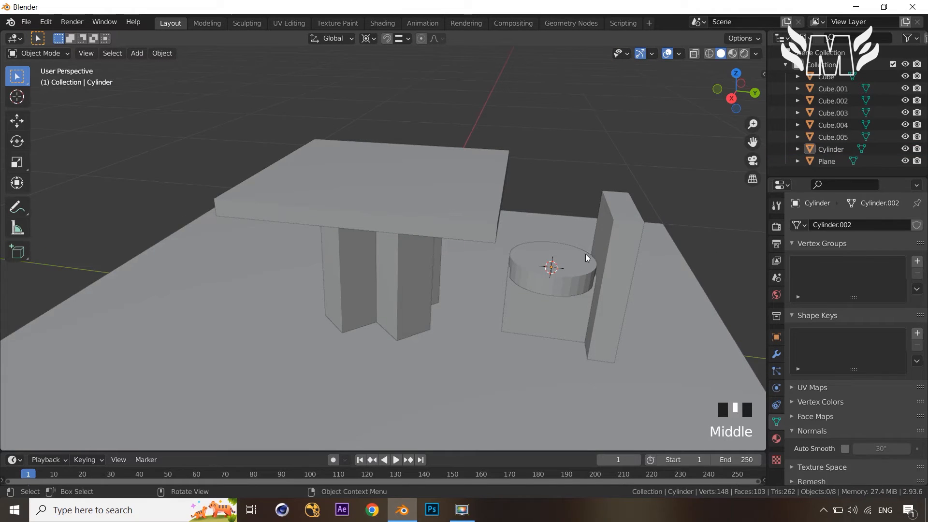
middle_drag(564, 284, 568, 274)
click(567, 274)
key(g)
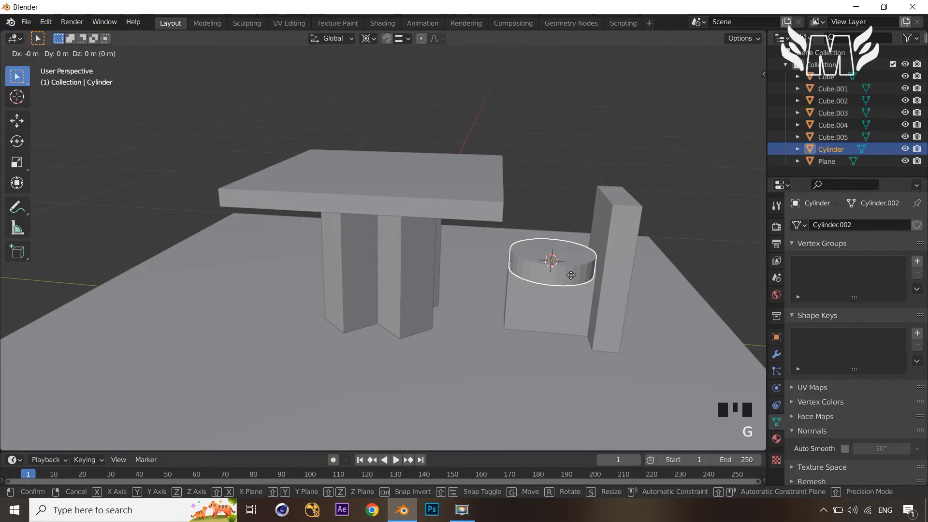
key(z)
click(575, 269)
middle_drag(575, 269, 579, 252)
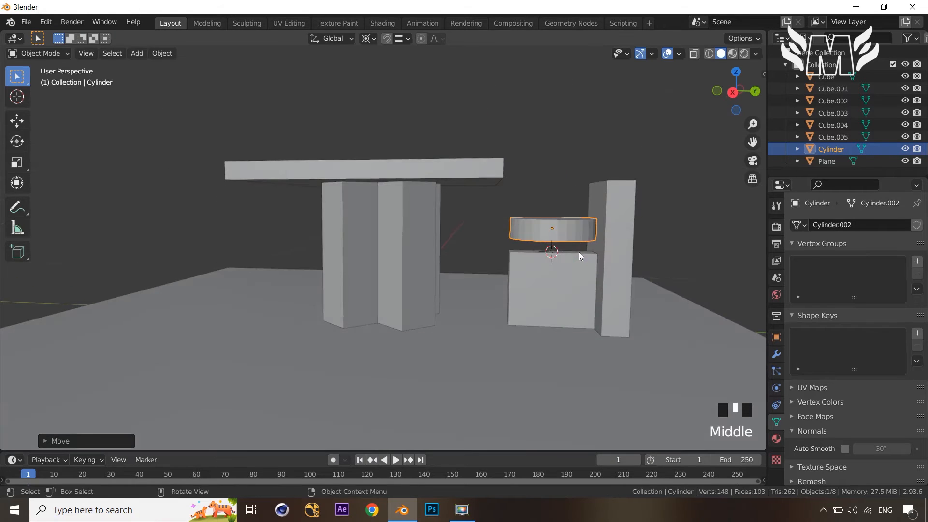
- Lower the disc about 0.04 m along Z so it rests on the seat block, and deselect it
key(g)
key(z)
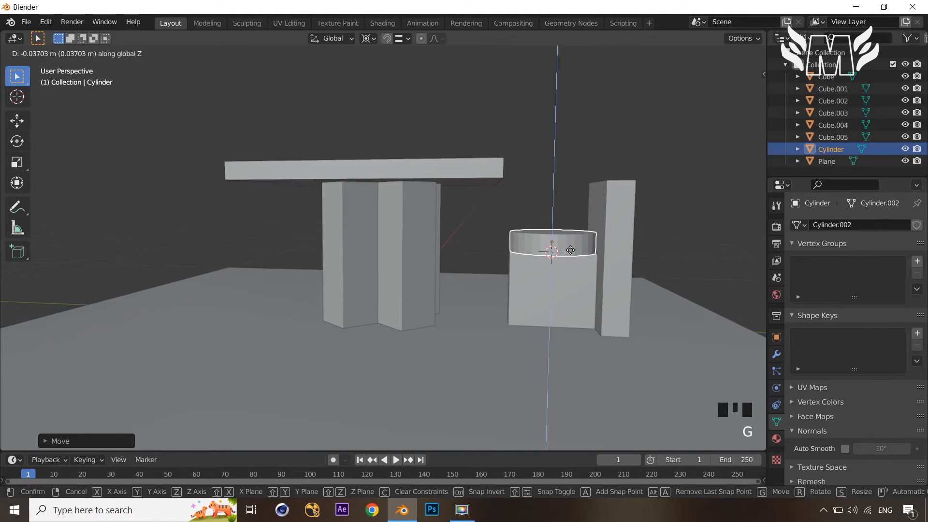
click(572, 262)
click(667, 213)
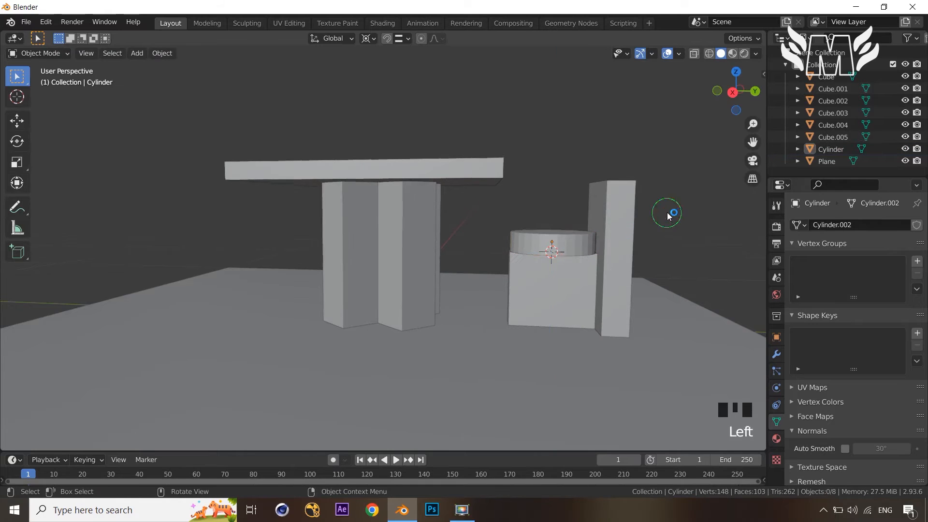
middle_drag(668, 213, 629, 233)
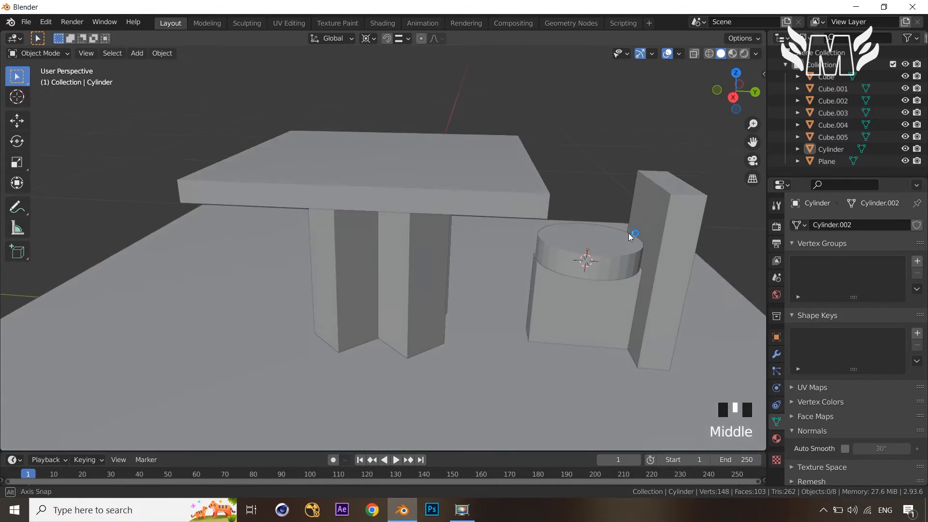
- Enlarge the disc by about 1.03 in X and Y with Z locked, and deselect it
click(608, 266)
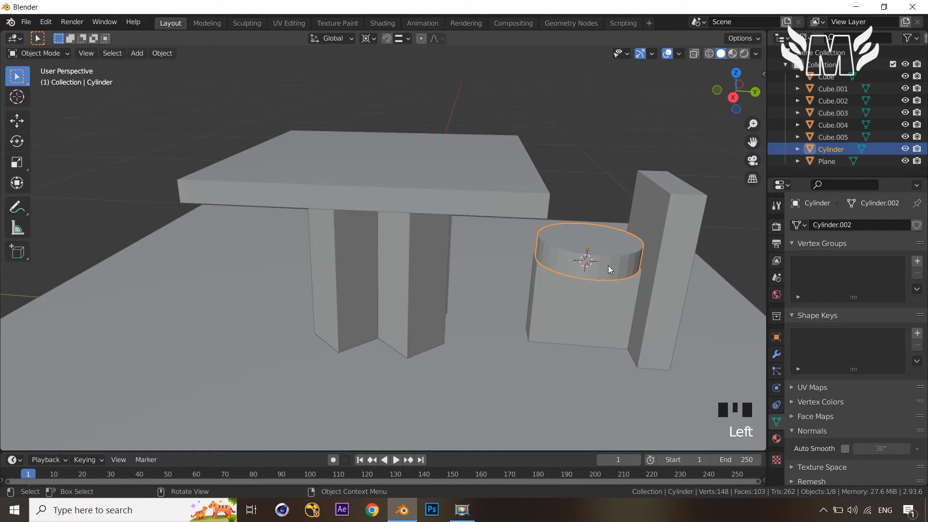
key(s)
key(shift+z)
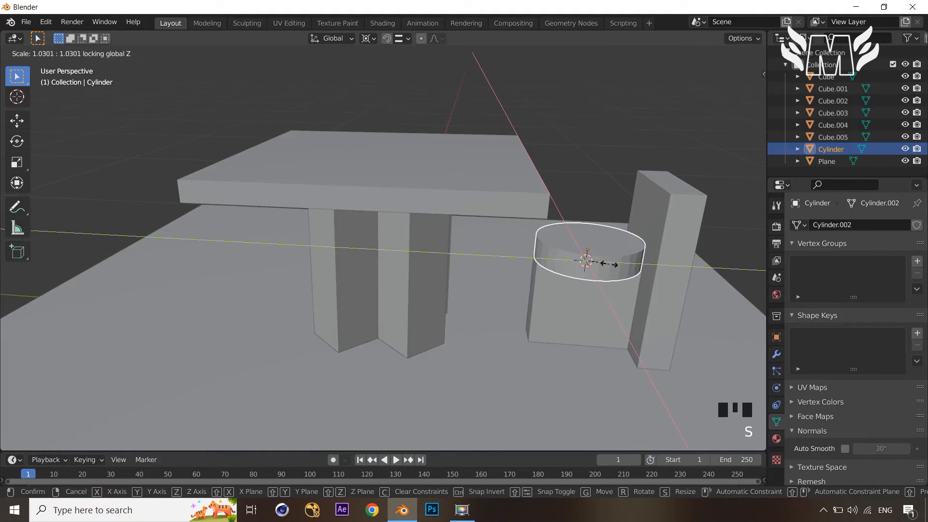
click(609, 262)
click(608, 136)
middle_drag(607, 137, 606, 261)
key(g)
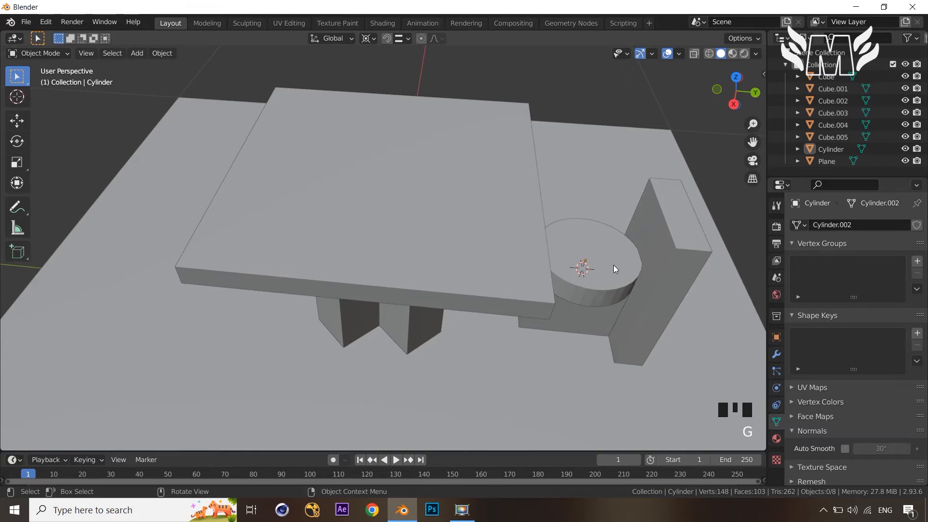
- Adjust the disc's position along Y until it sits against the backrest, and deselect it
key(x)
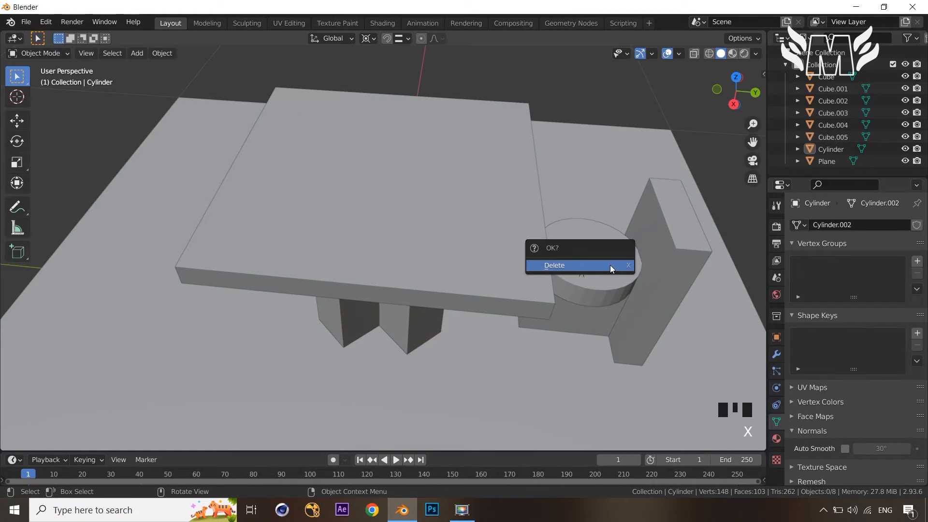
click(598, 229)
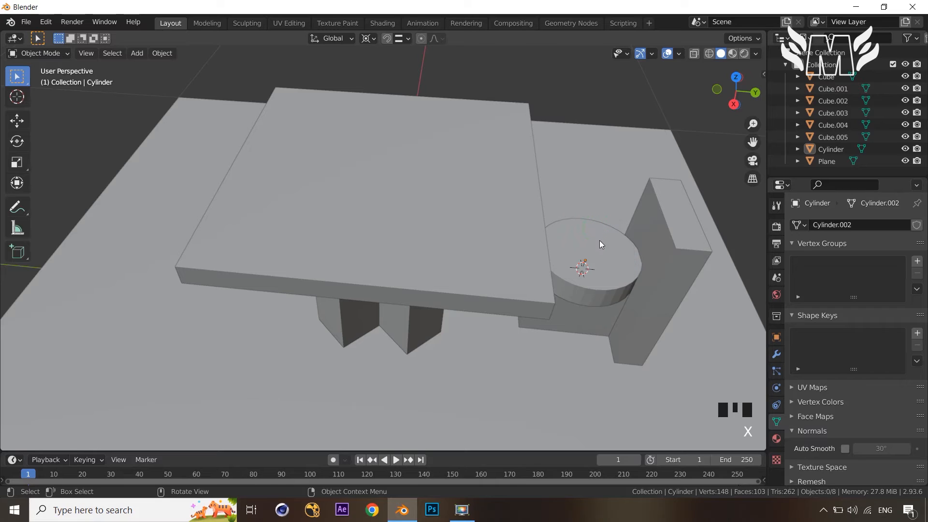
click(600, 240)
key(g)
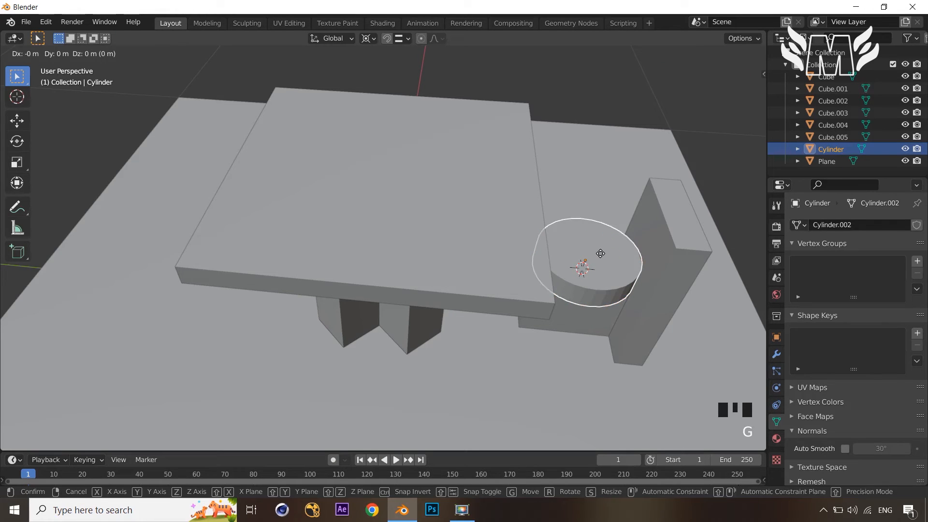
middle_click(599, 254)
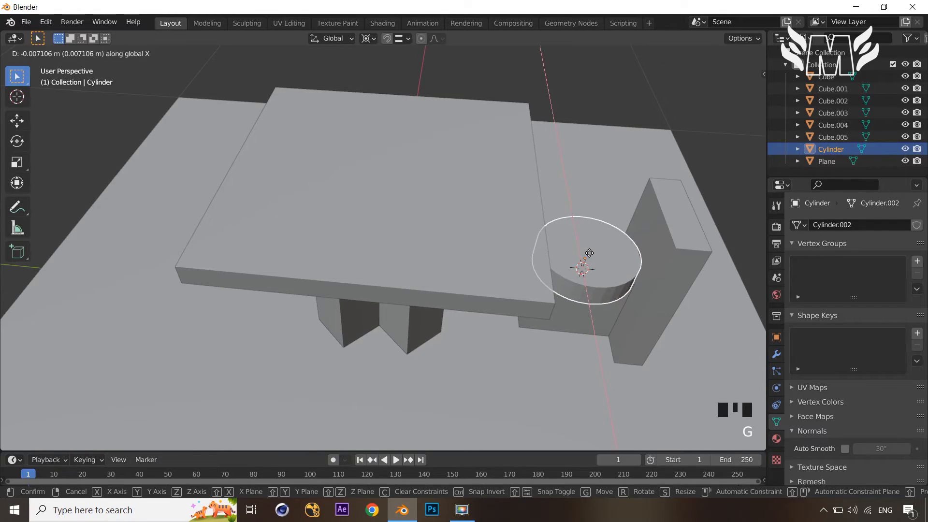
click(608, 255)
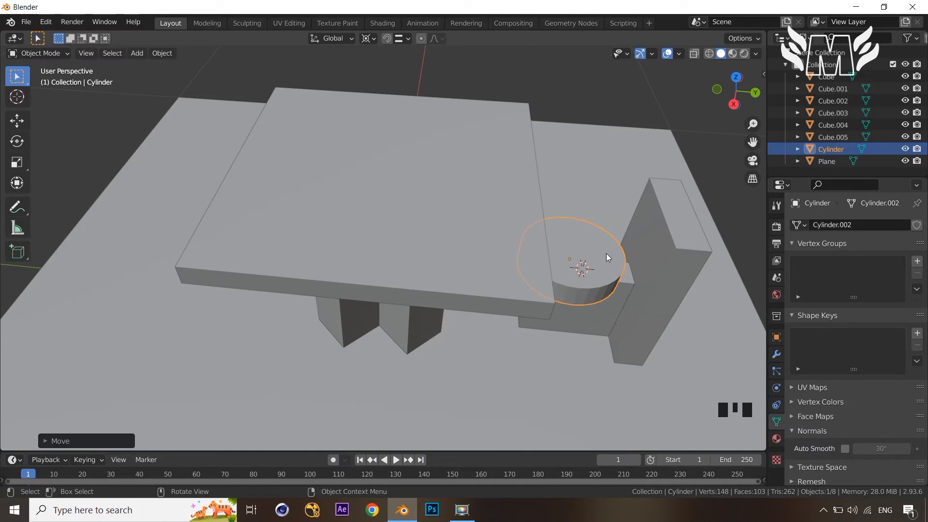
key(g)
middle_click(645, 250)
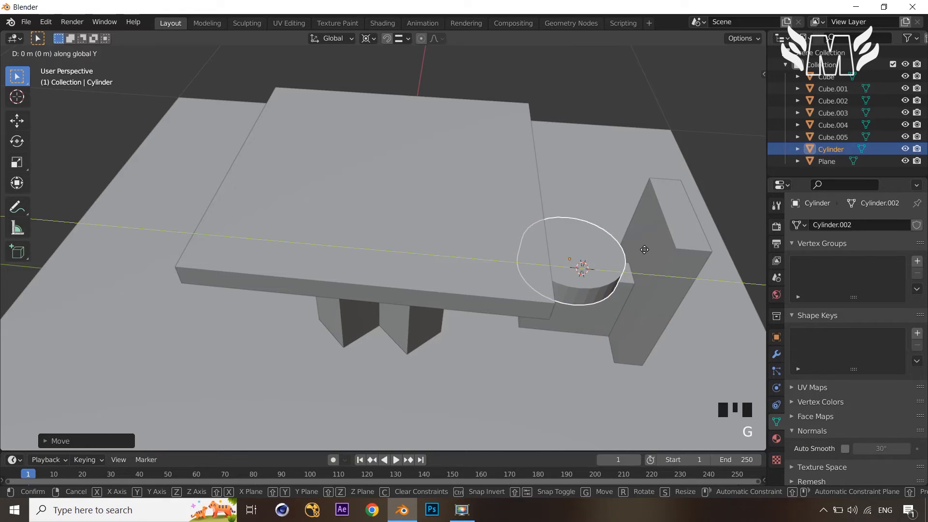
click(667, 223)
click(686, 177)
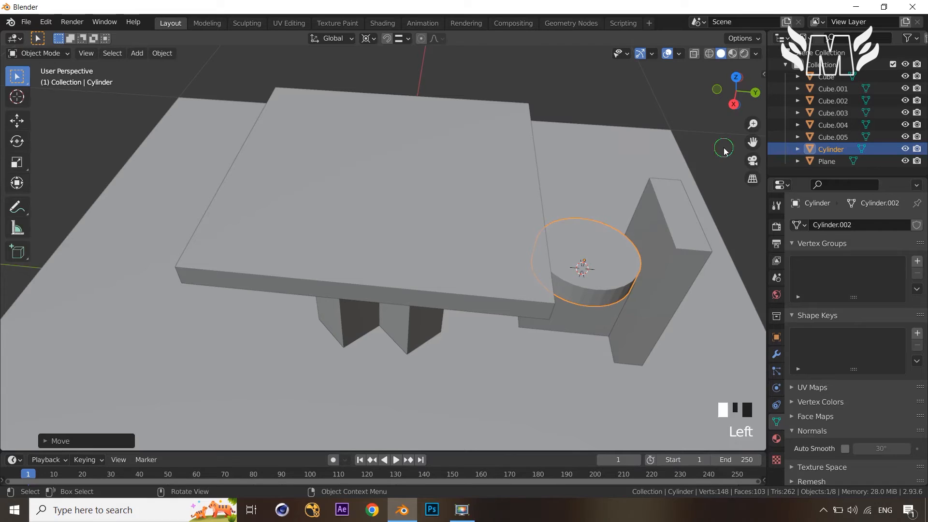
- Examine the table and the chair with its disc from a low angle, from above and from the side
scroll(698, 176, down, 2)
middle_drag(698, 176, 687, 140)
scroll(667, 174, down, 2)
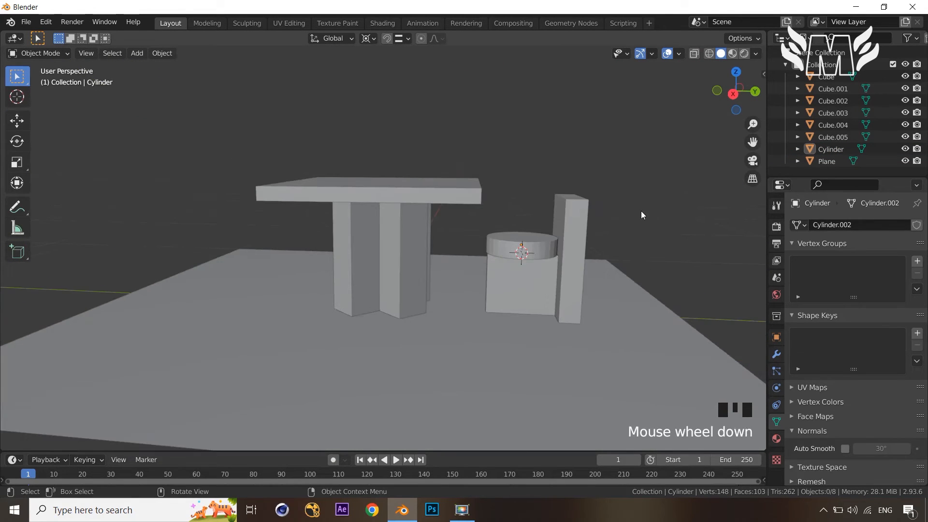
middle_drag(641, 210, 685, 338)
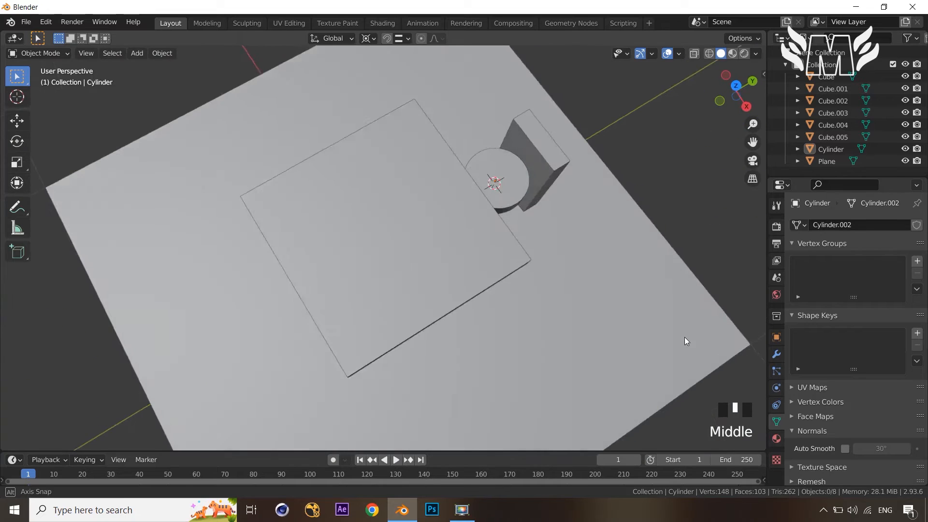
key(KP_7)
scroll(676, 267, up, 1)
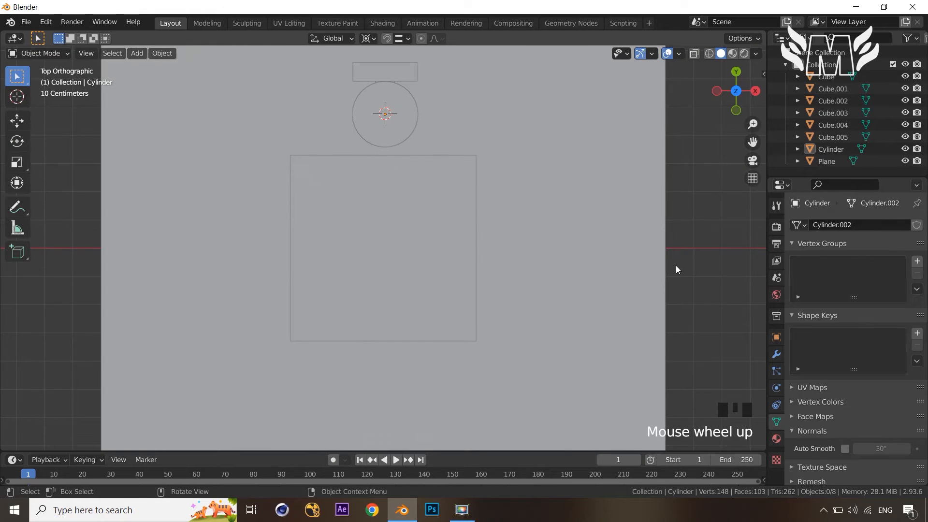
middle_drag(676, 267, 565, 153)
scroll(565, 270, down, 2)
middle_drag(556, 269, 492, 242)
scroll(496, 260, up, 3)
- Shade the disc smooth with Auto Smooth enabled at 30°, and deselect it
click(542, 272)
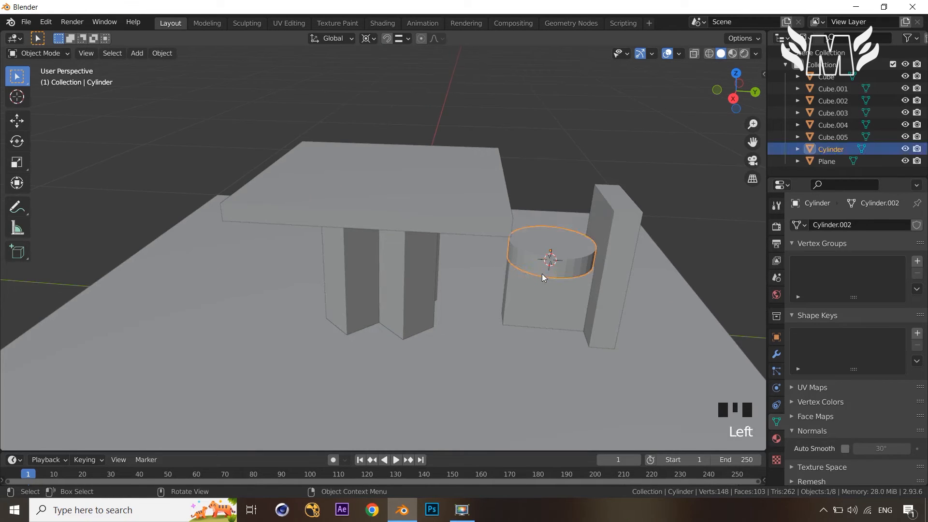
right_click(545, 269)
click(544, 266)
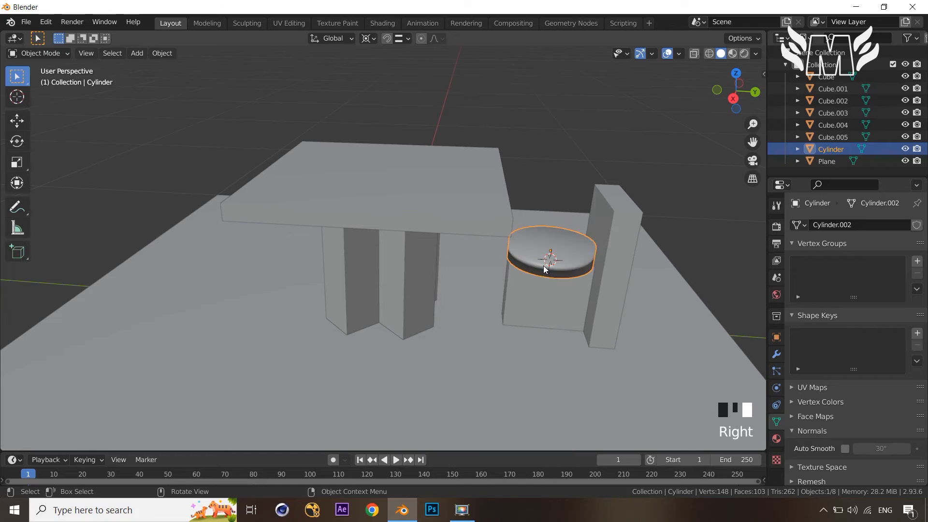
click(845, 449)
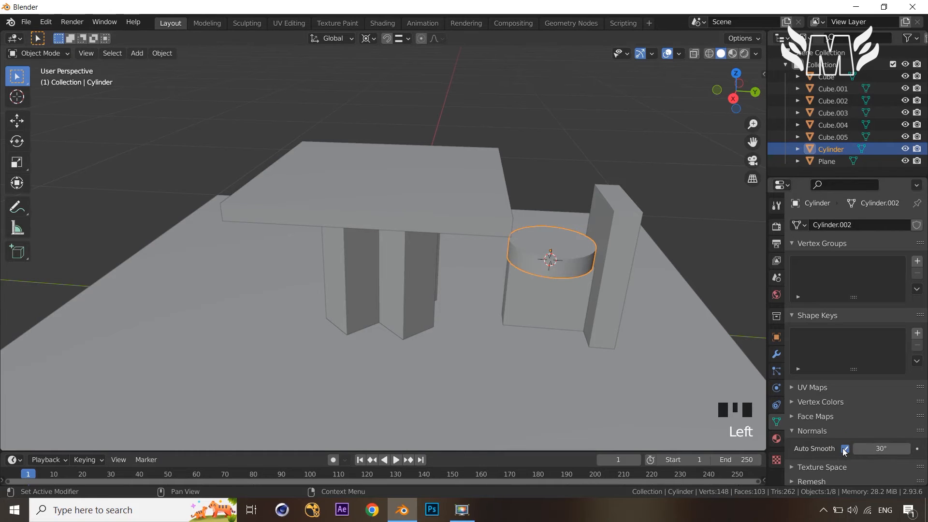
click(727, 242)
- From the top view, move the backrest, seat block and disc together along Y until the disc slips slightly under the tabletop
scroll(727, 242, down, 3)
middle_drag(677, 265, 678, 231)
scroll(504, 277, down, 1)
middle_drag(504, 277, 512, 400)
scroll(515, 350, down, 1)
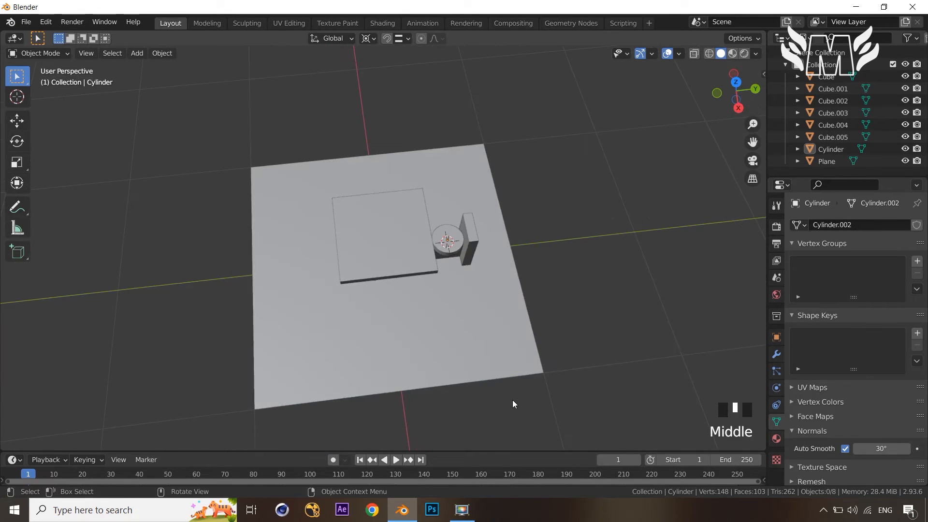
key(KP_7)
click(397, 166)
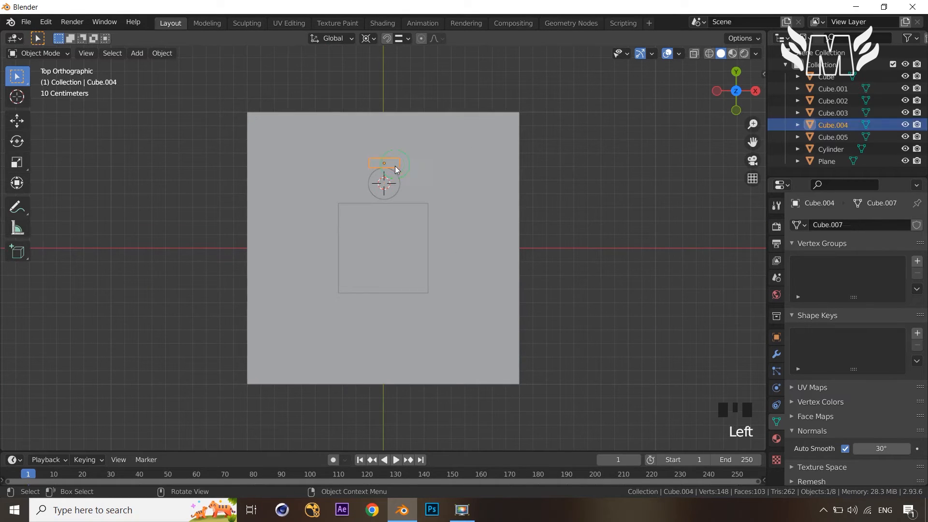
middle_drag(396, 166, 443, 276)
shift+click(440, 259)
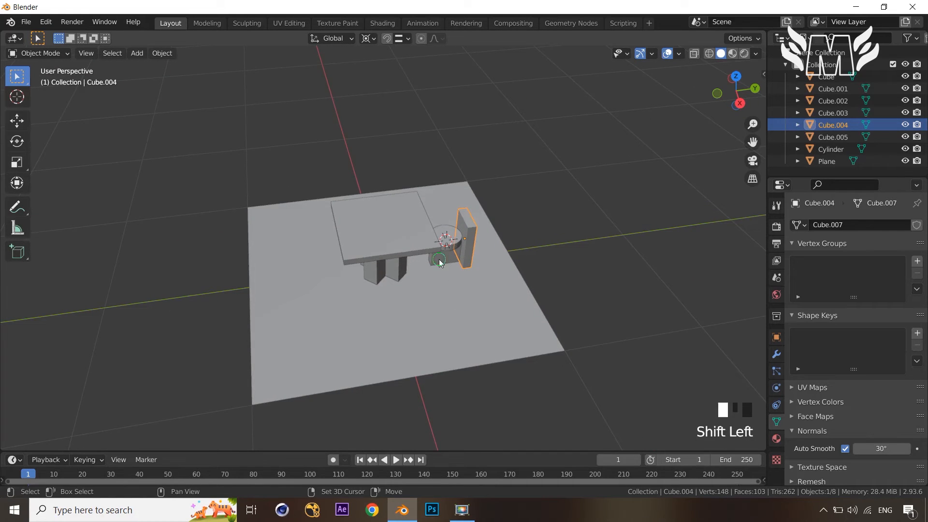
shift+click(449, 242)
key(KP_7)
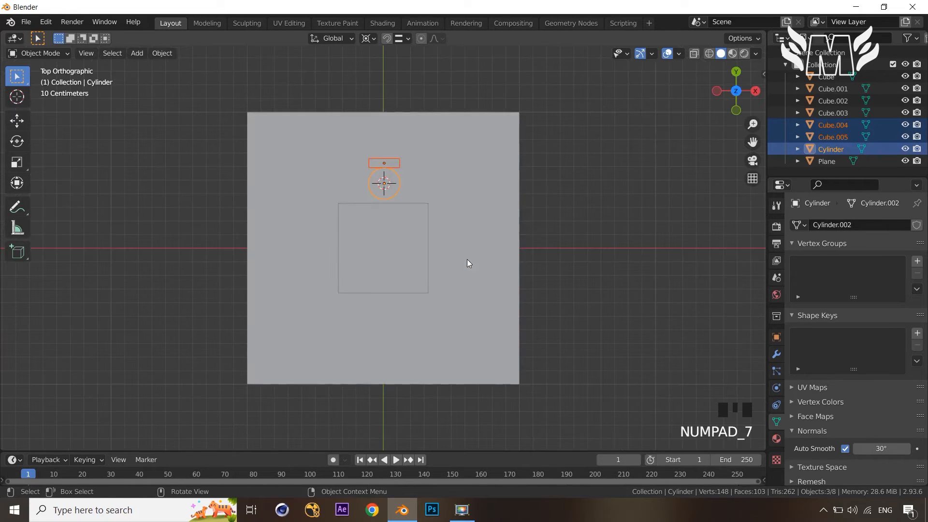
key(g)
key(y)
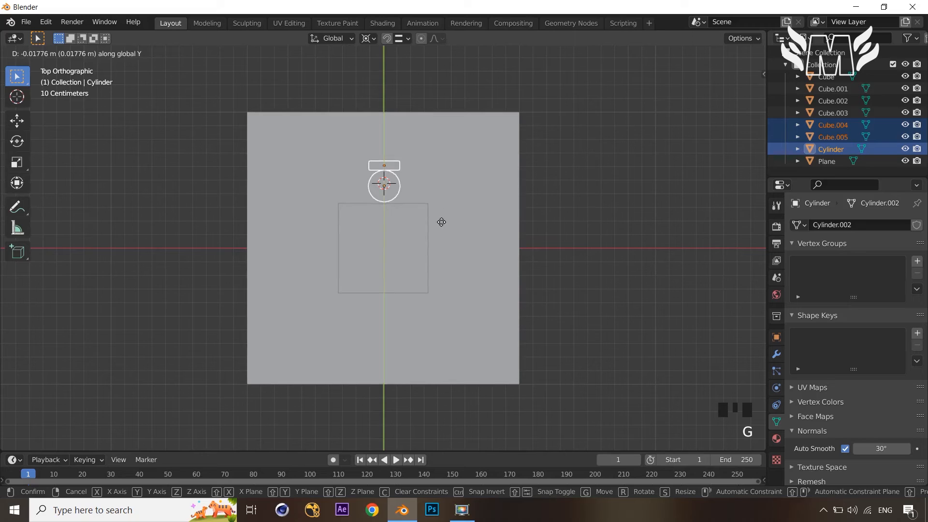
click(442, 221)
click(628, 221)
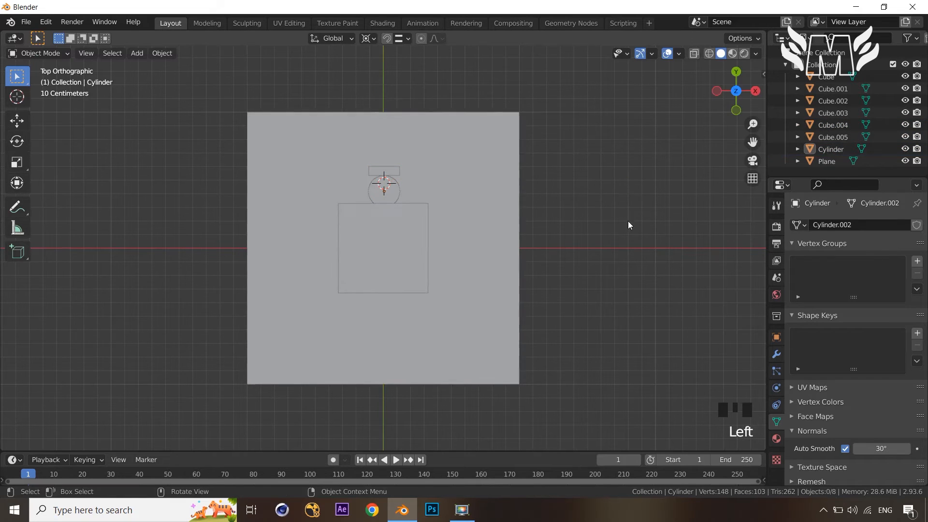
- With the backrest selected, snap the 3D cursor to the world origin and set the pivot point to 3D Cursor
middle_drag(628, 221, 509, 122)
middle_drag(587, 259, 466, 243)
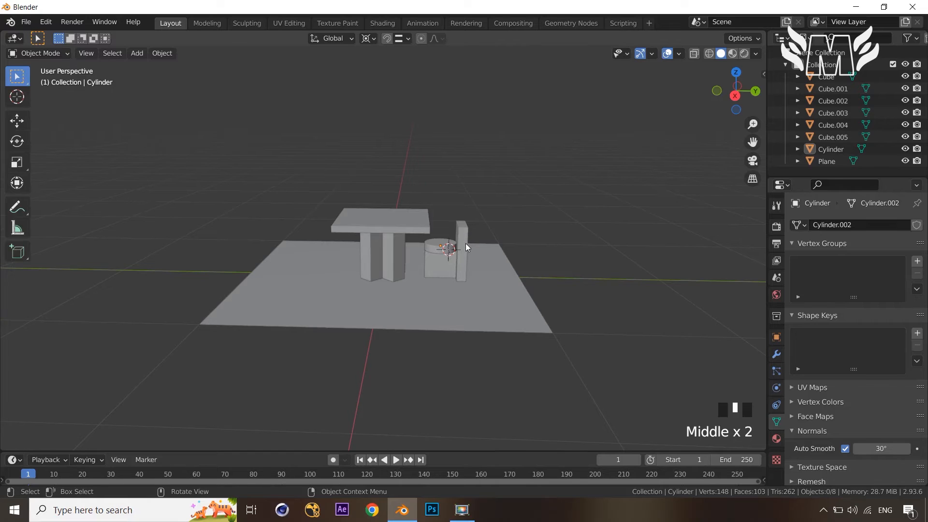
click(466, 242)
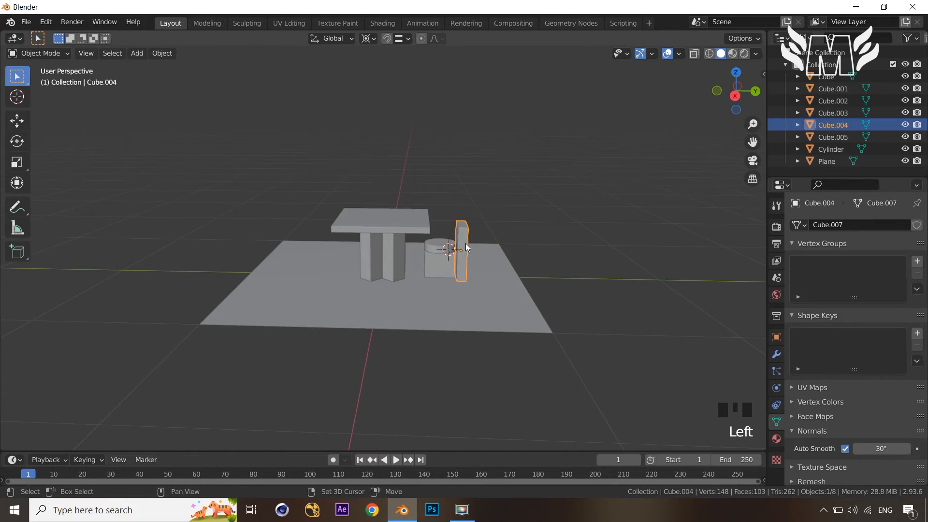
key(shift+s)
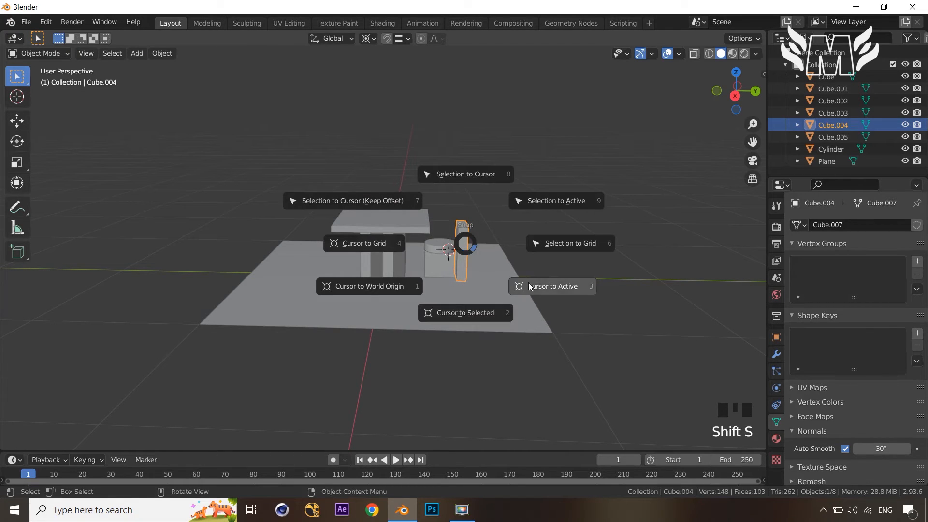
click(399, 285)
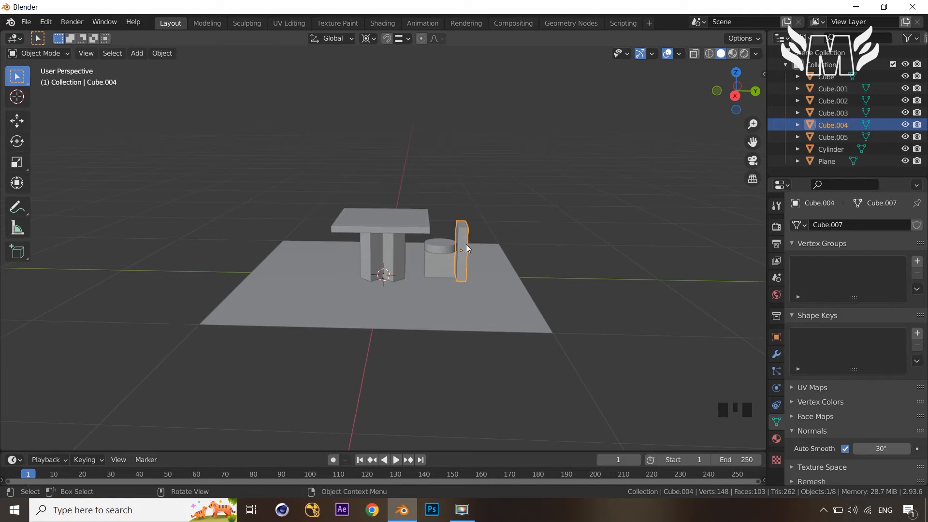
key(period)
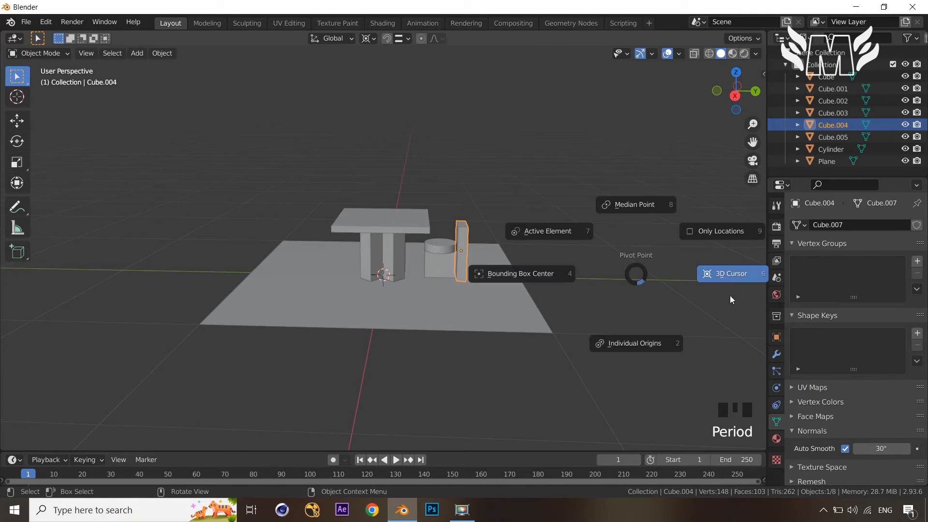
click(738, 314)
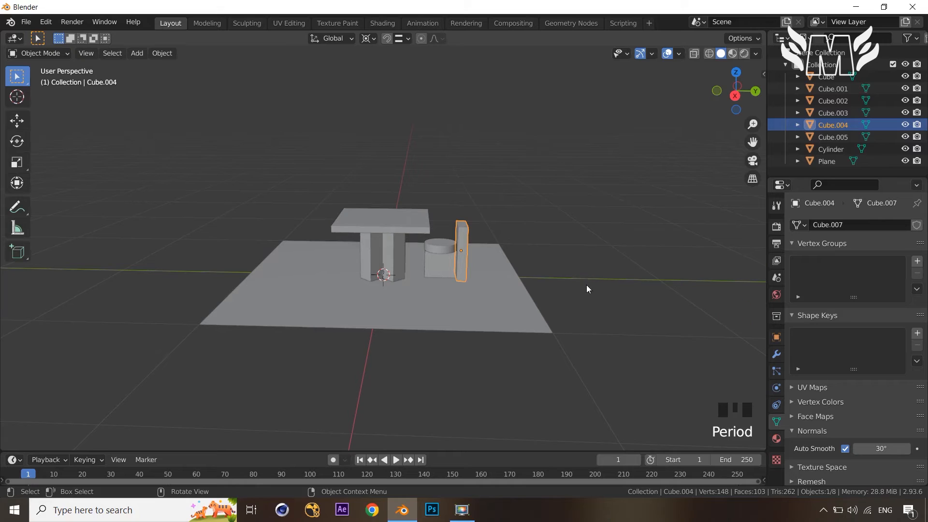
- Scale the backrest up along Z about the 3D cursor so it rises above the tabletop, and deselect it
key(s)
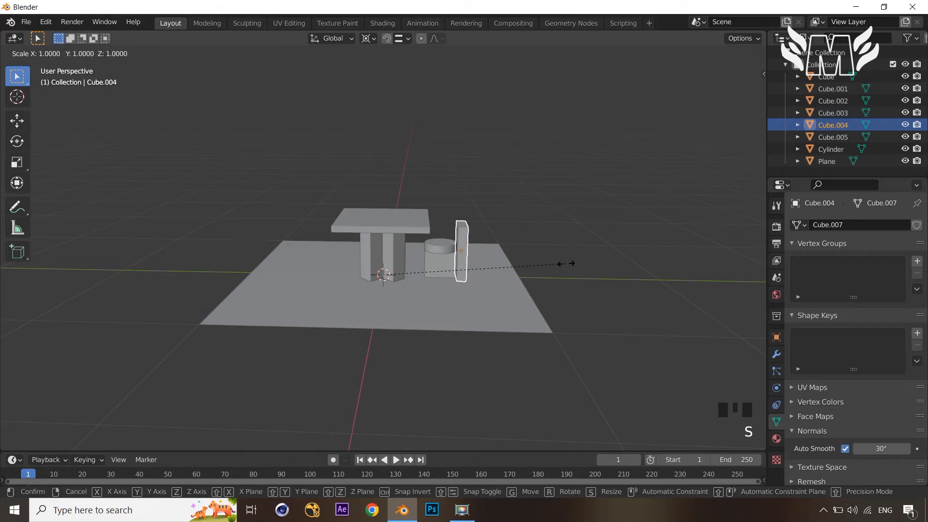
key(z)
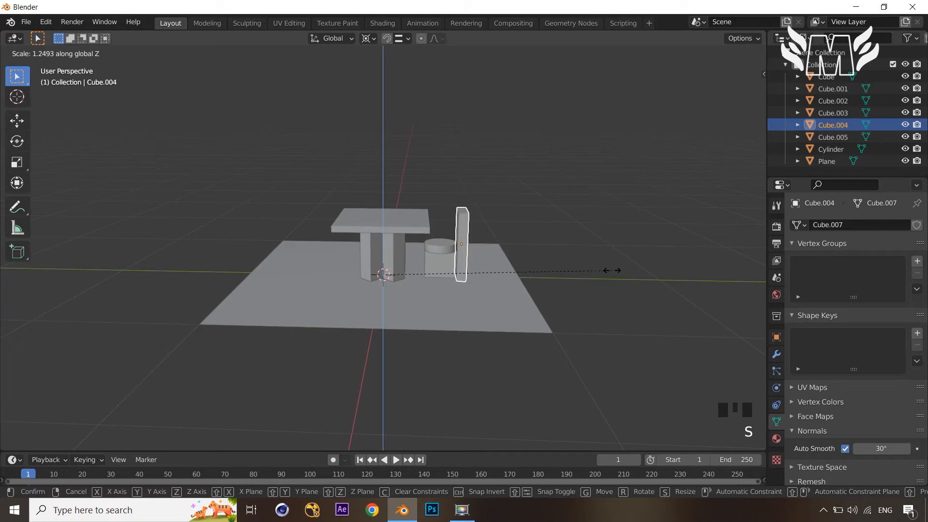
click(649, 280)
middle_drag(642, 270, 624, 281)
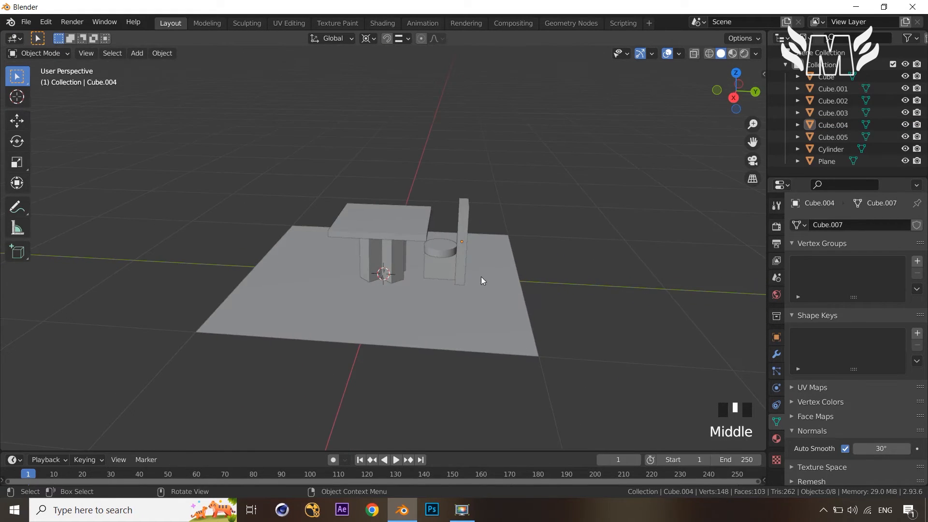
- Duplicate the chair's seat block, disc and backrest together, leaving the copy in its original place
click(435, 263)
shift+click(457, 254)
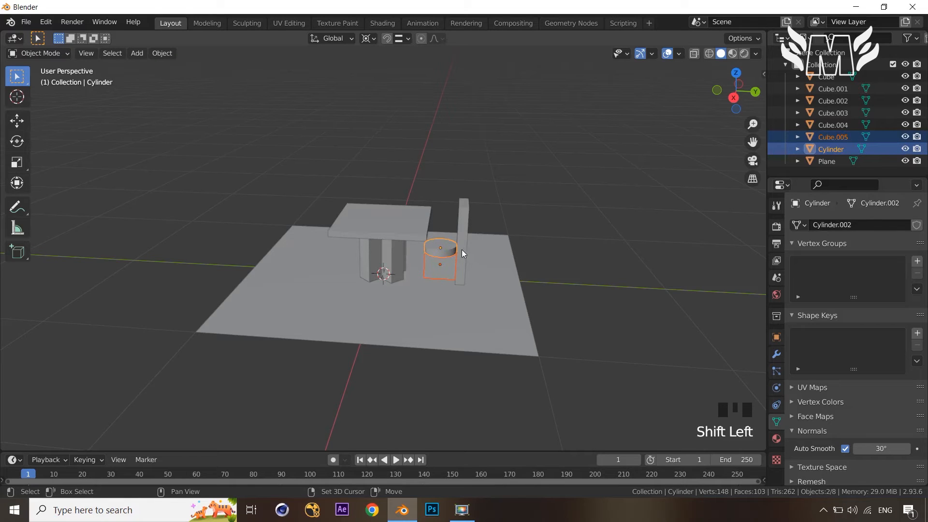
shift+click(462, 250)
middle_drag(622, 254, 378, 304)
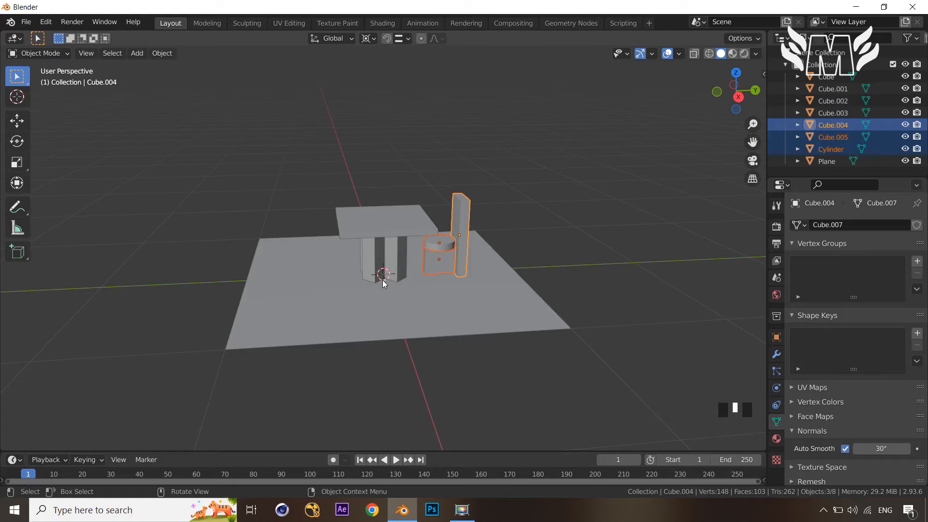
key(shift+d)
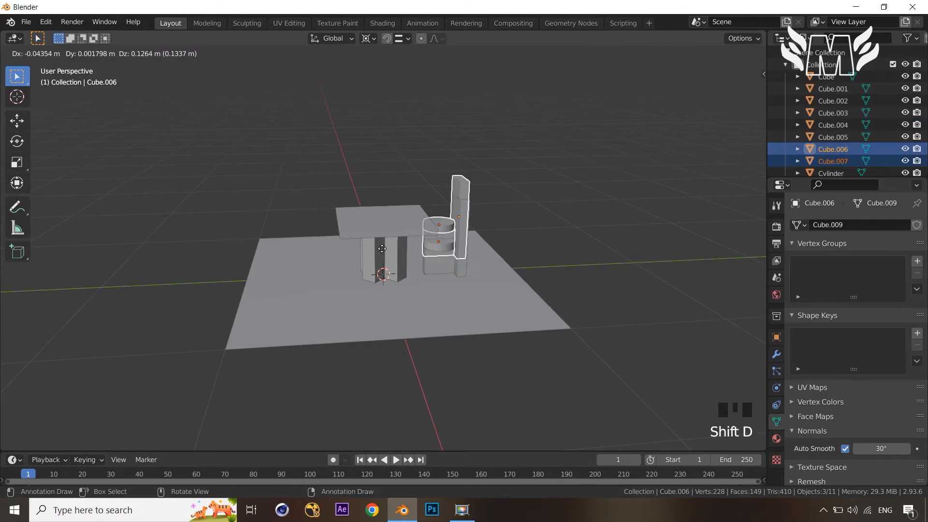
right_click(385, 247)
- Rotate the duplicated chair 90° around Z about the 3D cursor to place it at the adjacent side of the table
key(r)
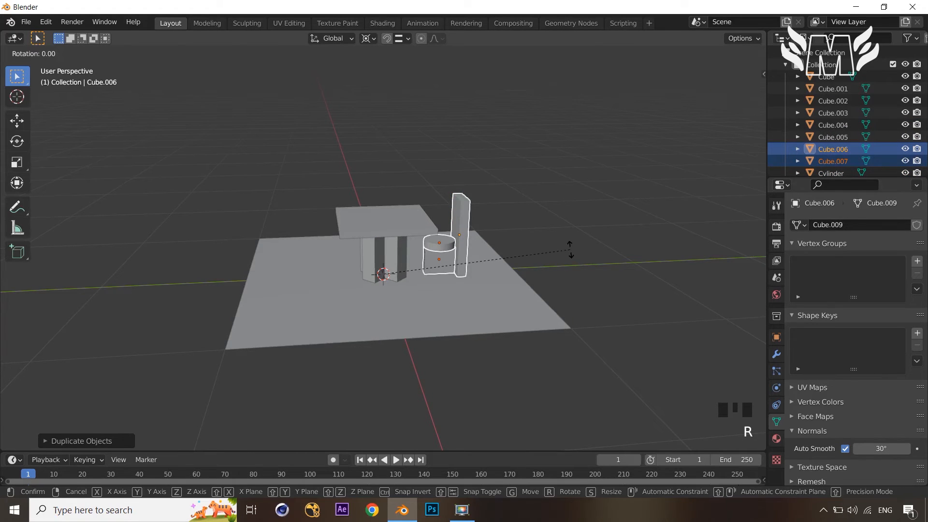
key(z)
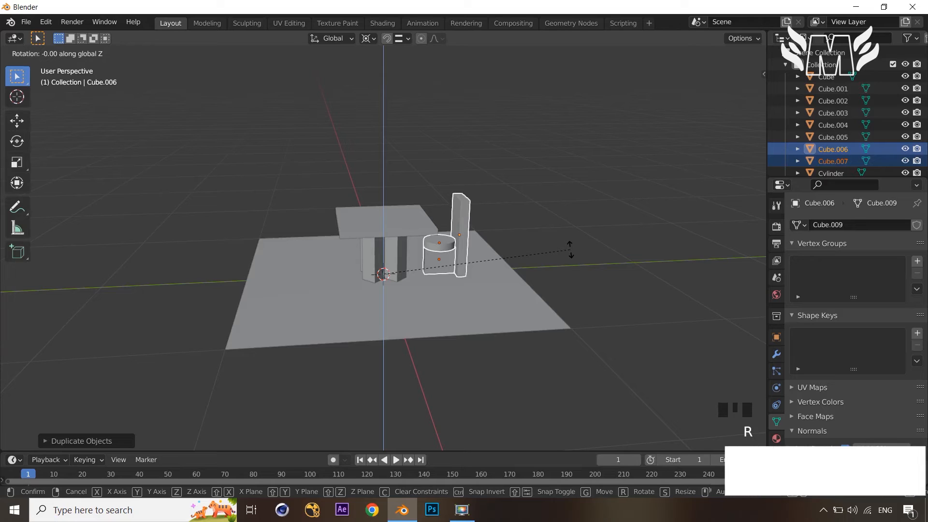
text(45)
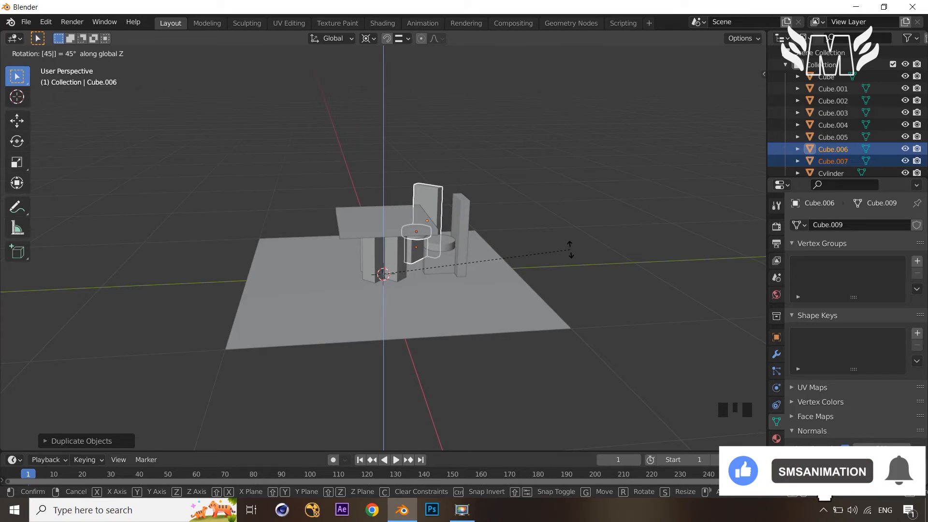
key(BackSpace)
key(BackSpace)
text(90)
key(Return)
click(571, 255)
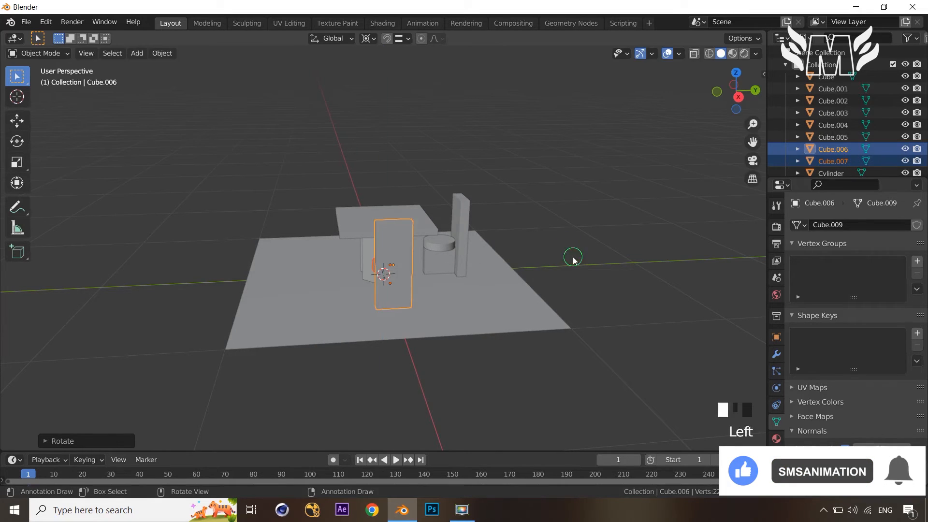
- Select all parts of both chairs, seat blocks, discs and backrests, and duplicate them, leaving the copies in place
middle_drag(574, 260, 474, 259)
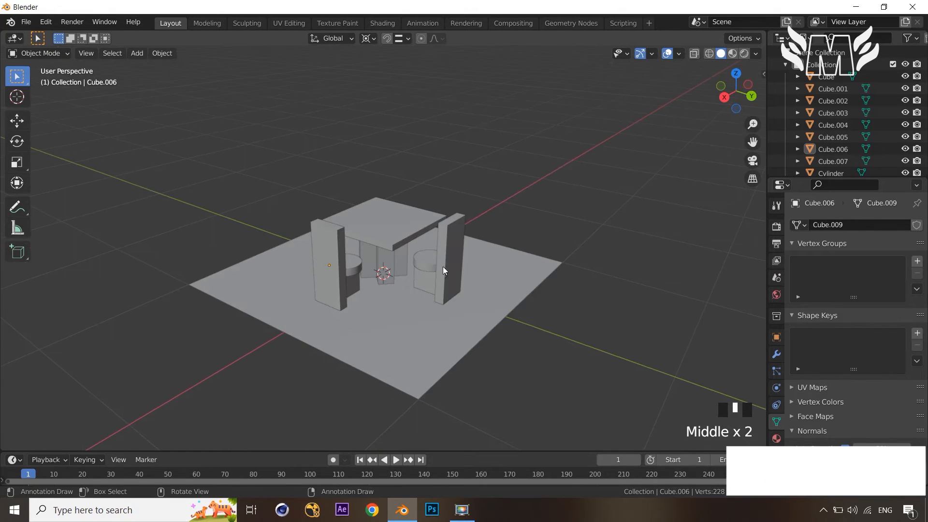
click(427, 275)
shift+click(428, 286)
shift+click(442, 281)
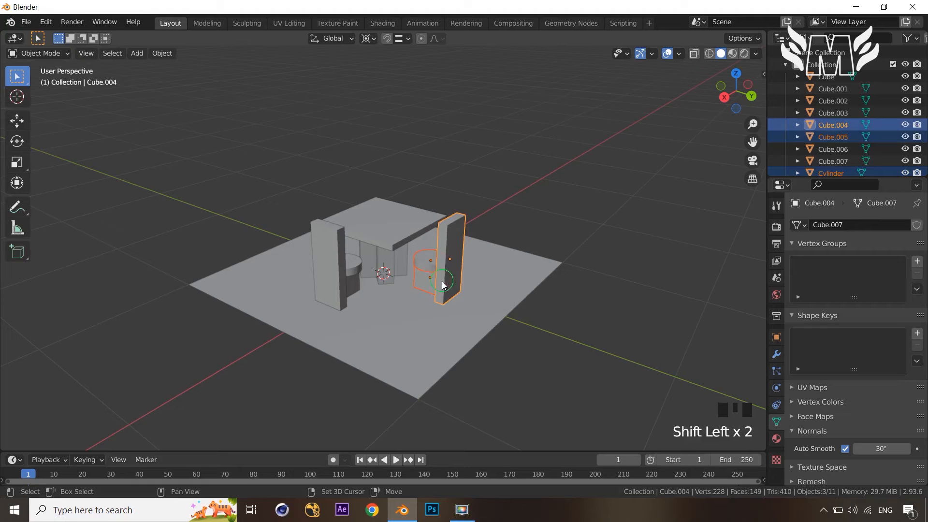
shift+click(329, 268)
shift+click(339, 269)
shift+click(377, 272)
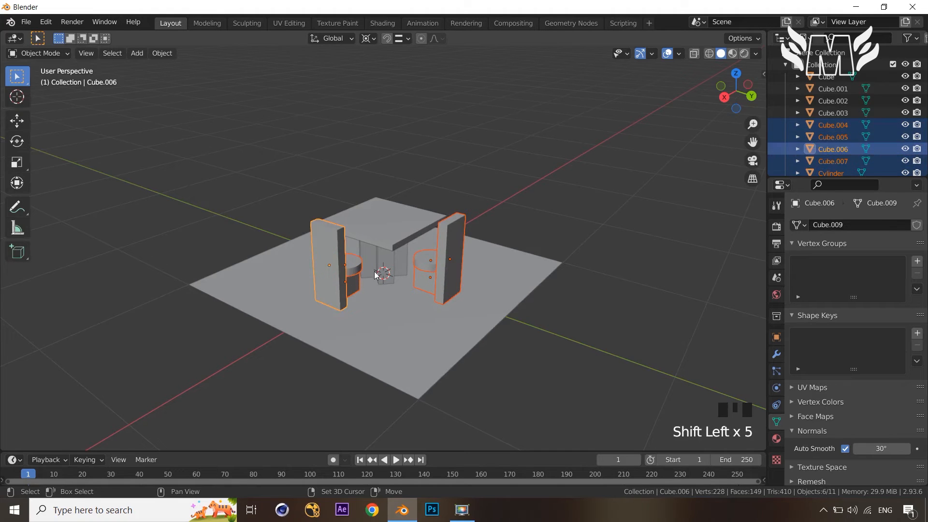
middle_drag(663, 262, 602, 291)
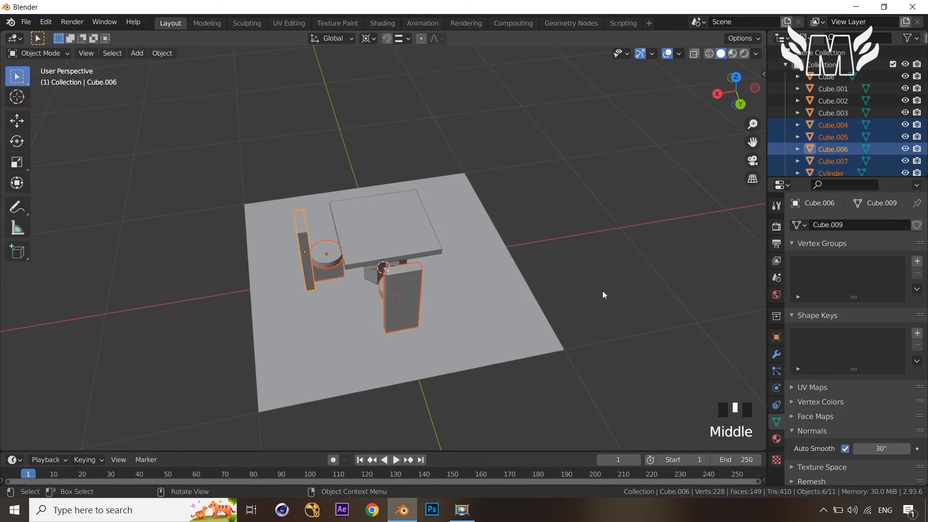
key(shift+d)
right_click(601, 231)
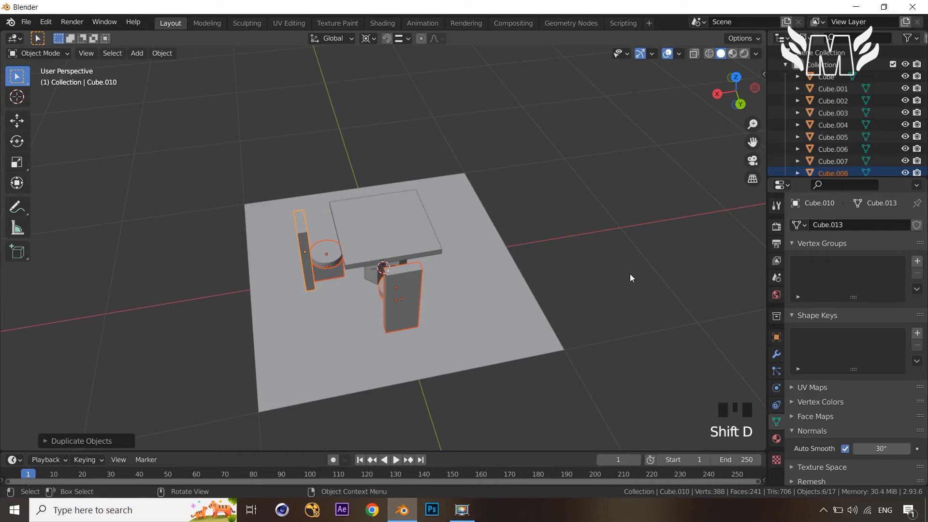
- Rotate the duplicated chairs 180° around Z about the 3D cursor to the table's opposite sides, and deselect them
text(rz180)
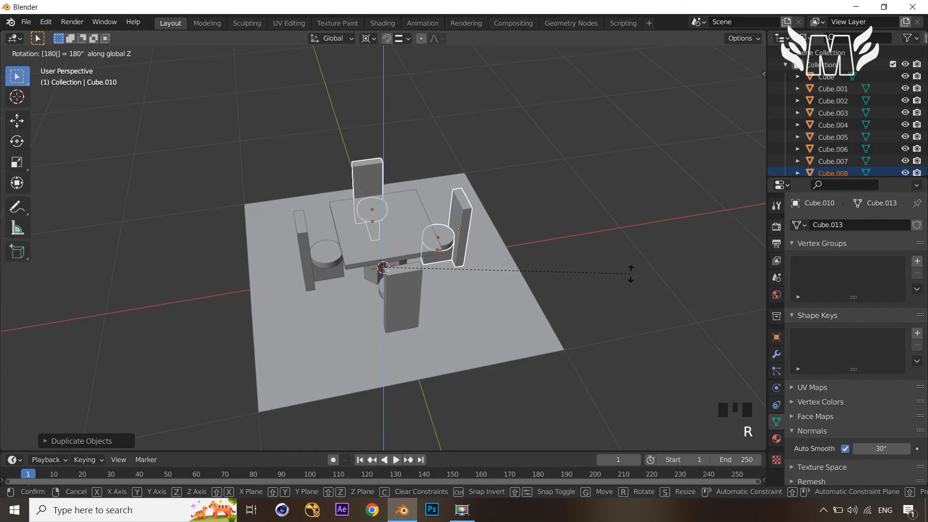
key(Return)
click(648, 277)
middle_drag(648, 277, 562, 343)
scroll(602, 301, up, 2)
scroll(616, 303, down, 2)
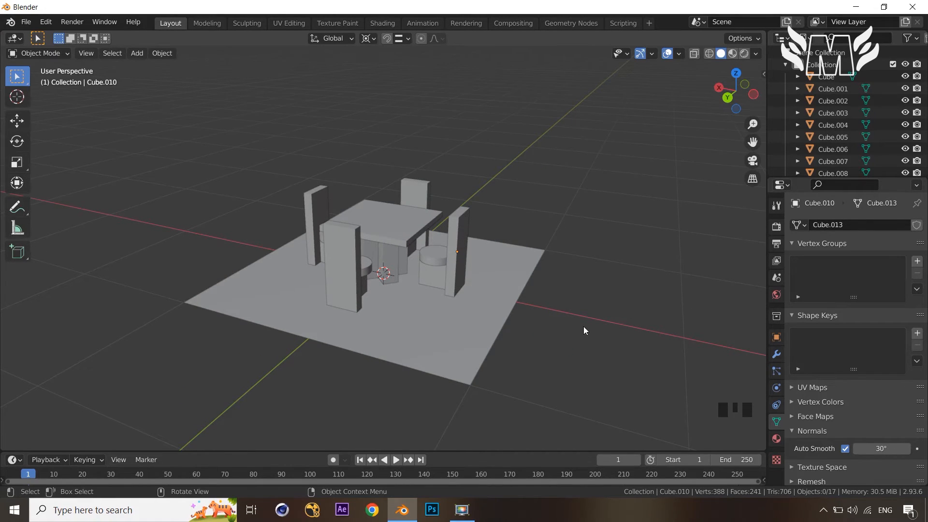
- Scale the floor plane up uniformly to nearly twice its size so it extends well beyond the chairs
middle_drag(570, 338, 489, 341)
click(481, 342)
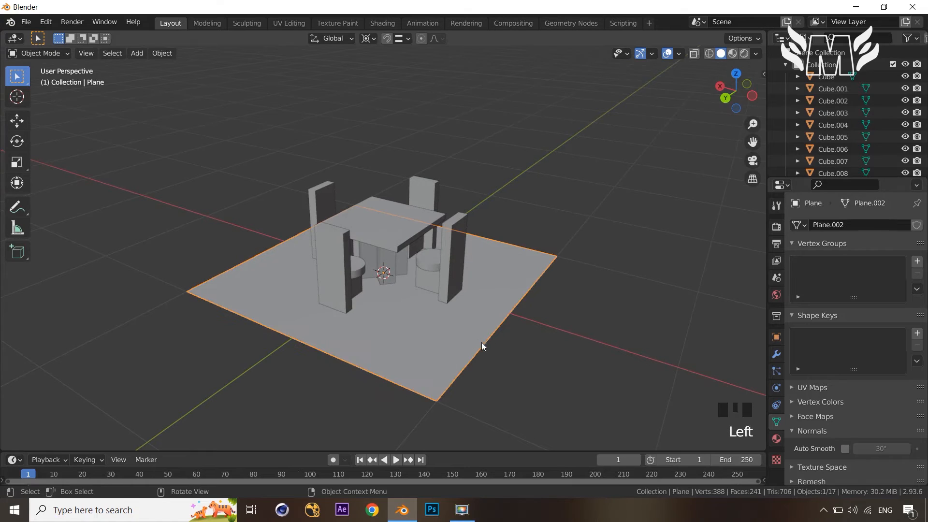
key(s)
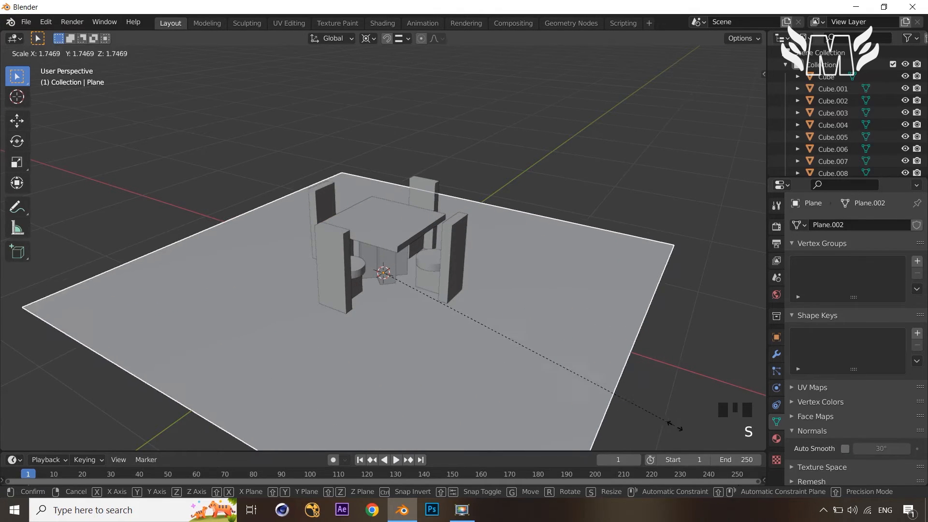
click(691, 439)
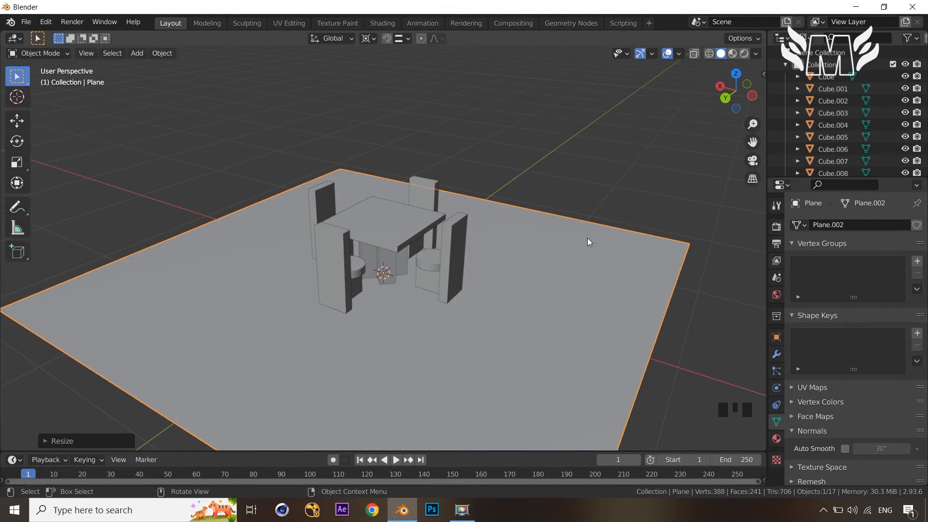
- In Edit Mode, extrude two adjacent edges of the floor plane upward along Z about 1.5 m to form two walls
key(Tab)
click(585, 222)
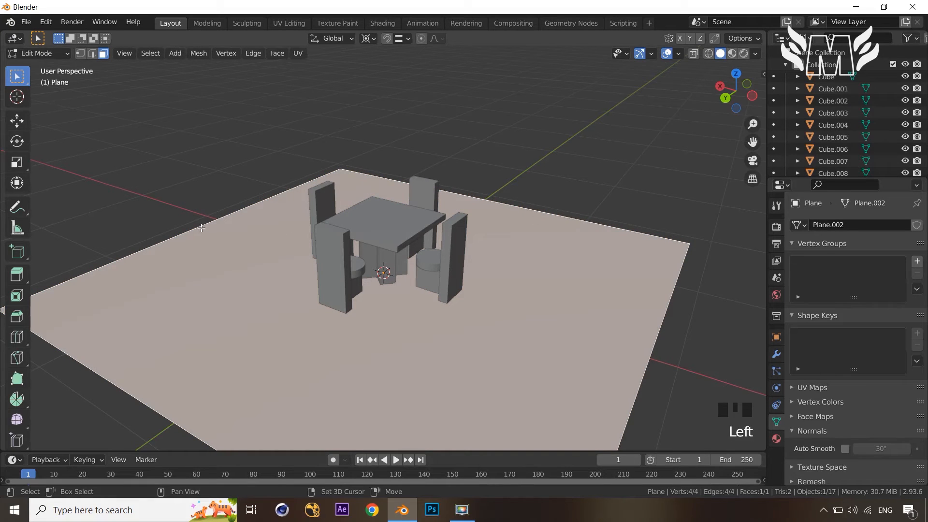
key(2)
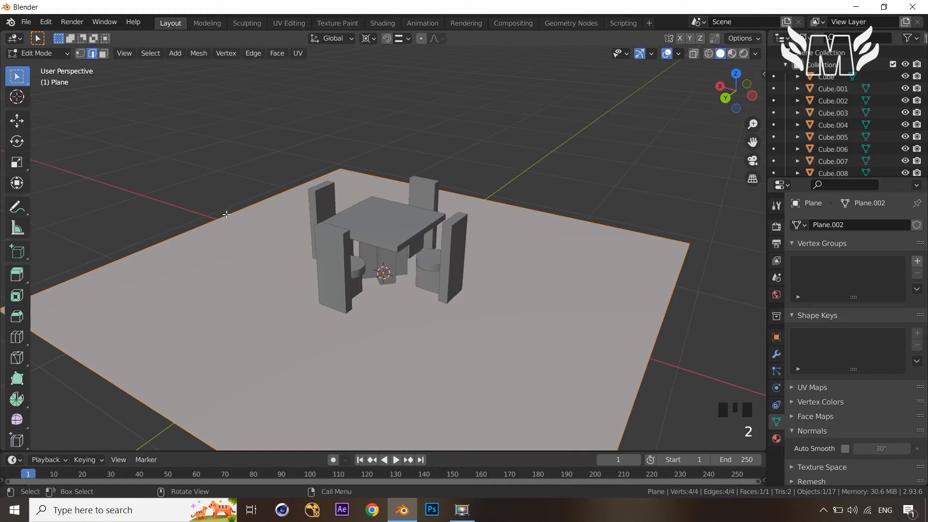
click(227, 215)
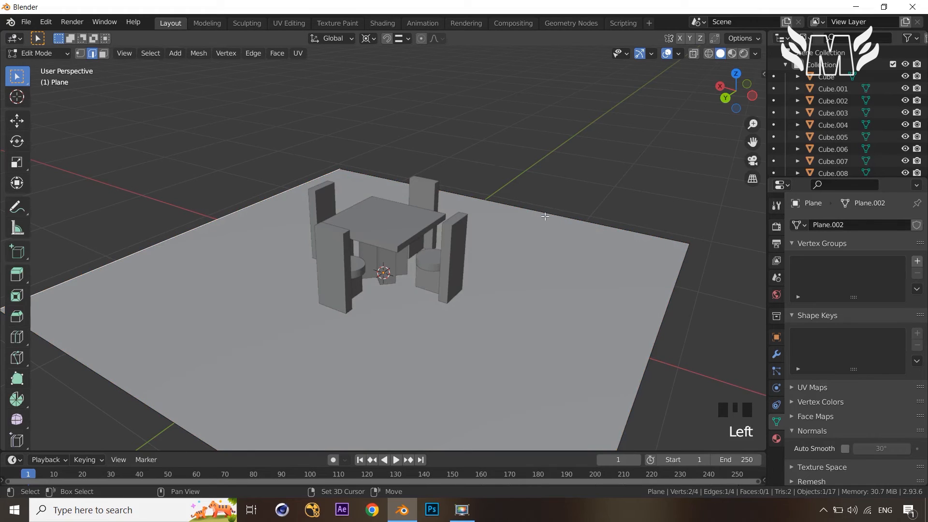
key(KP_3)
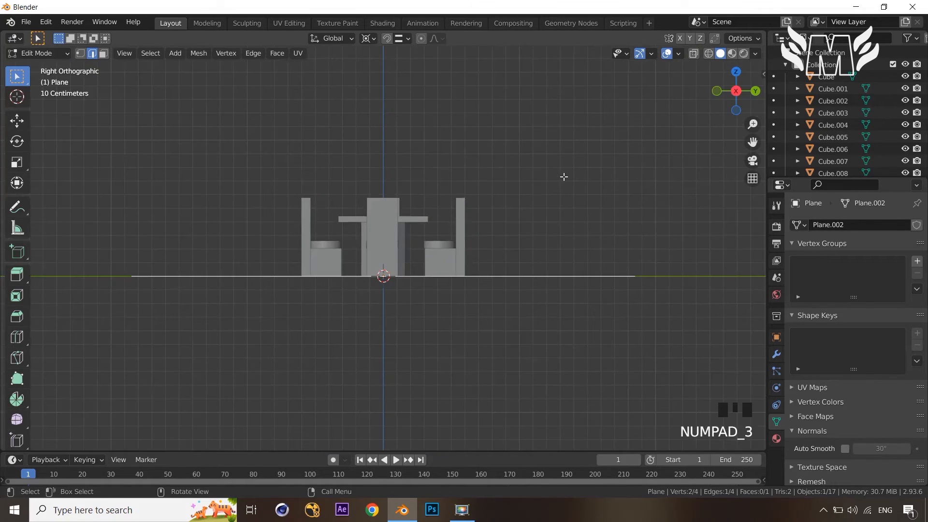
middle_drag(563, 181, 306, 266)
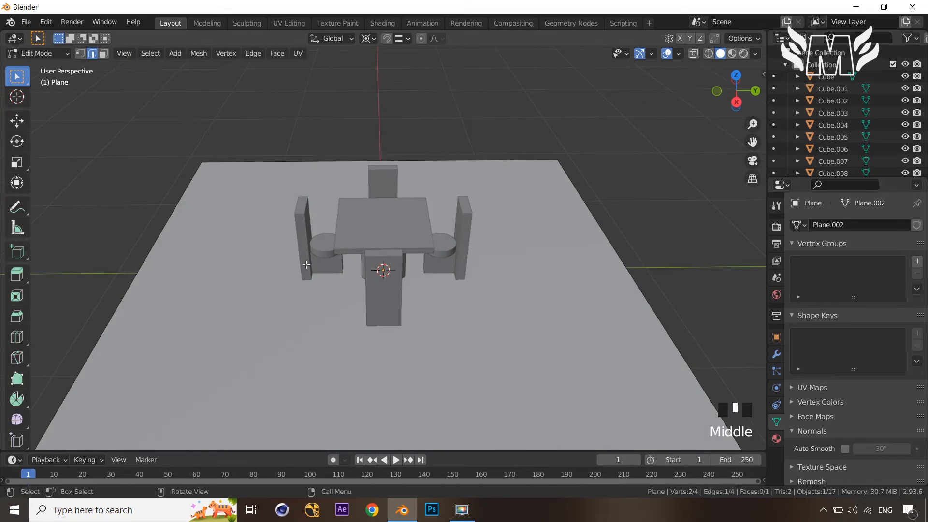
click(127, 288)
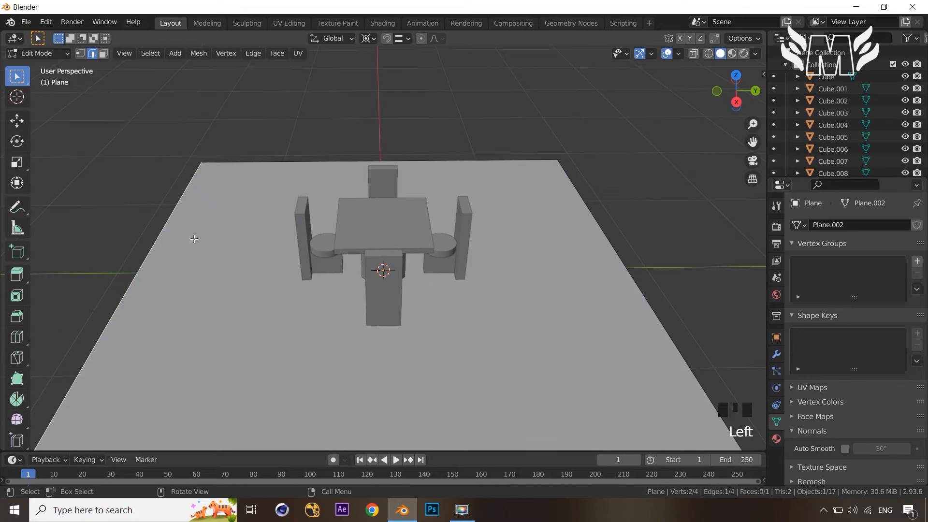
shift+click(261, 161)
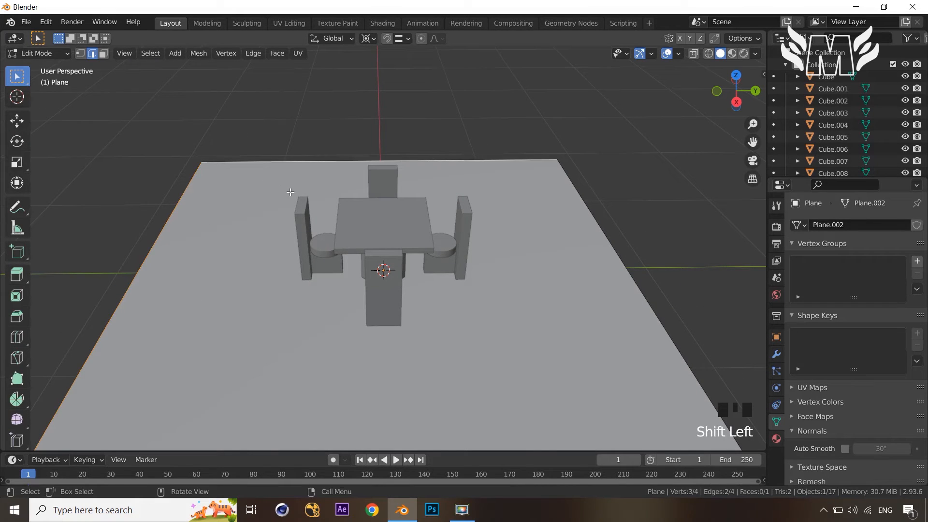
key(e)
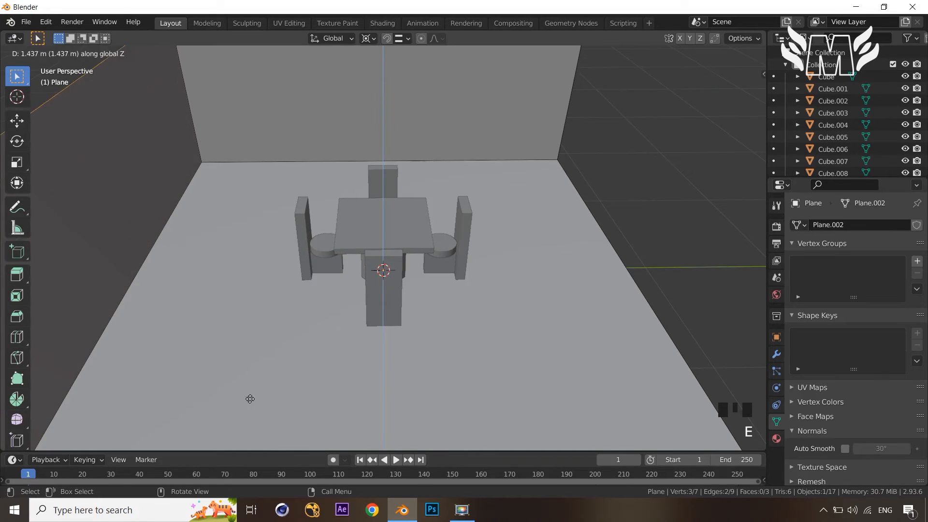
click(251, 385)
- Move the walls' top edges farther up along Z to make both walls taller, and deselect them
key(KP_3)
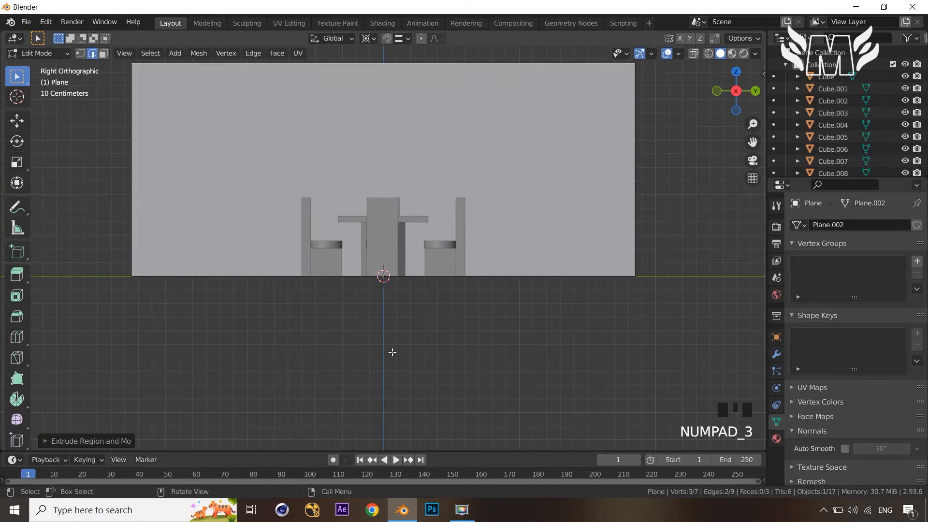
middle_drag(408, 369, 406, 394)
scroll(408, 380, down, 2)
key(g)
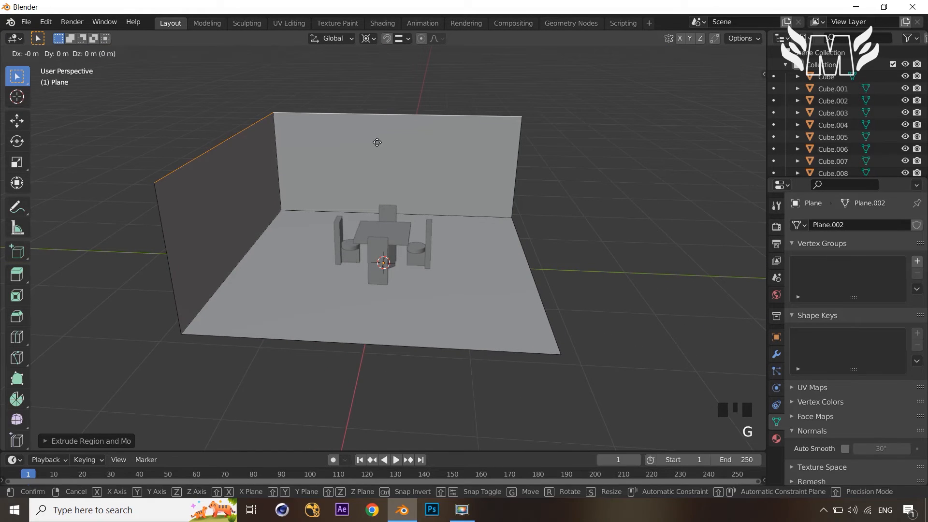
key(z)
click(370, 89)
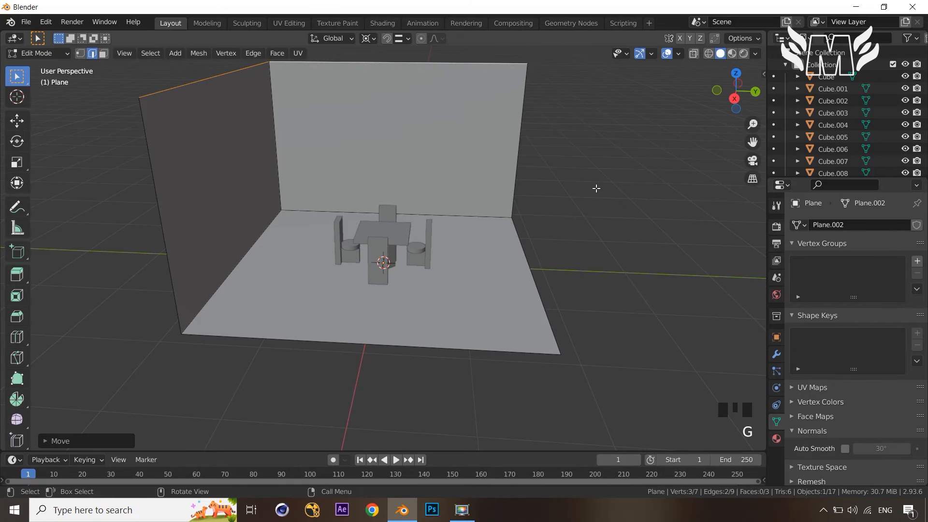
middle_drag(597, 188, 598, 220)
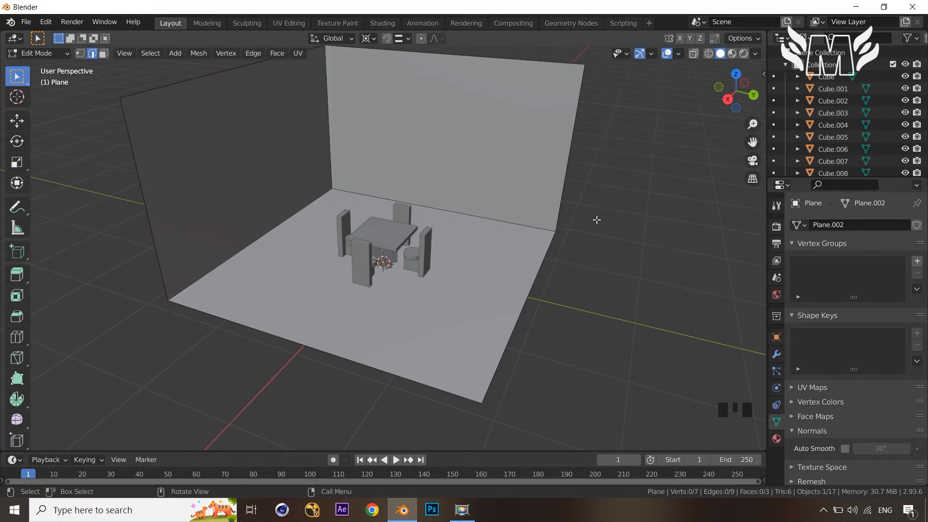
scroll(563, 278, down, 2)
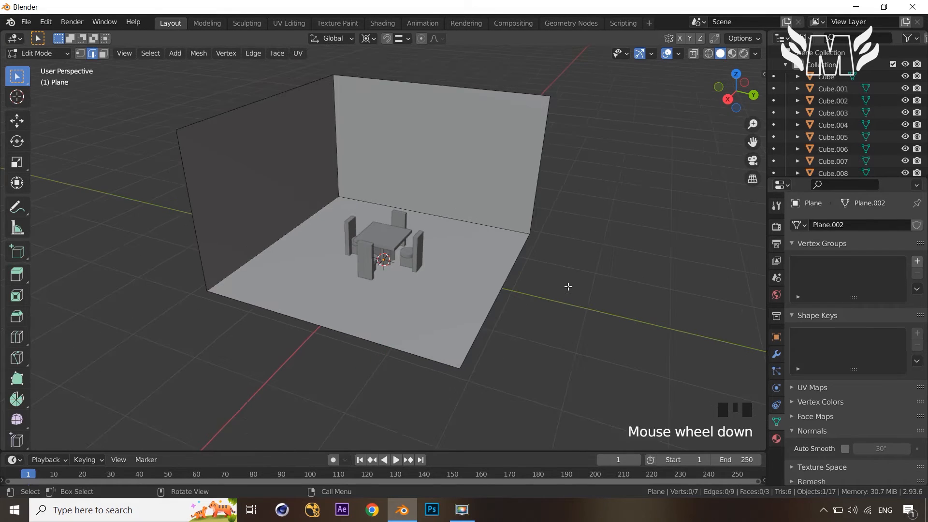
middle_drag(567, 285, 555, 295)
scroll(555, 294, up, 2)
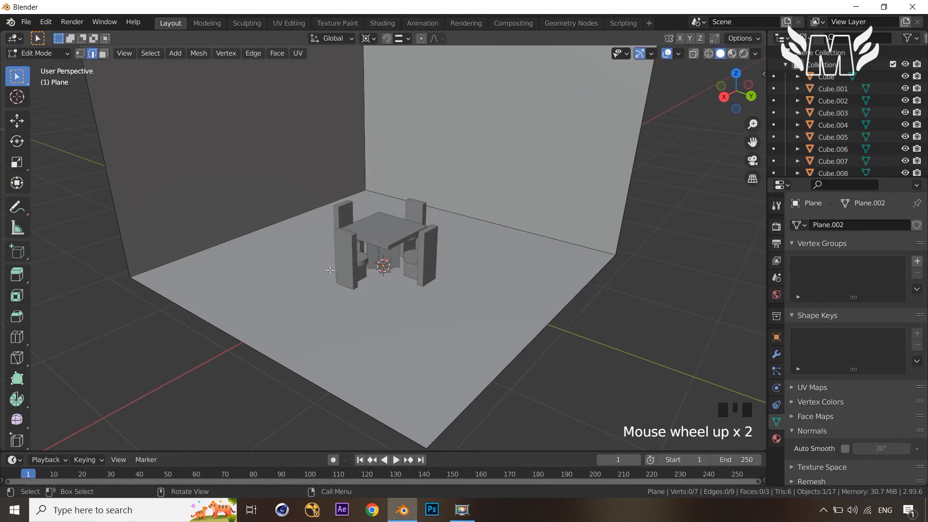
- Split the Layout workspace's 3D viewport into two side-by-side areas
click(390, 23)
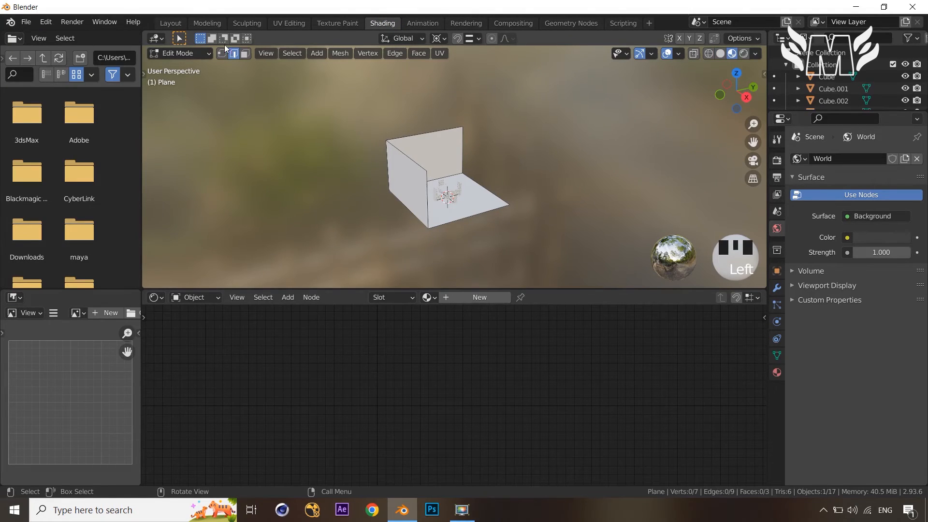
click(183, 24)
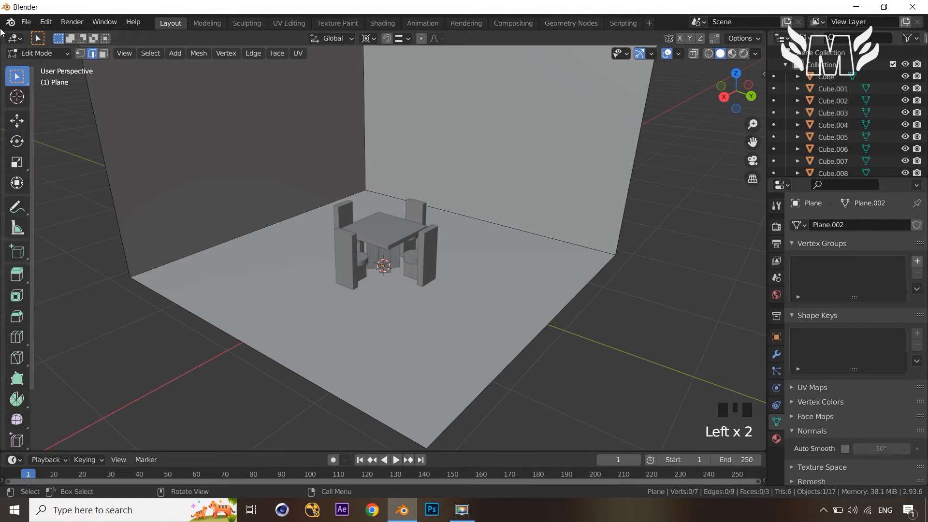
drag(3, 32, 415, 54)
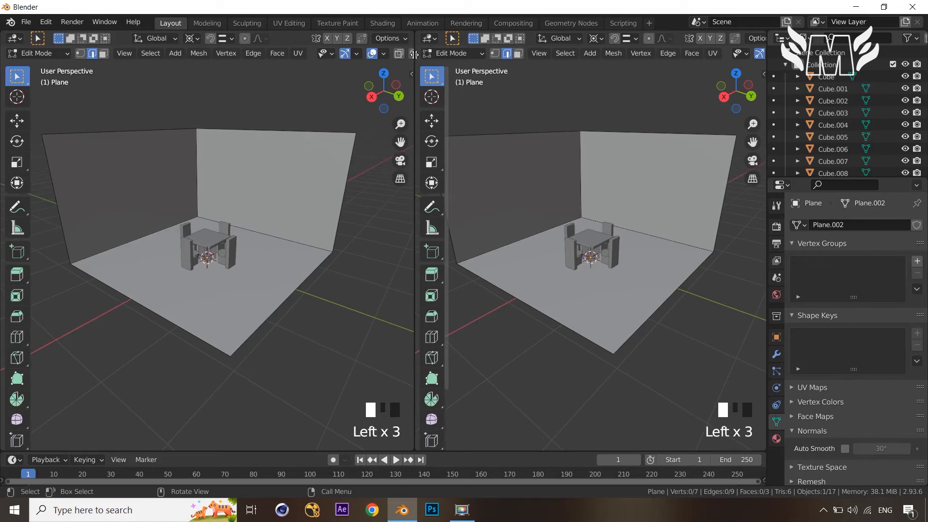
- Return to Object Mode, select the tabletop and frame one viewport on the table and chairs
key(Tab)
click(598, 238)
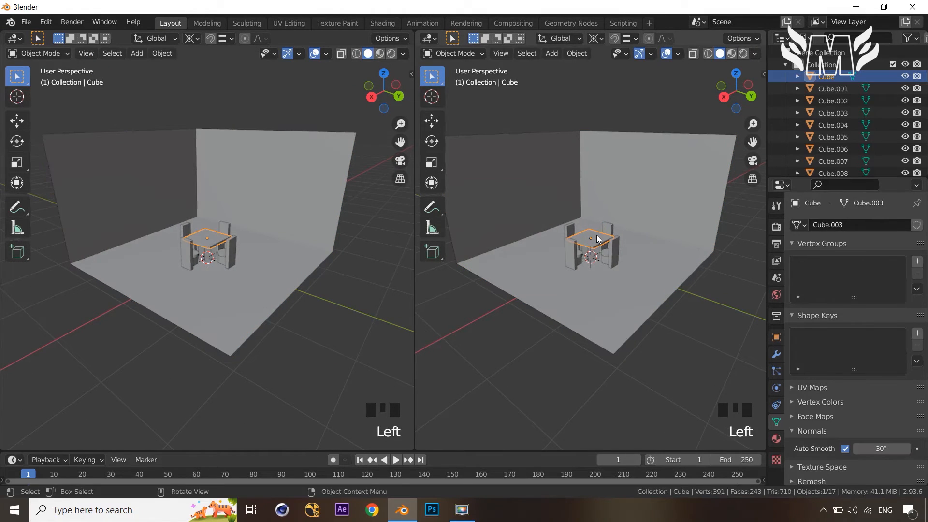
key(KP_Decimal)
scroll(606, 246, down, 4)
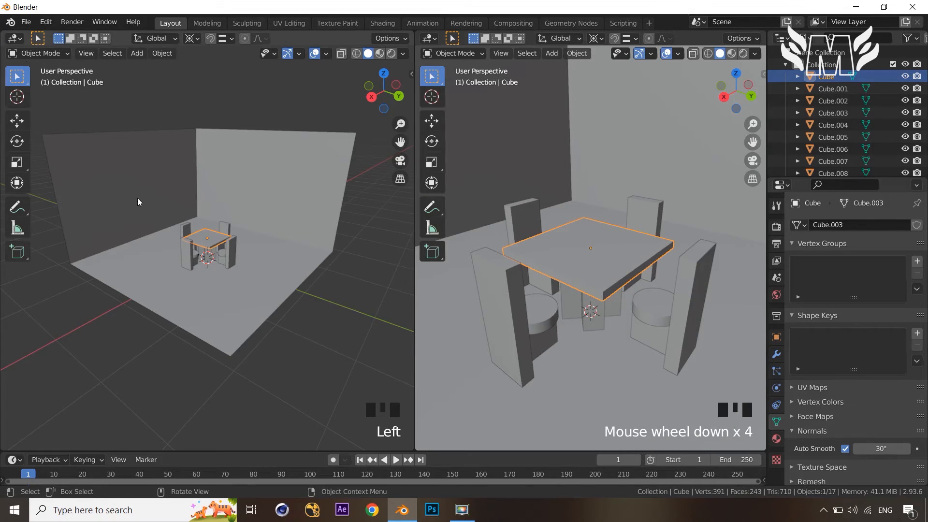
- Change the viewport that is not framed on the table to the Shader Editor and collapse its sidebar
click(14, 39)
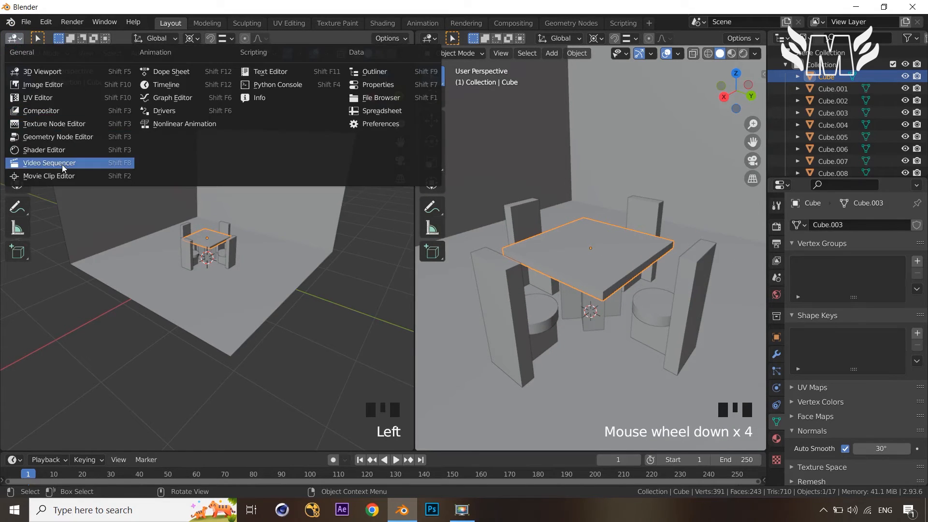
click(56, 150)
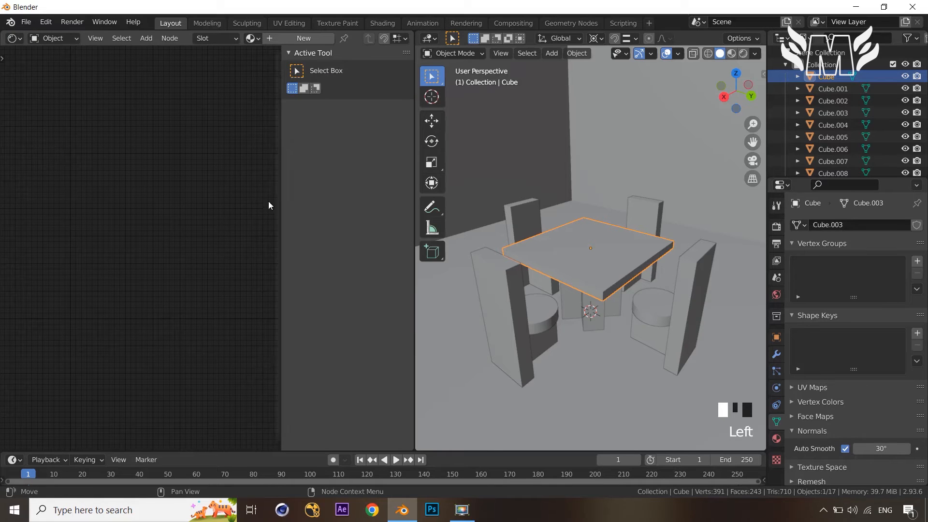
drag(280, 202, 368, 203)
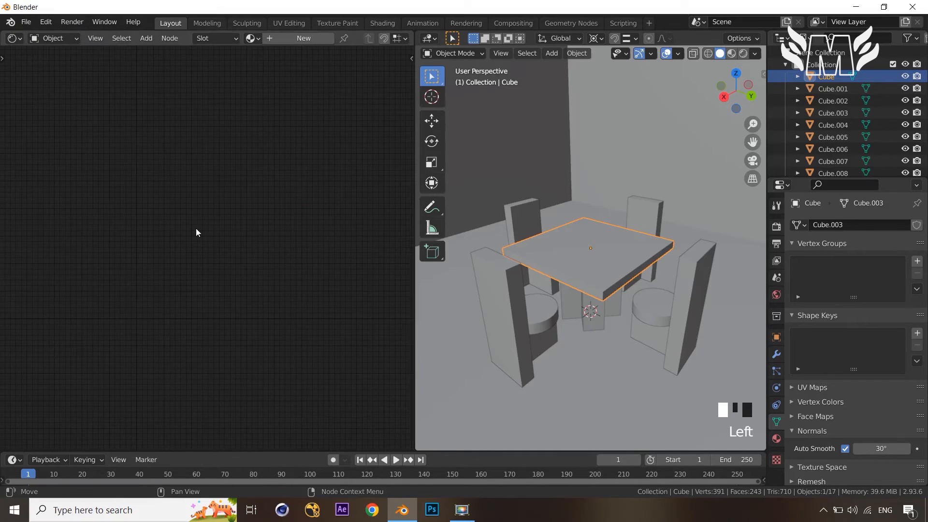
- Set the 3D viewport to Material Preview shading and create a new material for the tabletop
click(734, 56)
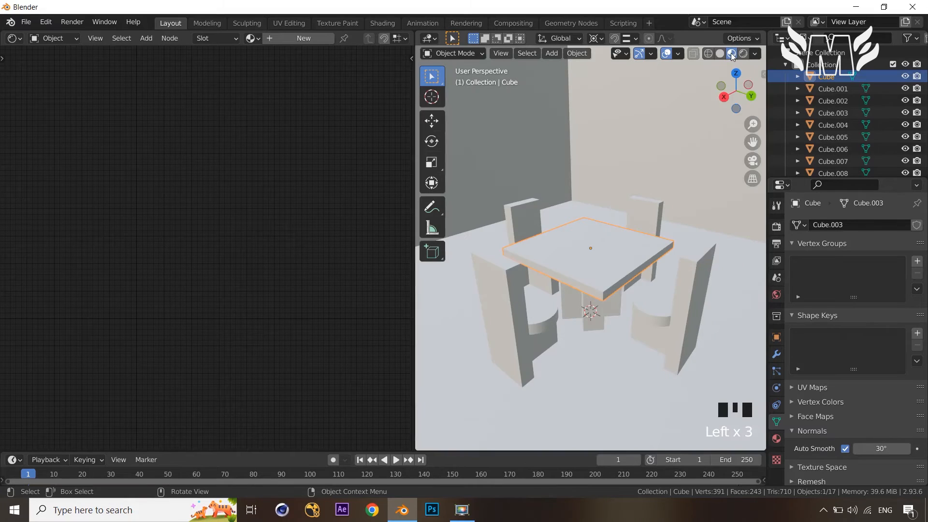
click(662, 242)
click(600, 268)
click(600, 258)
click(297, 40)
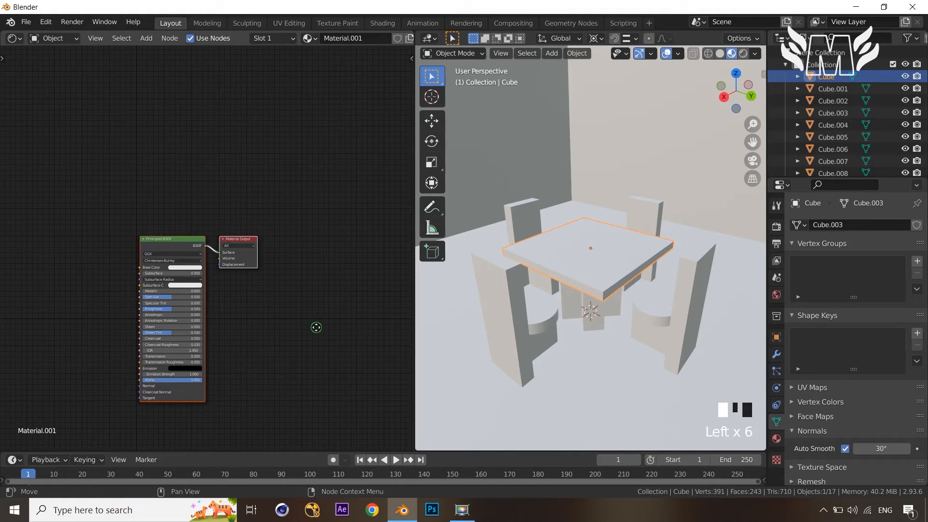
middle_drag(316, 327, 387, 257)
scroll(373, 275, up, 2)
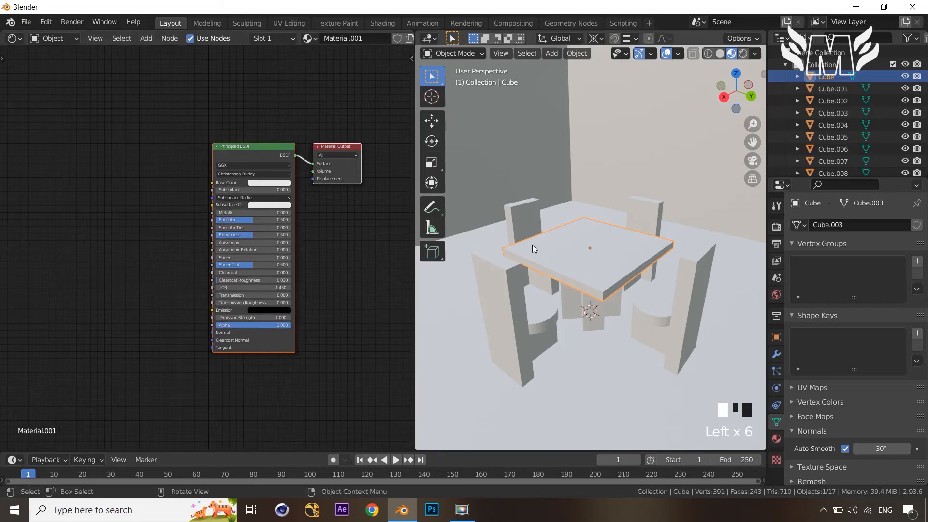
scroll(362, 288, up, 2)
middle_drag(362, 288, 356, 293)
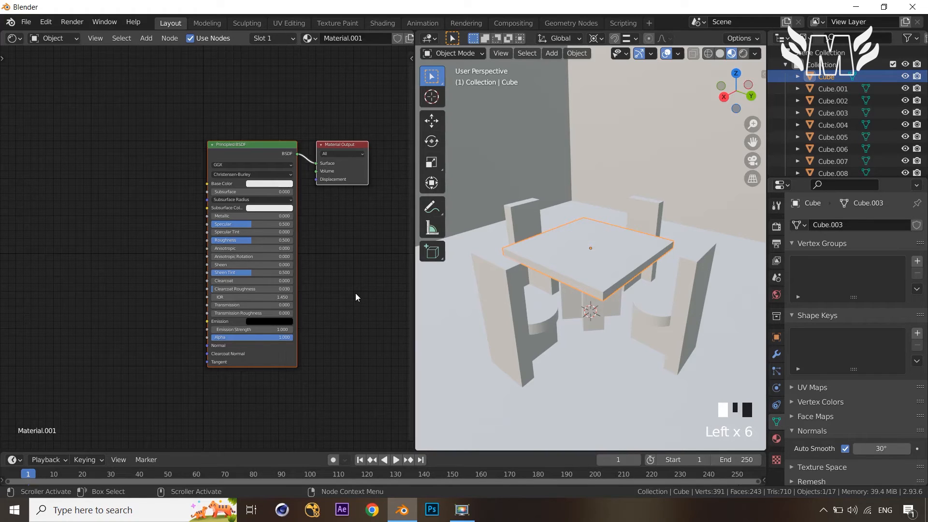
key(shift+a)
click(153, 224)
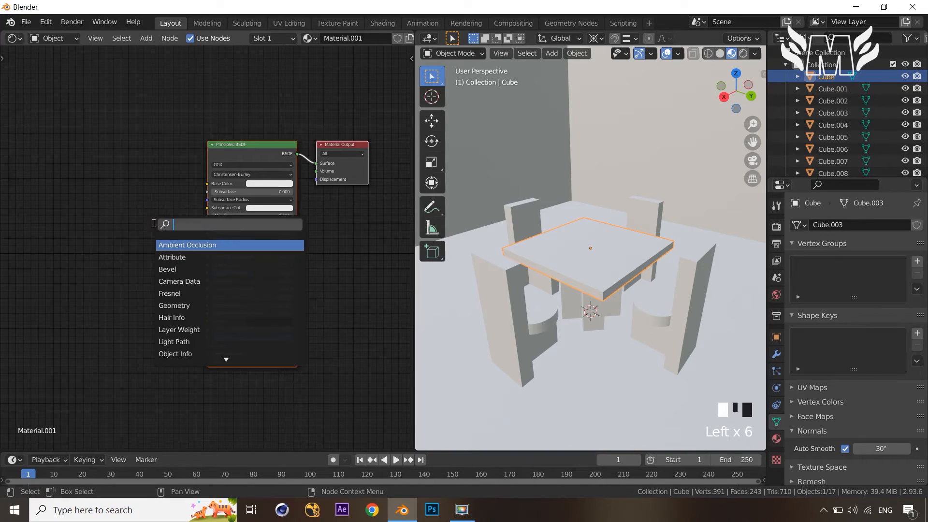
text(WAV)
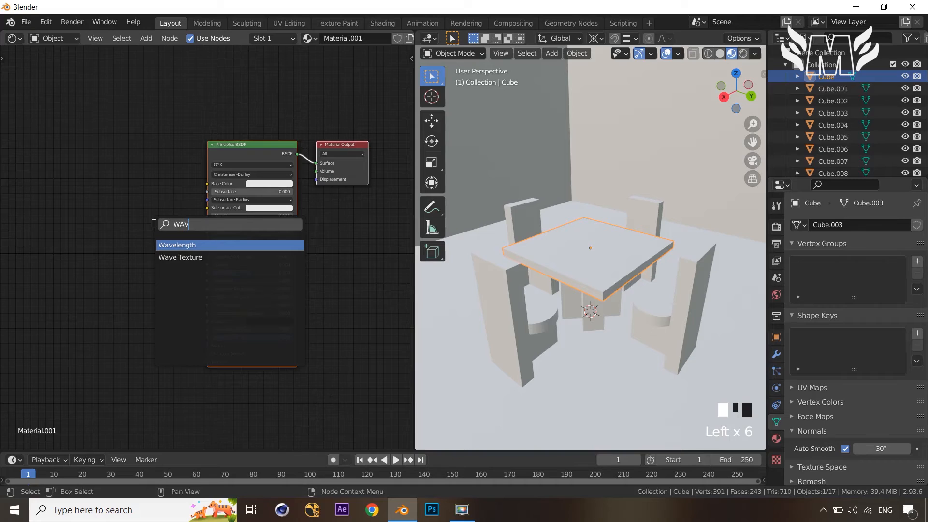
key(Escape)
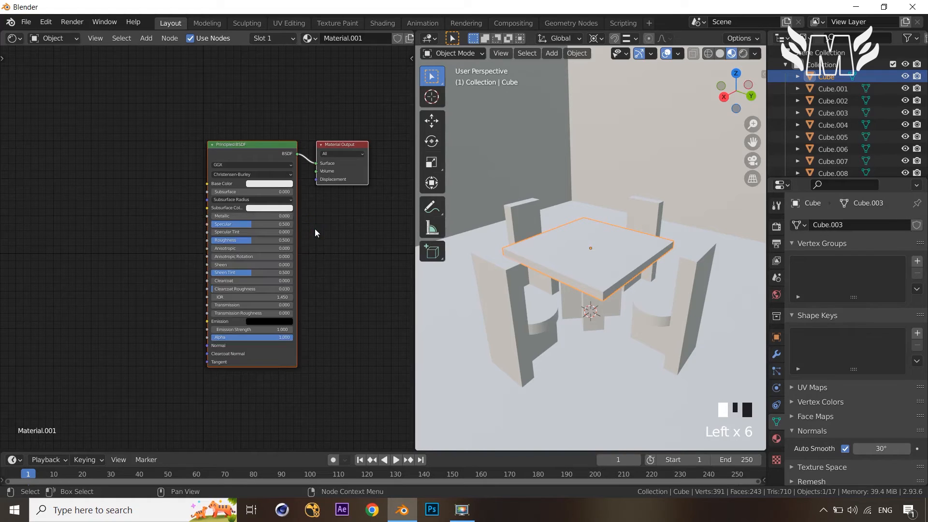
- Add a Wave Texture node and connect its Color output to the Principled BSDF's Base Color
key(shift+a)
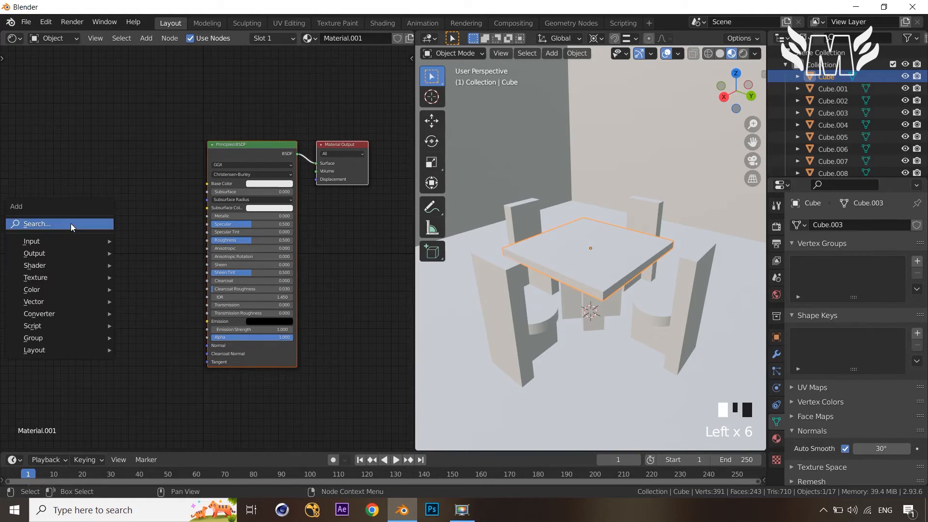
mouse_move(72, 278)
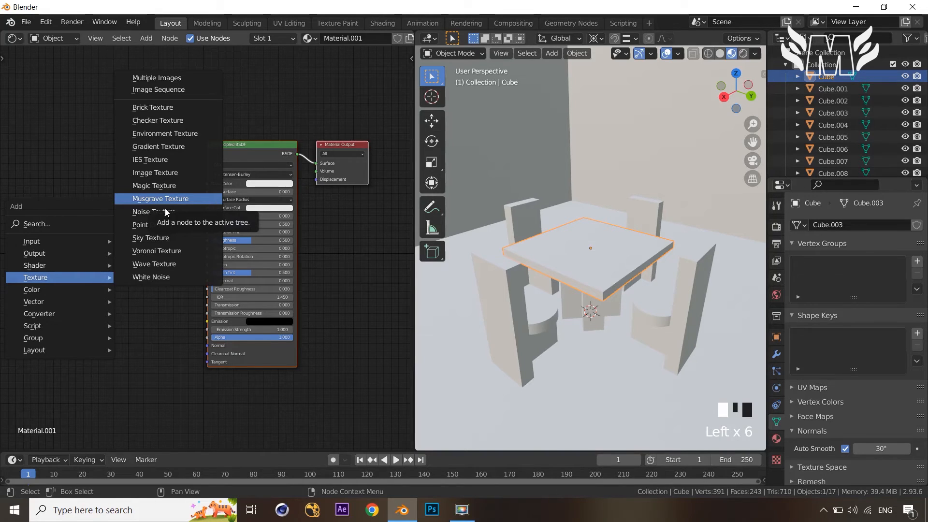
click(169, 263)
click(57, 134)
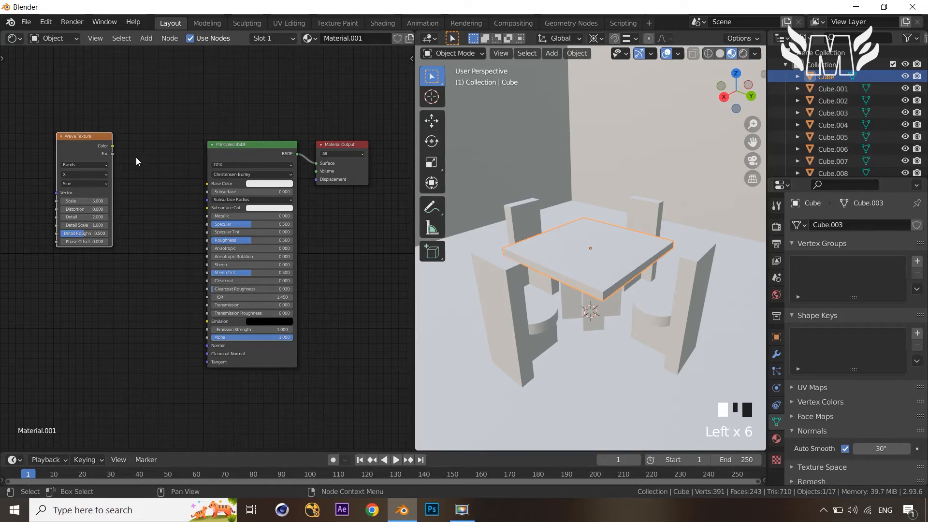
drag(112, 146, 205, 188)
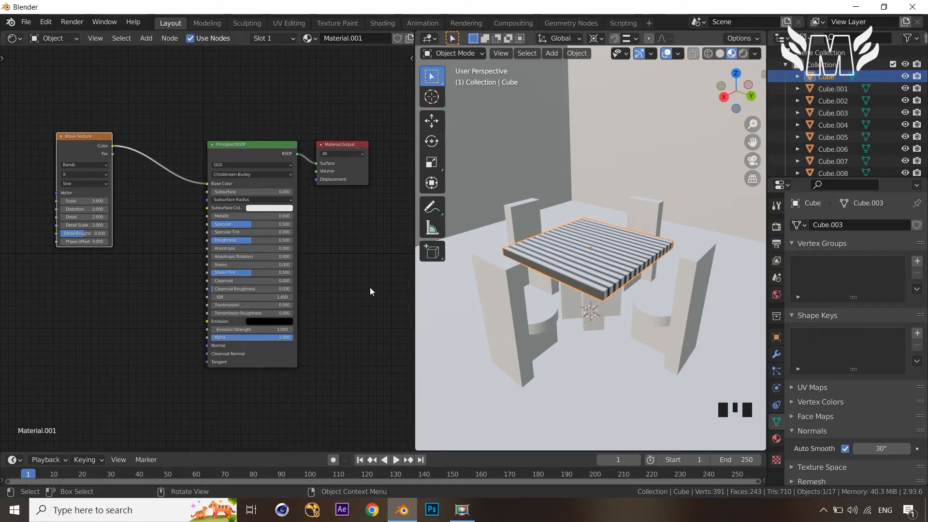
- Try the Z bands direction and the Rings type on the Wave Texture
scroll(116, 234, up, 1)
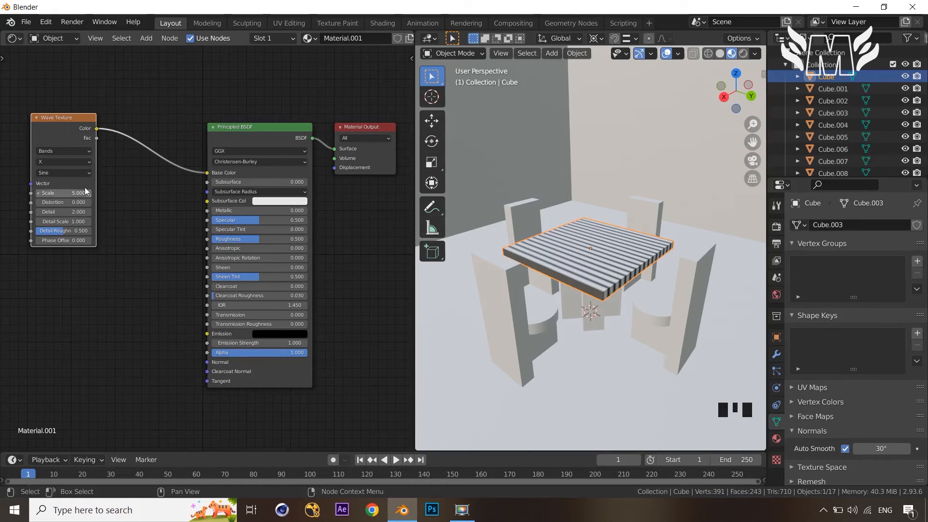
click(90, 162)
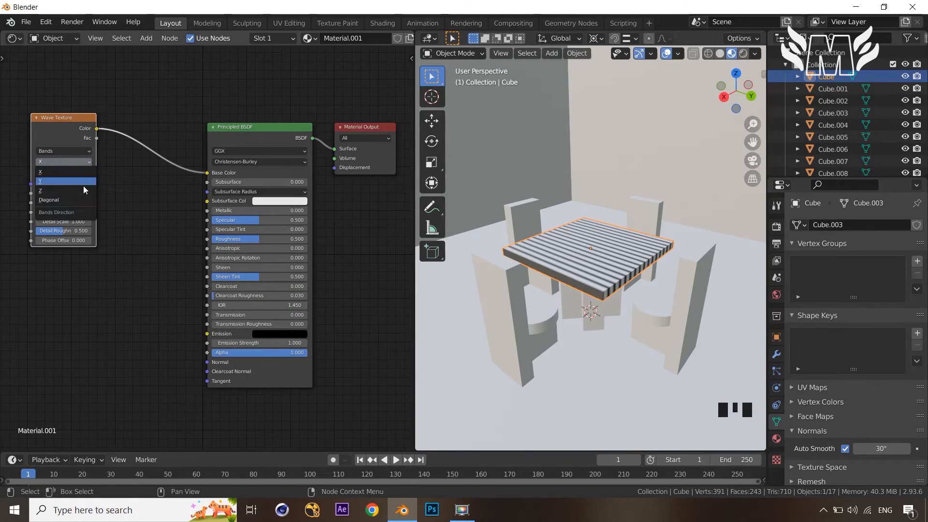
click(84, 191)
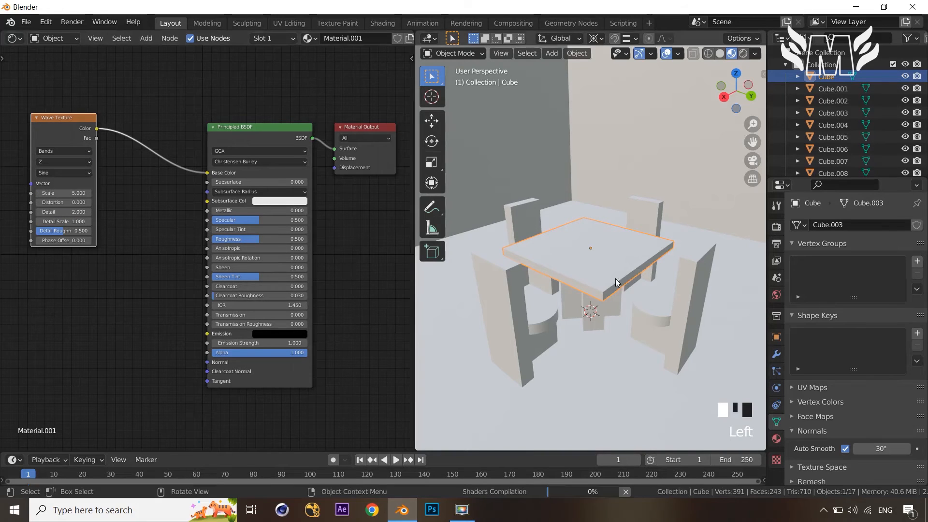
scroll(614, 269, up, 2)
scroll(607, 261, down, 1)
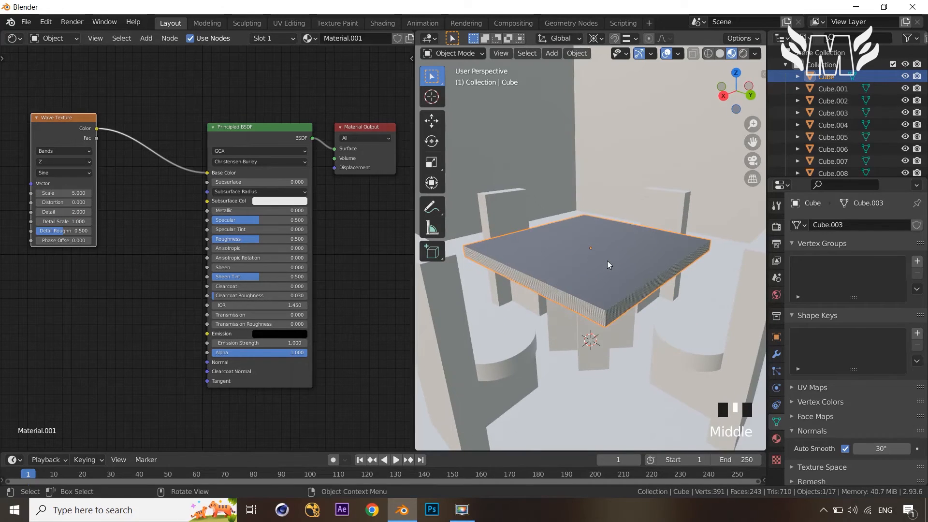
scroll(607, 264, up, 2)
middle_drag(606, 268, 636, 299)
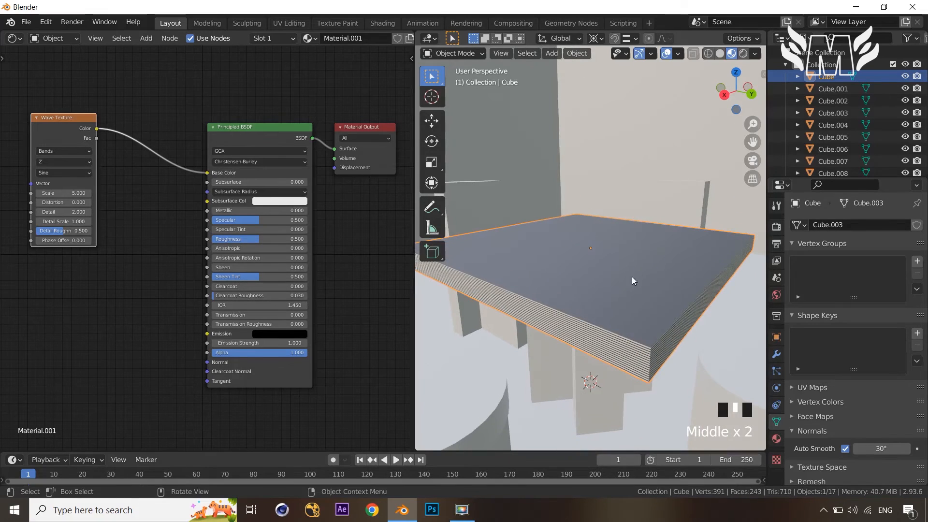
click(80, 152)
click(77, 170)
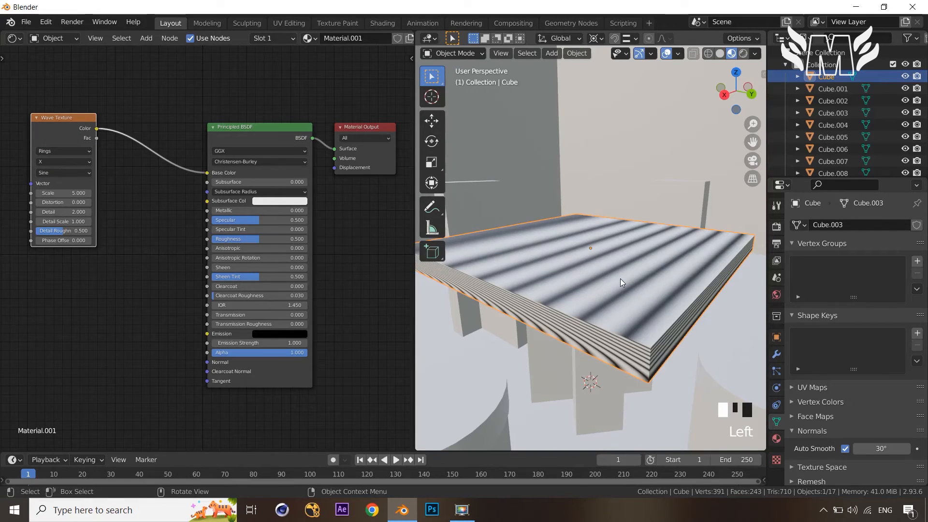
- Set the Wave Texture to the Bands type with Diagonal direction and a Triangle profile
click(84, 152)
click(86, 161)
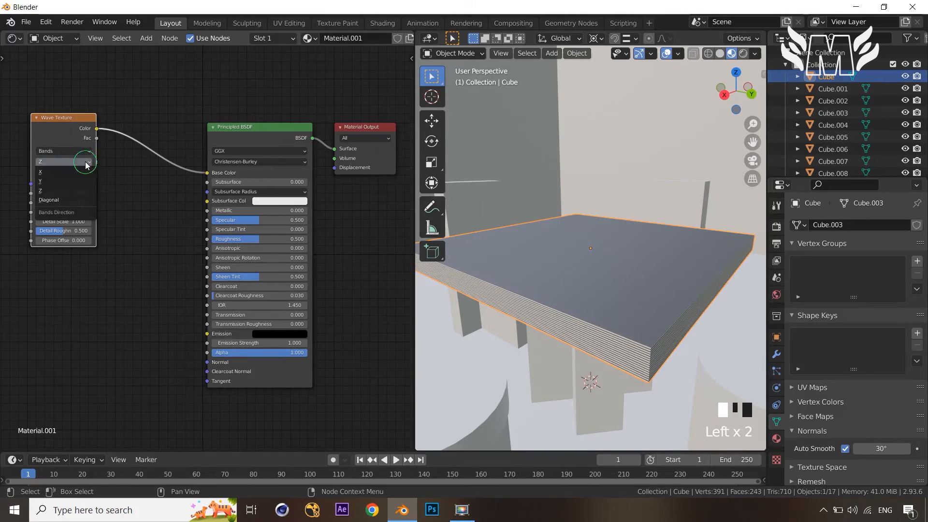
click(83, 201)
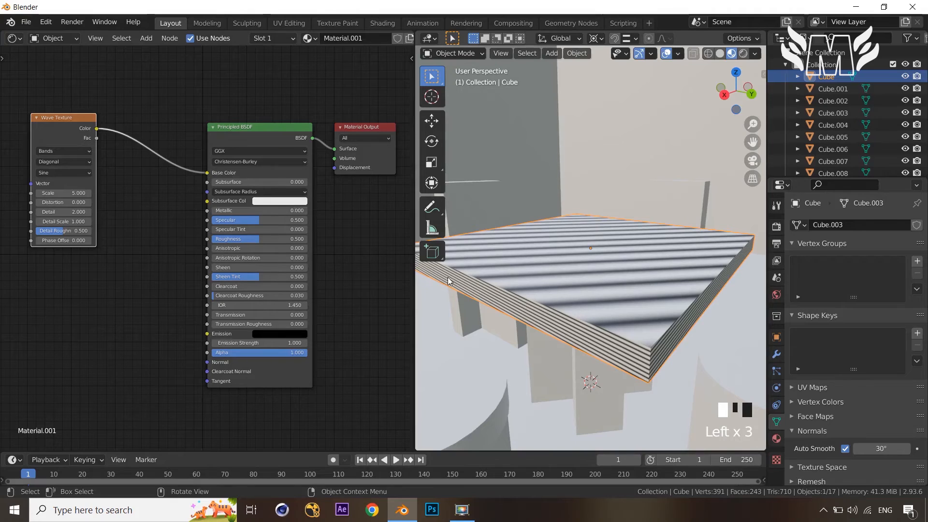
drag(81, 169, 83, 202)
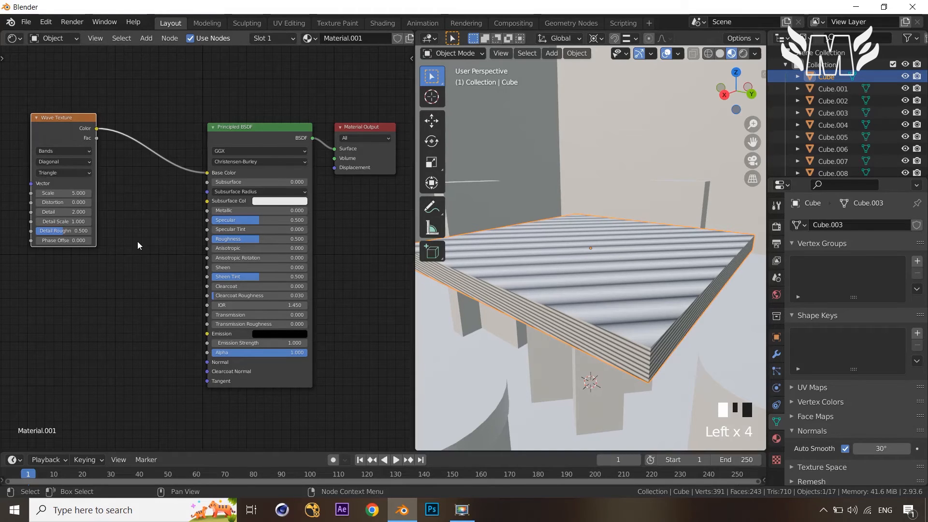
- Set the Wave Texture's Scale to 0.4
scroll(137, 241, up, 2)
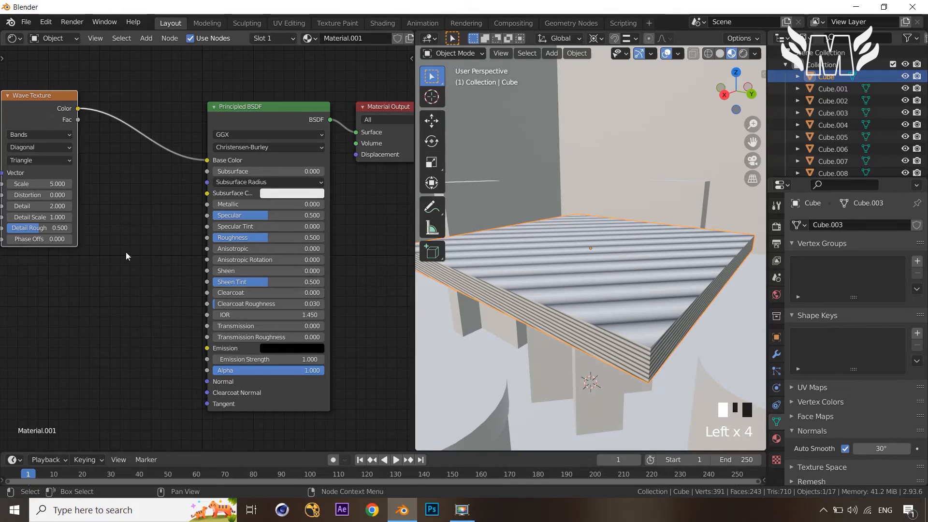
middle_drag(125, 252, 170, 269)
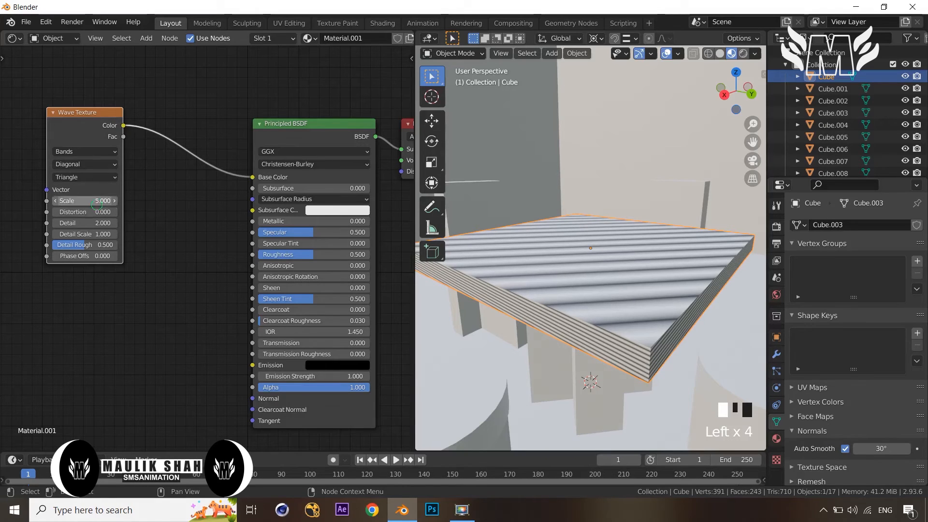
drag(92, 200, 165, 201)
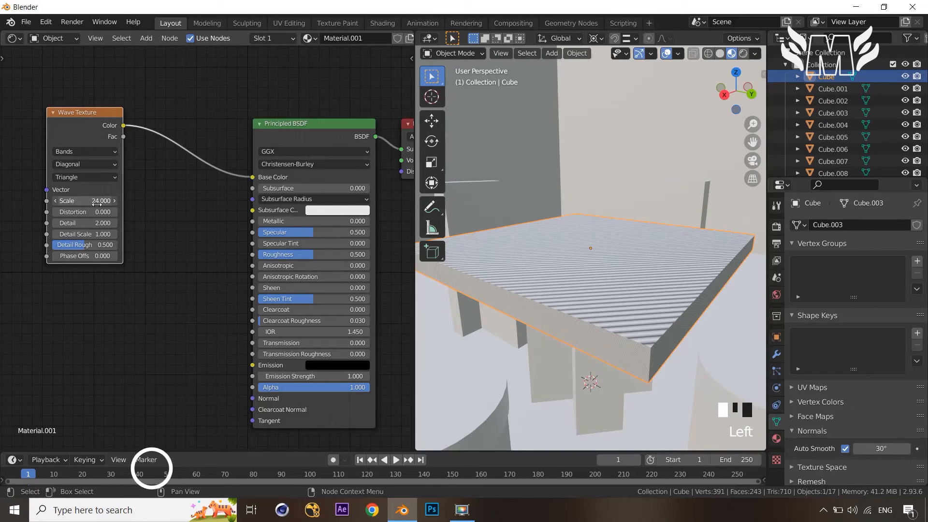
drag(97, 201, 11, 200)
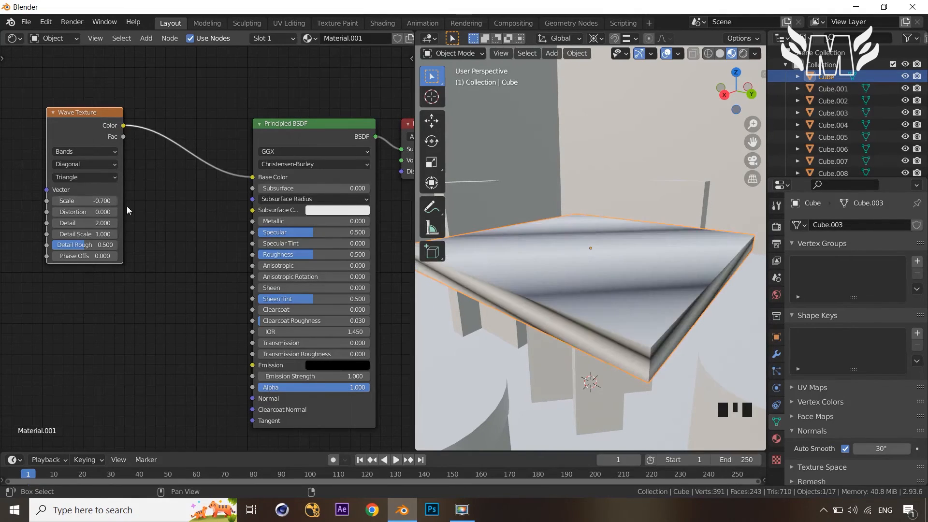
mouse_move(96, 200)
mouse_down()
mouse_move(87, 200)
mouse_move(111, 201)
mouse_up()
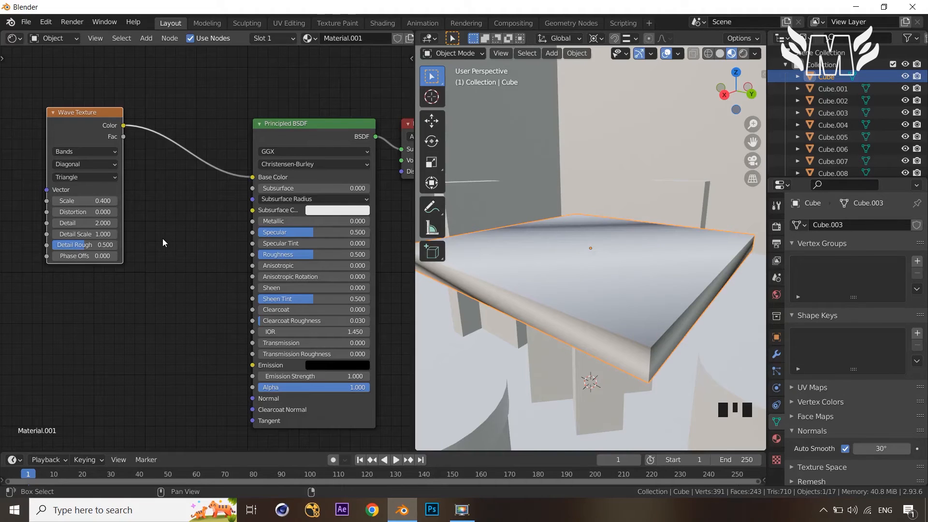
- Set the Wave Texture's Distortion to 32.1 and its Detail to 6.2
drag(100, 212, 132, 211)
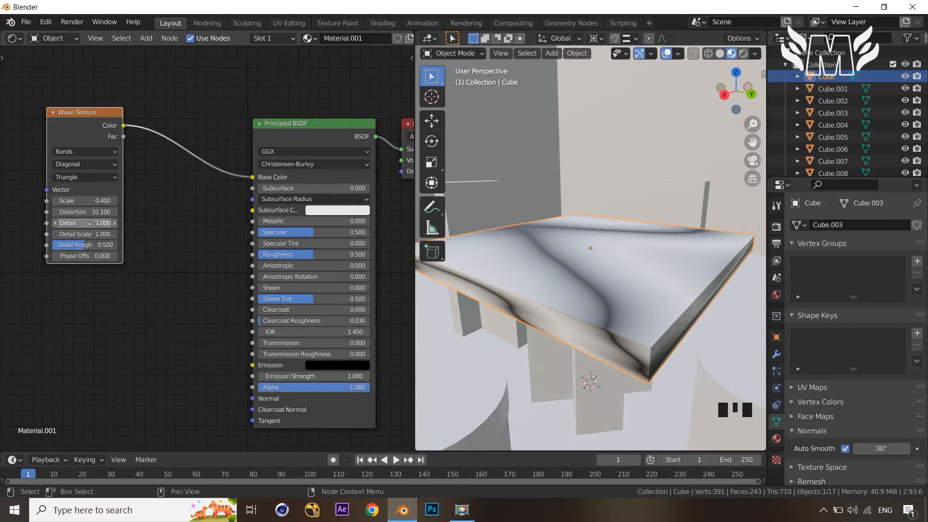
drag(85, 223, 145, 223)
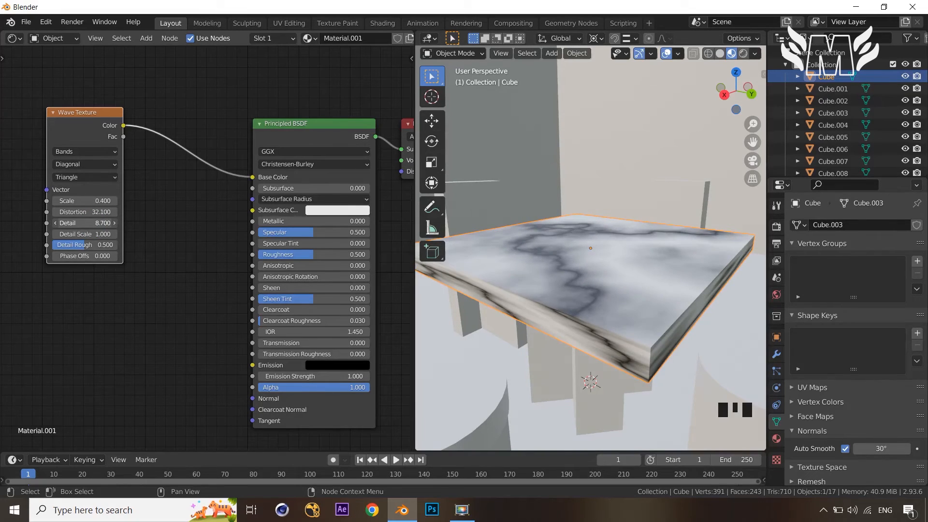
drag(84, 223, 92, 223)
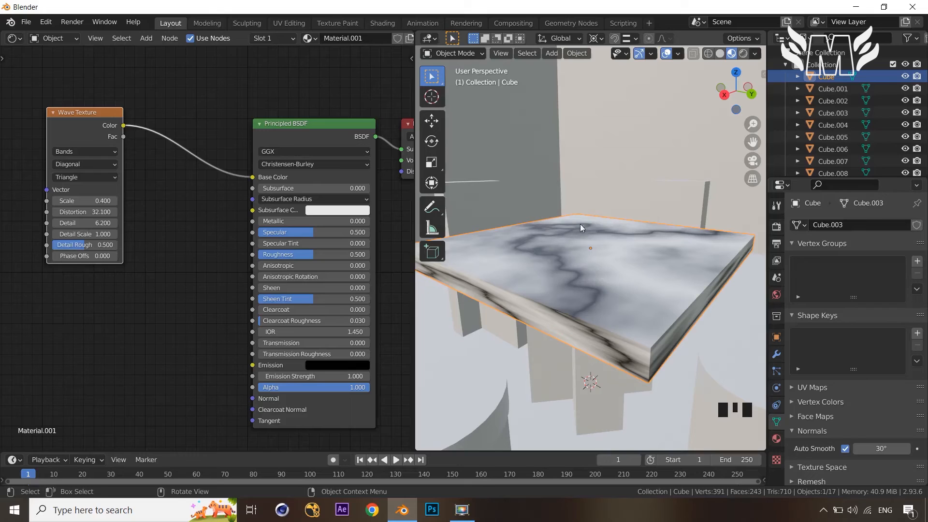
- Set the Wave Texture's Detail Scale to -1.6 and its Detail Roughness to 0.426
middle_drag(626, 277, 627, 299)
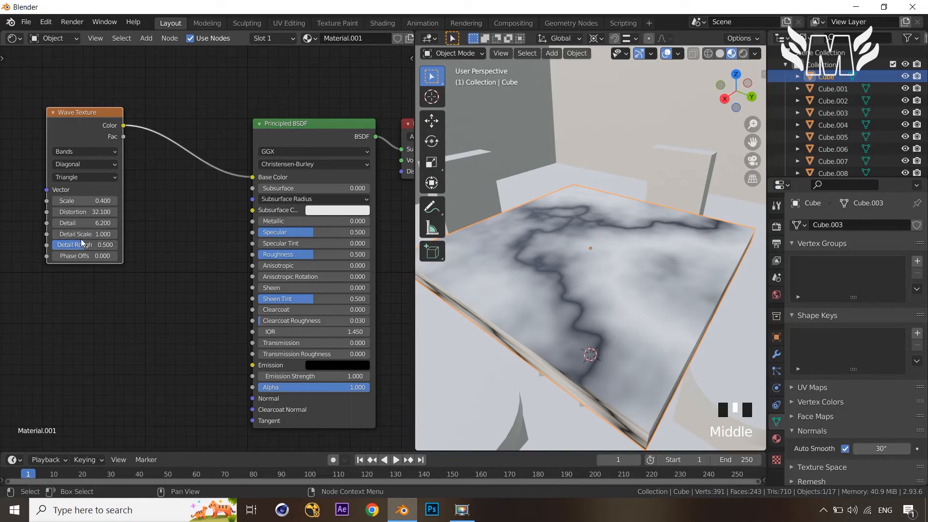
drag(99, 236, 50, 236)
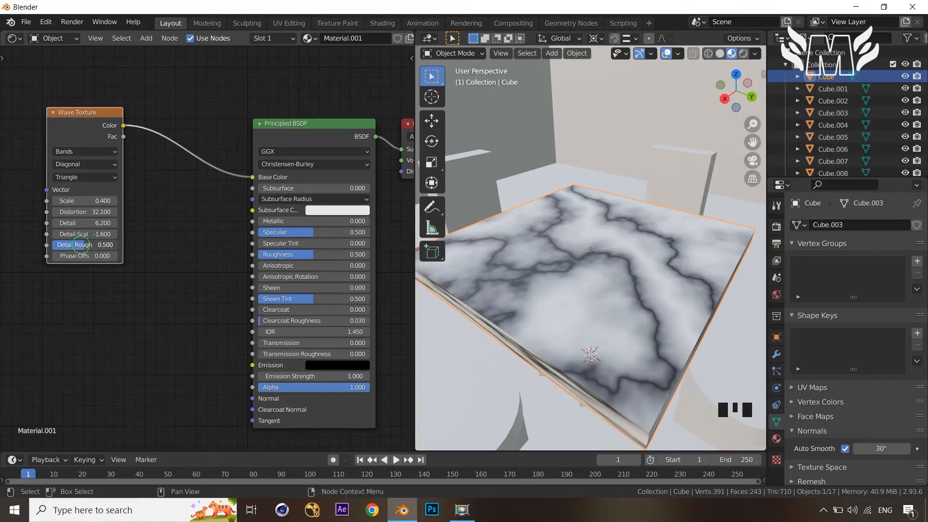
mouse_move(80, 245)
mouse_down()
mouse_move(97, 245)
mouse_move(74, 245)
mouse_up()
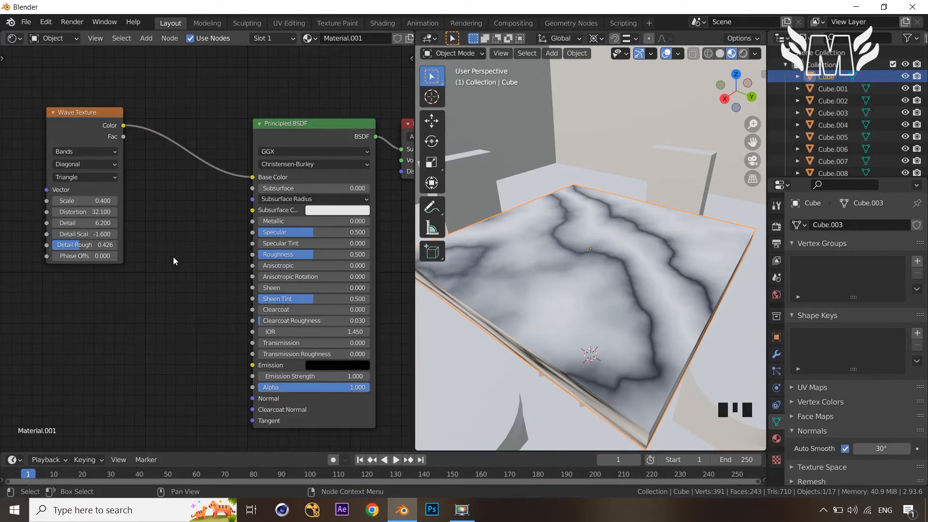
- Set the Wave Texture's Phase Offset to 6.7
double_click(97, 255)
text(7)
key(Return)
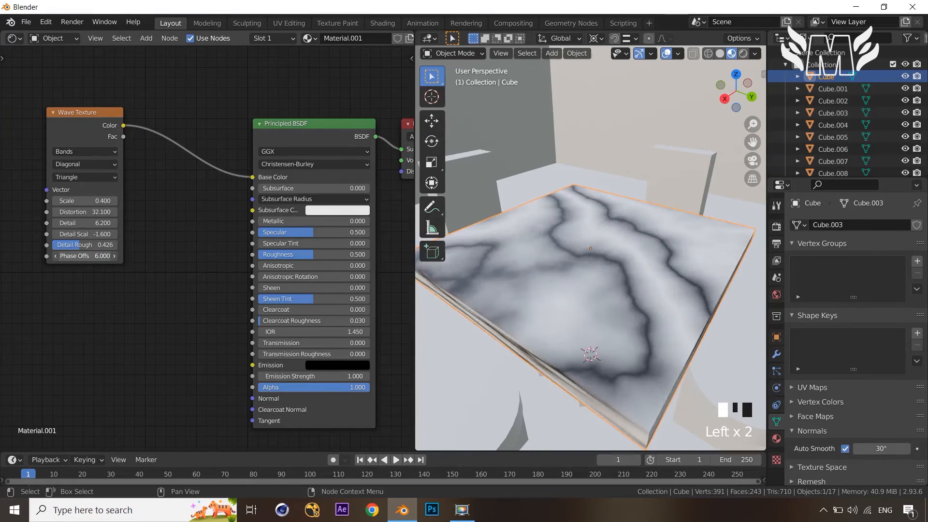
drag(96, 256, 89, 256)
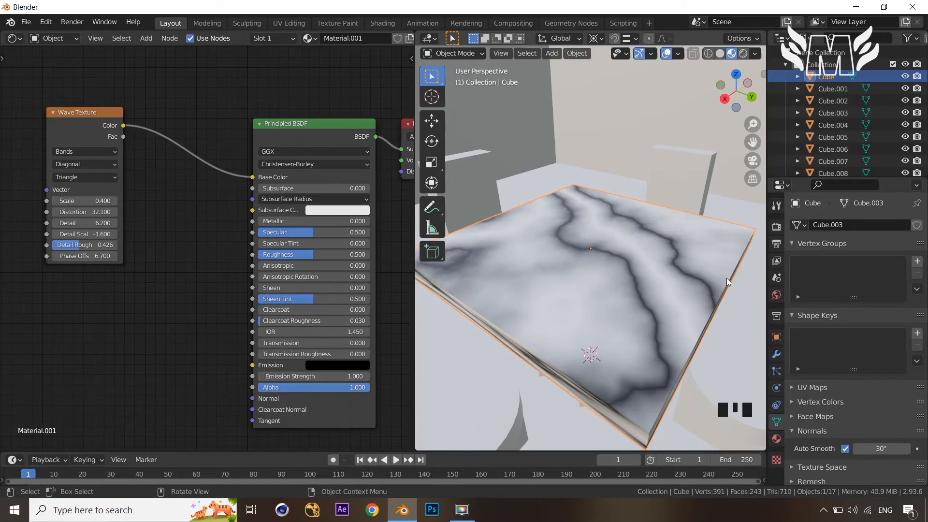
- Examine the veined texture on the tabletop's upper surface and side edges from several angles and distances
scroll(653, 273, down, 2)
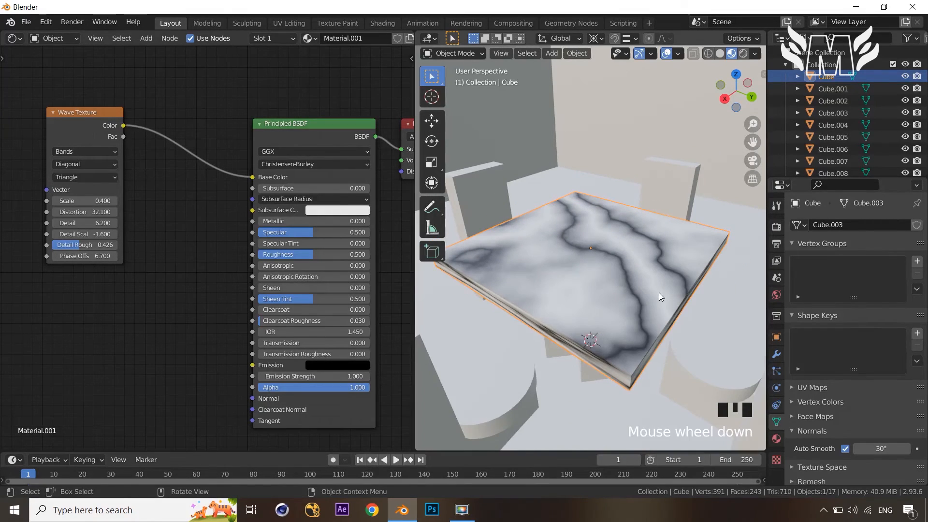
middle_drag(660, 292, 576, 295)
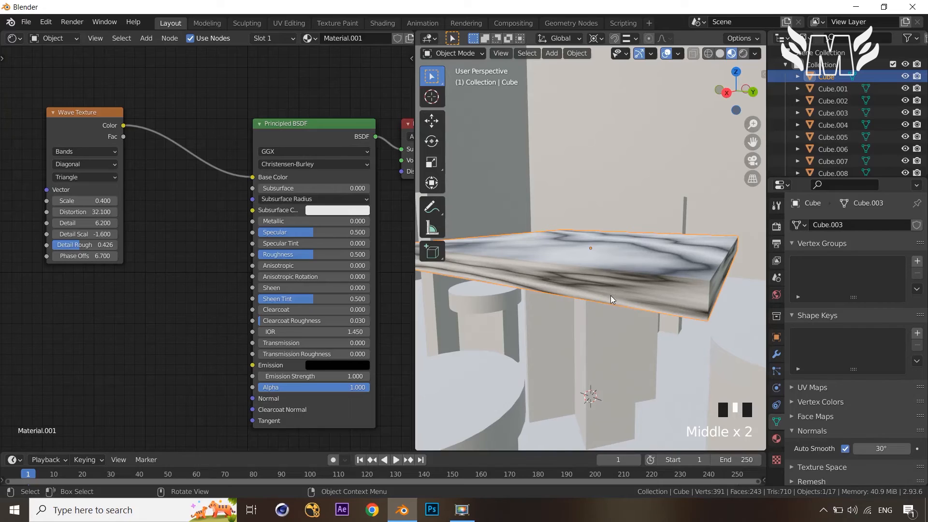
scroll(611, 299, down, 2)
middle_drag(614, 300, 613, 328)
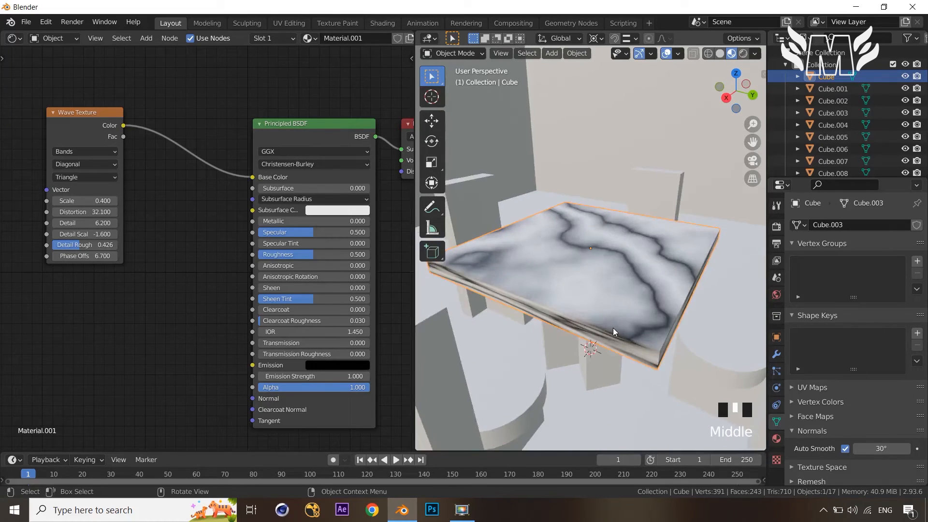
scroll(613, 328, down, 2)
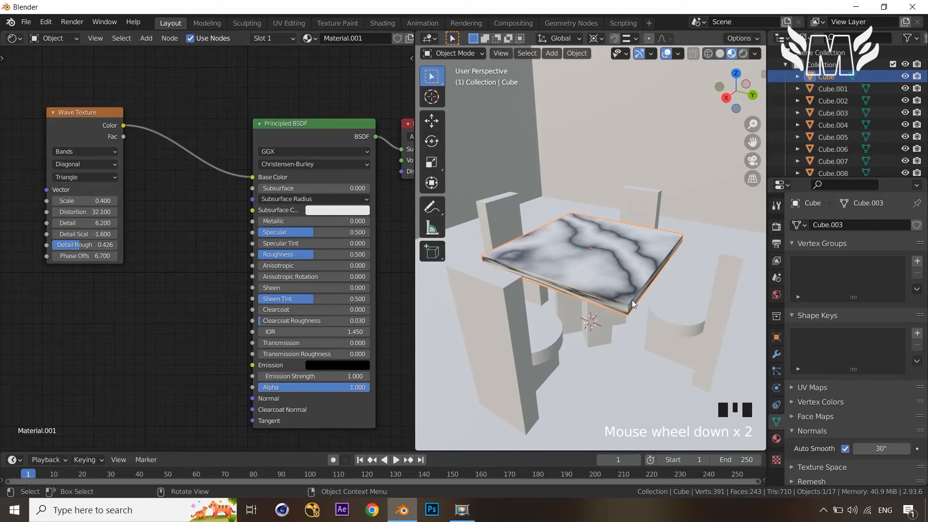
middle_drag(632, 300, 626, 282)
scroll(626, 283, down, 1)
scroll(625, 285, up, 1)
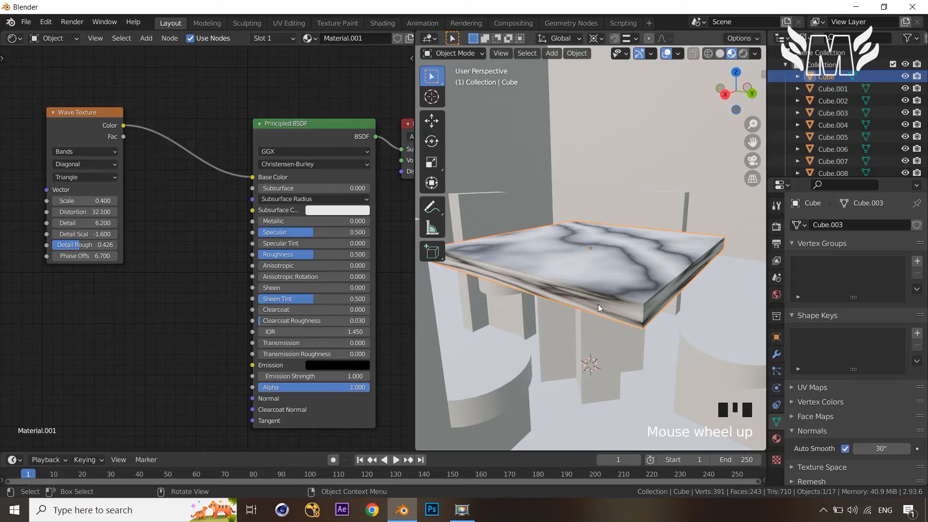
- Apply the scale transform to the marble-textured tabletop
key(ctrl+a)
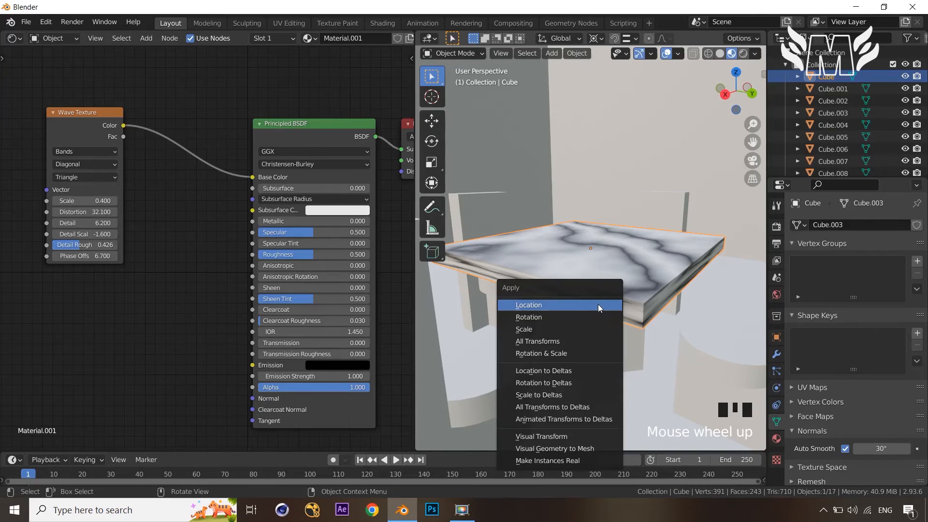
click(578, 329)
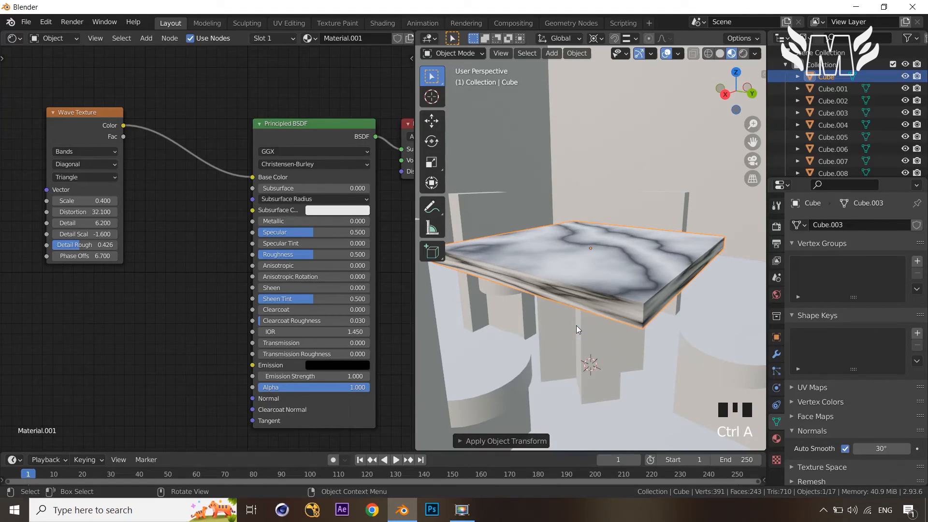
click(609, 302)
middle_drag(612, 303, 648, 283)
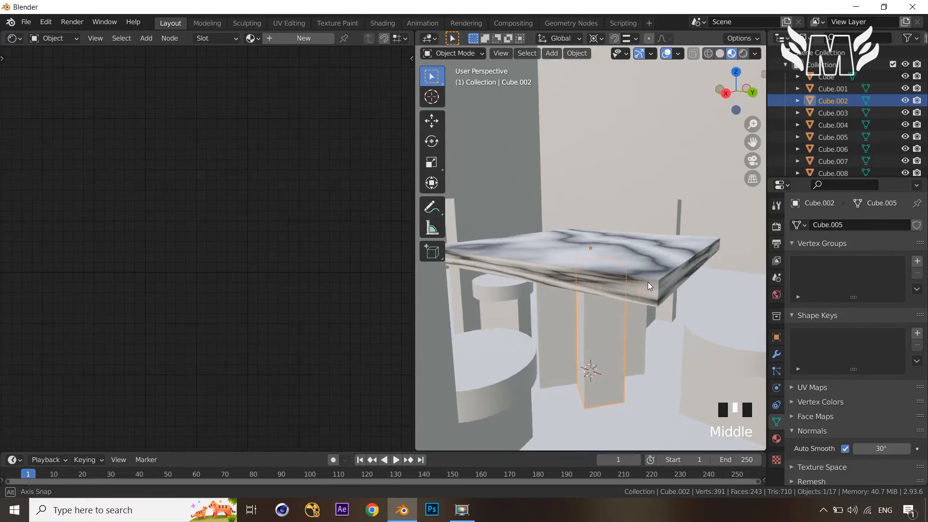
click(635, 292)
key(ctrl+a)
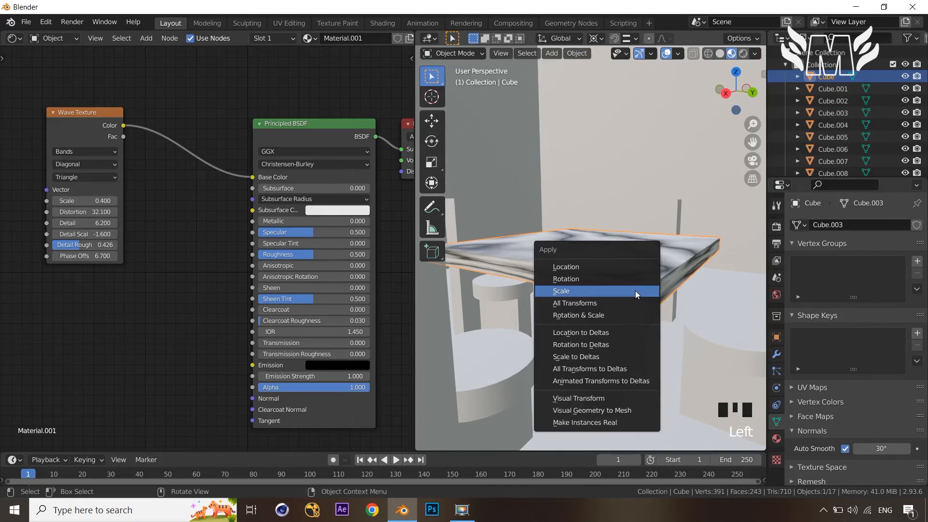
click(635, 291)
- Add a Mapping node before the Wave Texture and link its Vector output to the Wave Texture's Vector input
scroll(635, 294, down, 2)
scroll(132, 321, down, 3)
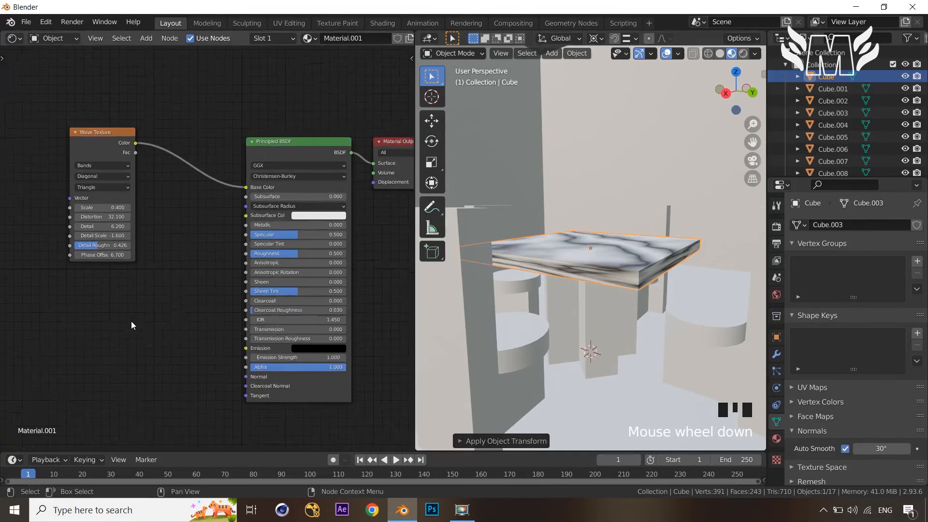
middle_drag(159, 332, 170, 332)
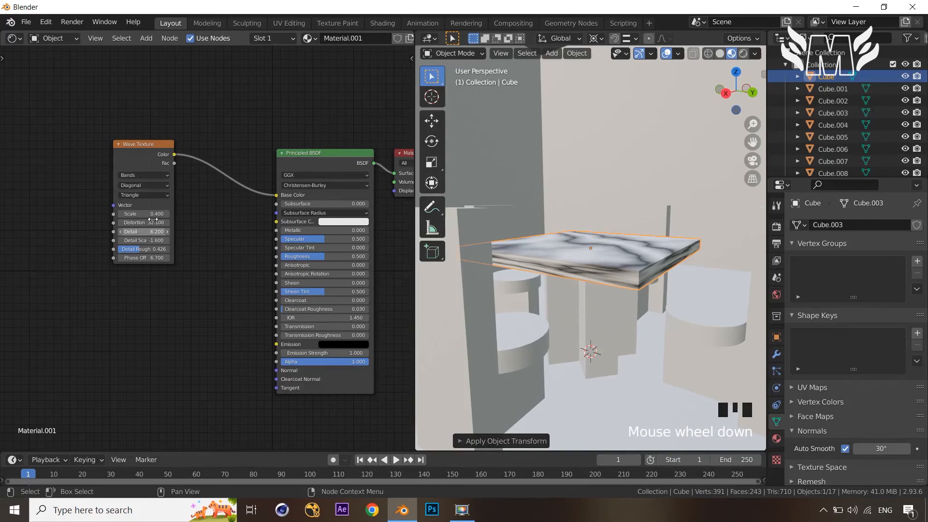
click(145, 146)
middle_drag(145, 146, 190, 153)
key(shift+a)
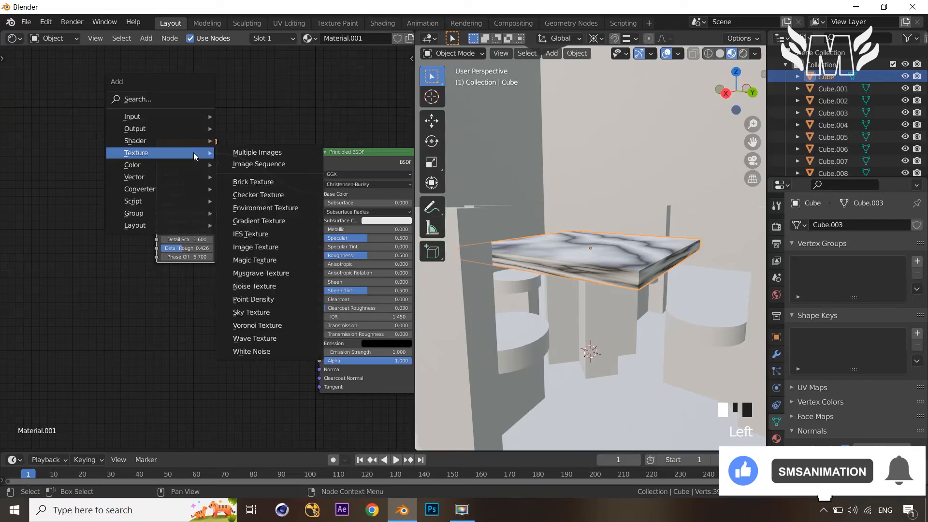
click(180, 93)
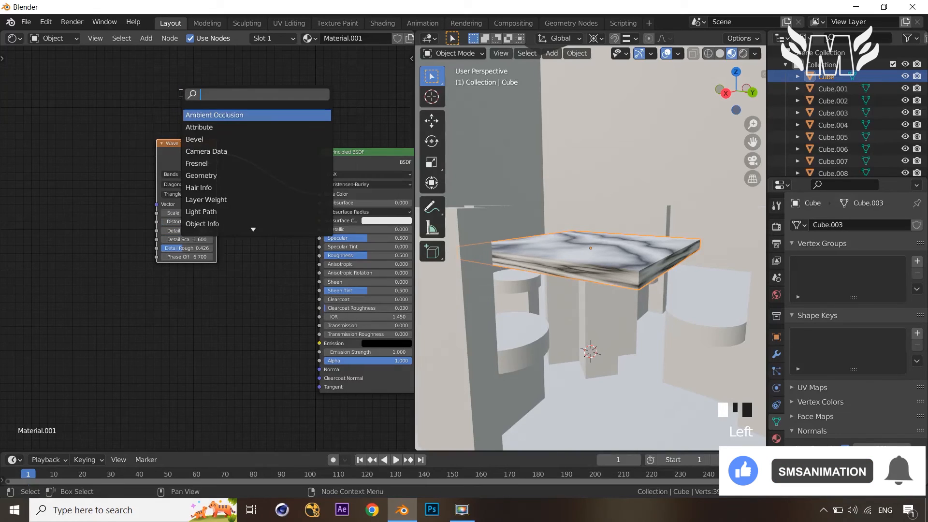
text(MAPP)
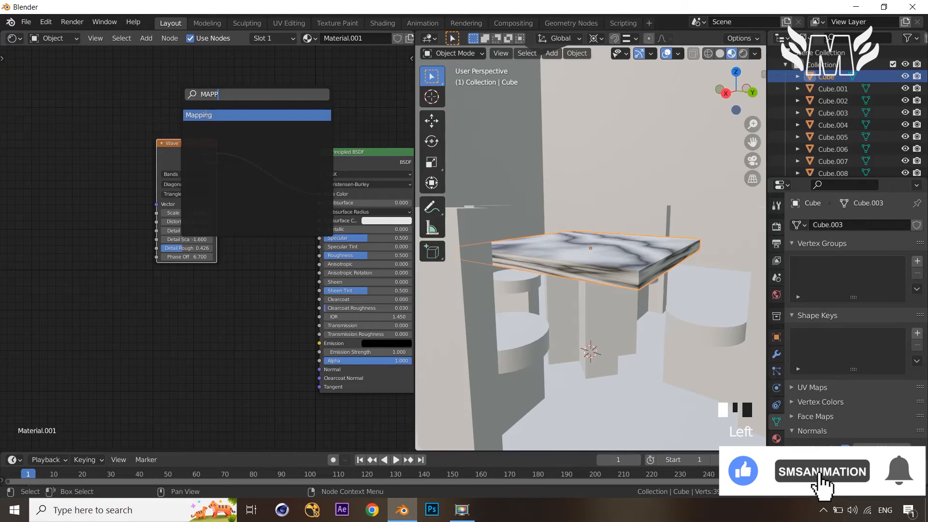
key(Return)
click(115, 155)
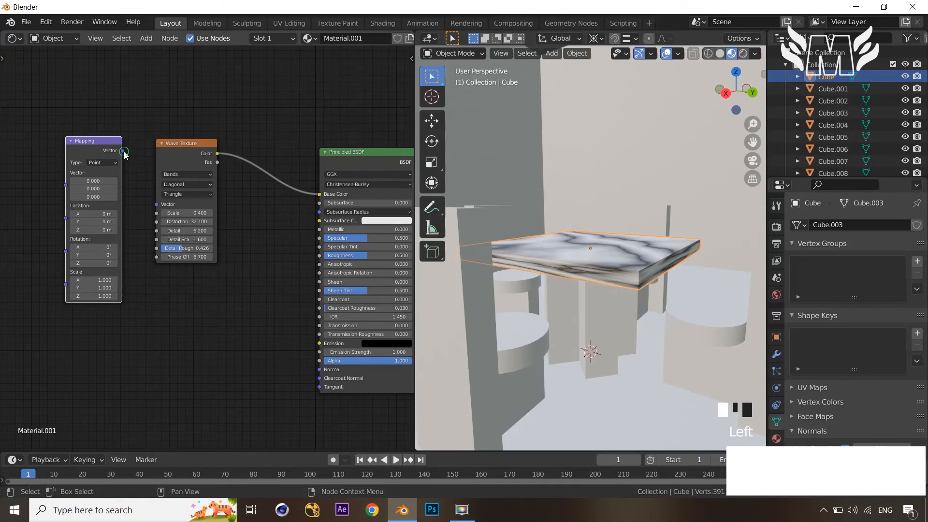
drag(124, 151, 156, 204)
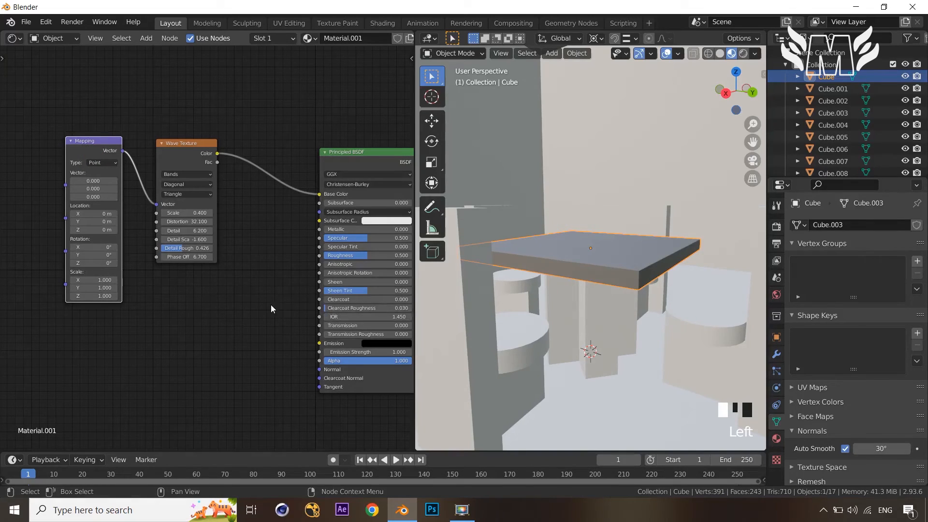
- Add a Texture Coordinate node and link its Object output to the Mapping node's Vector input
scroll(220, 306, down, 1)
middle_drag(219, 306, 313, 295)
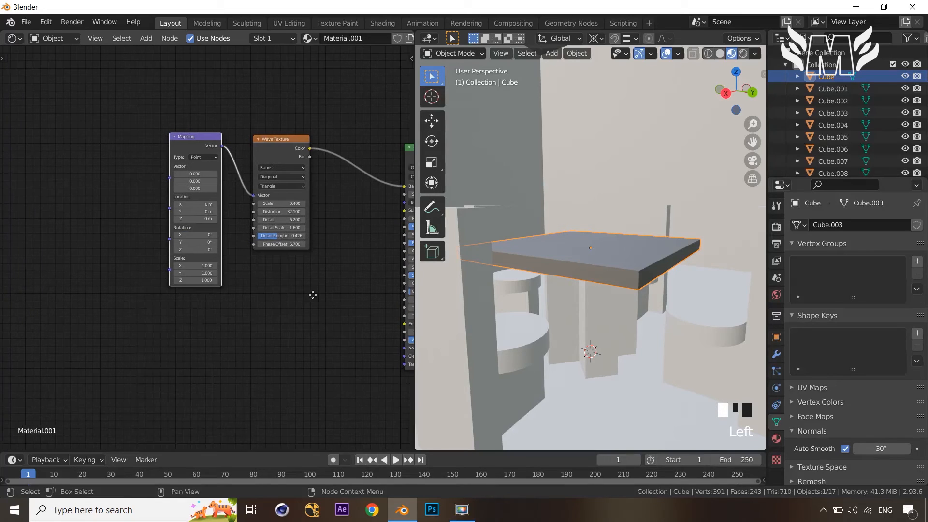
key(shift+a)
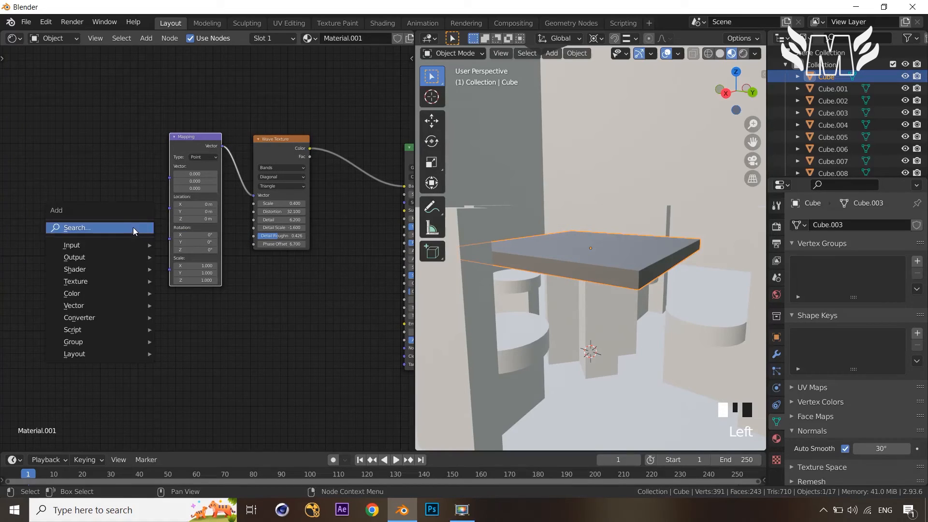
click(132, 227)
text(TEX)
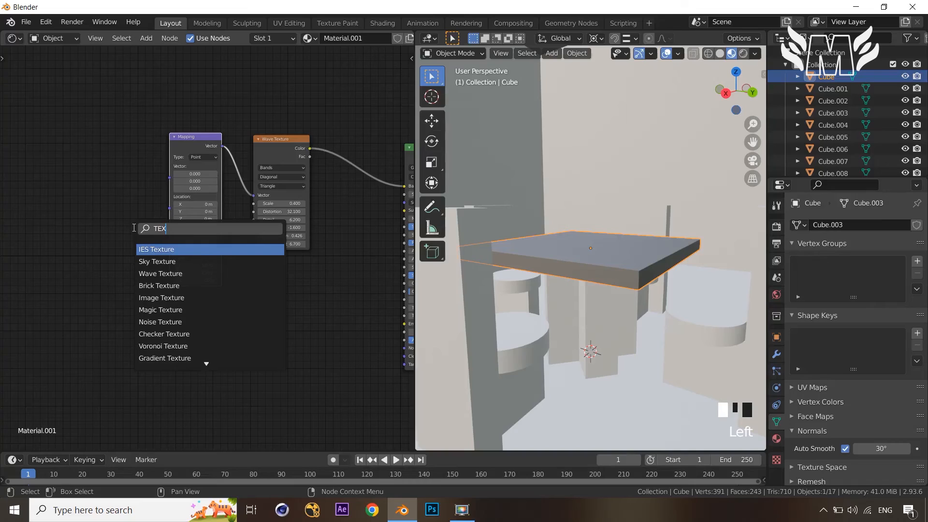
text(TU)
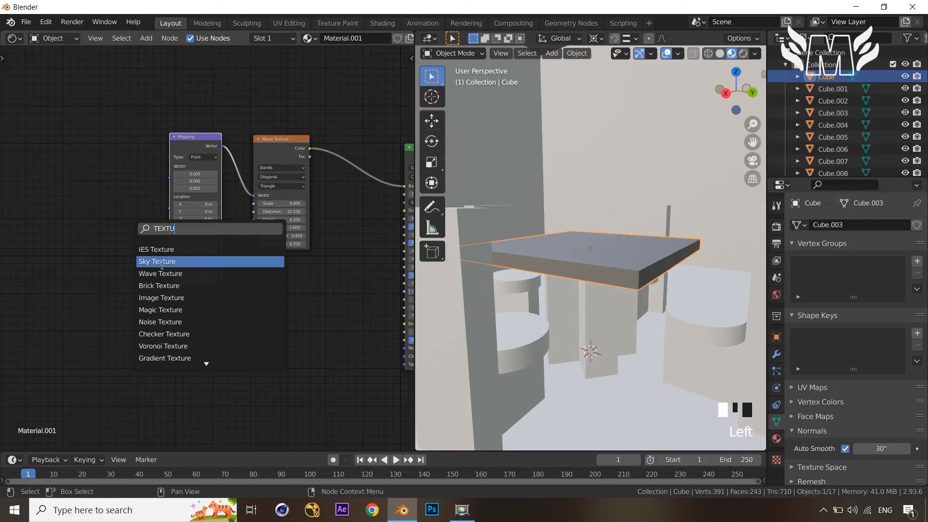
text(RE C)
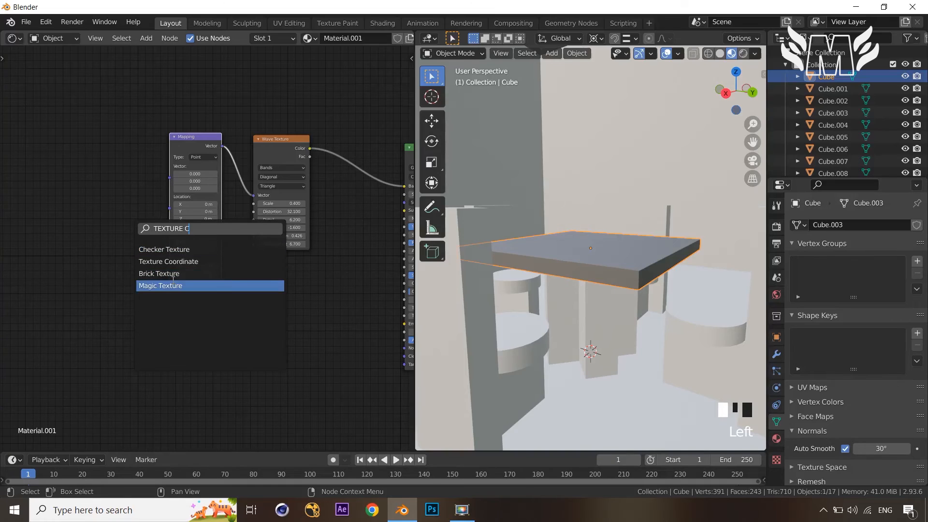
click(168, 261)
click(95, 153)
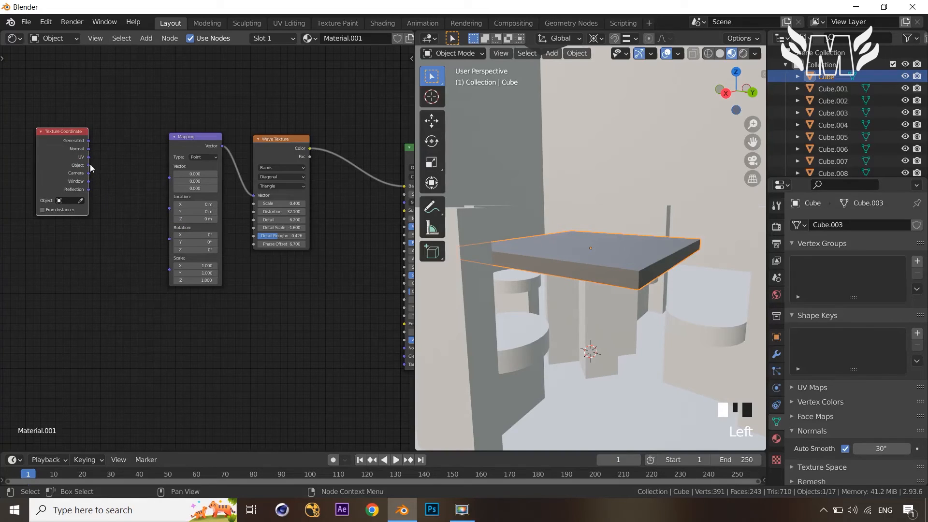
drag(89, 166, 171, 178)
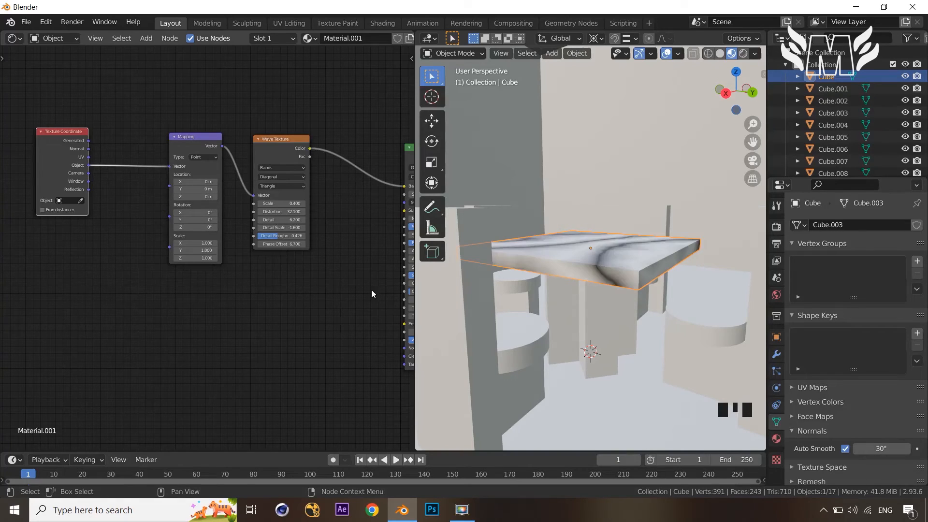
- Assign the existing Material.001 to the backrest Cube.004 of one near chair
mouse_move(575, 292)
middle_down()
mouse_move(602, 296)
mouse_move(592, 298)
middle_up()
scroll(591, 298, up, 2)
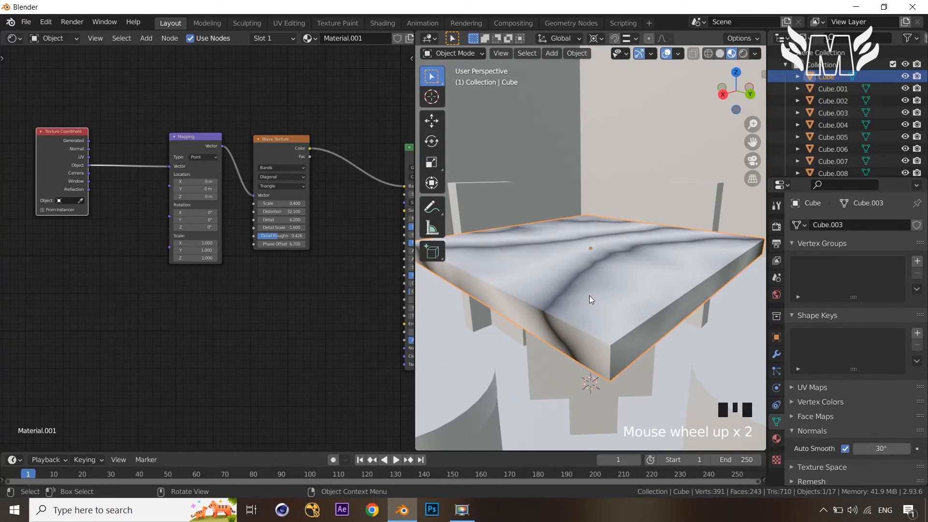
click(590, 299)
scroll(590, 299, down, 3)
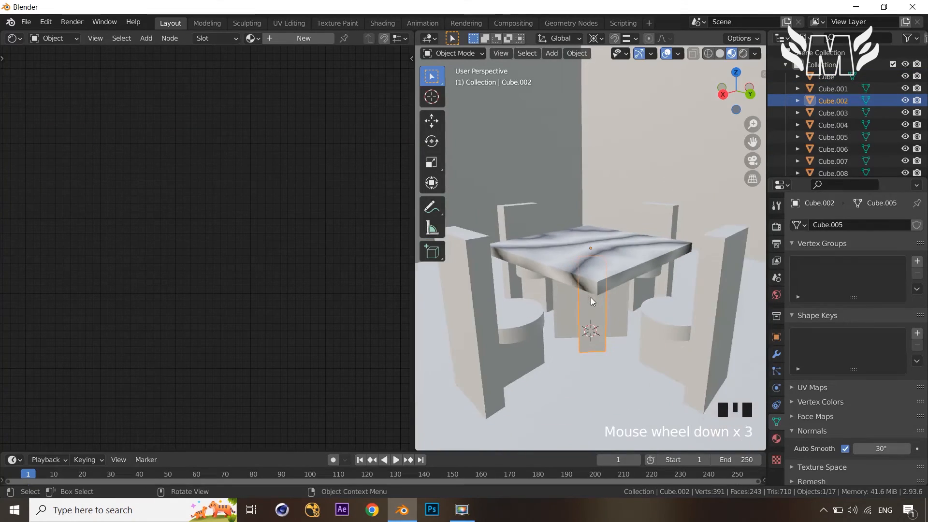
click(712, 316)
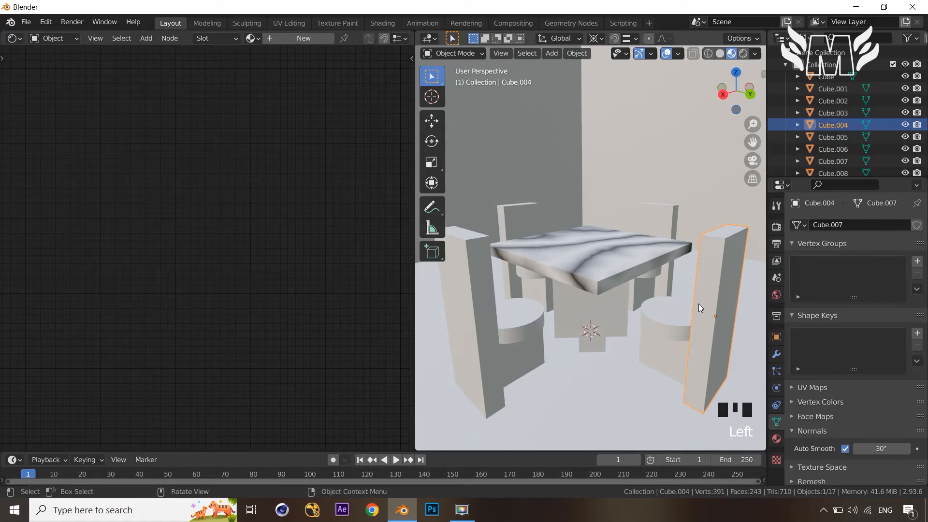
click(249, 40)
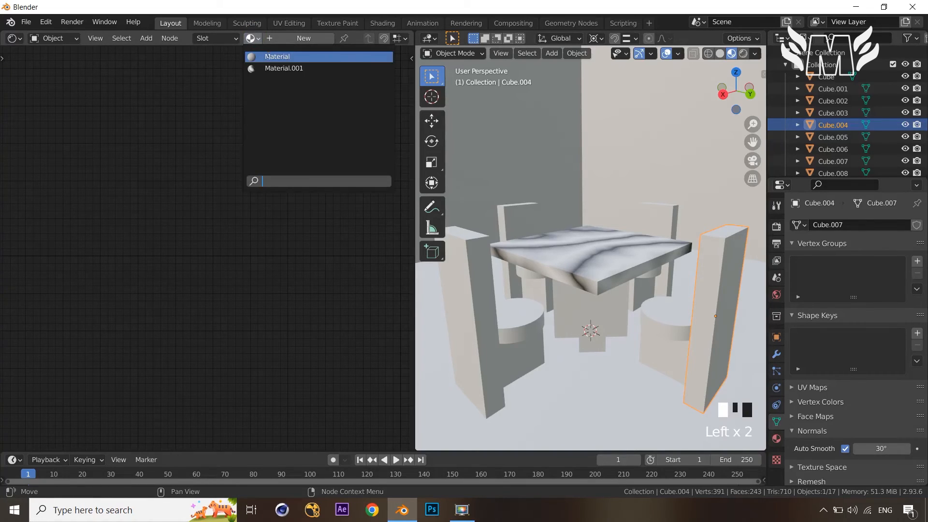
click(279, 68)
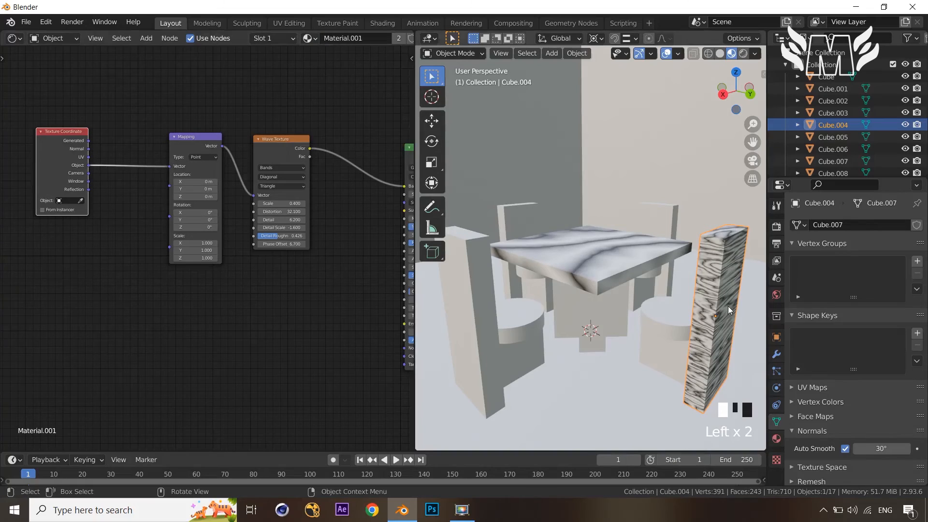
- Apply the scale transform to the marble-textured chair backrest
middle_drag(728, 306, 677, 280)
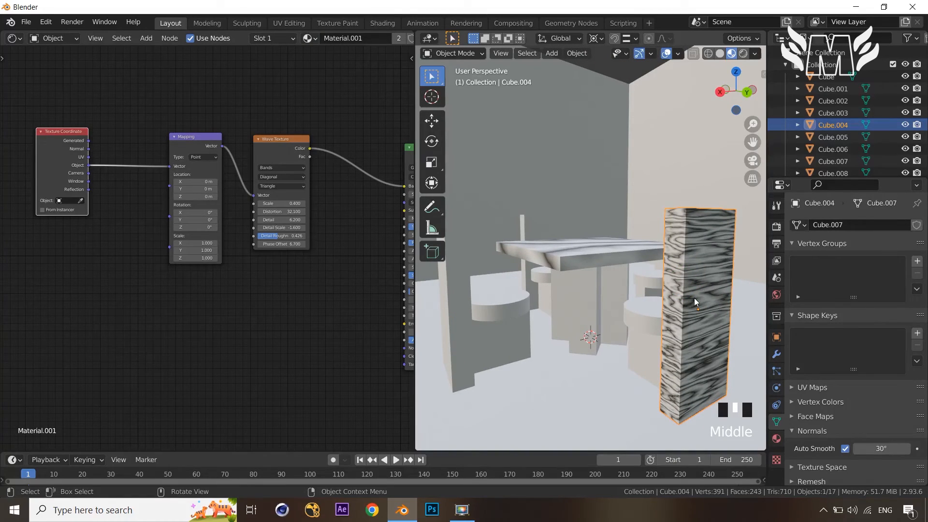
middle_drag(683, 307, 713, 358)
middle_drag(729, 285, 712, 266)
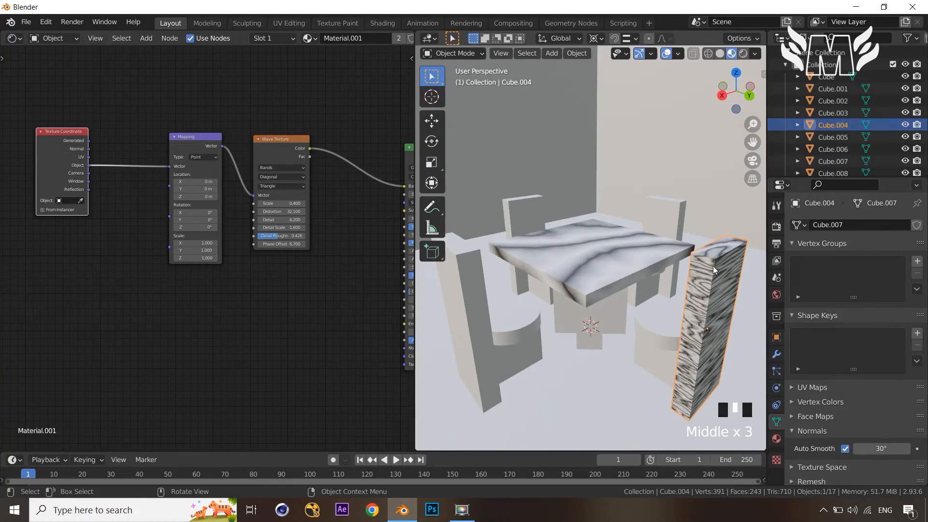
scroll(715, 318, down, 1)
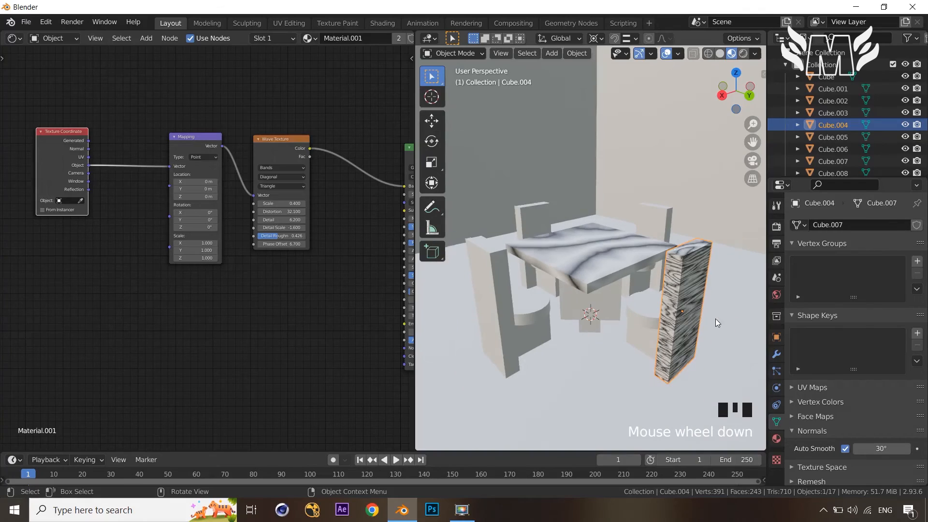
key(ctrl+a)
click(675, 327)
middle_drag(675, 327, 700, 331)
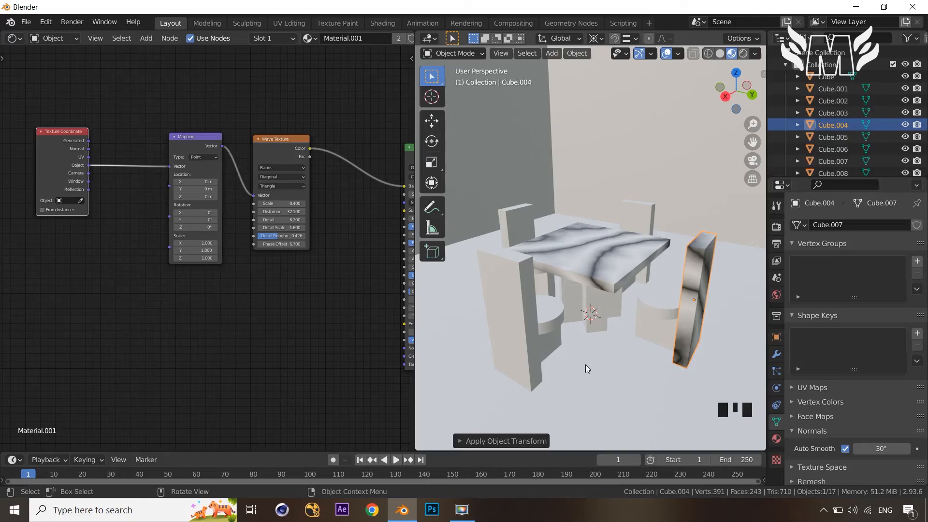
- Apply the scale transform to each of the other three chairs' backrests
scroll(585, 364, down, 2)
middle_drag(588, 366, 584, 364)
scroll(584, 364, up, 3)
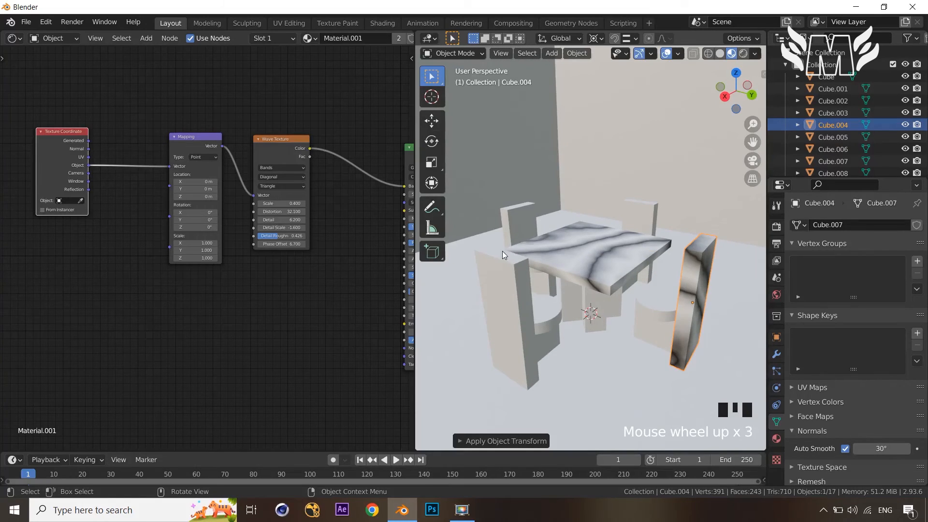
click(504, 274)
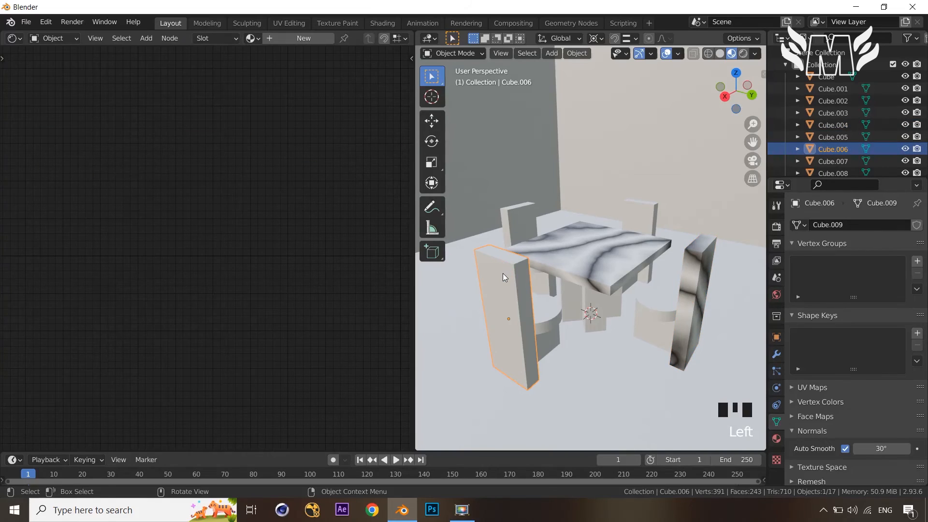
key(ctrl+a)
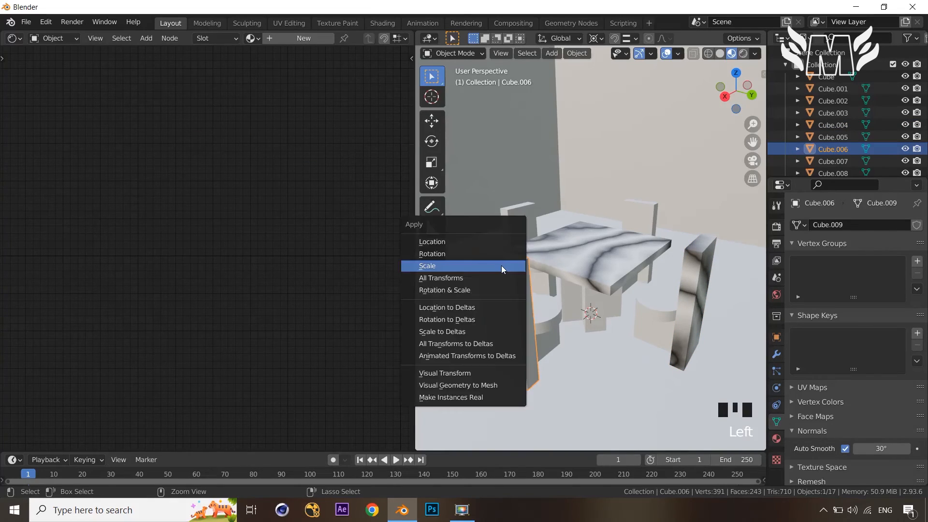
click(501, 266)
click(518, 211)
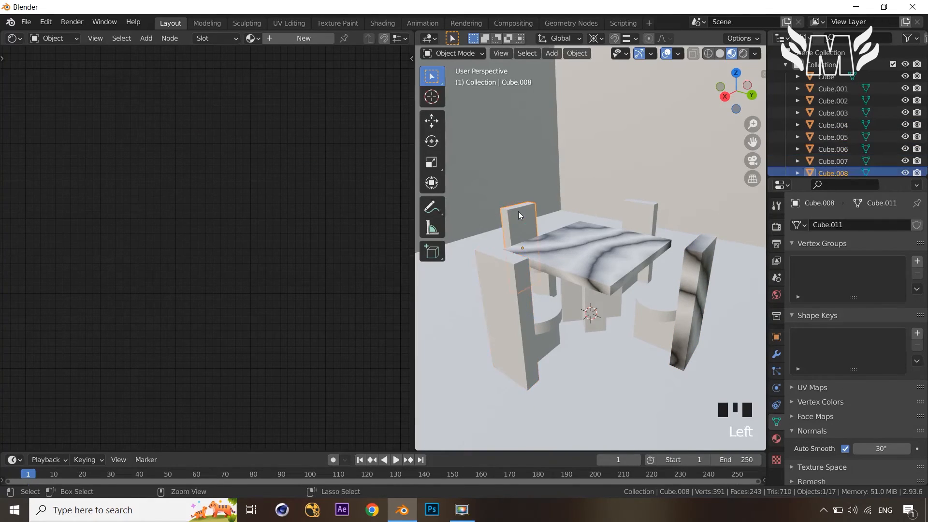
key(ctrl+a)
click(518, 211)
click(643, 212)
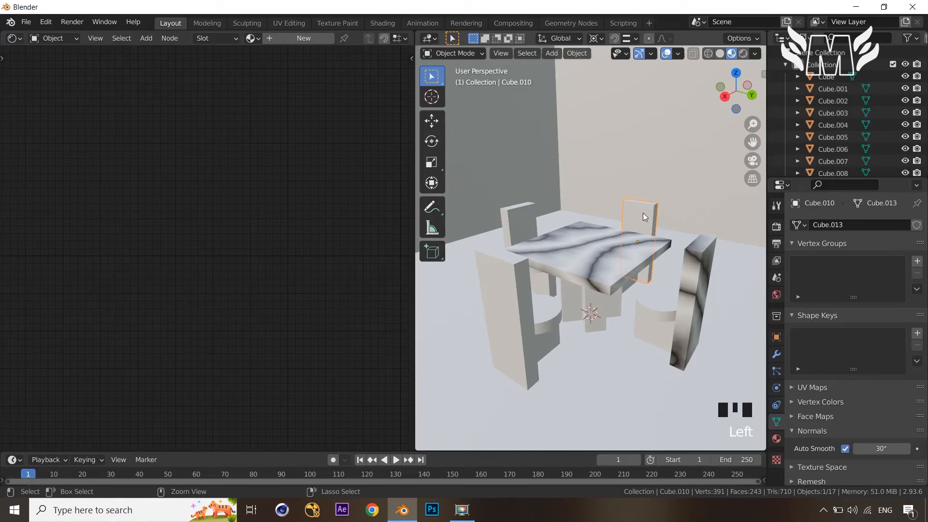
key(ctrl+a)
click(643, 213)
- Apply the scale transform to the block under the seat of each of the two near chairs
click(655, 326)
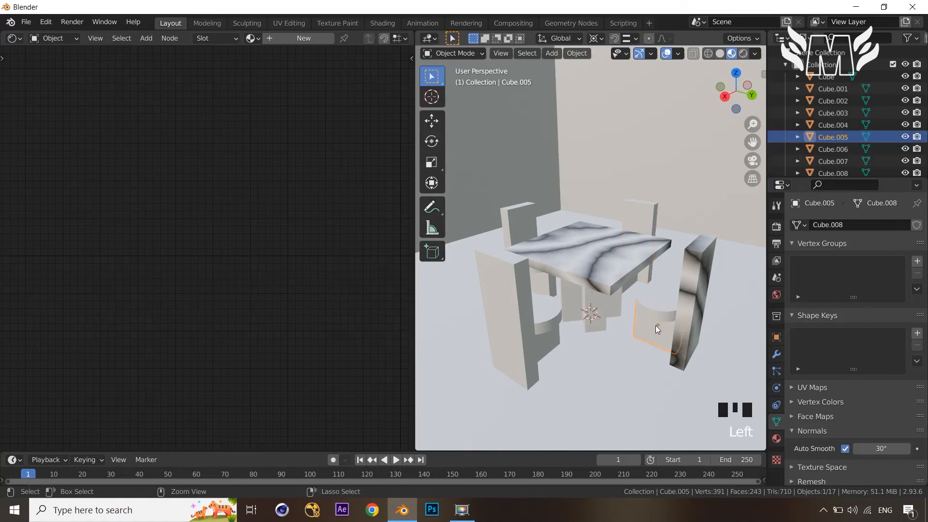
key(ctrl+a)
click(656, 326)
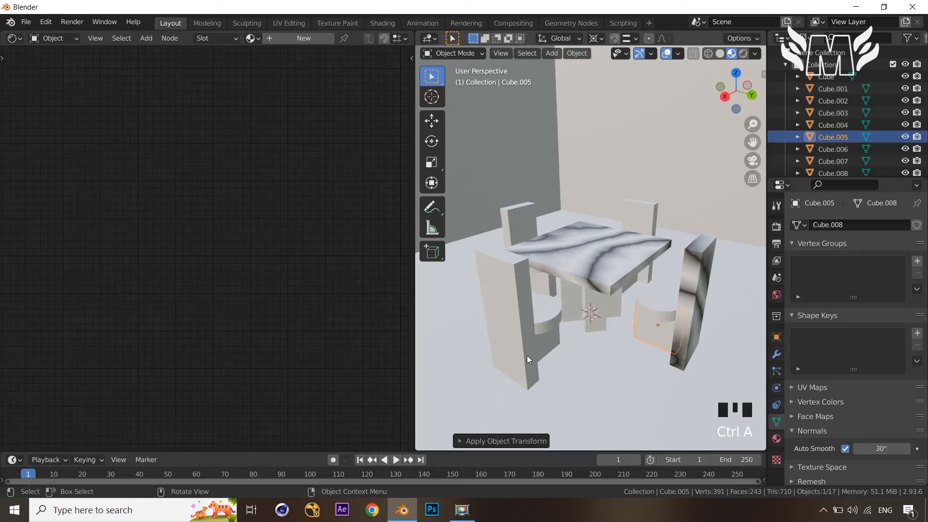
click(549, 341)
key(ctrl+a)
click(550, 342)
- Apply the scale transform to the round seat Cylinder.001 of the near chair whose backrest is still plain
middle_drag(551, 347, 517, 310)
click(518, 309)
key(ctrl+a)
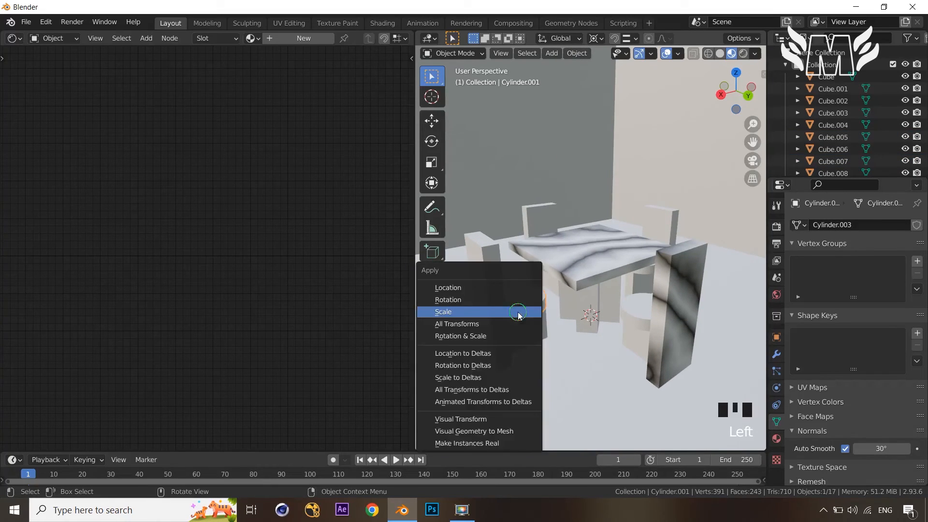
click(518, 312)
- Apply the scale transform to each of the three table supports Cube.002, Cube.001 and Cube.003
click(594, 310)
key(ctrl+a)
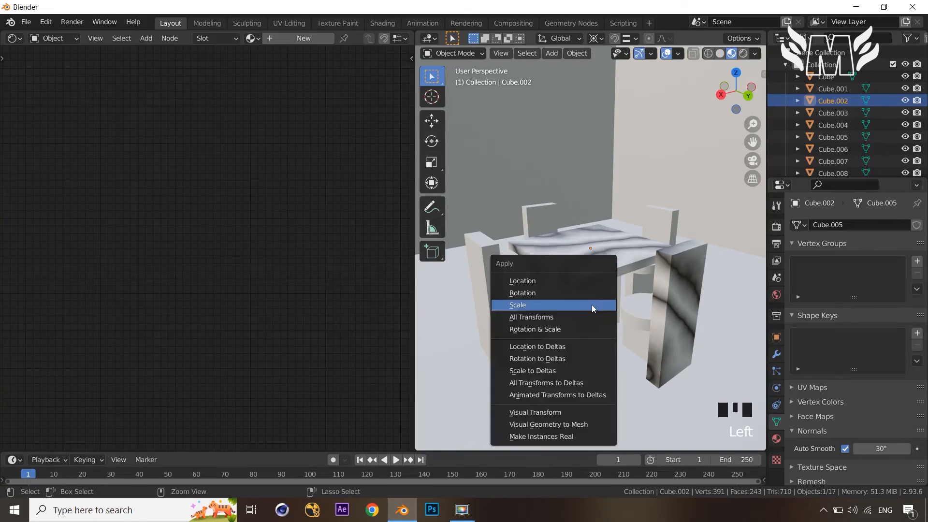
click(591, 304)
click(614, 298)
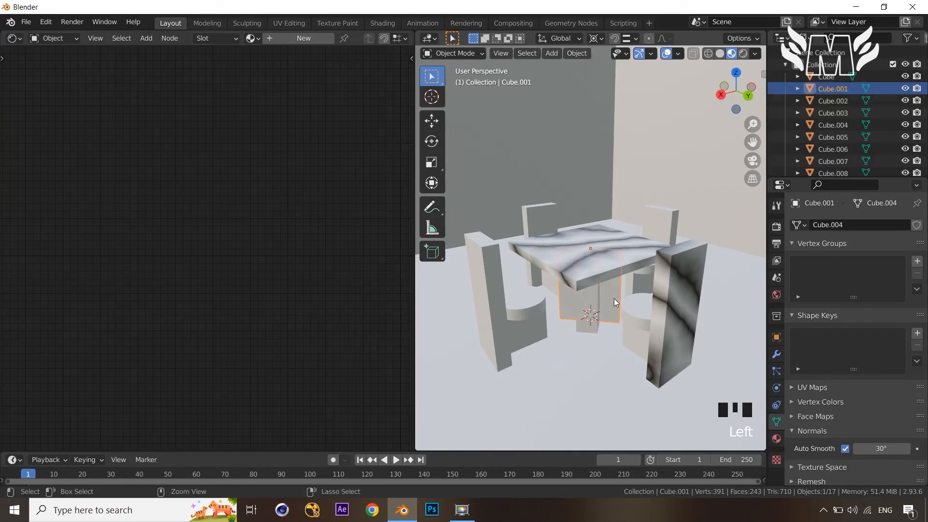
key(ctrl+a)
click(614, 298)
mouse_move(613, 298)
middle_down()
mouse_move(558, 298)
mouse_move(617, 304)
middle_up()
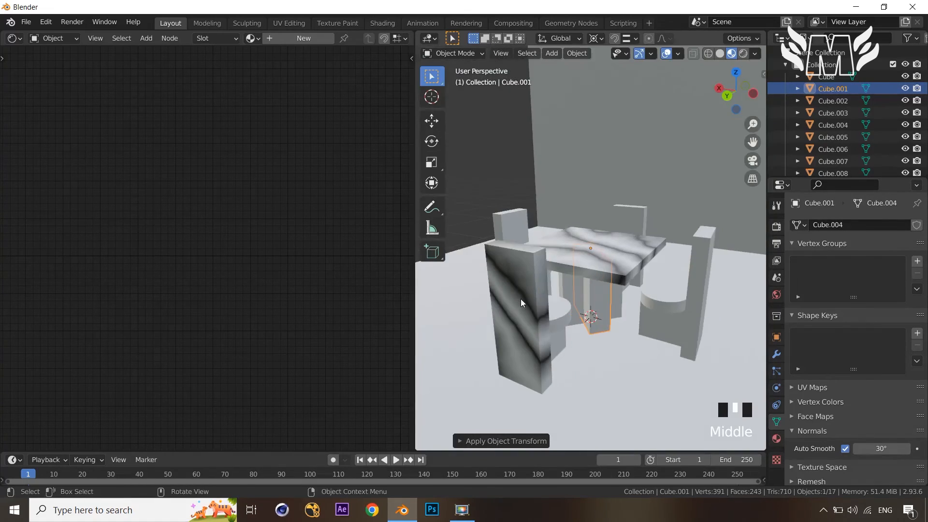
click(618, 303)
key(ctrl+a)
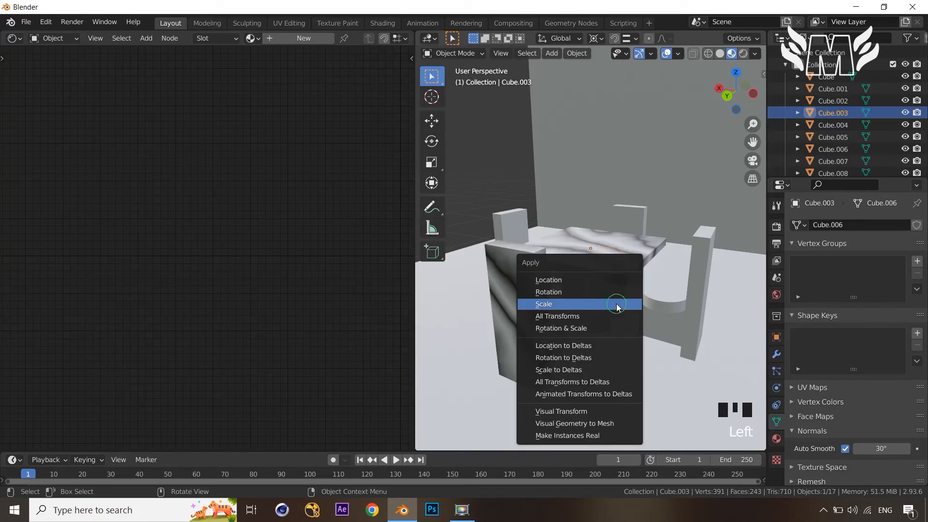
click(617, 303)
- Apply the scale transform to the block Cube.011, the seat Cylinder.003 and the backrest Cube.010 of one far chair
click(657, 317)
key(ctrl+a)
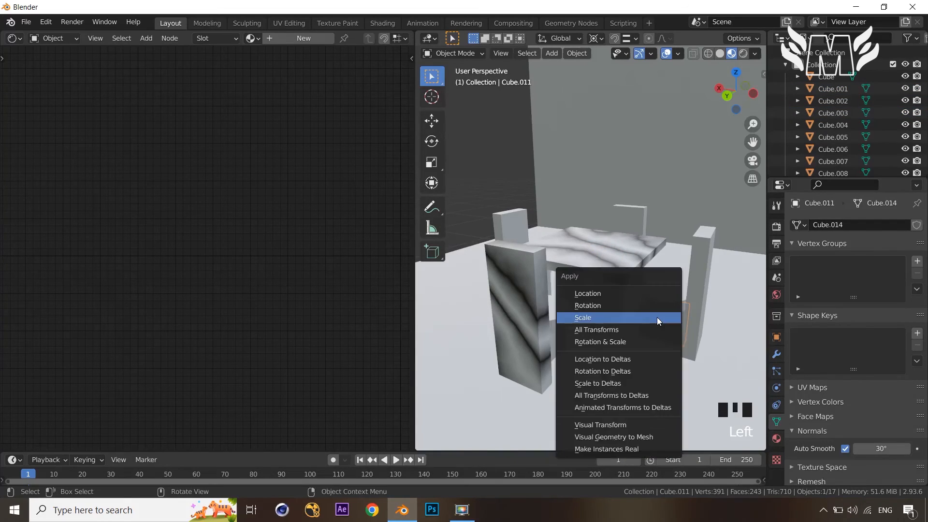
click(657, 317)
click(671, 307)
key(ctrl+a)
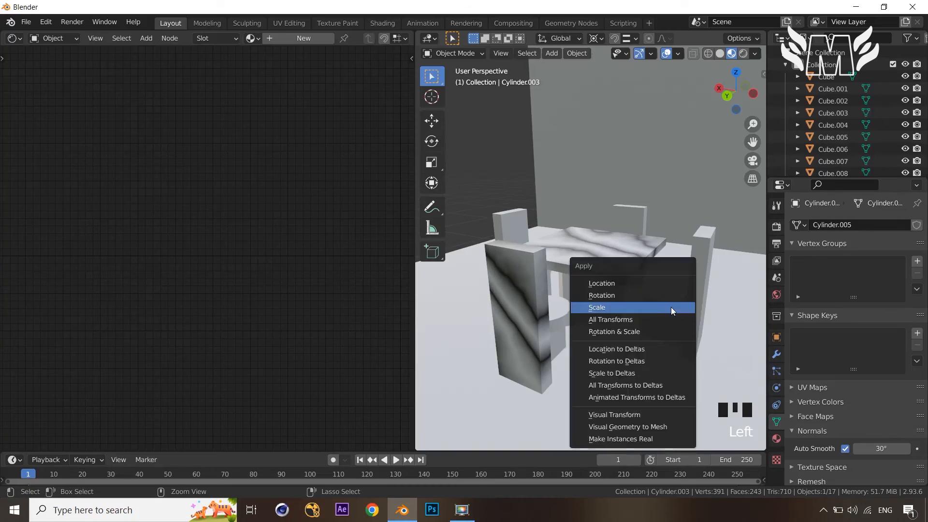
click(671, 306)
click(694, 302)
key(ctrl+a)
click(696, 300)
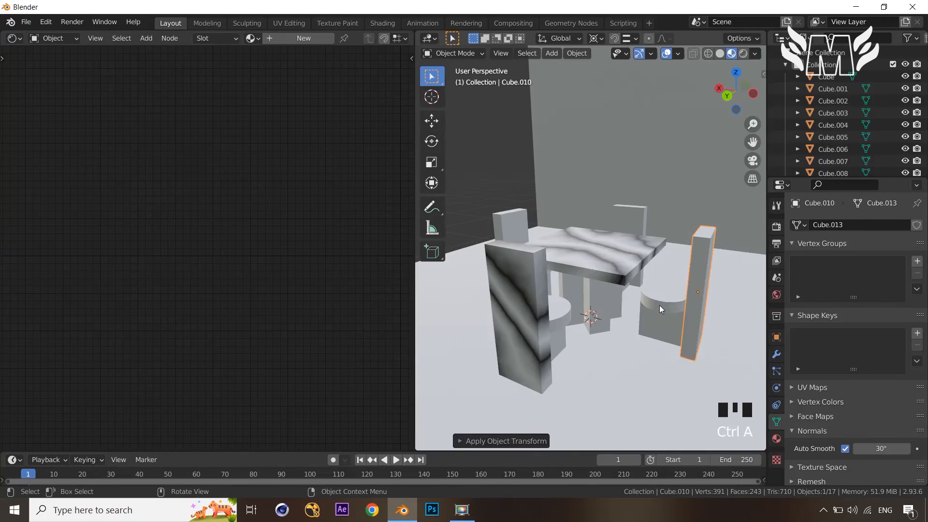
- Select all table and chair parts without the room, make the tabletop active, and link its material to the others
middle_drag(634, 286, 698, 289)
scroll(625, 320, down, 2)
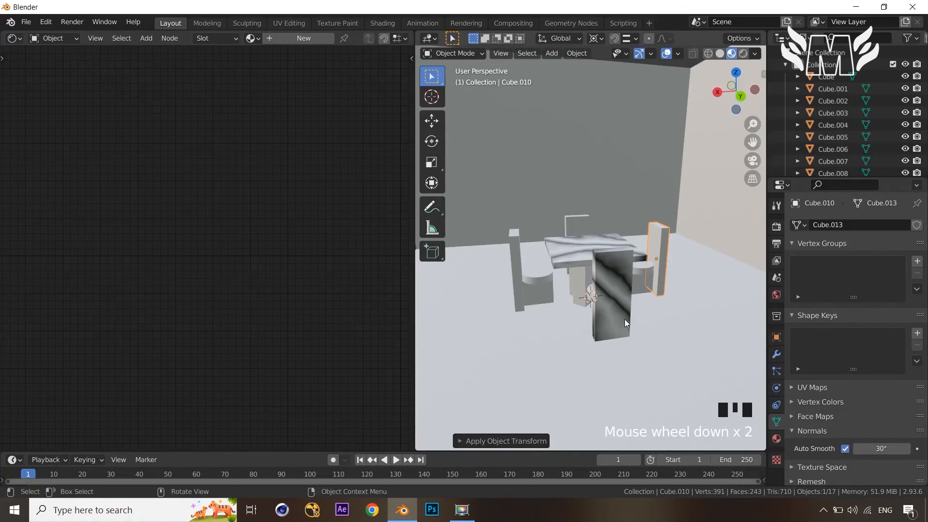
mouse_move(624, 319)
middle_down()
mouse_move(654, 332)
mouse_move(612, 330)
middle_up()
scroll(649, 326, up, 2)
scroll(605, 329, down, 1)
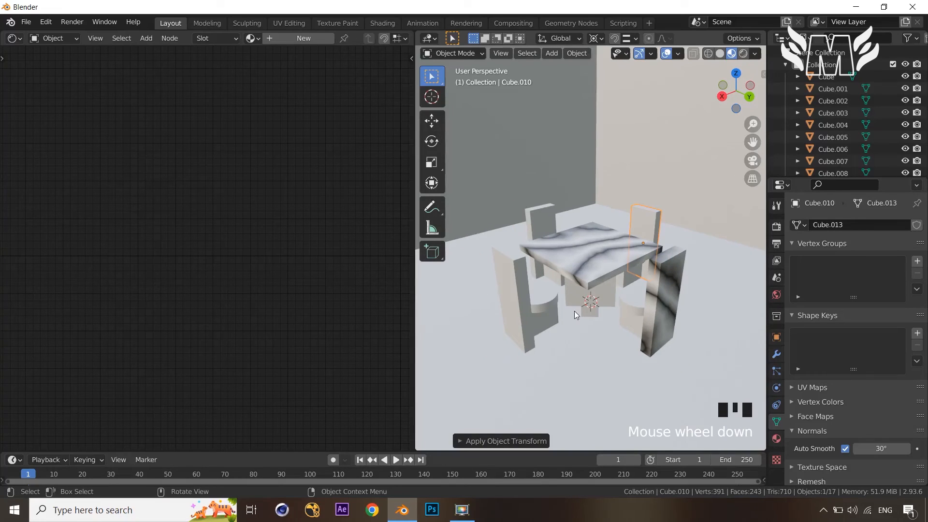
click(529, 331)
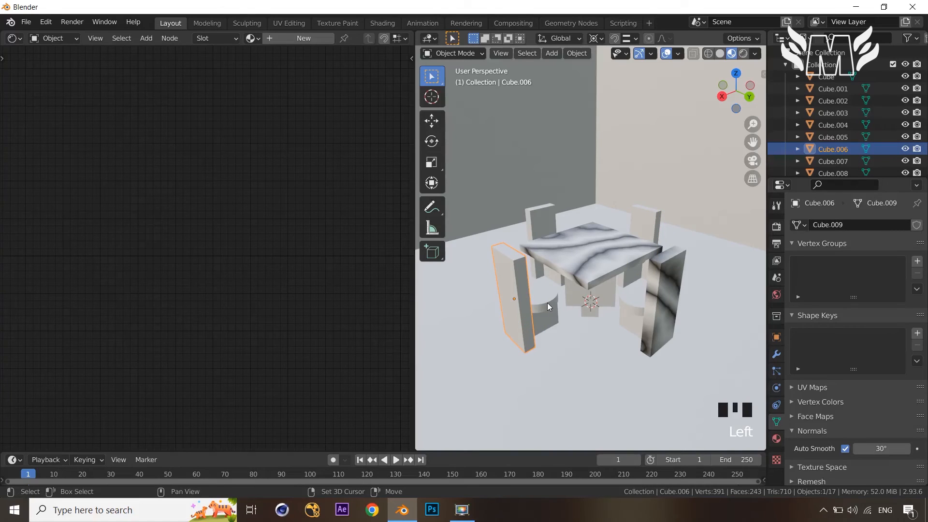
key(a)
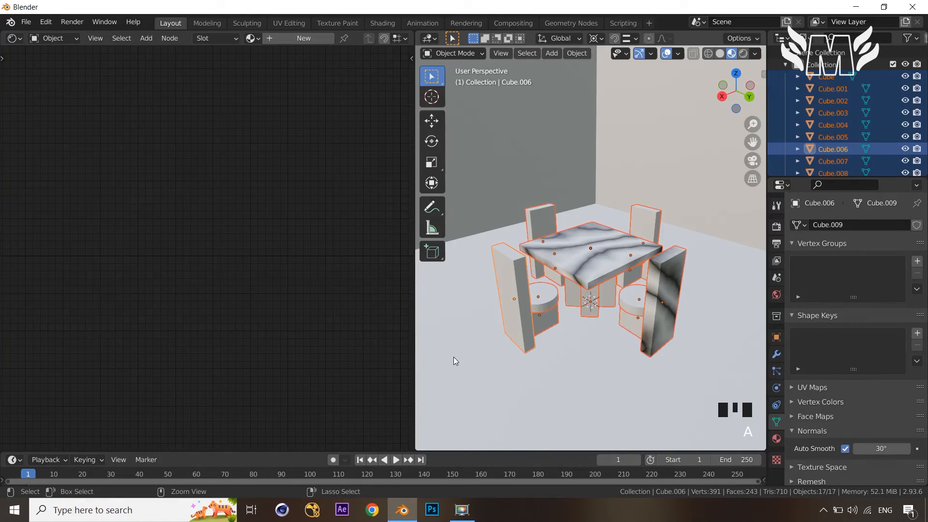
scroll(454, 358, down, 4)
ctrl+click(497, 427)
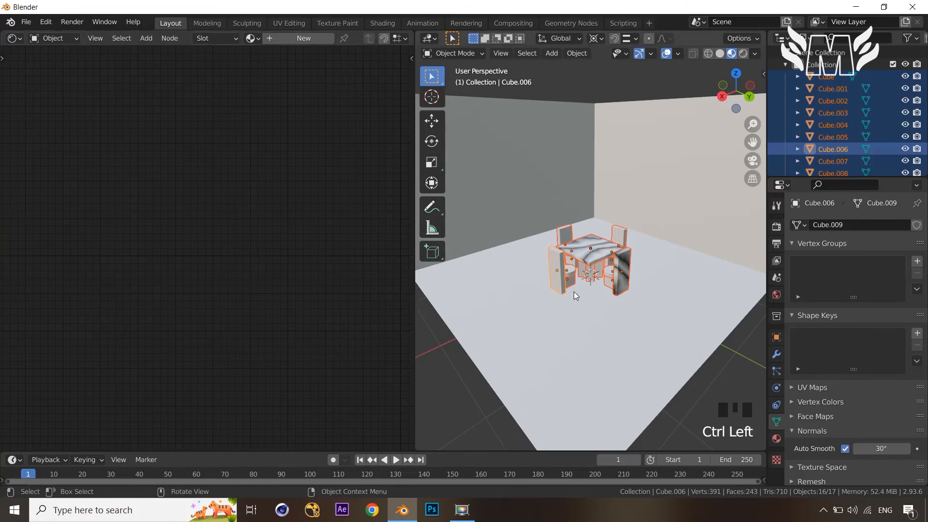
scroll(574, 291, up, 3)
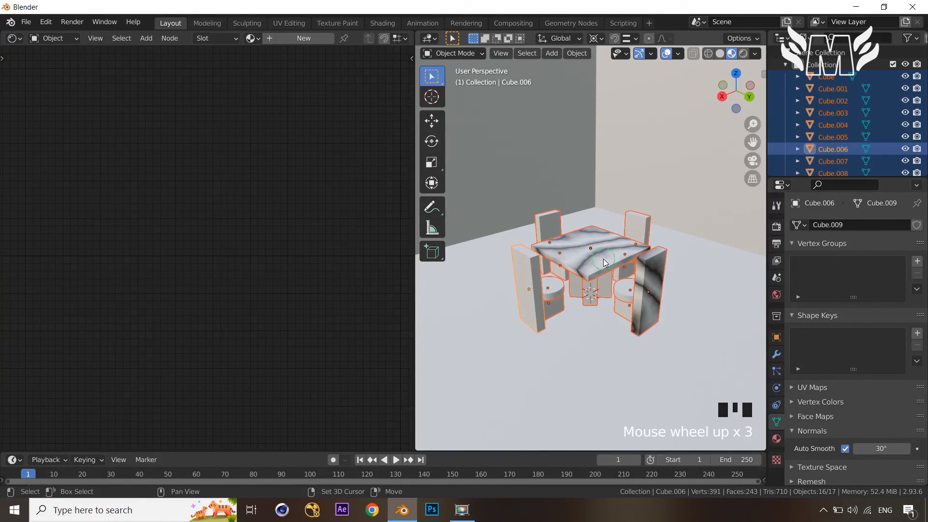
shift+click(603, 259)
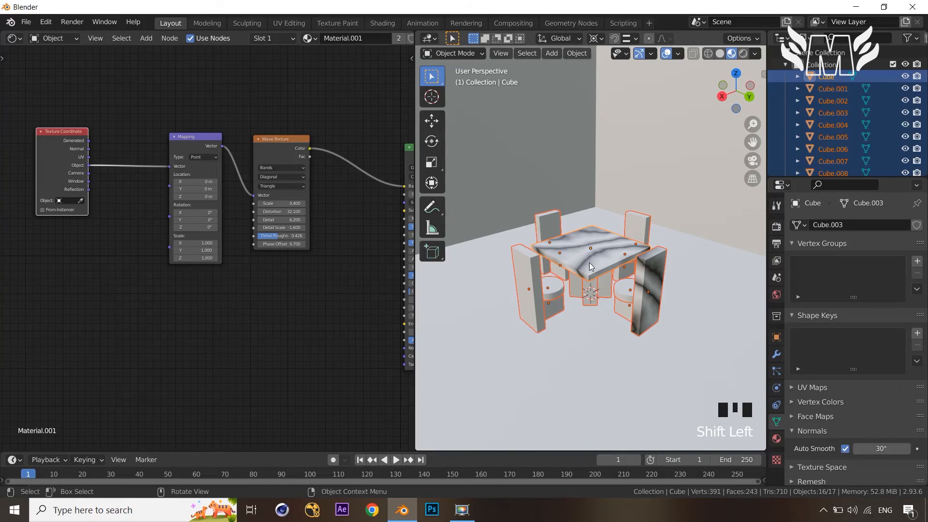
key(ctrl+l)
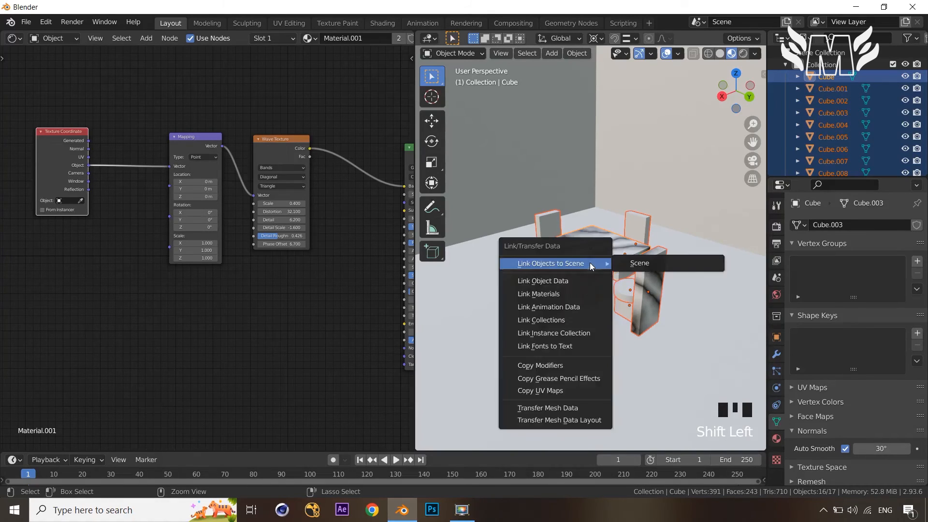
click(573, 293)
- Apply the scale transform to the round seat Cylinder, whose marble pattern is too dense
middle_drag(617, 357, 506, 323)
scroll(613, 344, up, 2)
middle_drag(613, 344, 748, 363)
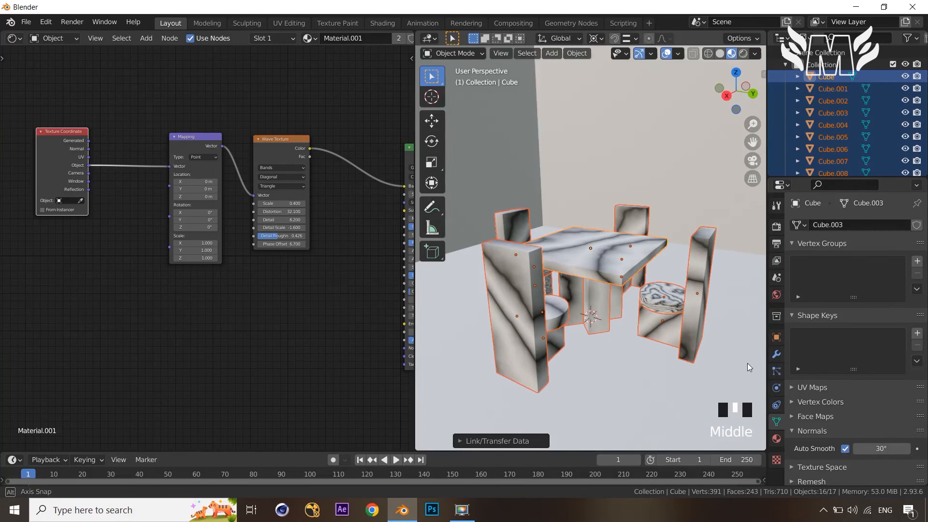
click(664, 308)
key(ctrl+a)
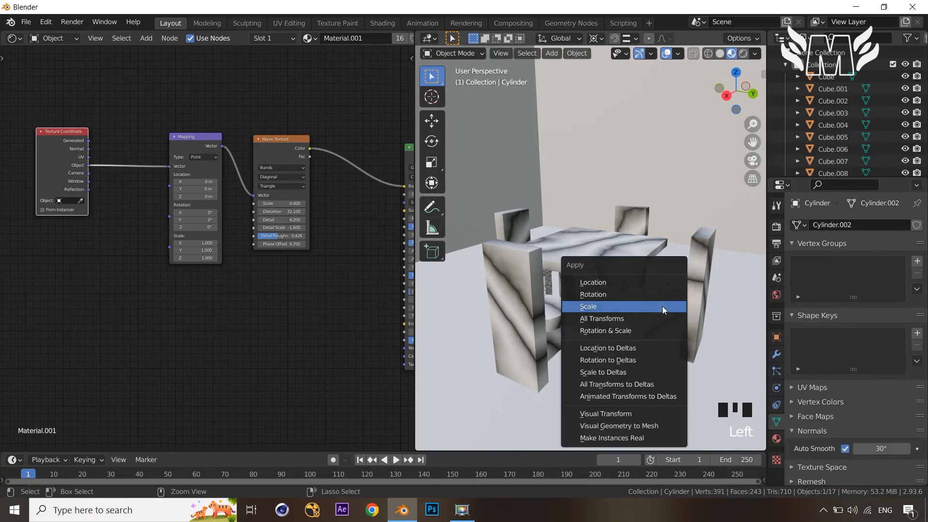
click(662, 306)
- Apply the scale transform to the block Cube.009 and the round seat Cylinder.002 of the chair with compressed marble veins
middle_drag(625, 351, 587, 372)
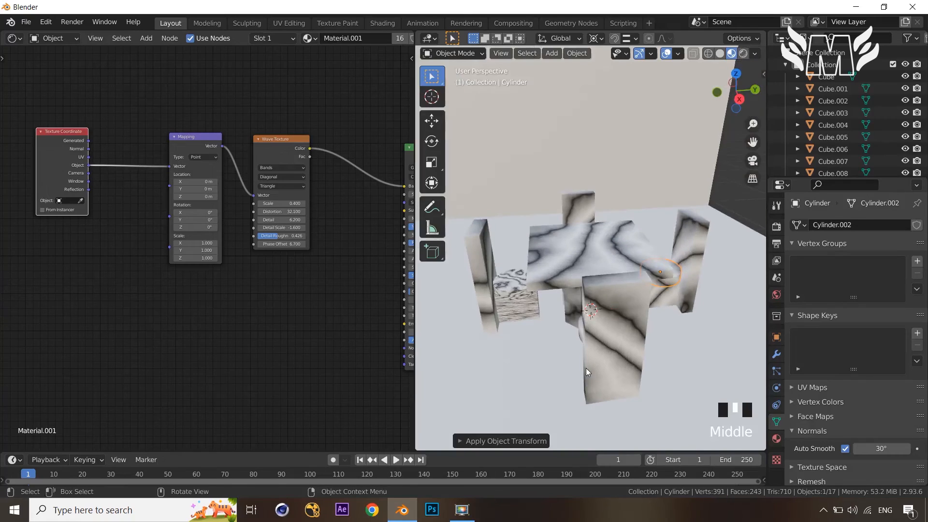
click(517, 313)
key(ctrl+a)
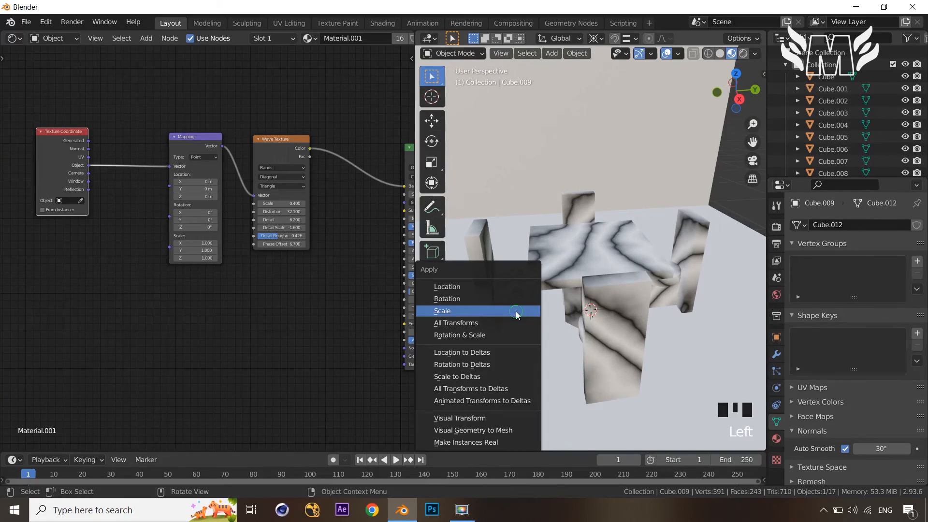
click(516, 311)
click(516, 293)
key(ctrl+a)
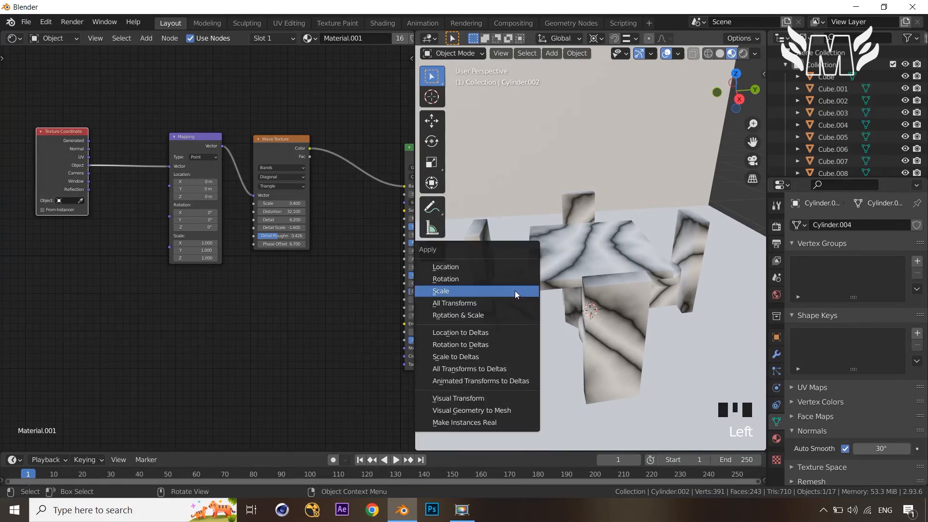
click(515, 291)
- Examine the marble pattern on the table and all chairs from several sides
scroll(563, 342, down, 2)
middle_drag(563, 342, 476, 349)
scroll(539, 361, up, 2)
middle_drag(539, 361, 593, 388)
scroll(553, 371, down, 3)
scroll(574, 387, down, 1)
scroll(574, 387, up, 2)
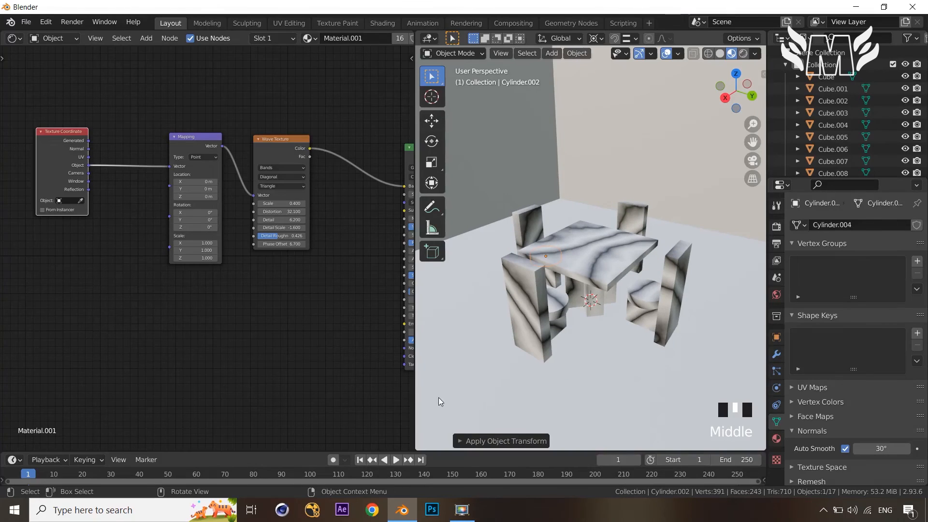
- Move the Mapping, Wave Texture and Texture Coordinate nodes away from the Principled BSDF and connect the Object coordinates to the Mapping vector
middle_drag(291, 347, 198, 353)
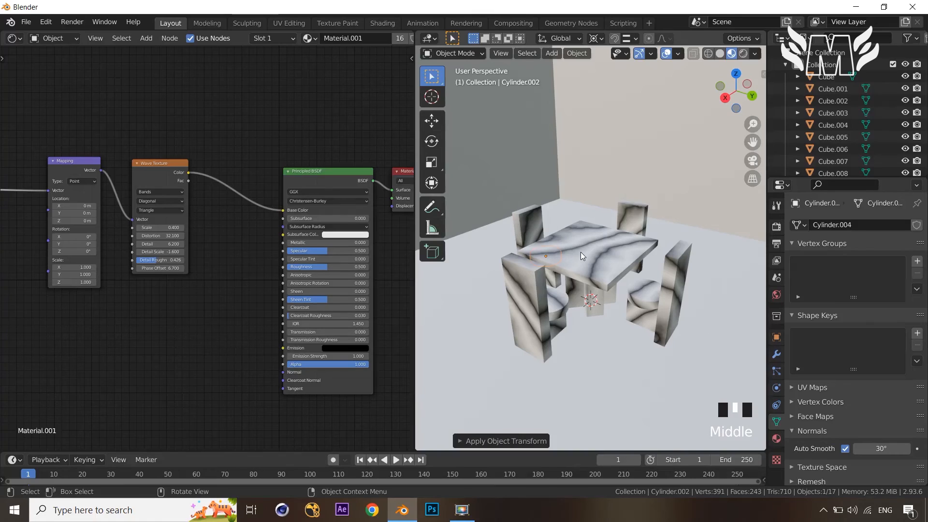
middle_drag(282, 280, 312, 284)
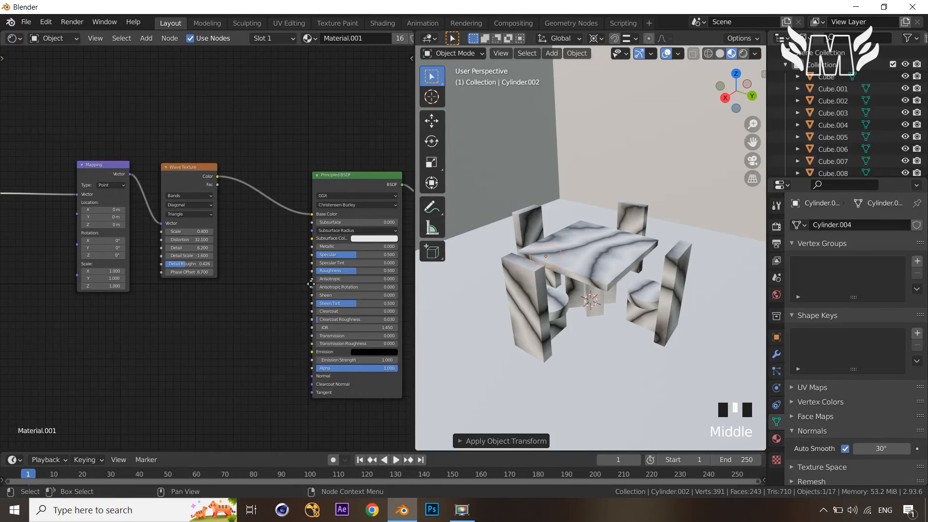
drag(112, 165, 30, 166)
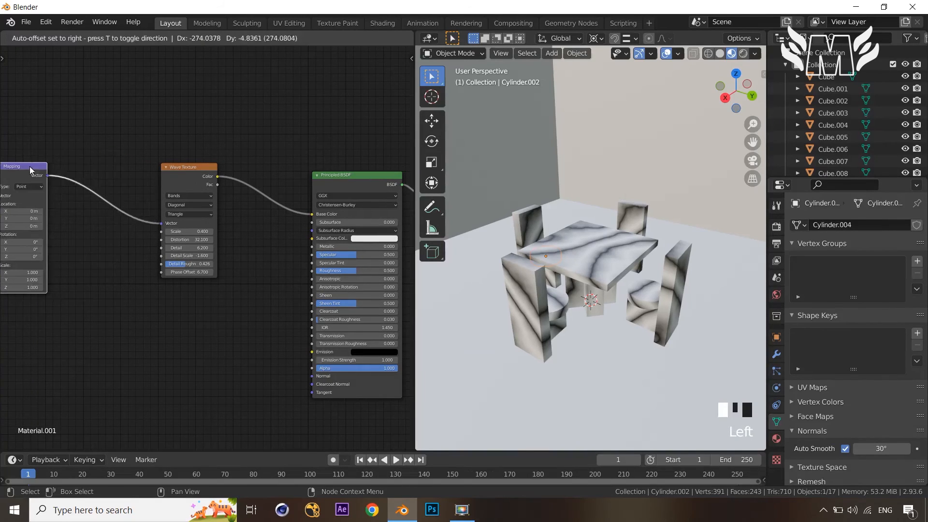
drag(194, 167, 104, 184)
middle_drag(227, 266, 331, 253)
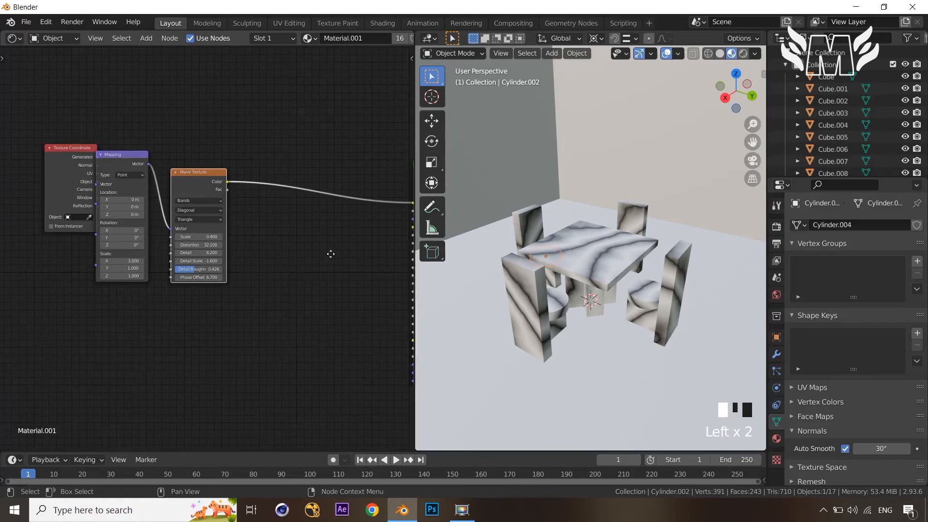
drag(80, 143, 52, 146)
drag(71, 183, 98, 182)
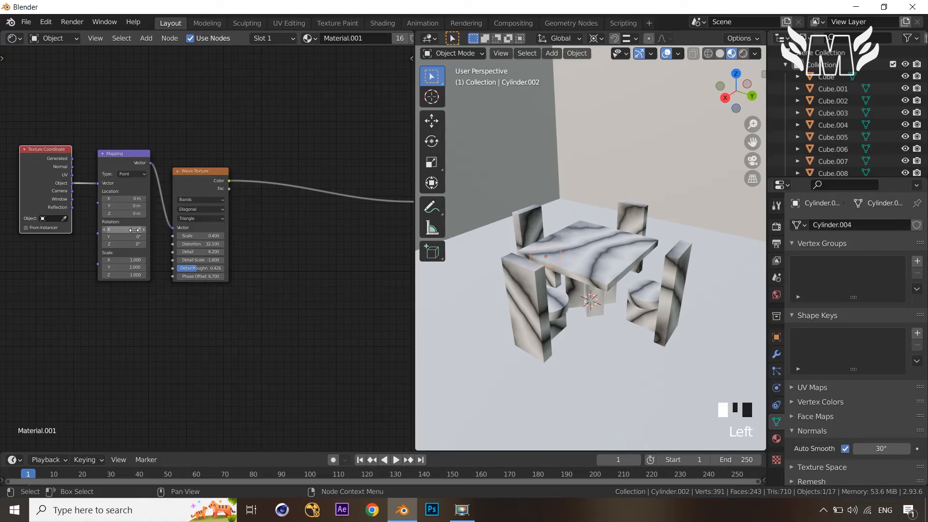
- Adjust the tabletop material's Mapping node to Location Y 4.5 m, Rotation Y 9.1° and Scale Y -1.100
click(598, 262)
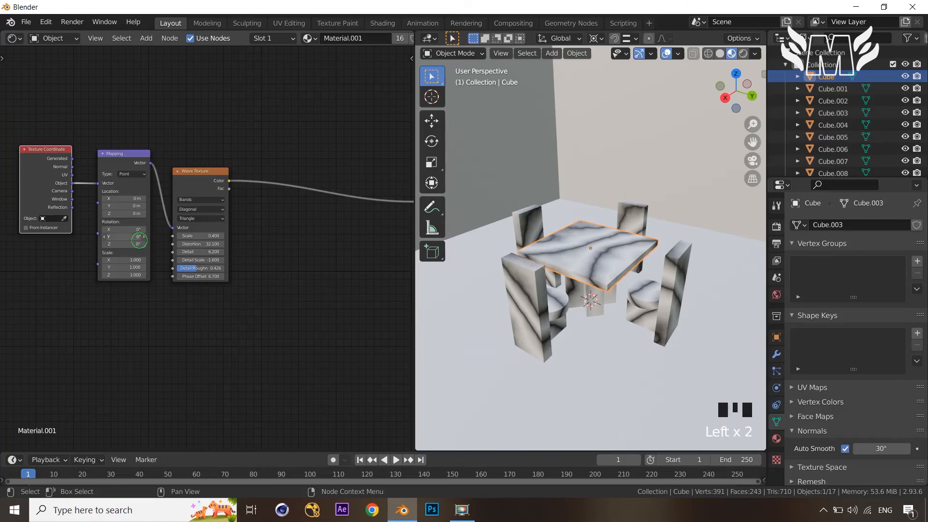
drag(140, 239, 124, 267)
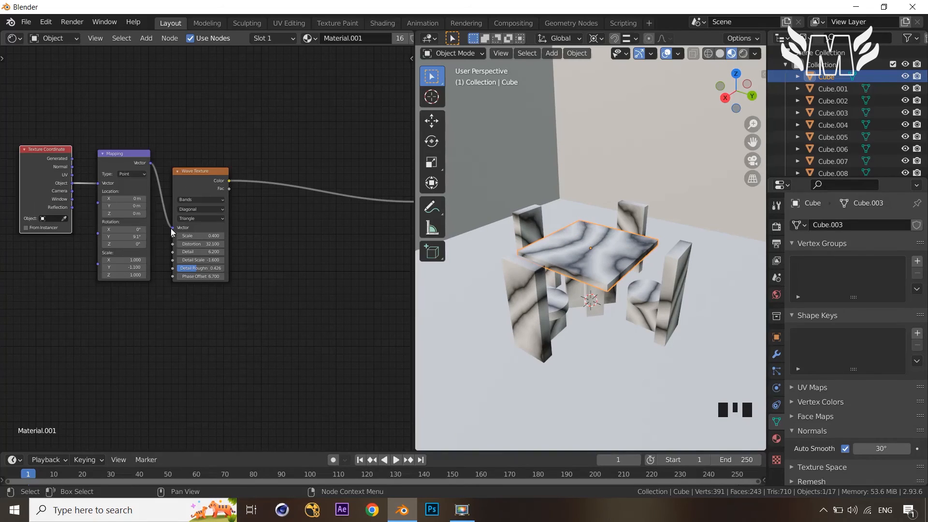
drag(124, 206, 135, 206)
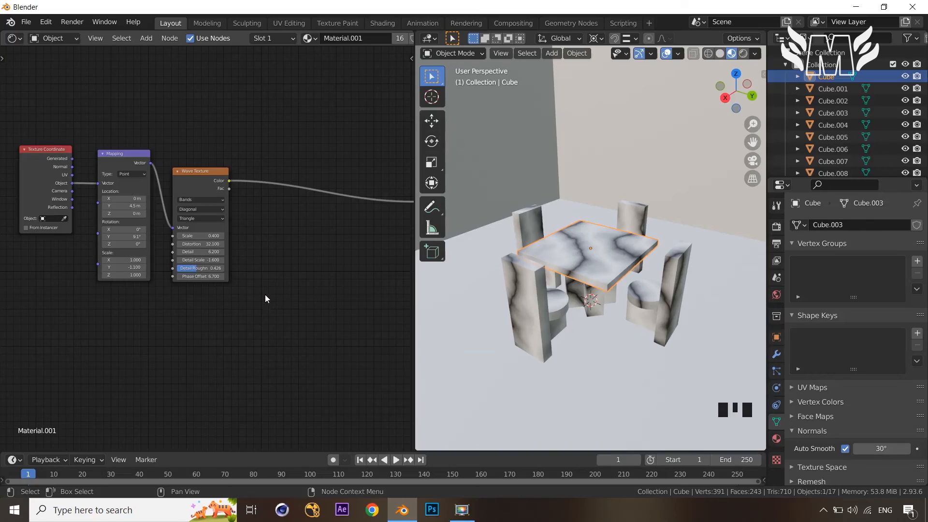
- Line up the Wave Texture, Mapping and Texture Coordinate nodes closely in front of the Principled BSDF
middle_drag(86, 186, 140, 188)
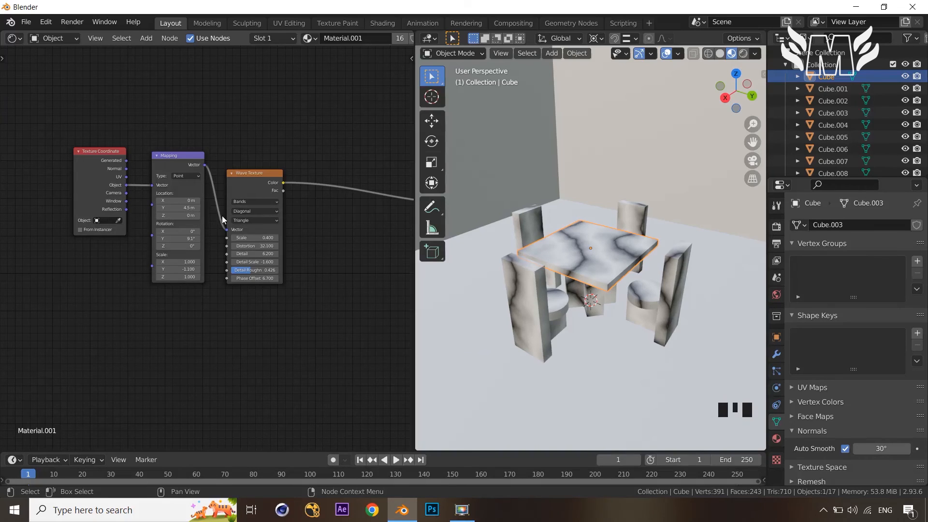
scroll(305, 252, down, 5)
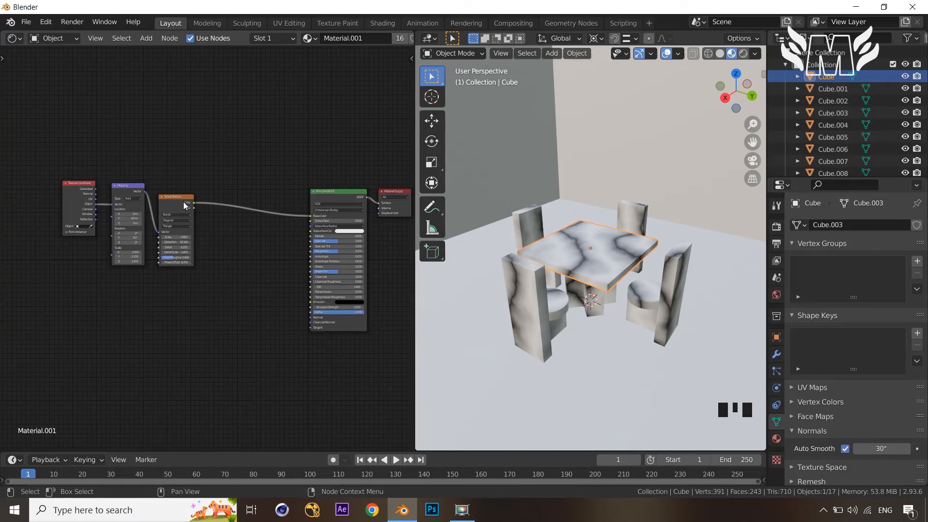
drag(180, 197, 270, 194)
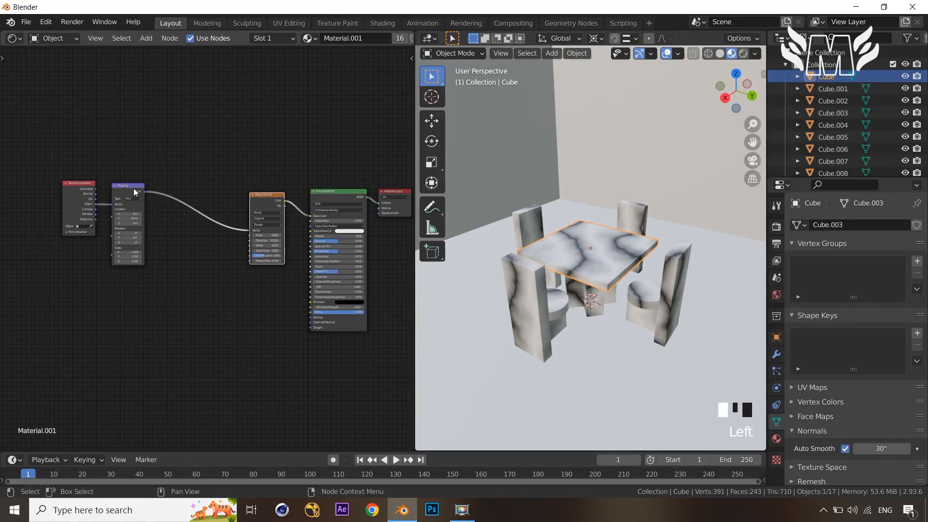
drag(133, 188, 211, 185)
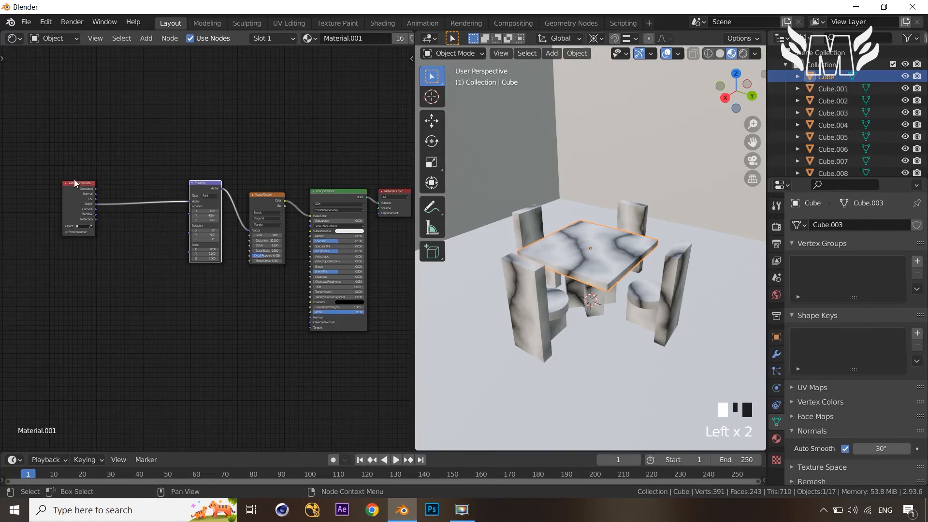
drag(74, 183, 145, 178)
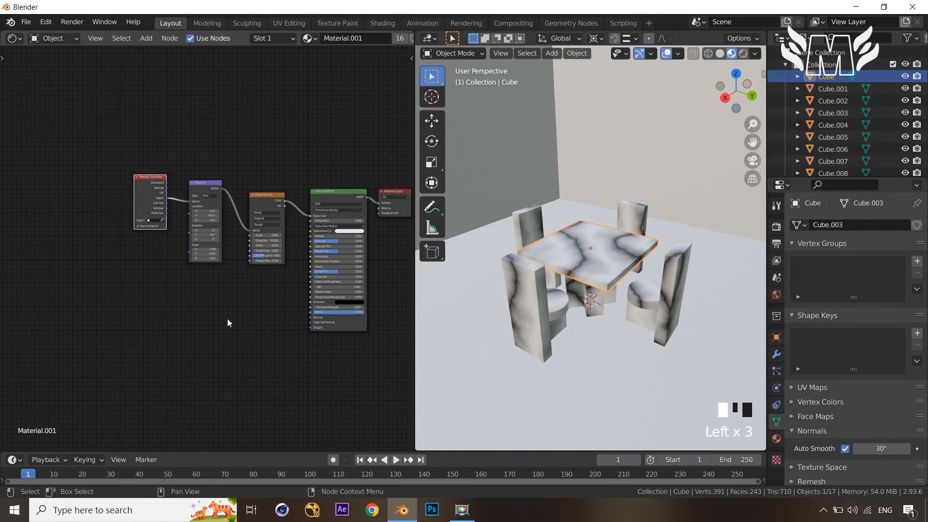
- Move the Principled BSDF and Material Output nodes together away from the Wave Texture to open a gap between them
middle_drag(254, 329, 149, 313)
scroll(559, 332, up, 2)
middle_drag(559, 332, 544, 301)
scroll(563, 296, down, 2)
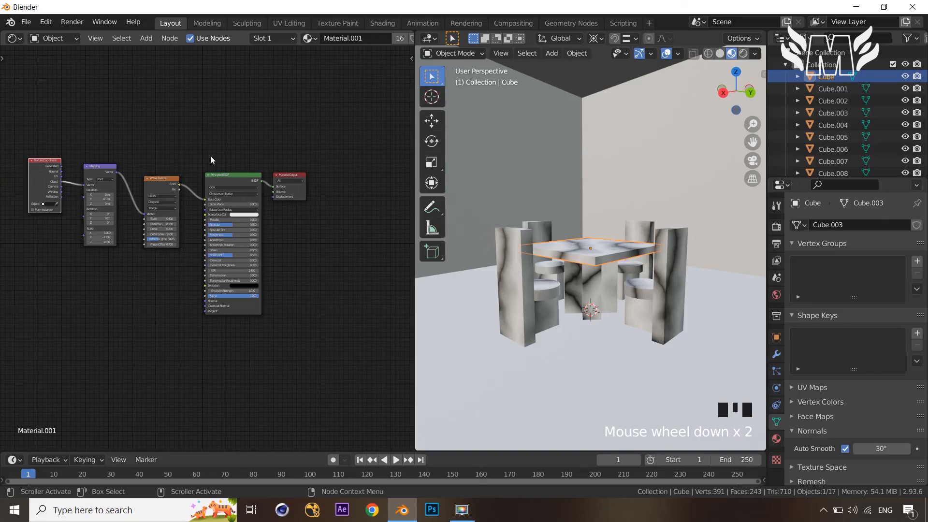
drag(196, 153, 343, 336)
click(193, 148)
drag(194, 147, 345, 333)
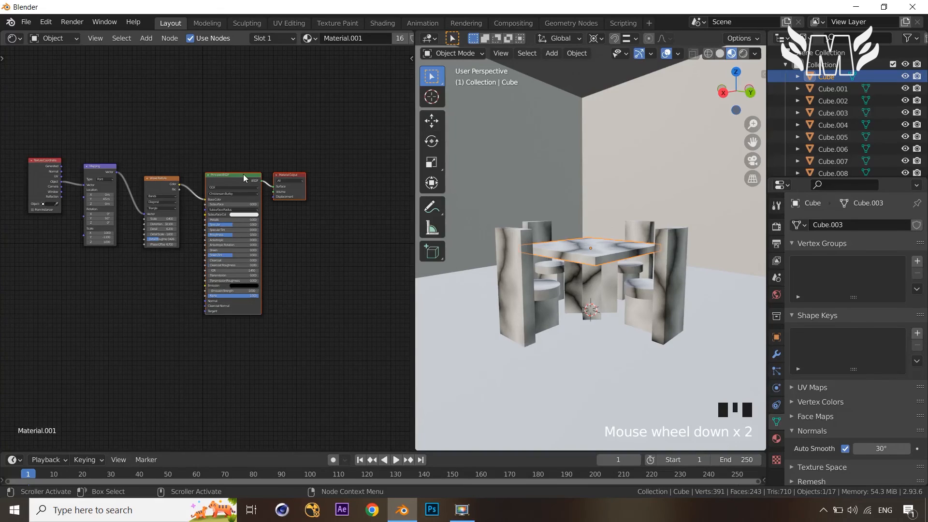
drag(243, 174, 330, 140)
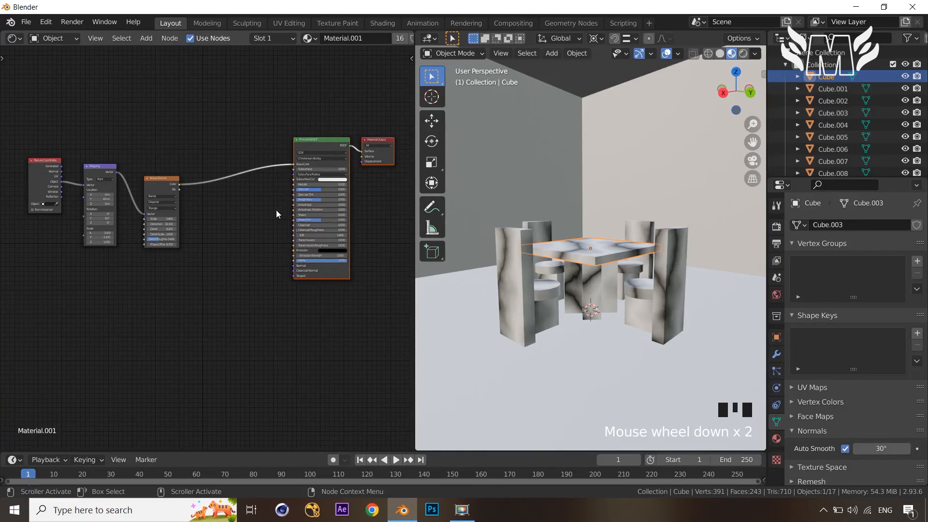
scroll(275, 210, up, 1)
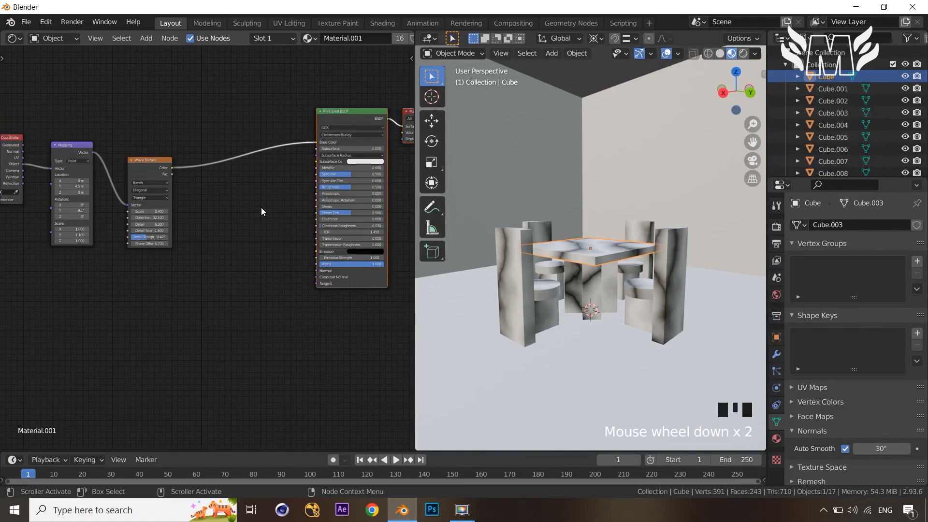
key(shift+a)
click(254, 237)
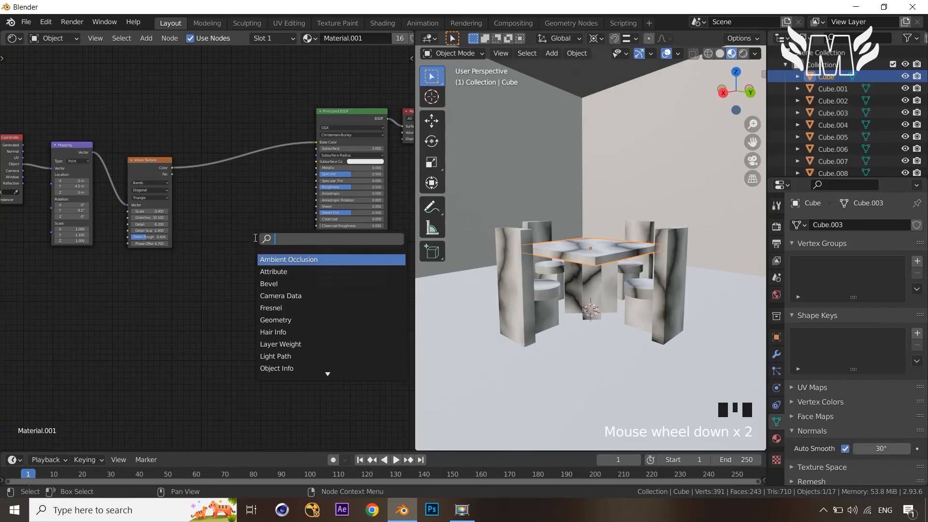
click(212, 275)
key(shift+a)
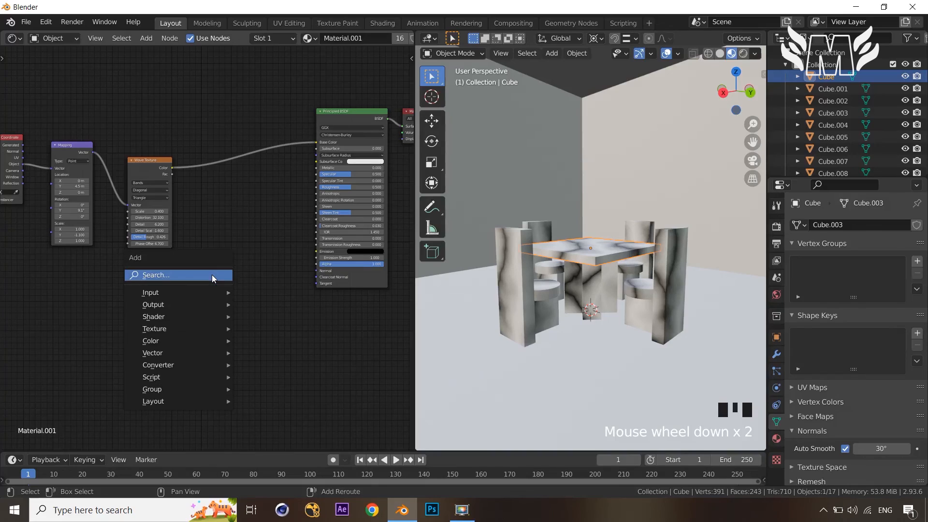
mouse_move(224, 367)
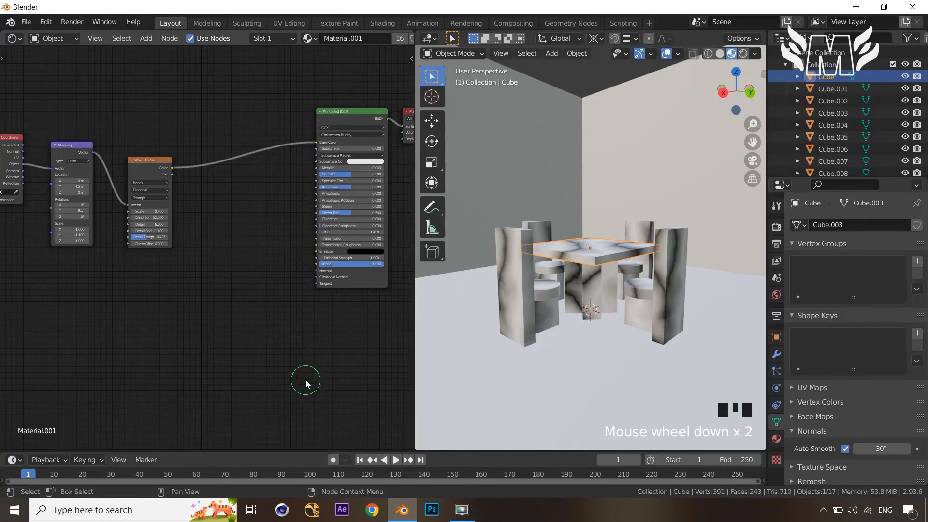
- Add a ColorRamp node and insert it on the link between the Wave Texture and the Principled BSDF's Base Color
key(shift+a)
click(284, 366)
text(RAMP)
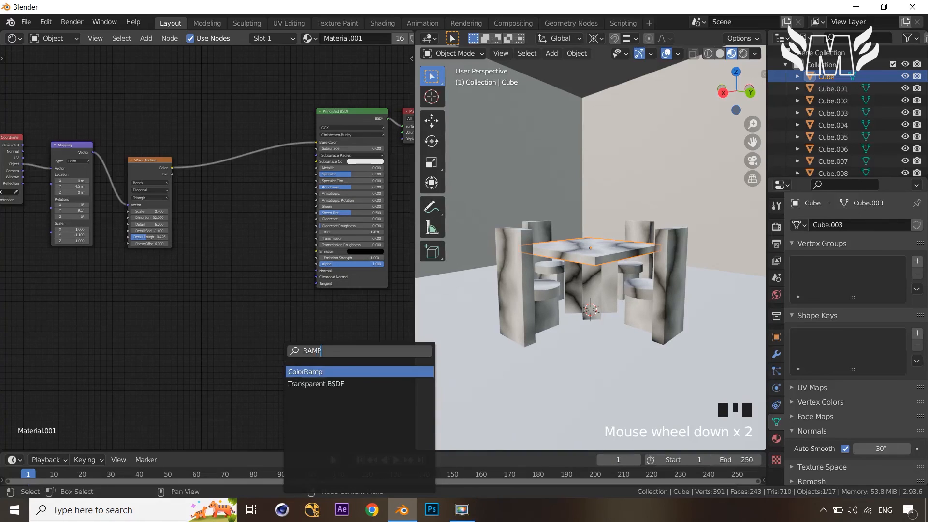
click(321, 372)
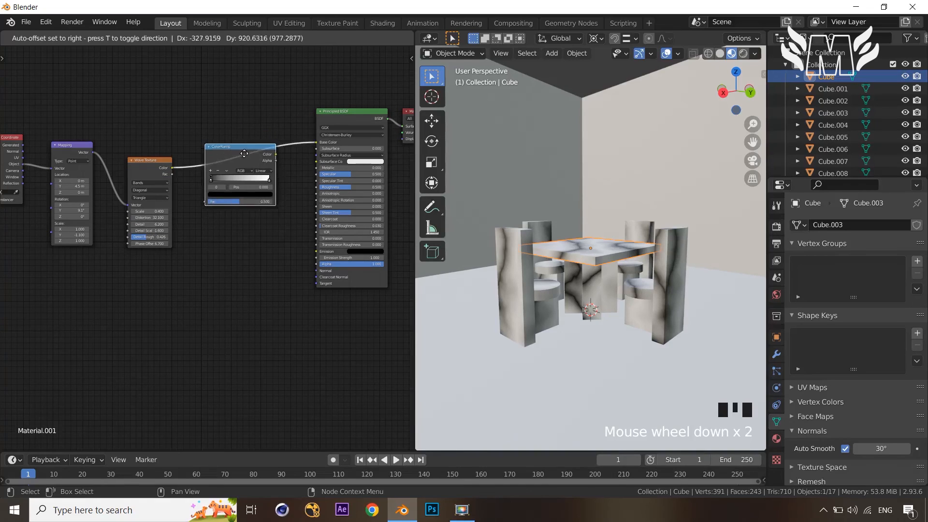
click(243, 147)
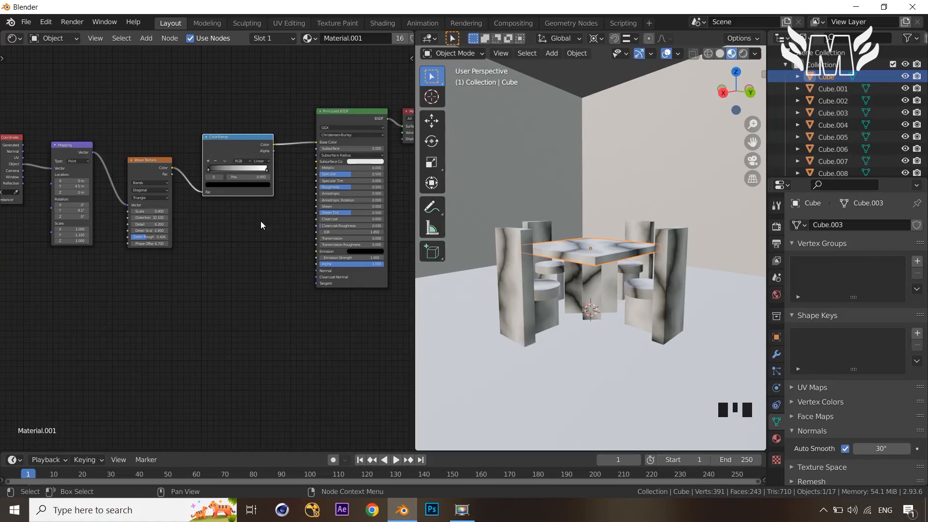
- Colour the ColorRamp's first stop dark brown with hue 0.043, saturation 0.748 and value 0.083
scroll(248, 249, up, 3)
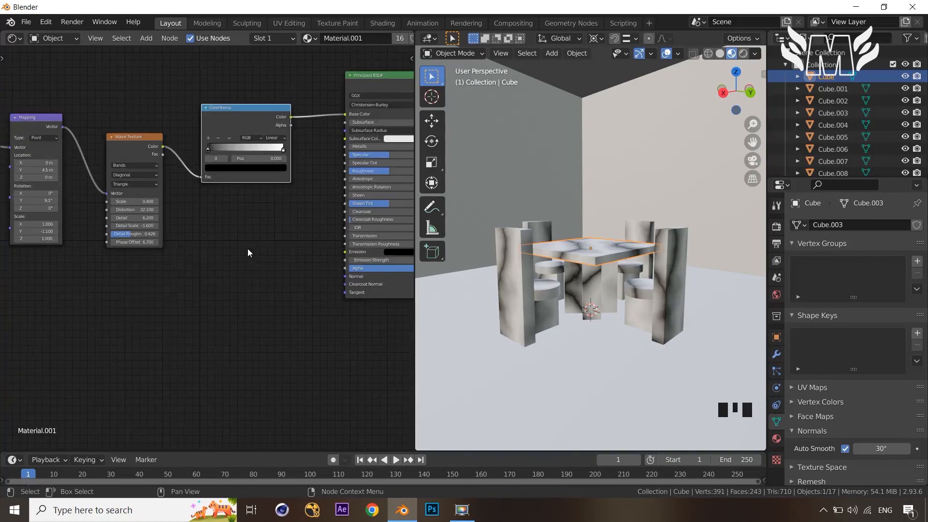
scroll(251, 297, up, 2)
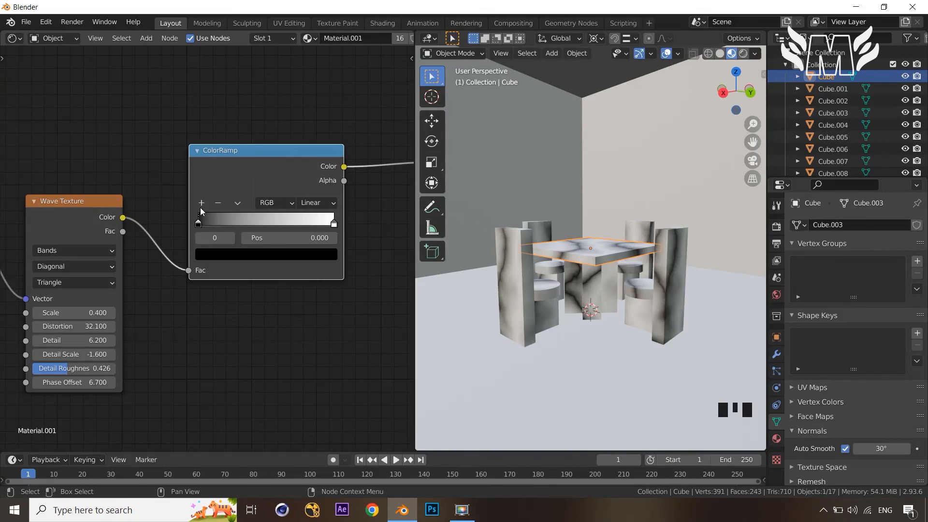
click(198, 223)
click(227, 253)
drag(306, 98, 306, 106)
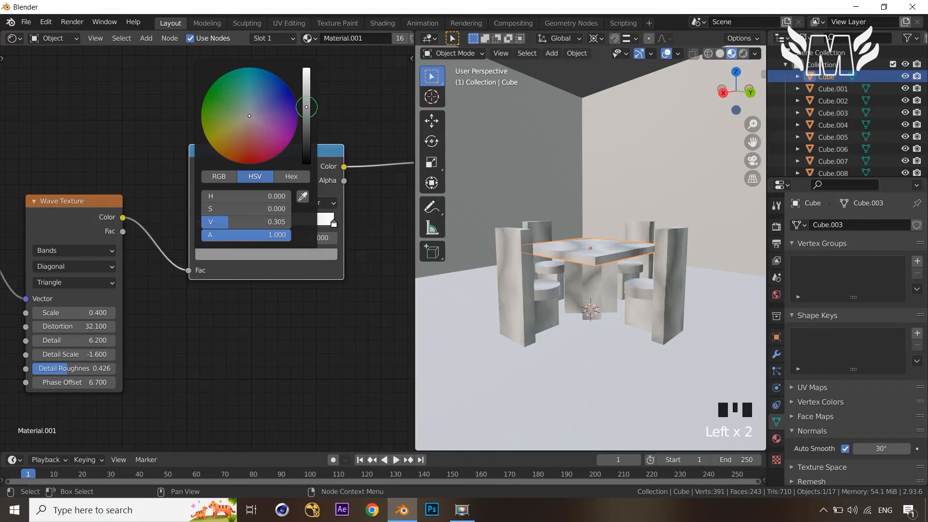
drag(245, 127, 241, 139)
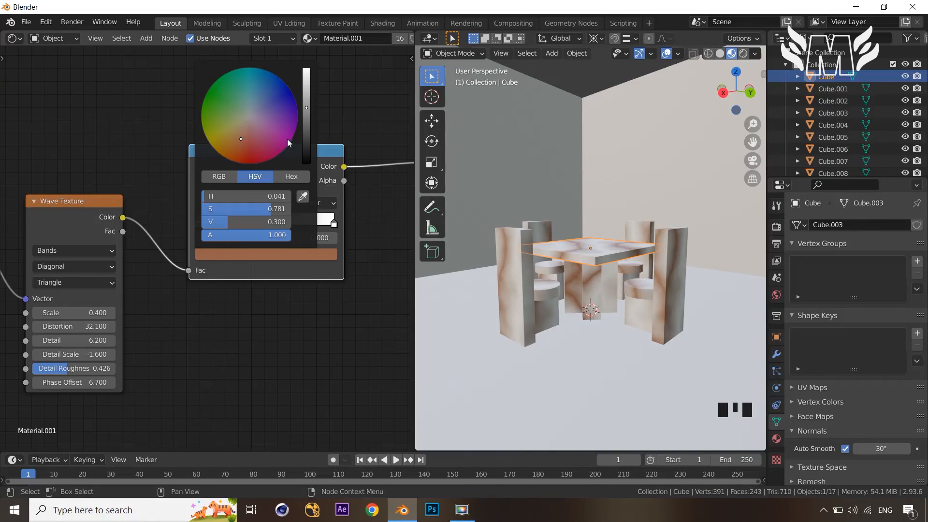
drag(306, 127, 308, 132)
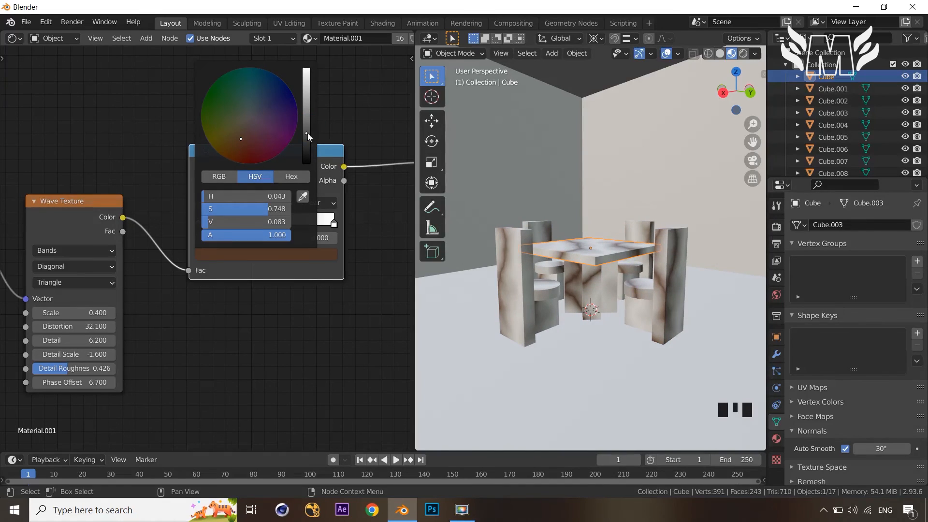
- Colour the ColorRamp's last stop light orange with hue 0.063, saturation 0.779 and value 1.000
click(334, 224)
click(319, 255)
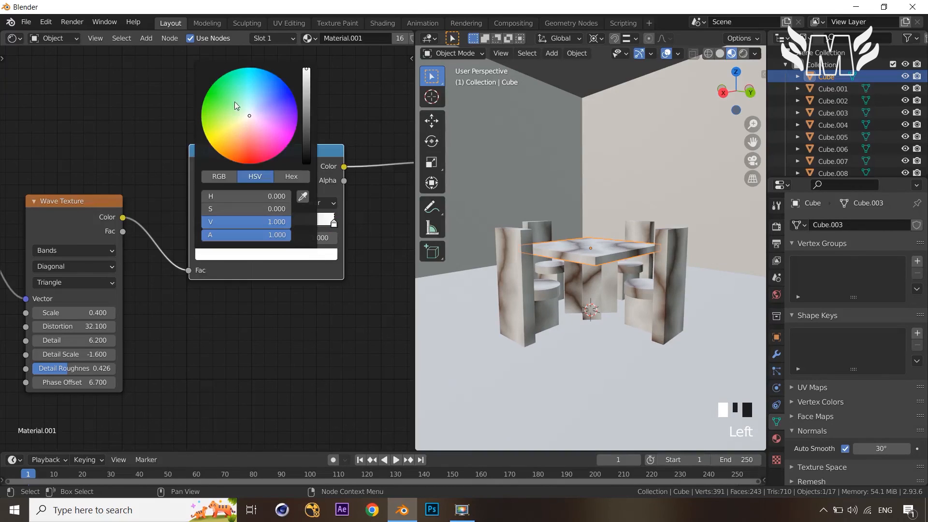
click(241, 130)
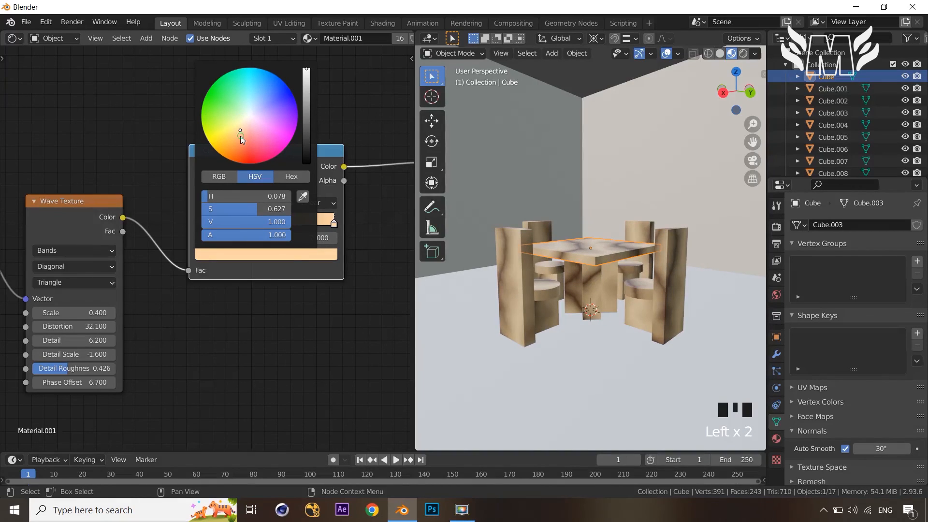
drag(239, 135, 238, 136)
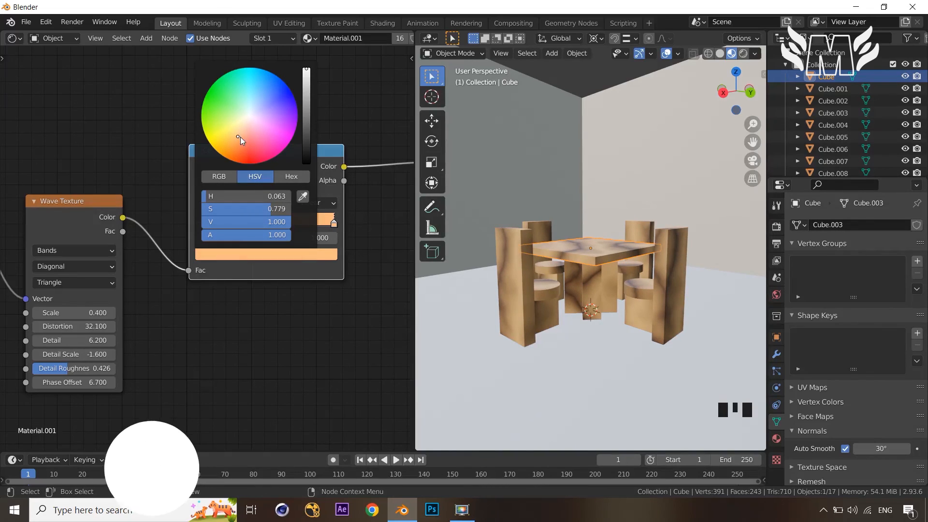
- Give the near right chair's backrest its own separate copy of the shared Material.001
scroll(676, 300, down, 2)
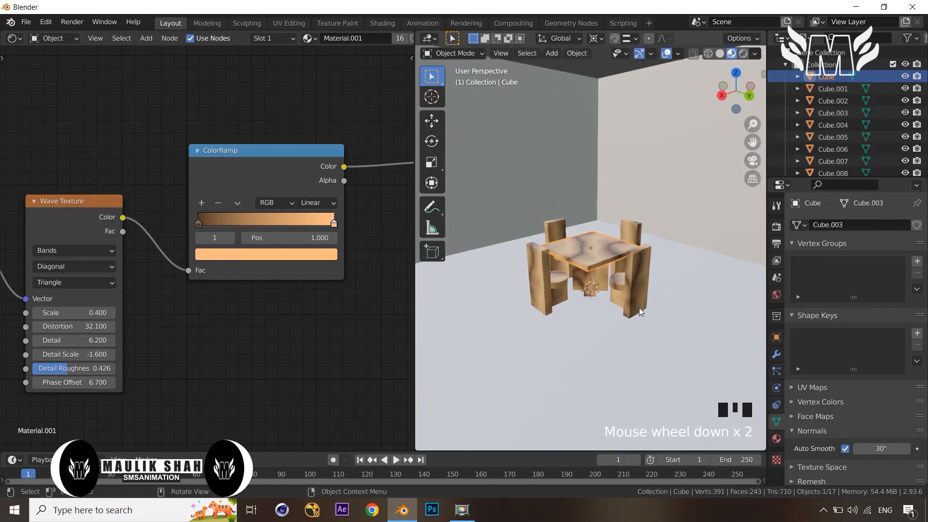
middle_drag(623, 314, 602, 345)
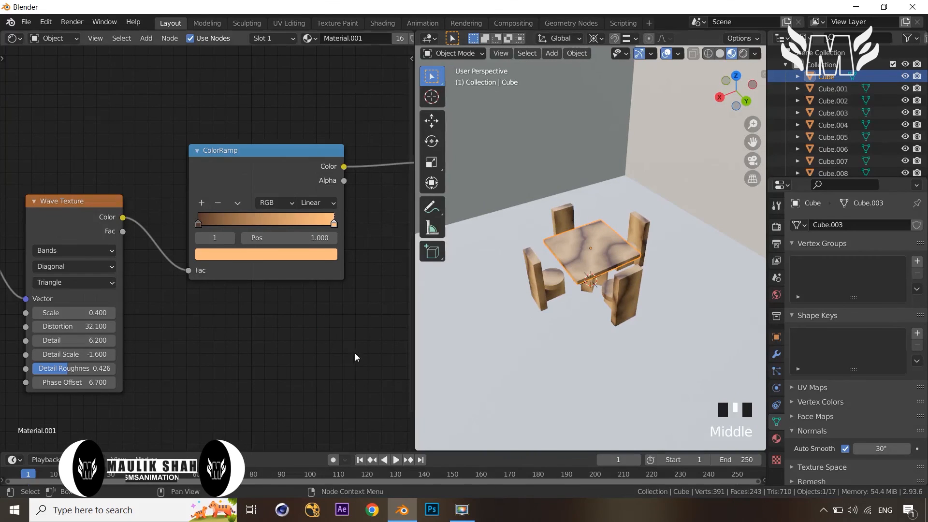
middle_drag(486, 346, 685, 283)
scroll(661, 286, up, 2)
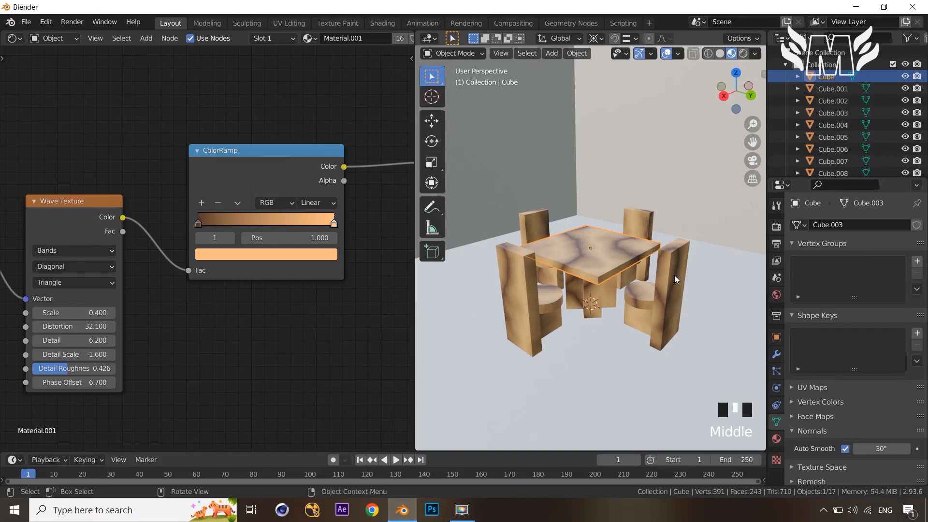
click(675, 275)
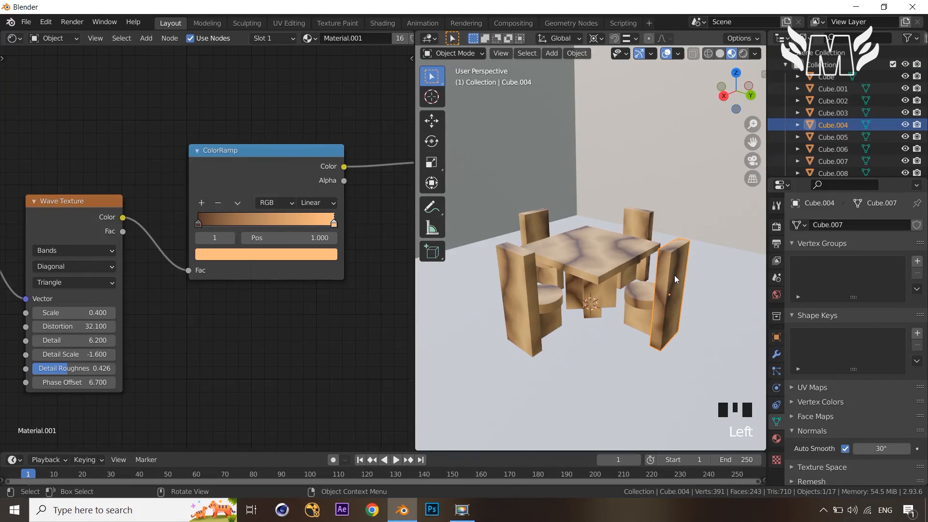
middle_drag(389, 40, 264, 60)
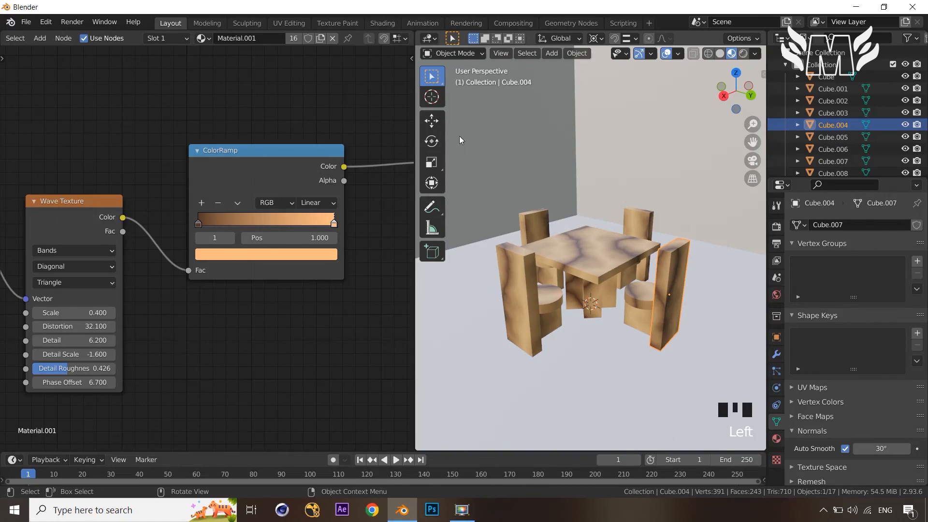
click(294, 38)
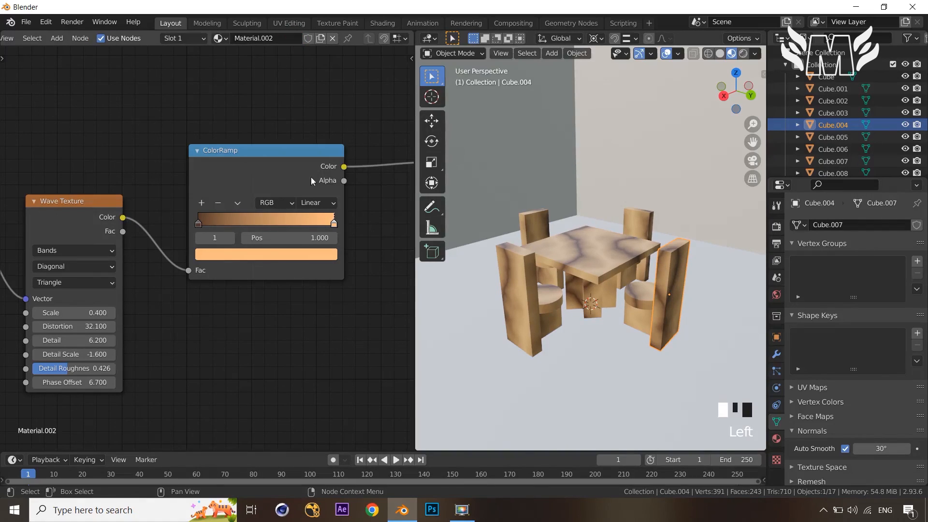
- Set the near right backrest material's Mapping to Rotation Y 27.7° and Scale Y -3.600
middle_drag(247, 313, 366, 236)
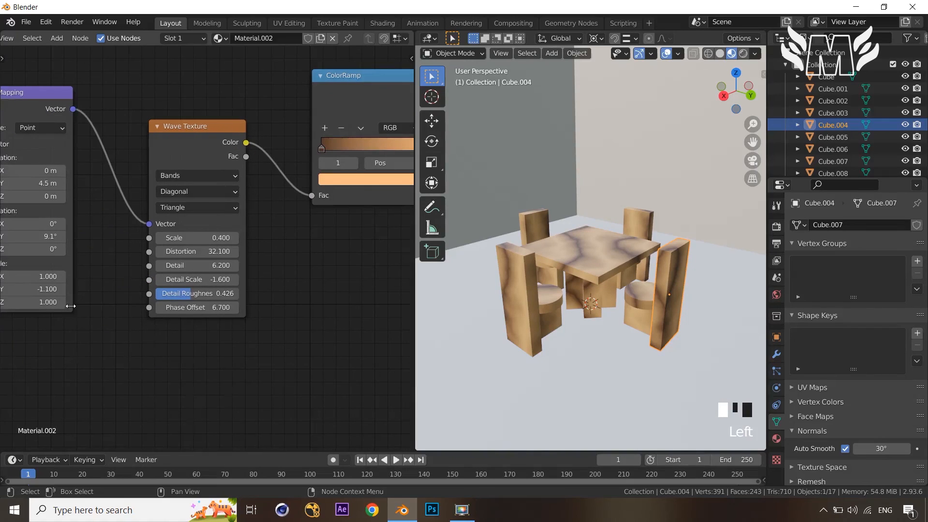
middle_drag(71, 306, 153, 297)
drag(124, 229, 140, 225)
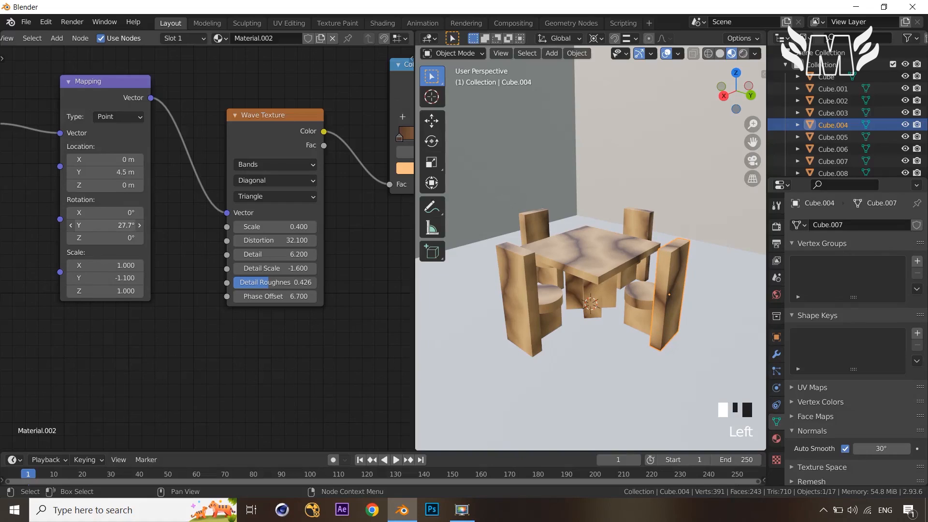
drag(105, 278, 85, 278)
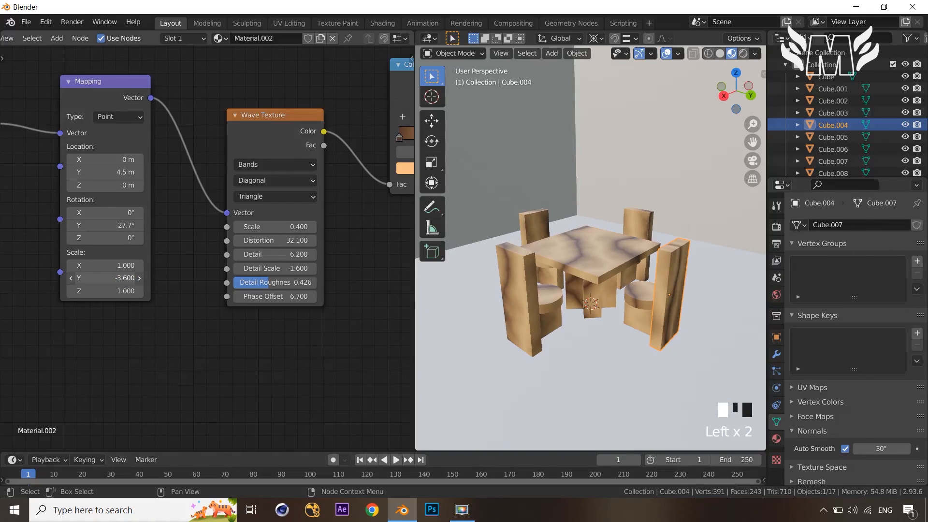
- Give the far right chair's backrest its own material copy and lower its Mapping Scale X
double_click(639, 219)
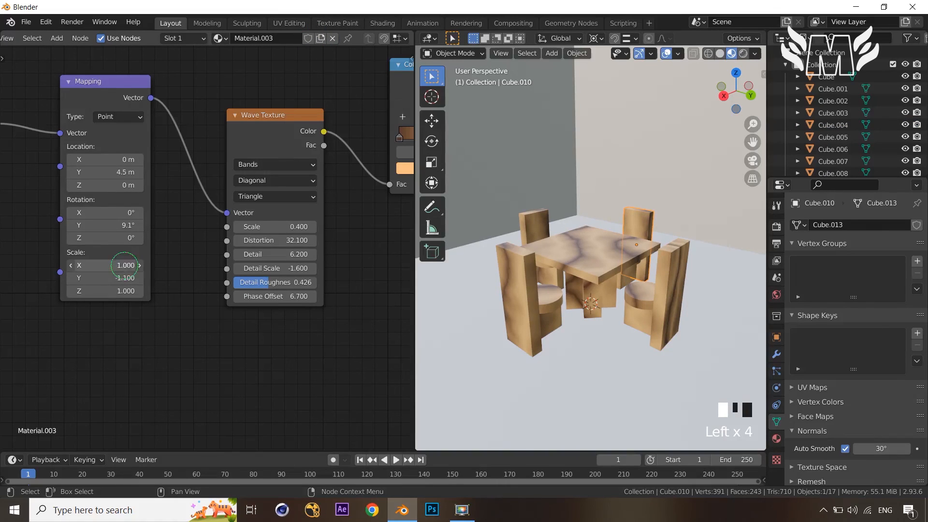
drag(125, 265, 73, 266)
- Give the far left chair's backrest its own material copy and set its Mapping Location Y to 14.9 m
click(536, 223)
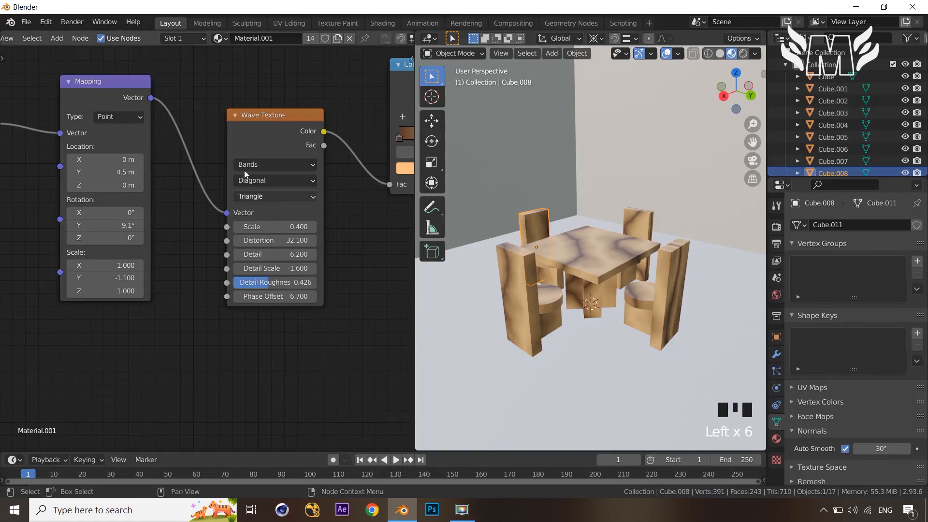
click(313, 39)
drag(113, 172, 163, 172)
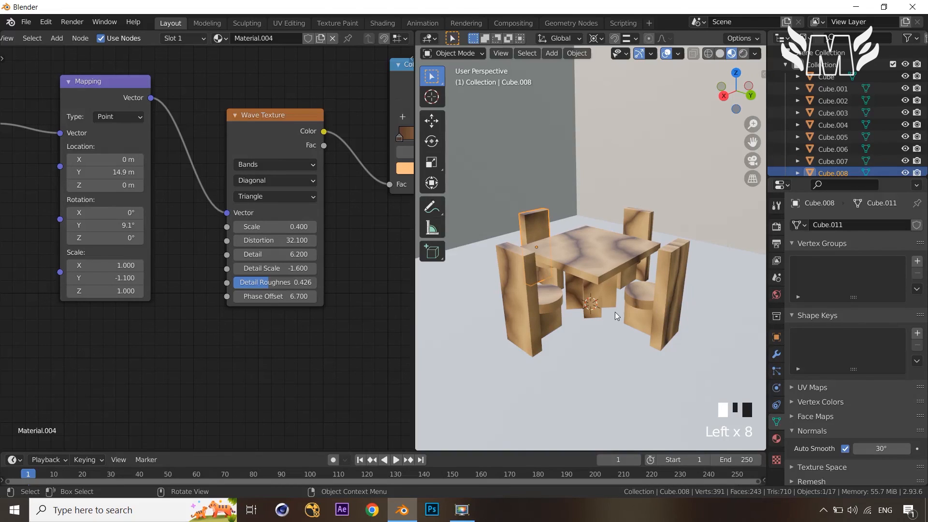
scroll(285, 342, down, 3)
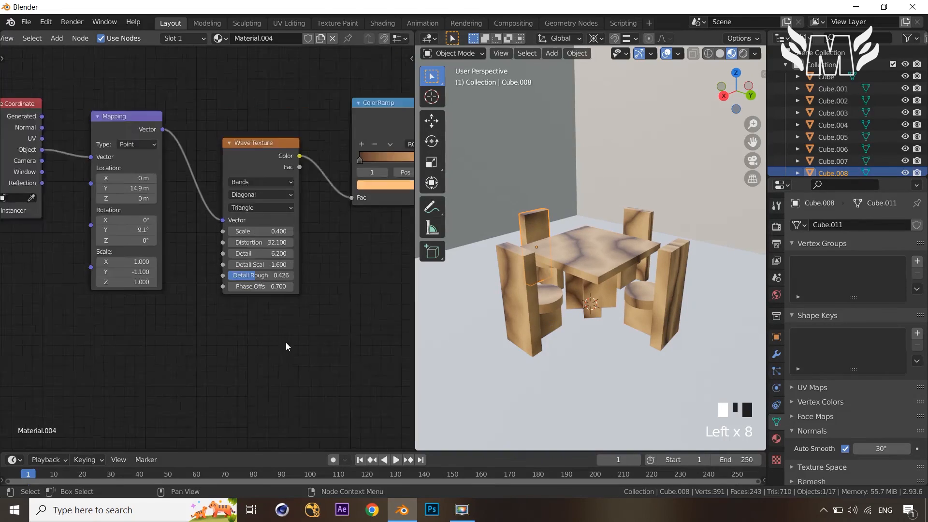
scroll(286, 343, down, 1)
middle_drag(298, 343, 230, 340)
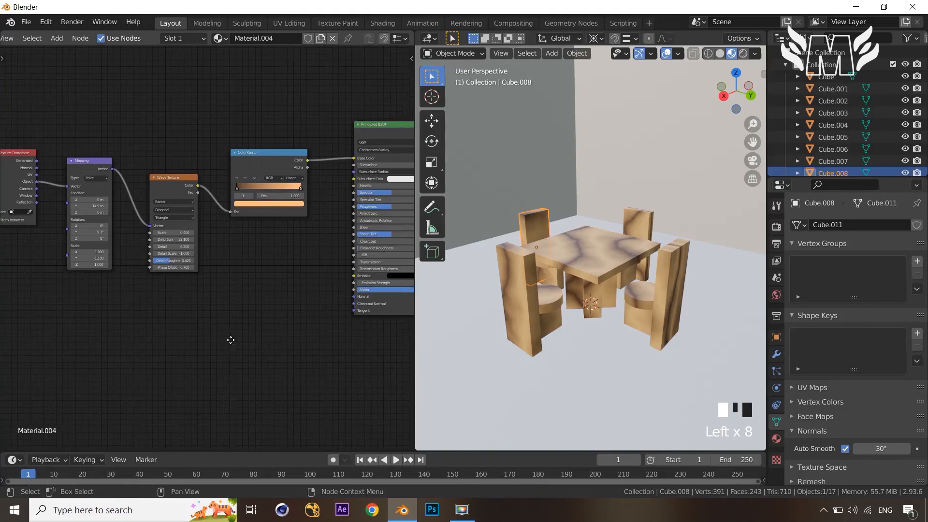
scroll(231, 348, down, 2)
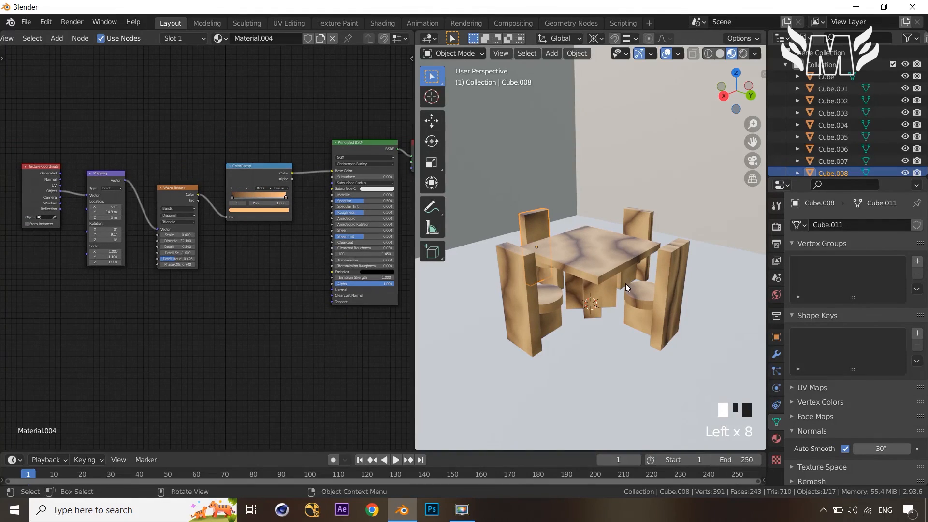
scroll(266, 342, up, 4)
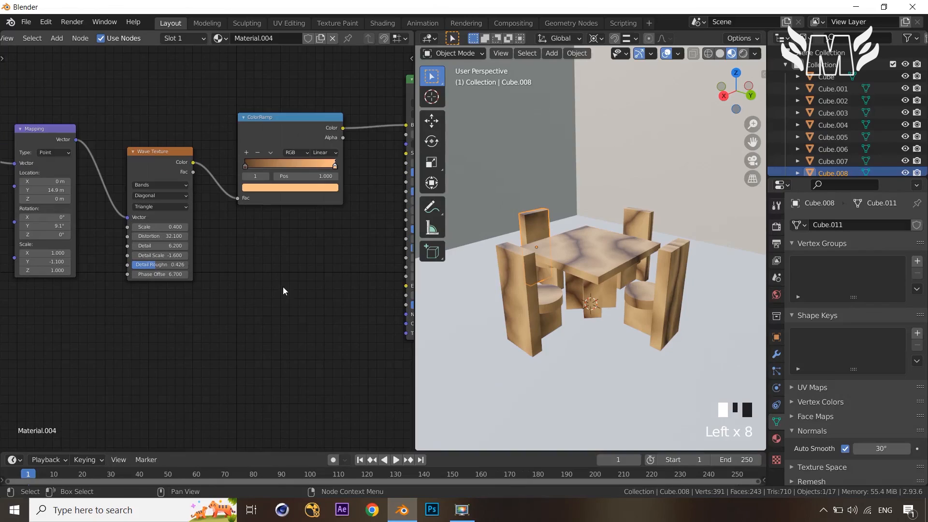
middle_drag(280, 294, 224, 311)
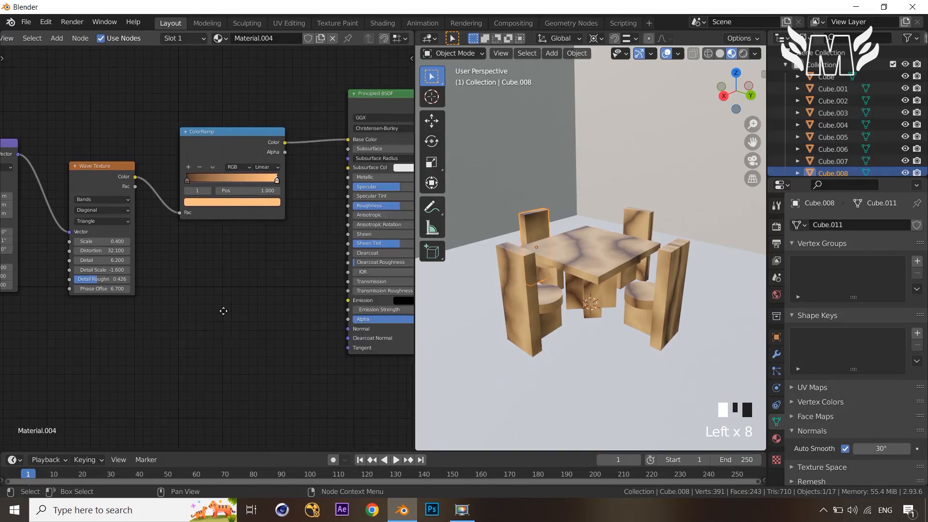
- Give the near left chair's round seat its own material copy and darken its ColorRamp stop at position 1.000 to brown
click(549, 300)
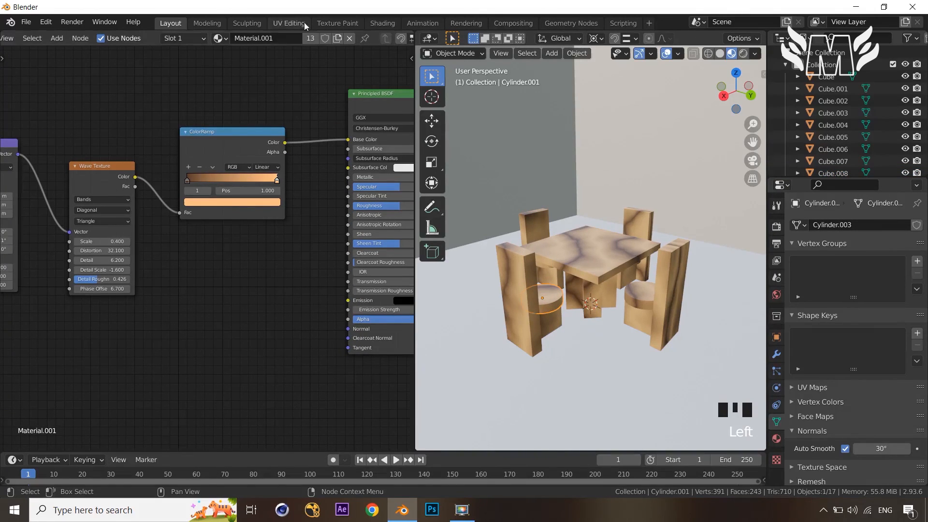
click(309, 38)
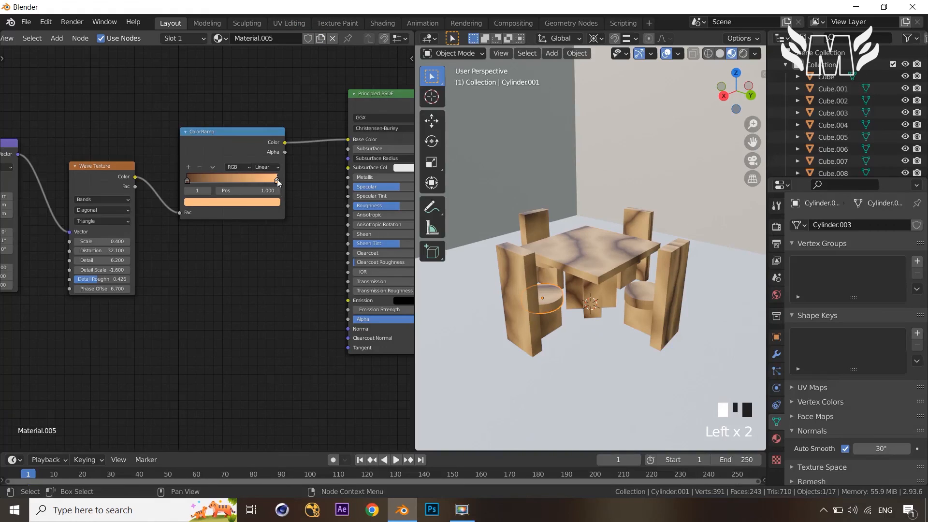
click(271, 202)
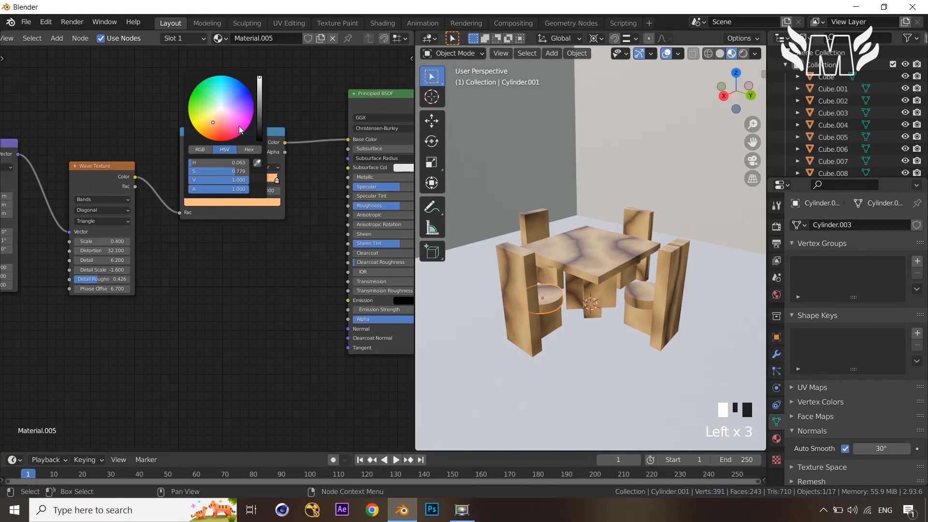
click(260, 99)
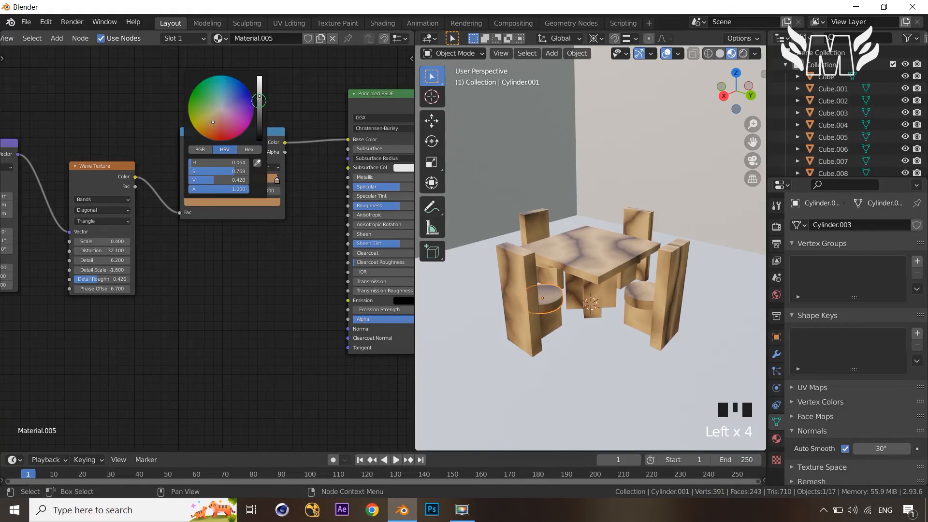
drag(259, 100, 261, 112)
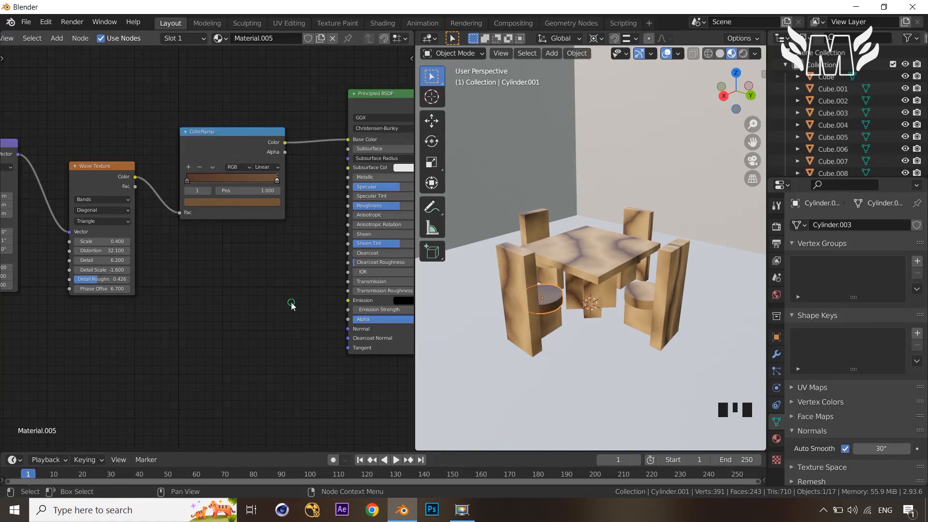
- Link the near left seat's Material.005 to the other three round chair seats
double_click(643, 296)
middle_drag(644, 296, 699, 312)
shift+click(654, 282)
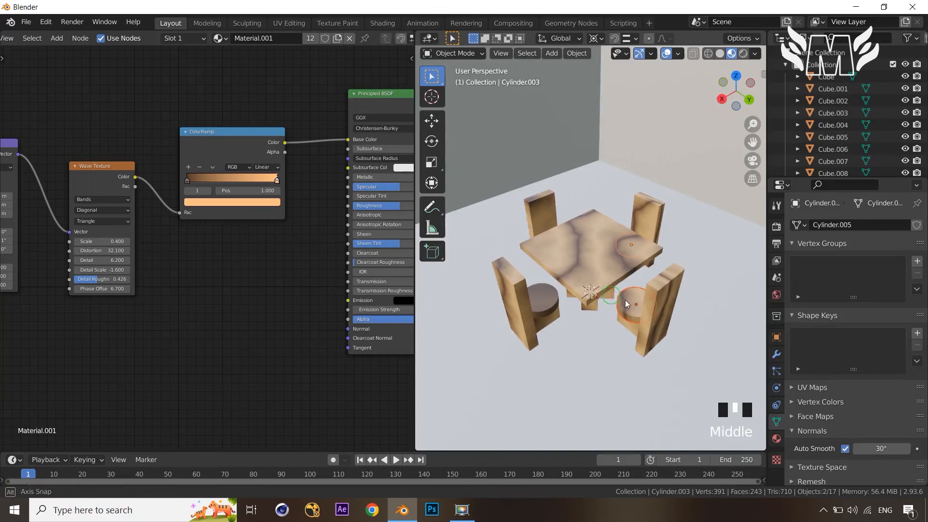
middle_drag(625, 299, 542, 294)
shift+click(524, 271)
shift+click(532, 289)
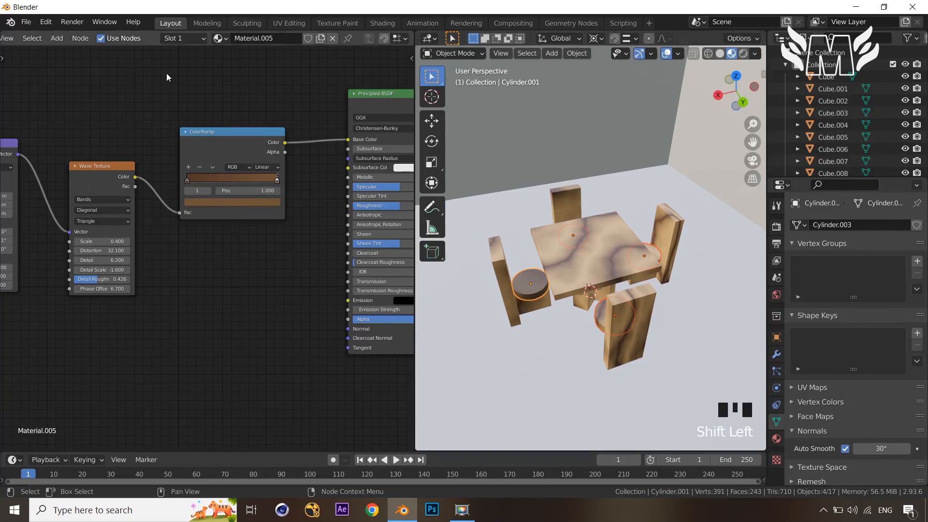
key(ctrl+l)
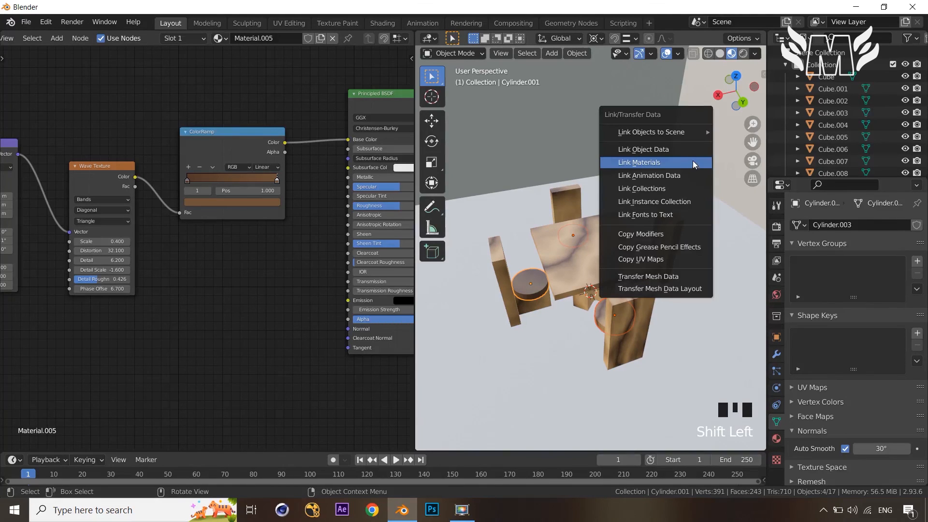
click(691, 161)
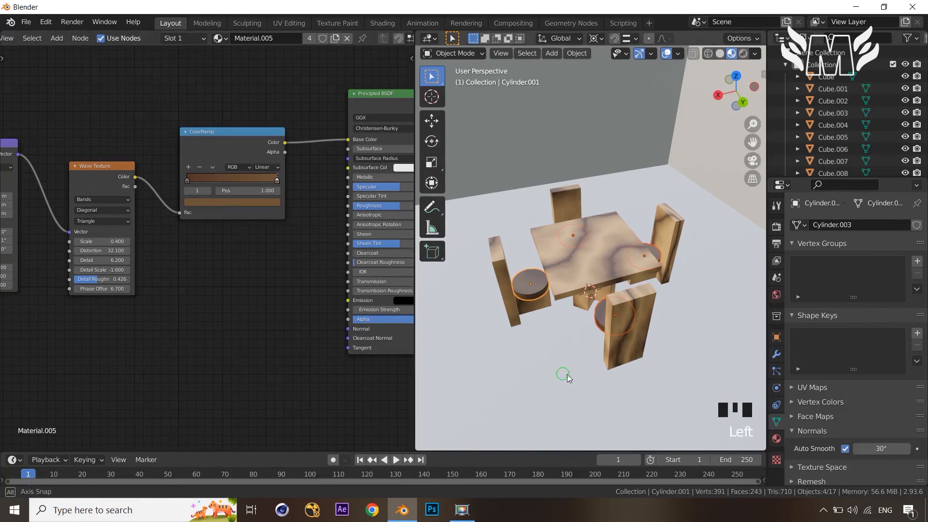
- Examine the seat color and wood grain on the table and chairs from several angles, with the floor plane selected instead of the seats
middle_drag(560, 375, 600, 359)
scroll(634, 351, up, 2)
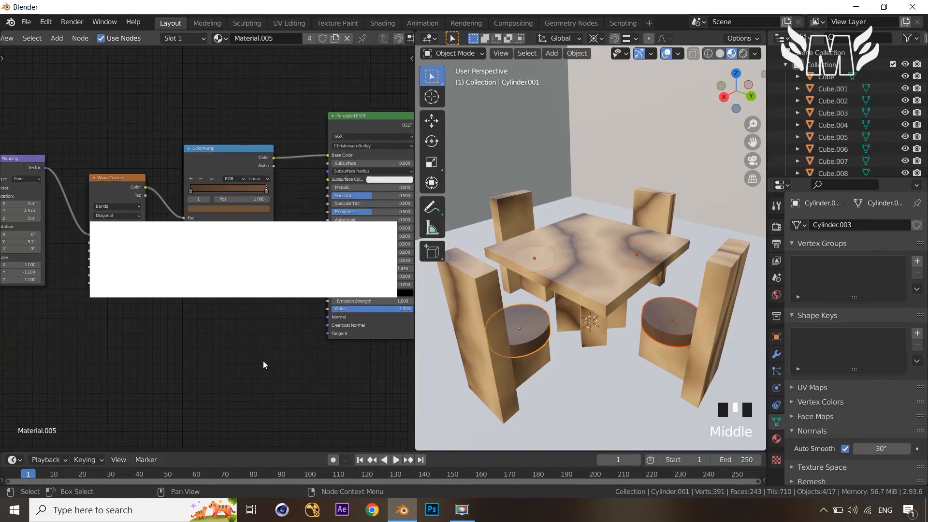
scroll(342, 339, down, 4)
scroll(637, 338, down, 10)
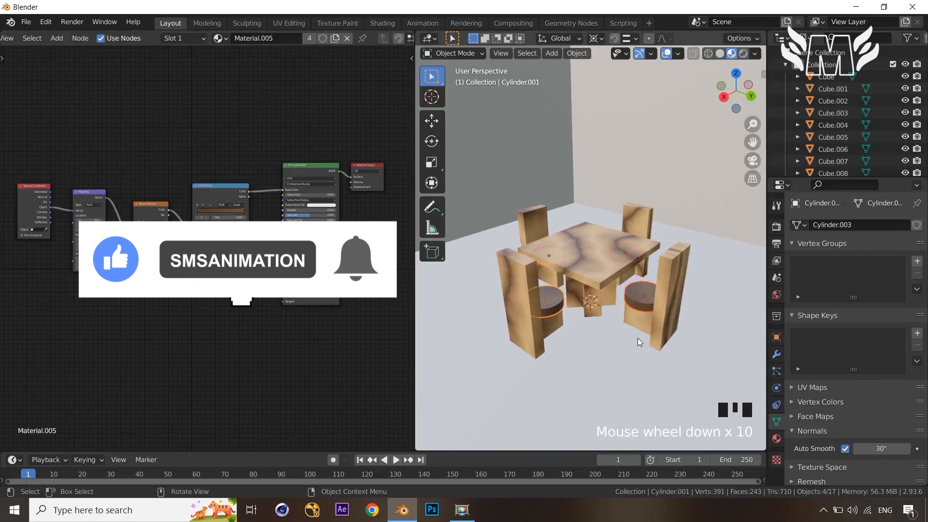
middle_drag(637, 338, 609, 353)
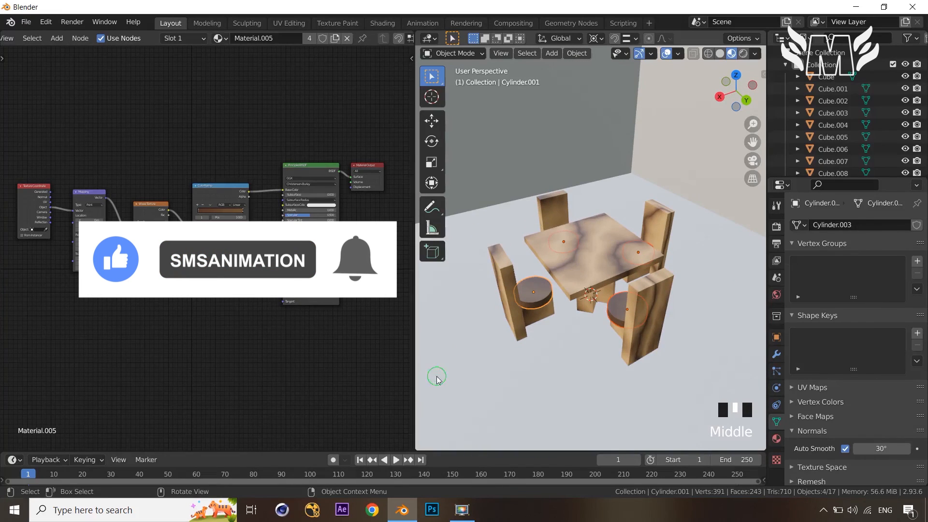
click(498, 376)
scroll(540, 373, down, 2)
middle_drag(541, 373, 605, 379)
scroll(554, 355, up, 4)
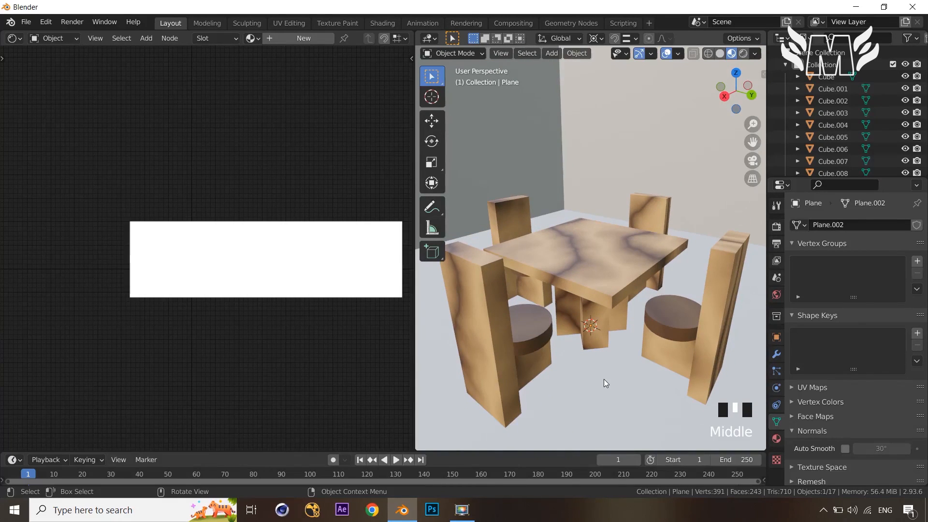